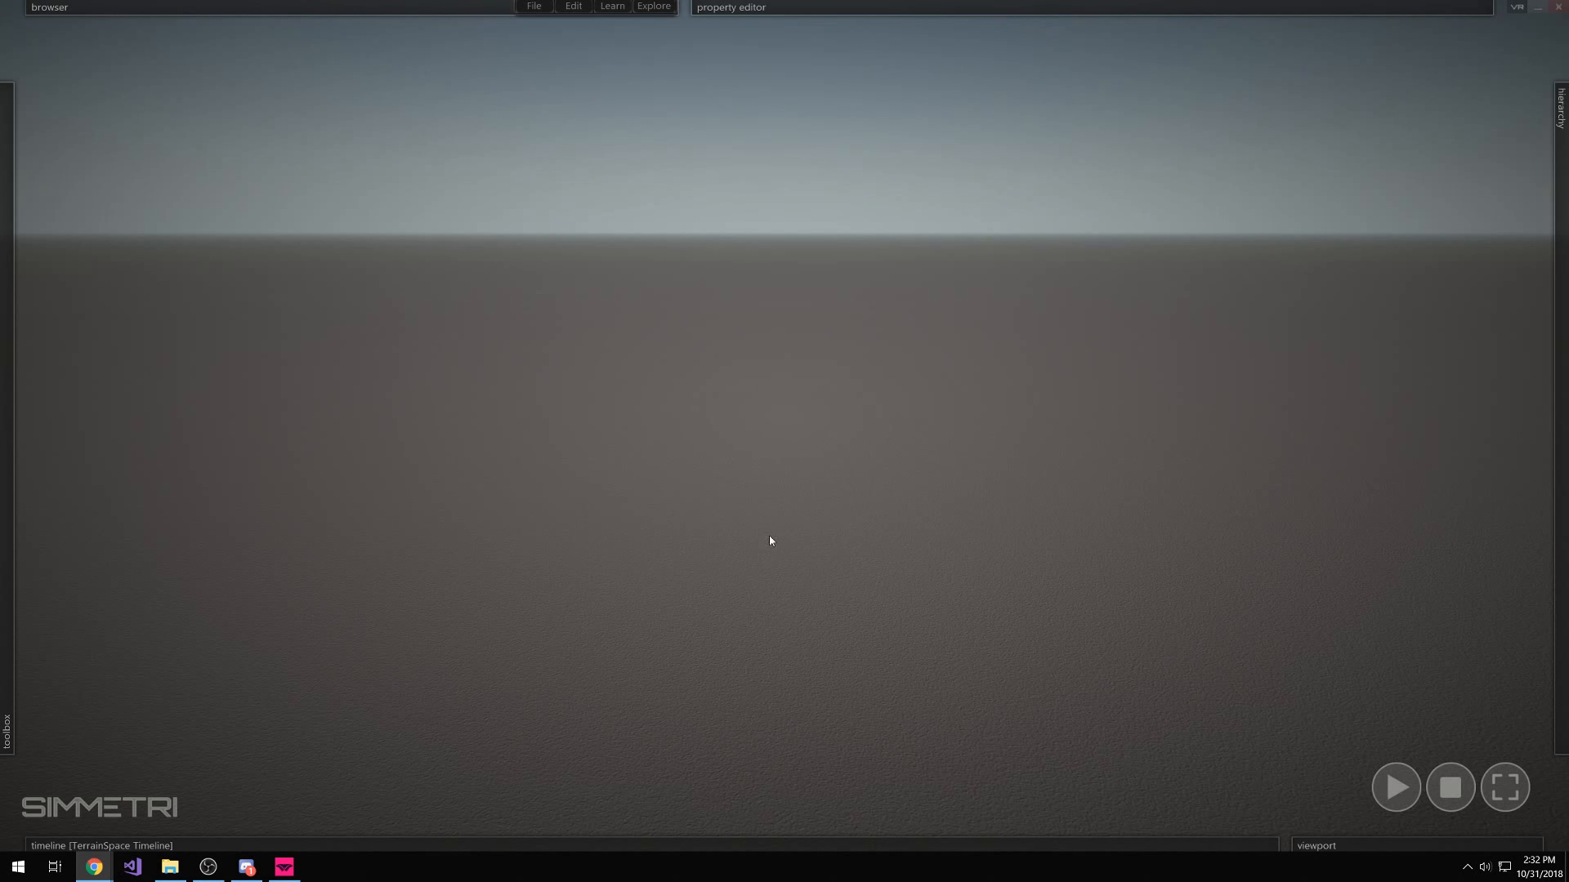
# Slide out the hierarchy panel to list TerrainSpace and Default Camera
pyautogui.moveTo(1566, 441)
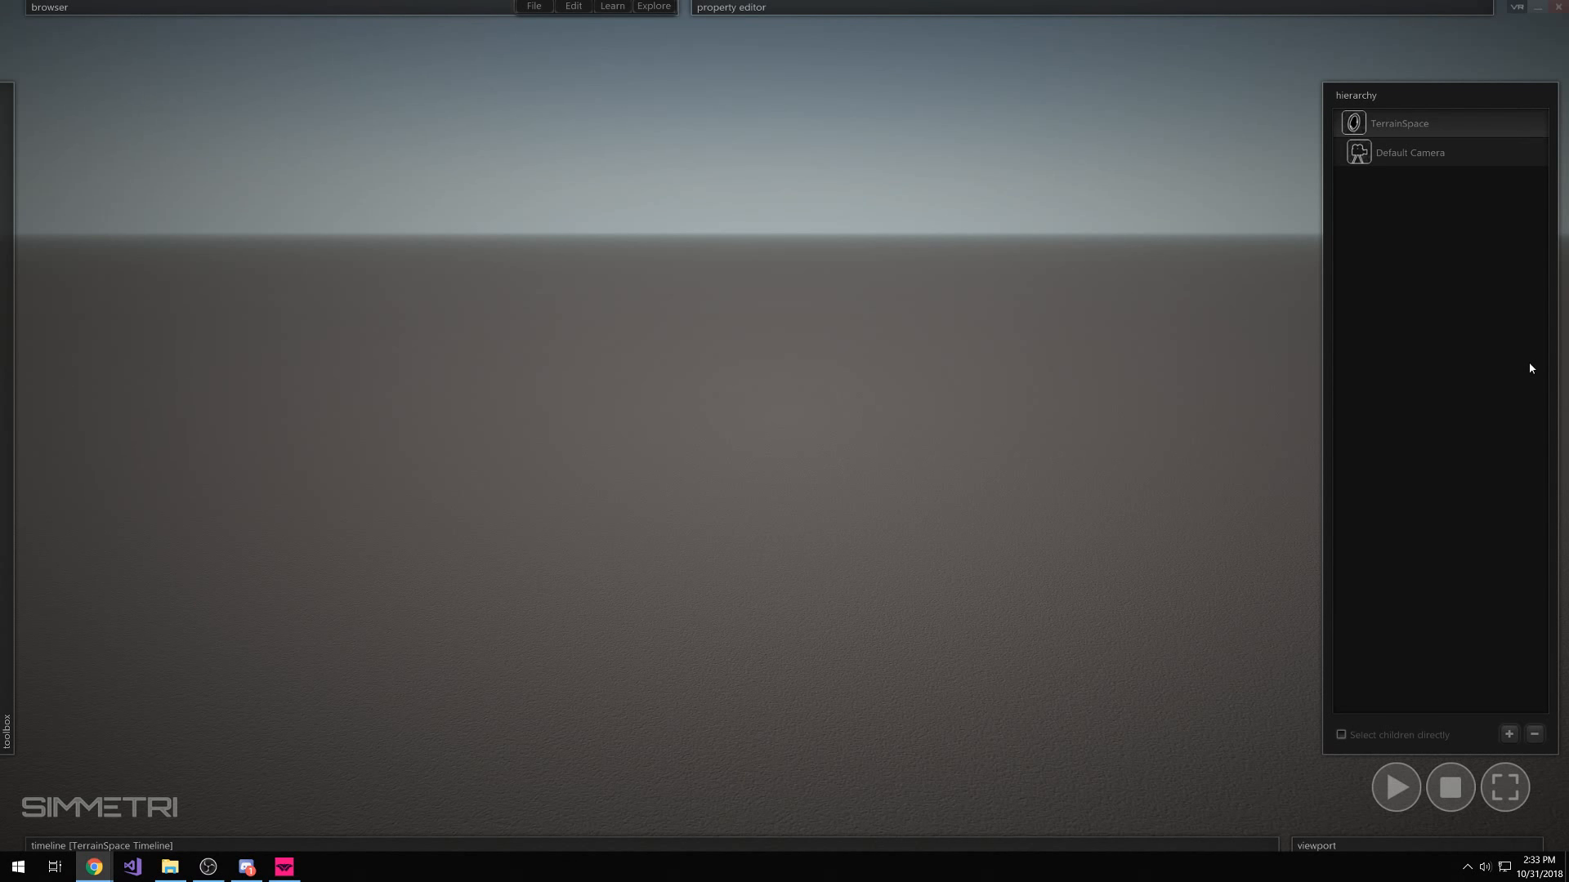
# Add a New Unit + Timeline under TerrainSpace from the hierarchy's right-click menu
pyautogui.rightClick(1416, 391)
pyautogui.click(1457, 663)
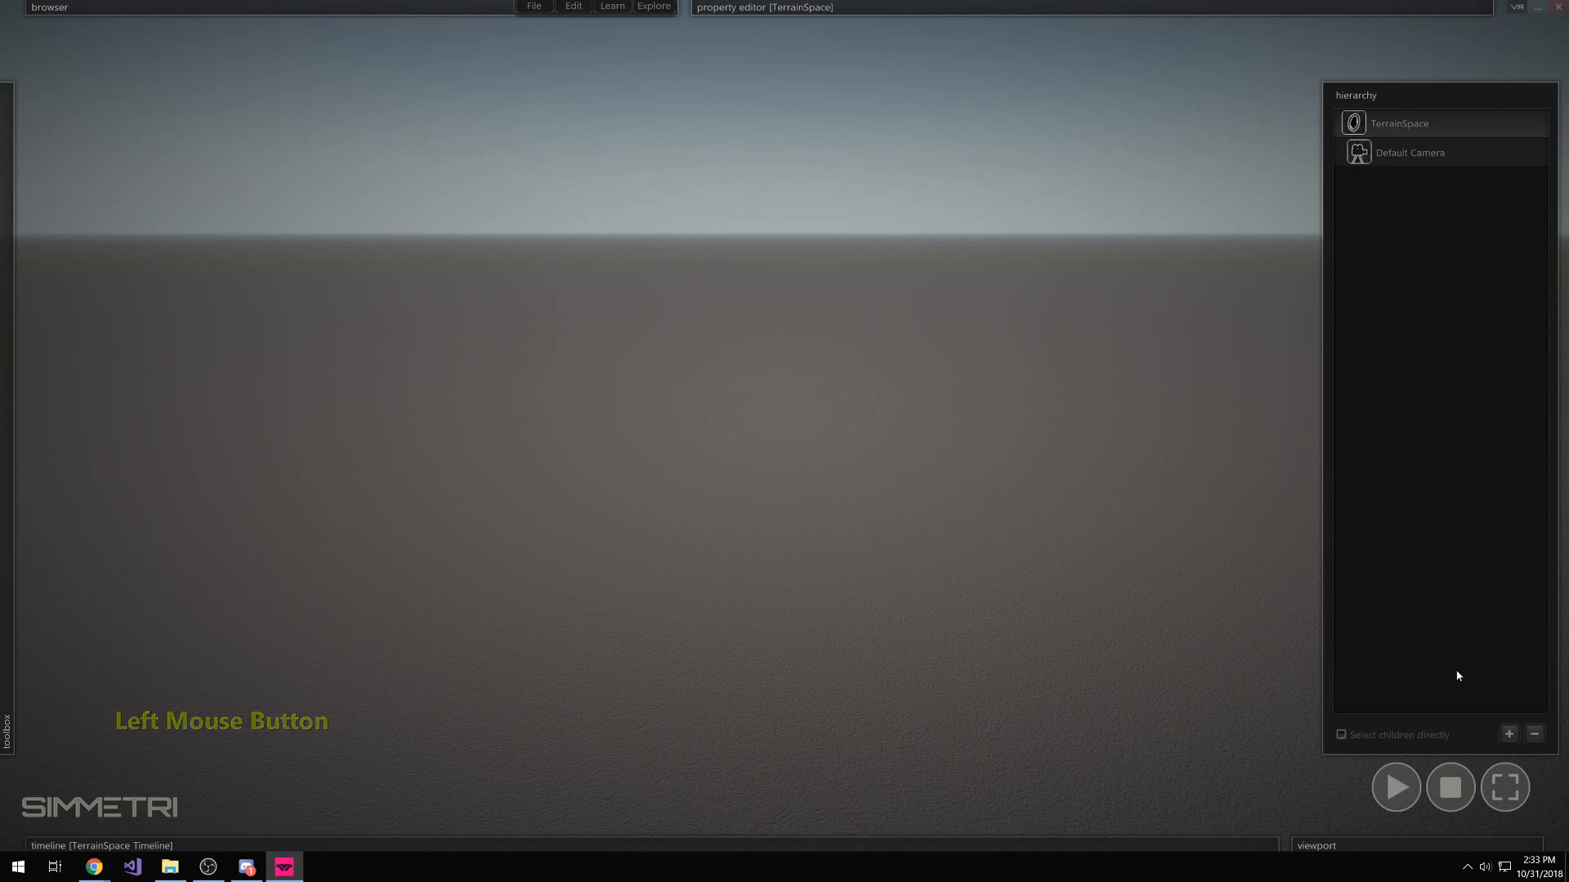
pyautogui.click(1513, 737)
pyautogui.rightClick(1373, 327)
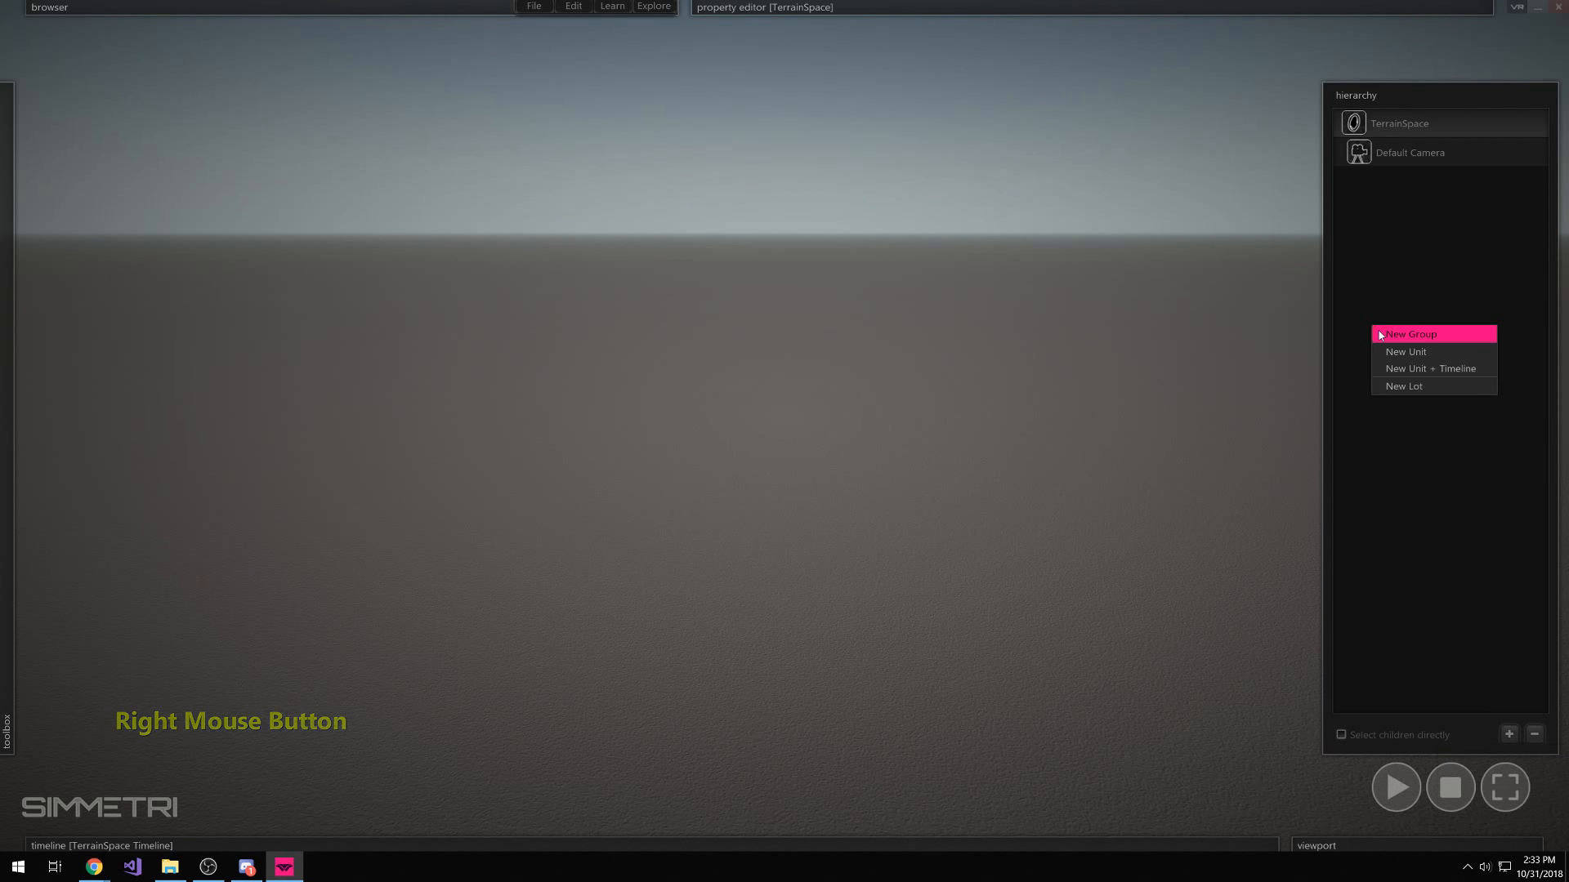
pyautogui.click(1460, 376)
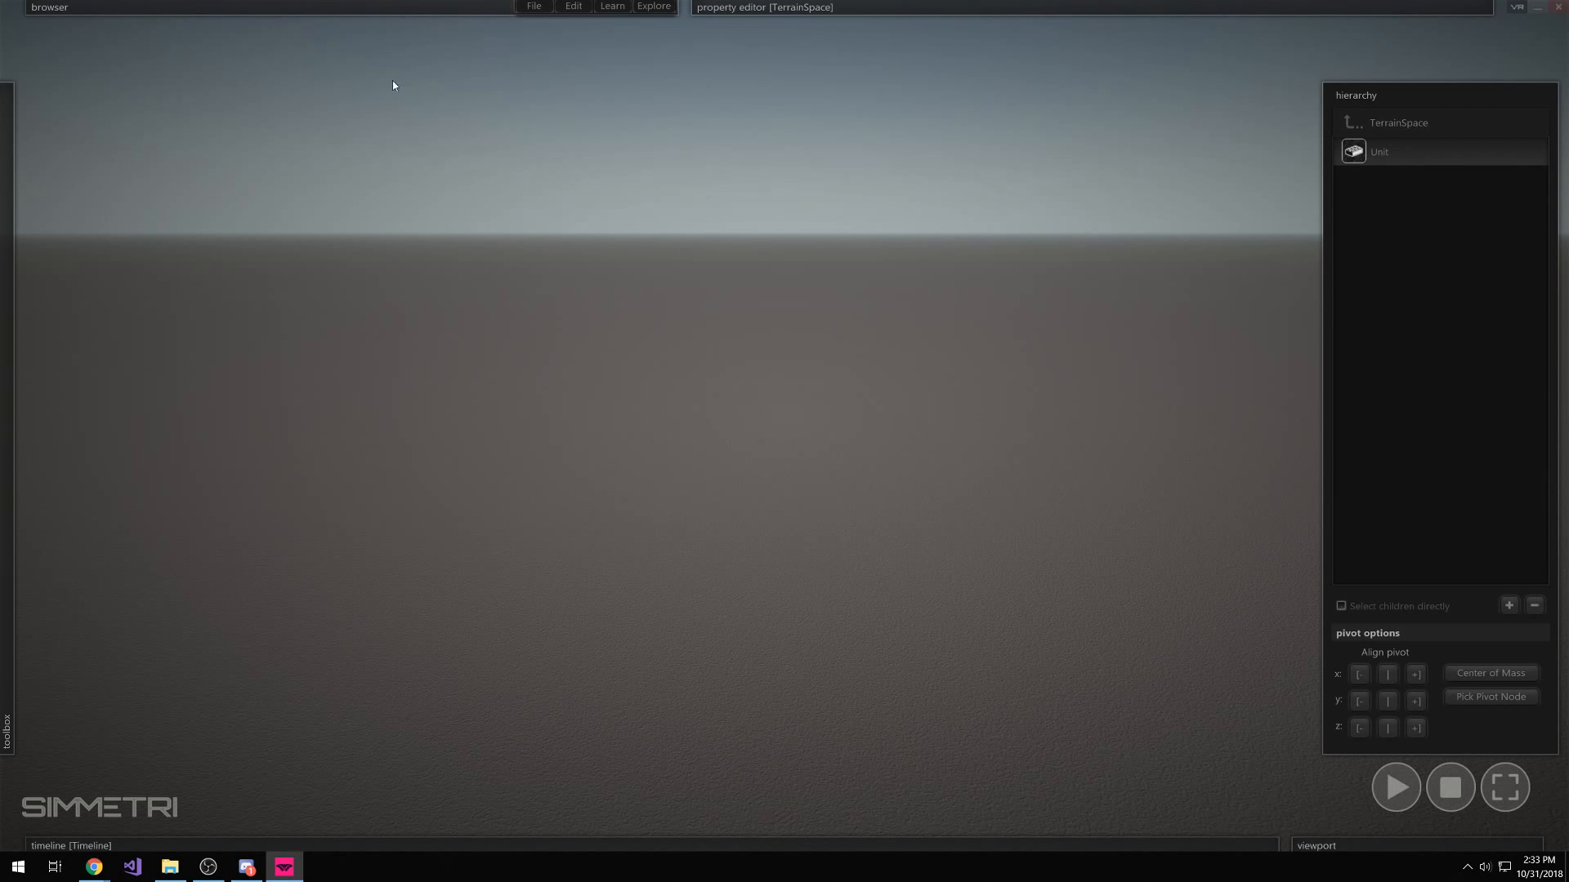
pyautogui.moveTo(274, 8)
# Reveal the property editor on TerrainSpace with its Timeline, Directional Light, Ocean and Terrain entries
pyautogui.moveTo(624, 8)
# Place a box entity from the toolbox's entities category and drag it near the ground's centre
pyautogui.moveTo(6, 154)
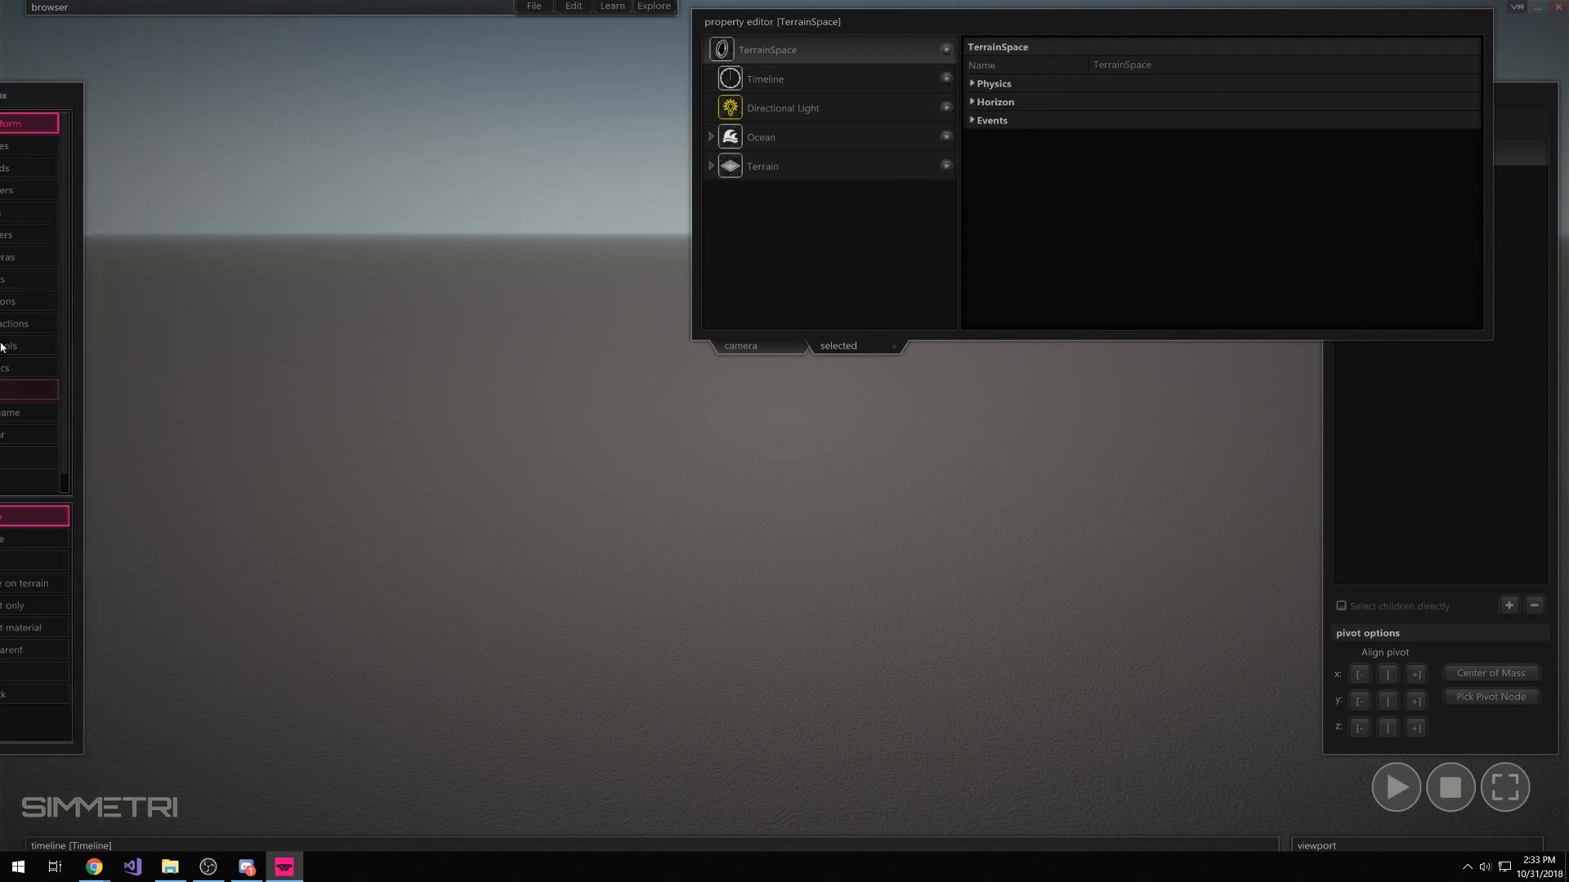
pyautogui.click(90, 152)
pyautogui.click(613, 523)
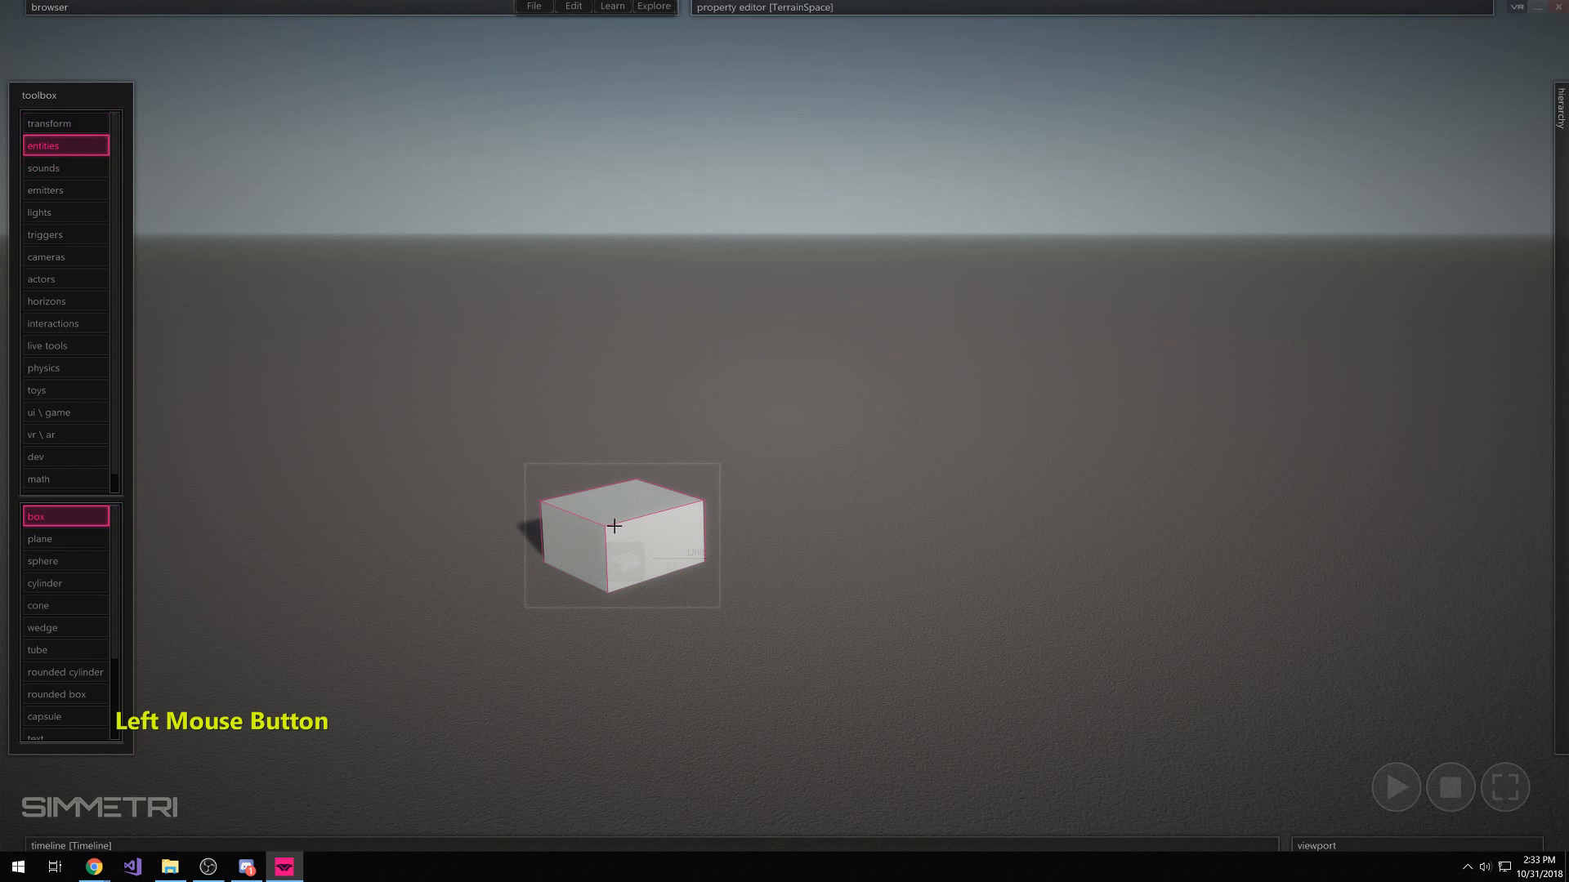
pyautogui.moveTo(1016, 77)
pyautogui.moveTo(635, 556); pyautogui.dragTo(602, 569)
pyautogui.click(841, 785)
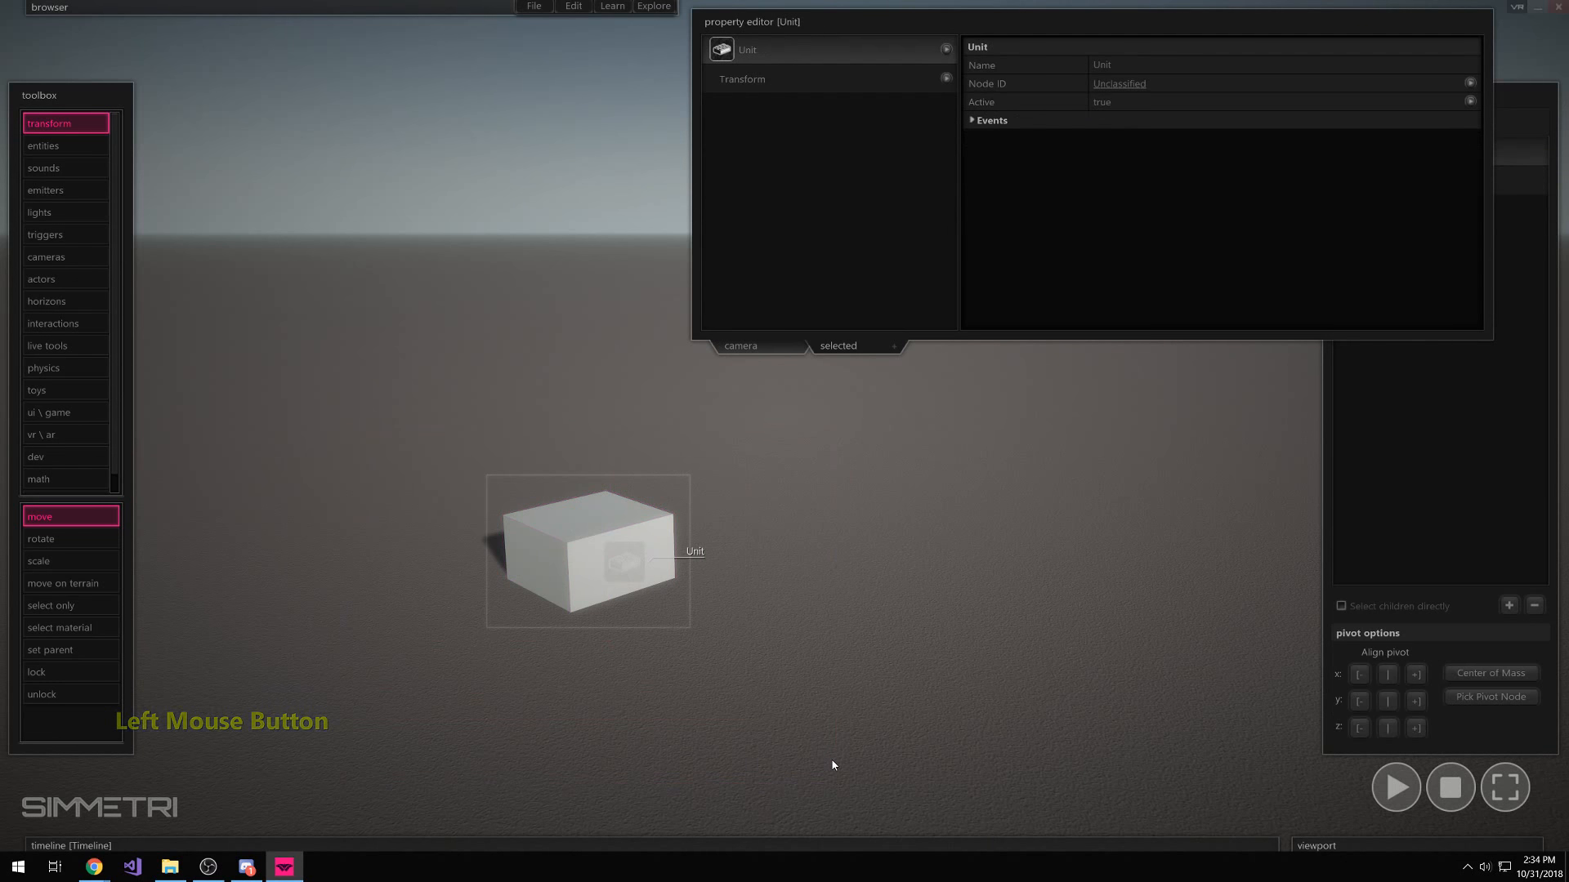
pyautogui.click(577, 592)
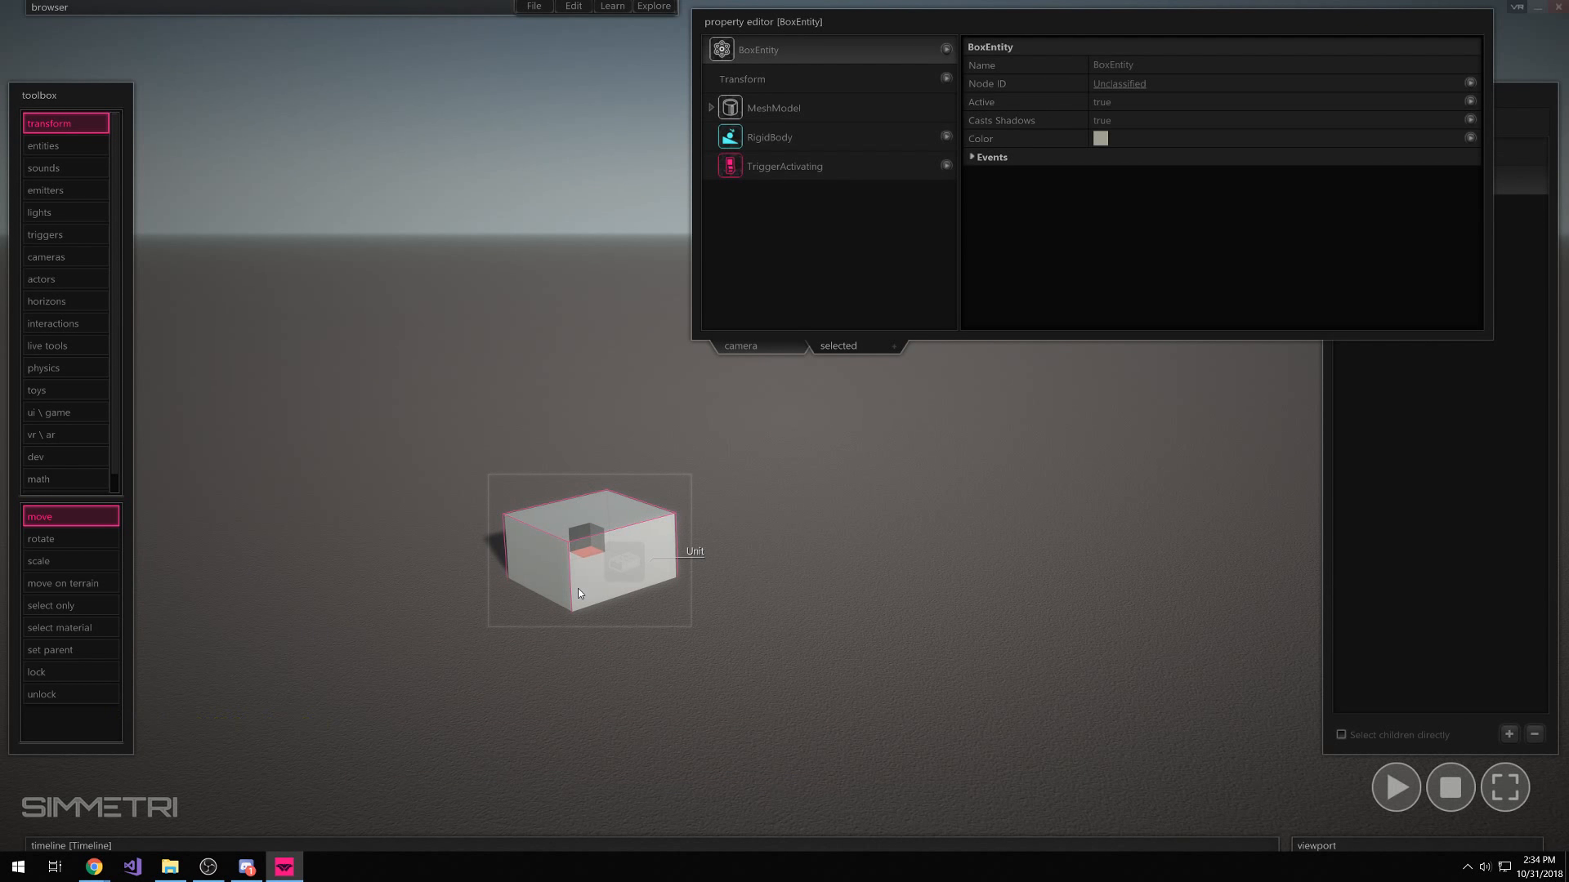
pyautogui.moveTo(613, 578); pyautogui.dragTo(655, 561)
pyautogui.click(719, 558)
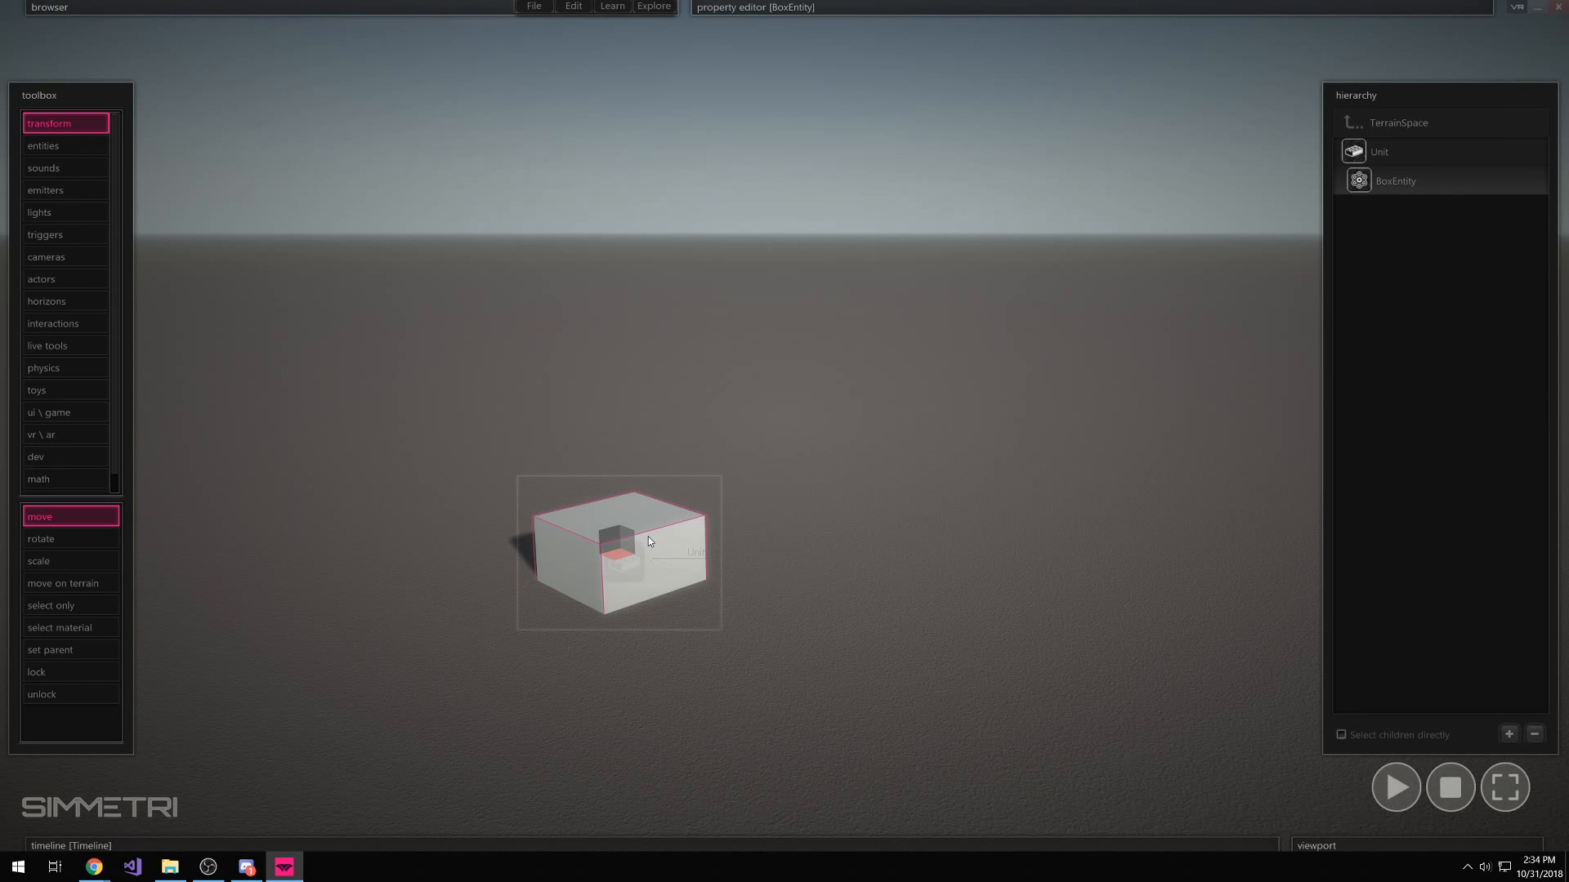
pyautogui.moveTo(785, 6)
pyautogui.click(860, 136)
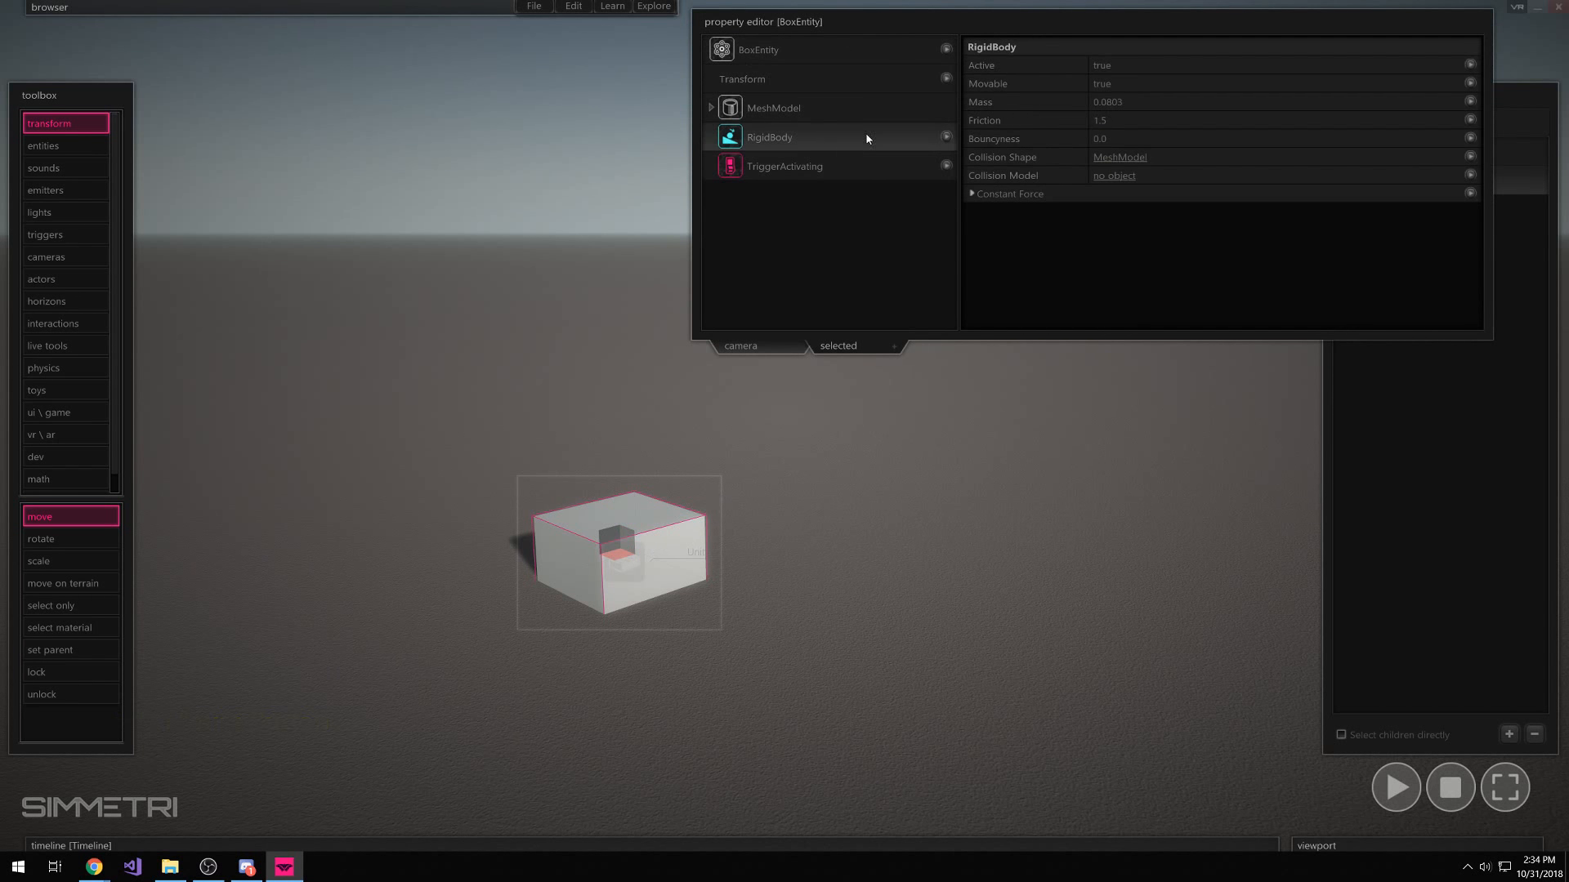
pyautogui.click(1410, 161)
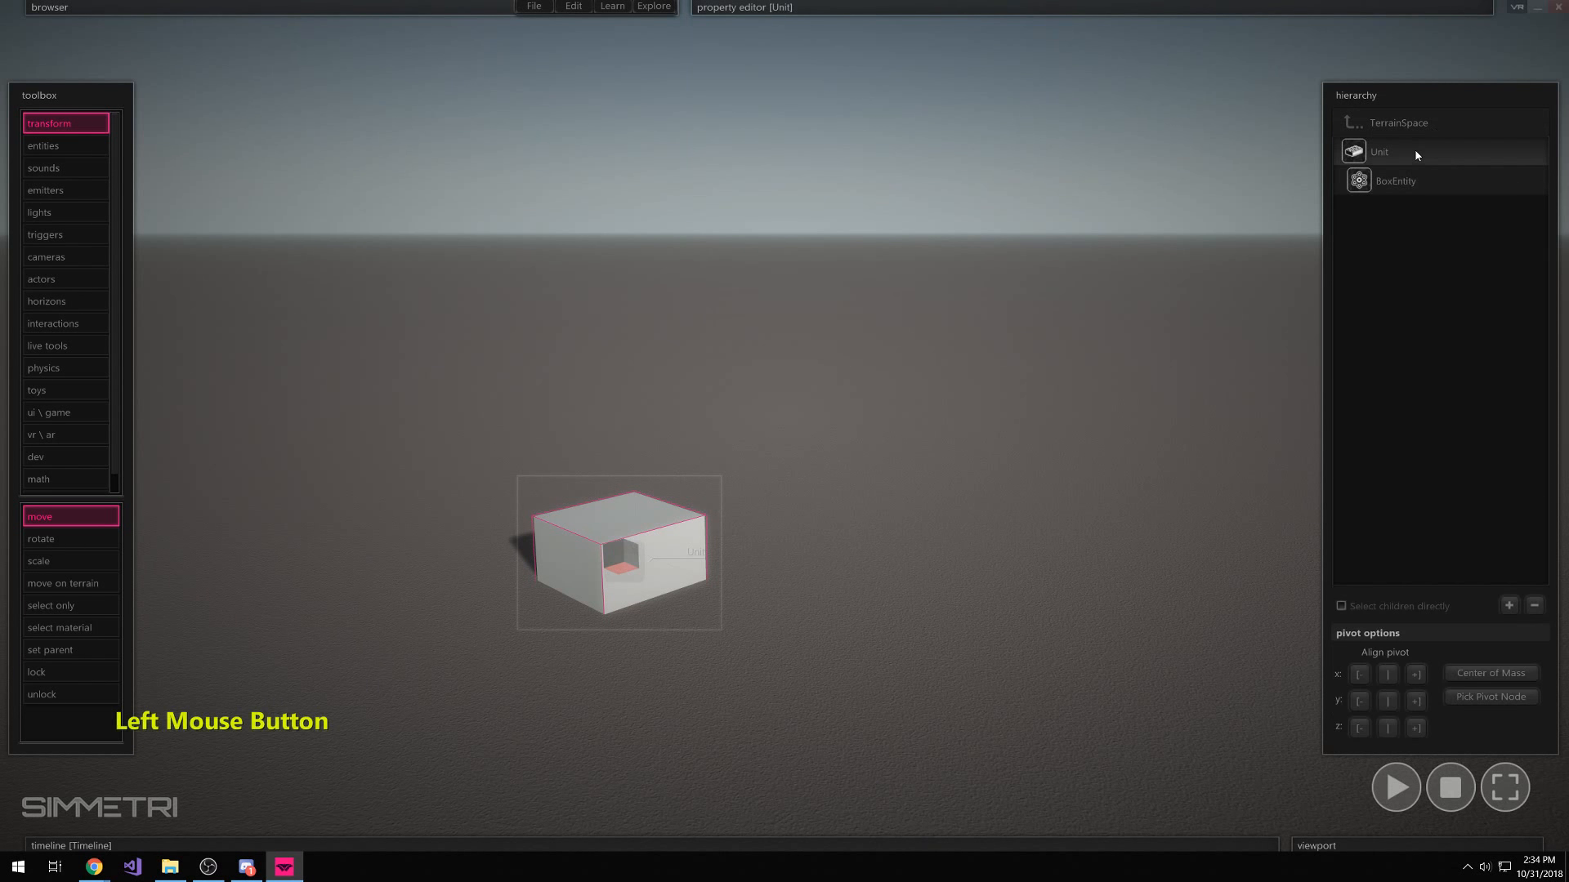
pyautogui.rightClick(1424, 360)
pyautogui.click(1383, 327)
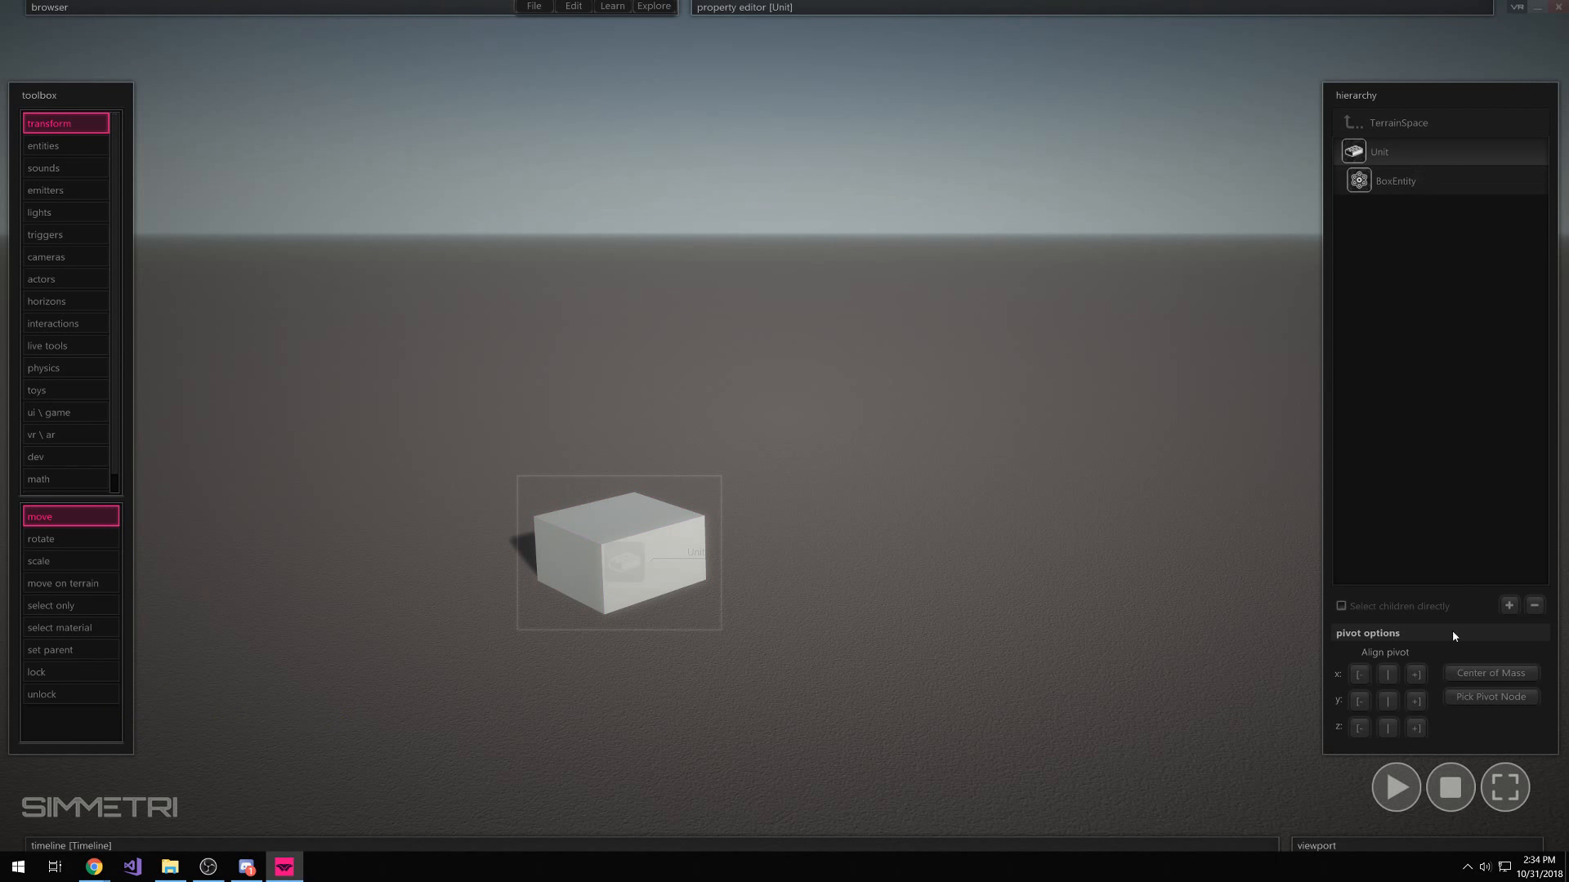
pyautogui.click(1399, 123)
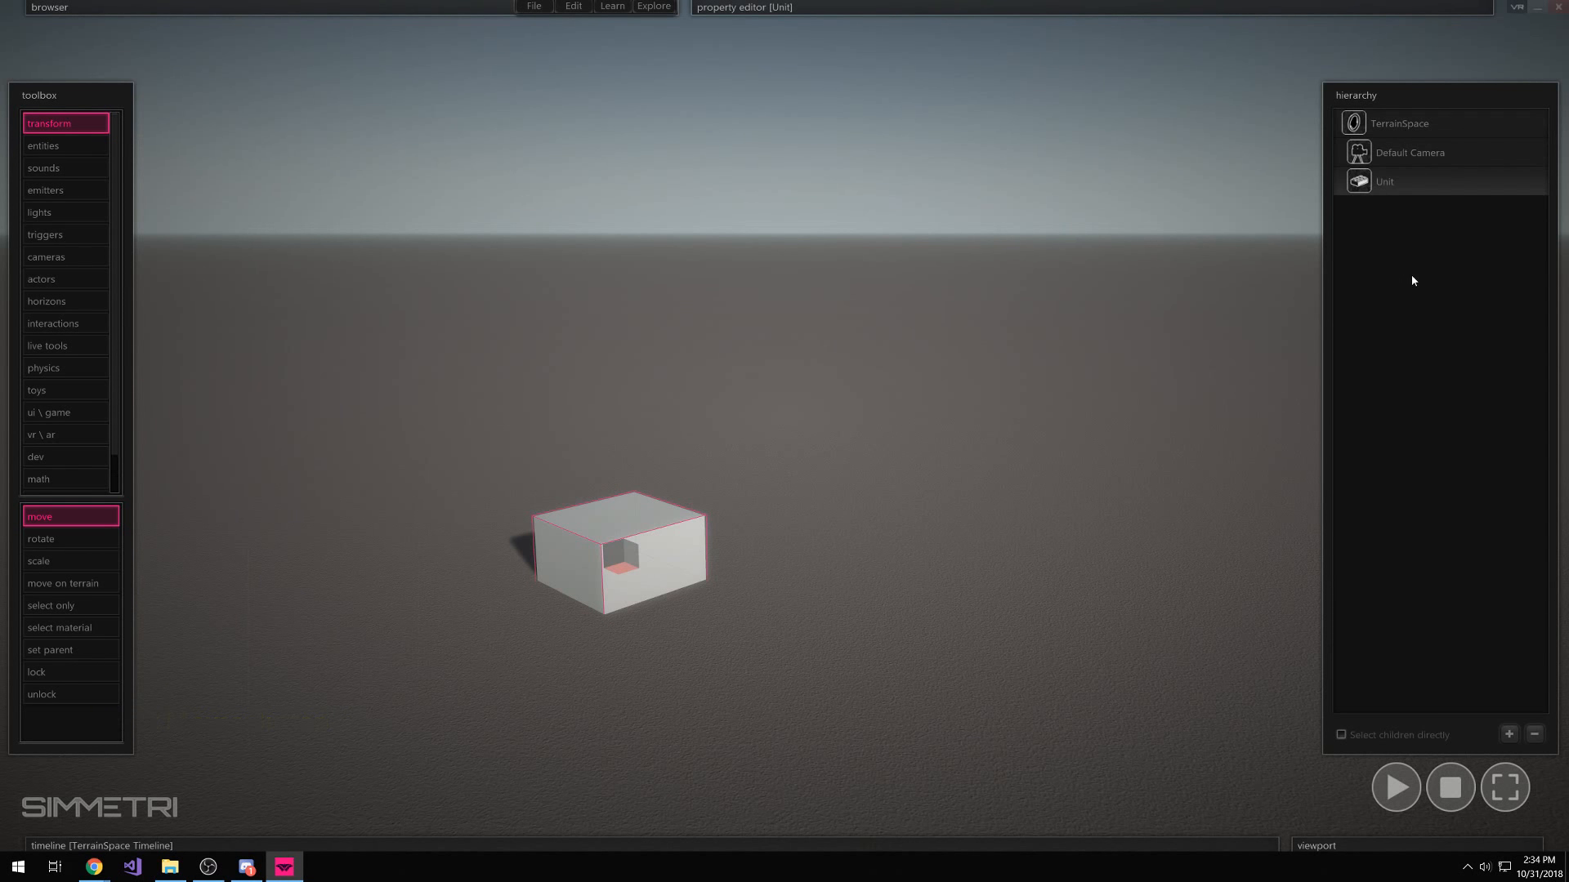
pyautogui.rightClick(1411, 280)
pyautogui.click(1475, 321)
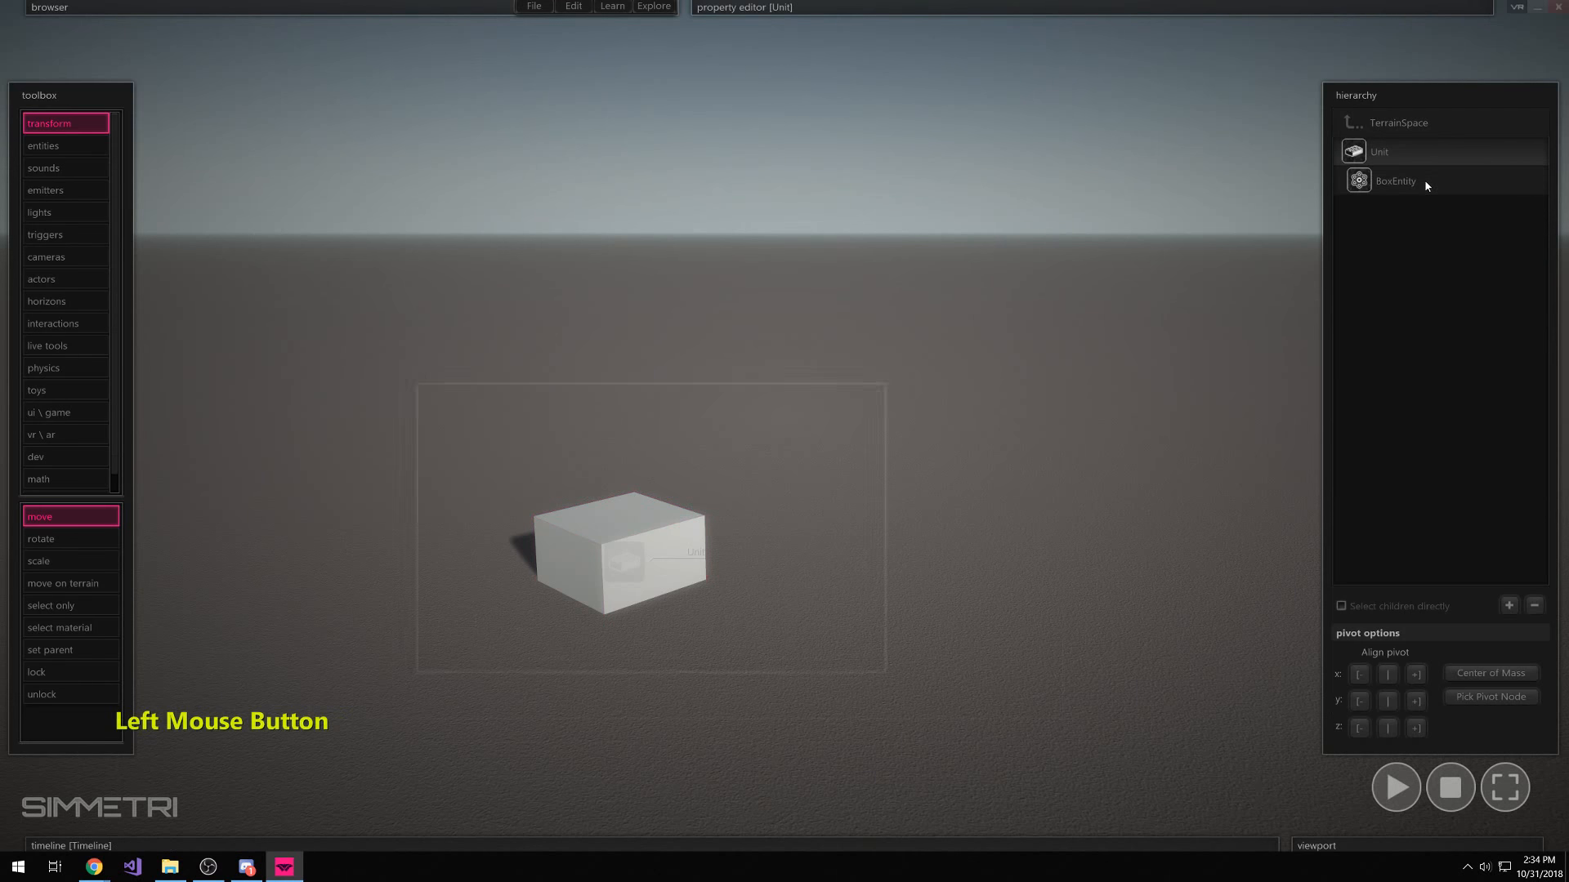
pyautogui.moveTo(392, 845)
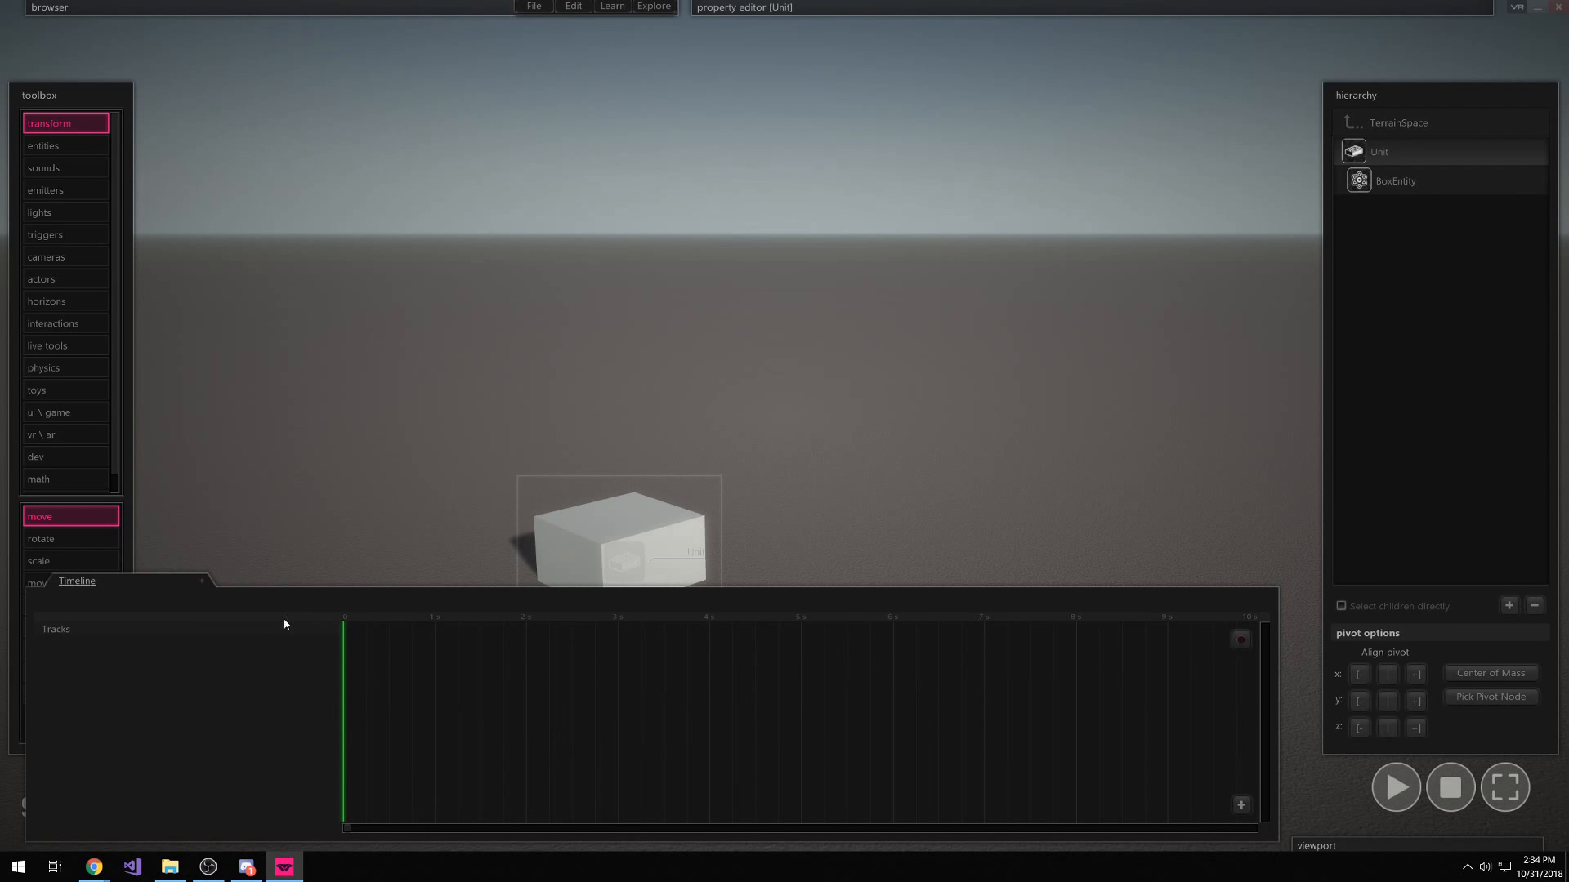
pyautogui.moveTo(348, 626); pyautogui.dragTo(1042, 776)
pyautogui.moveTo(368, 627); pyautogui.dragTo(854, 694)
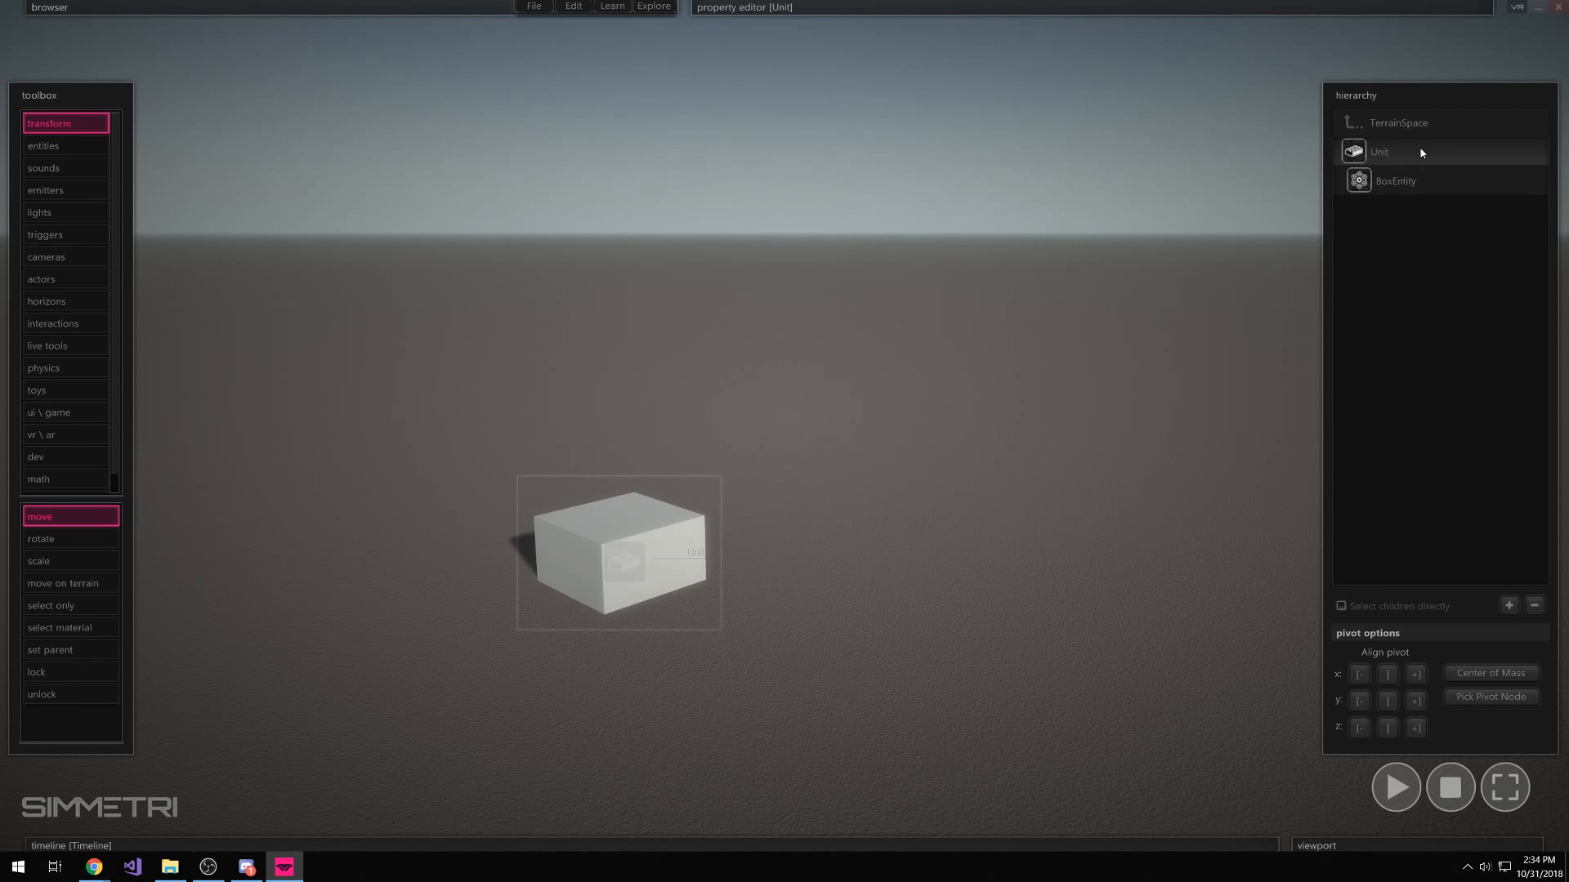
# Remove the RigidBody and TriggerActivating components from the box entity
pyautogui.click(660, 572)
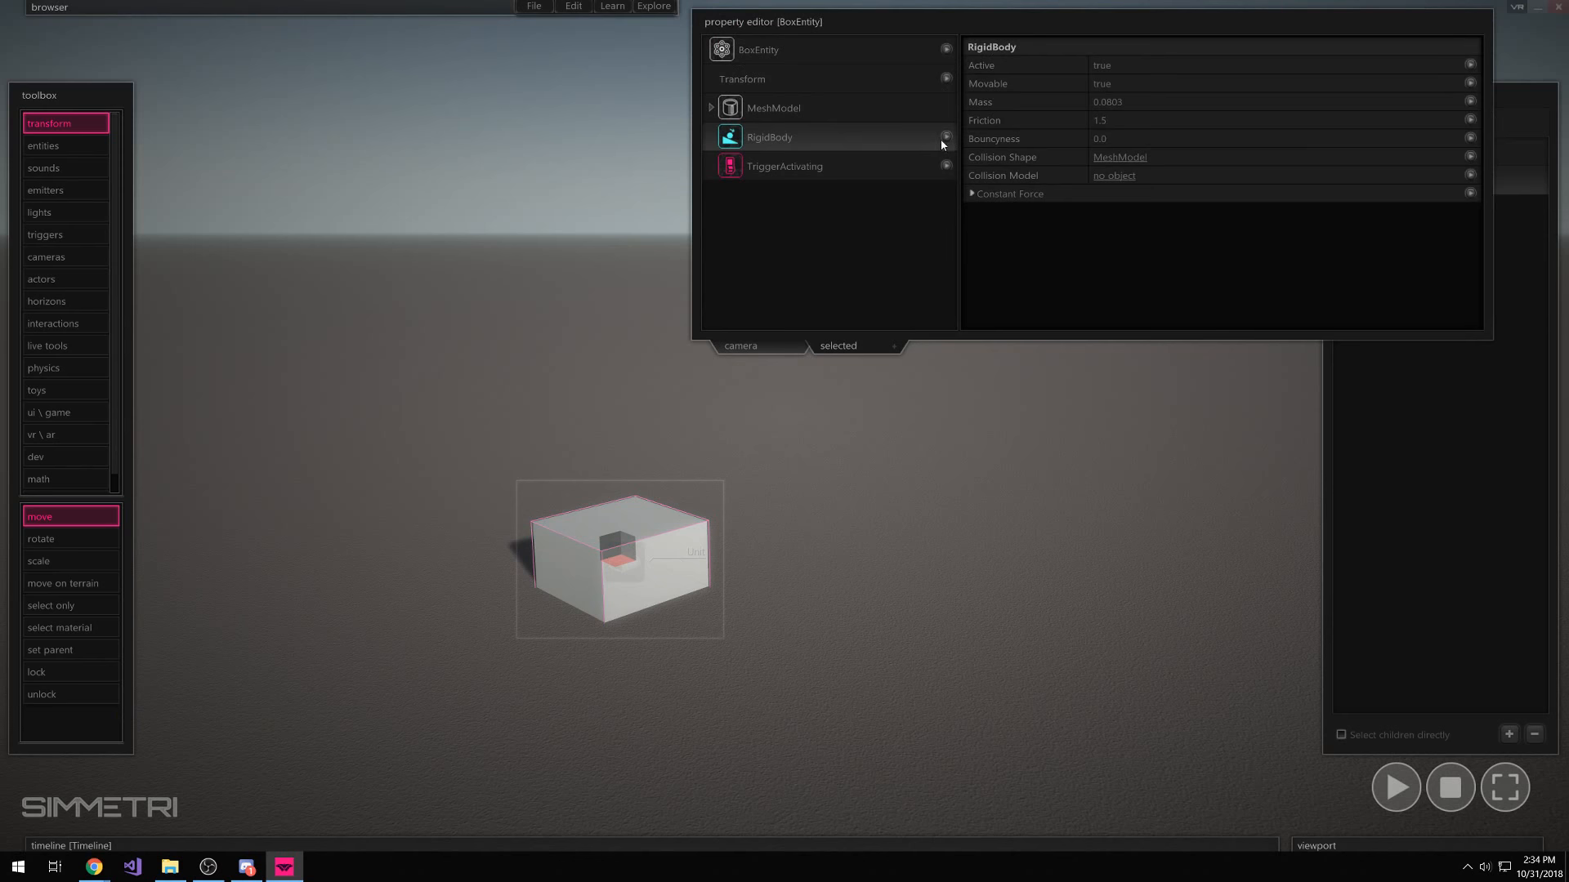
pyautogui.click(946, 137)
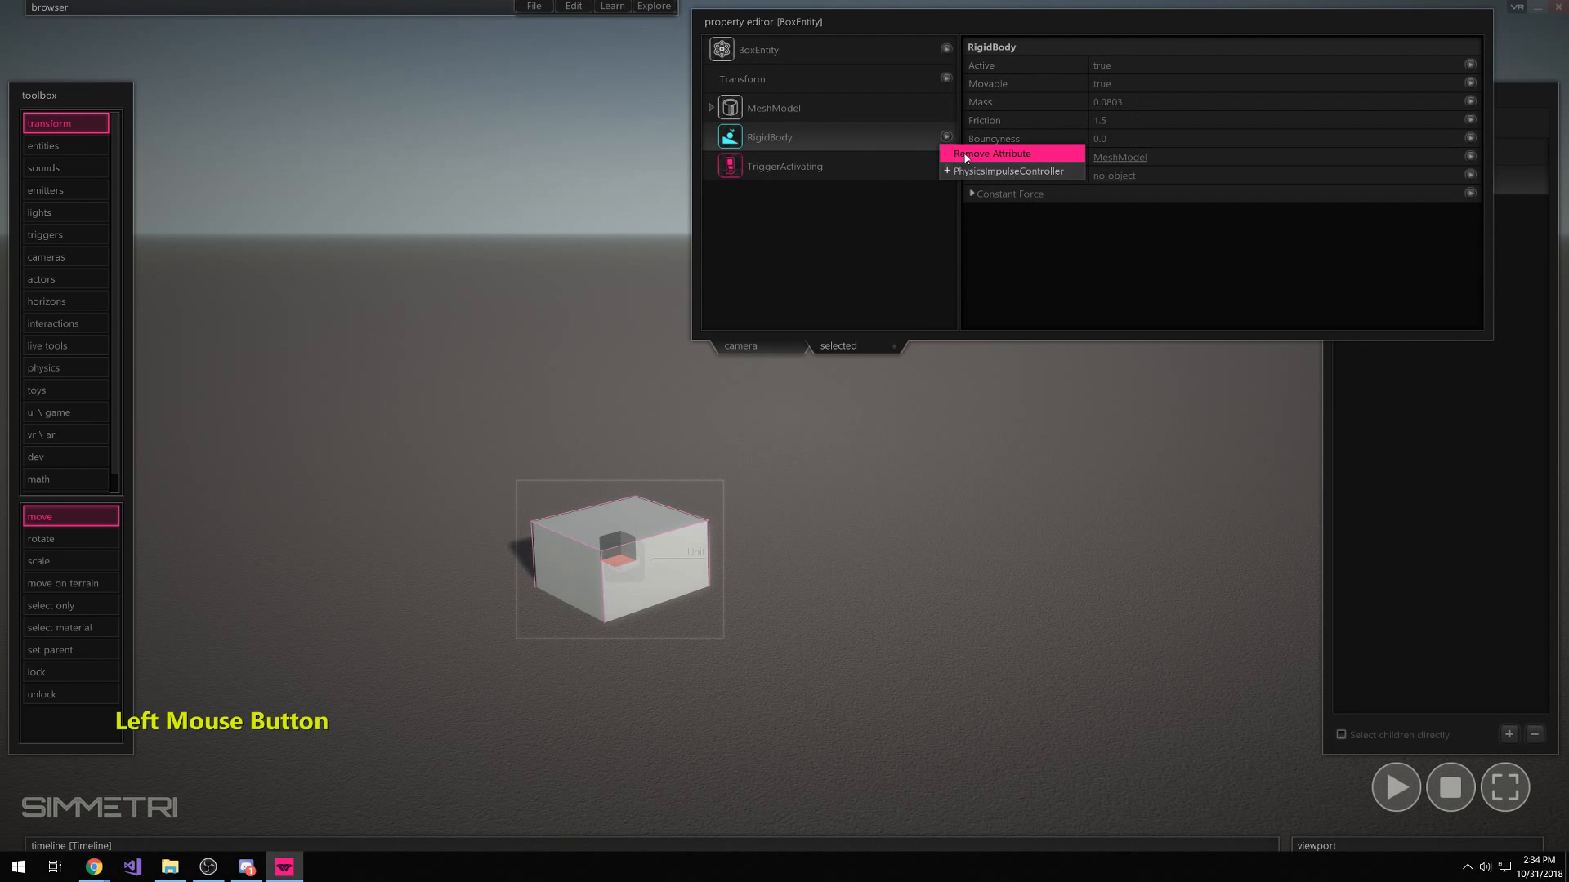
pyautogui.click(969, 154)
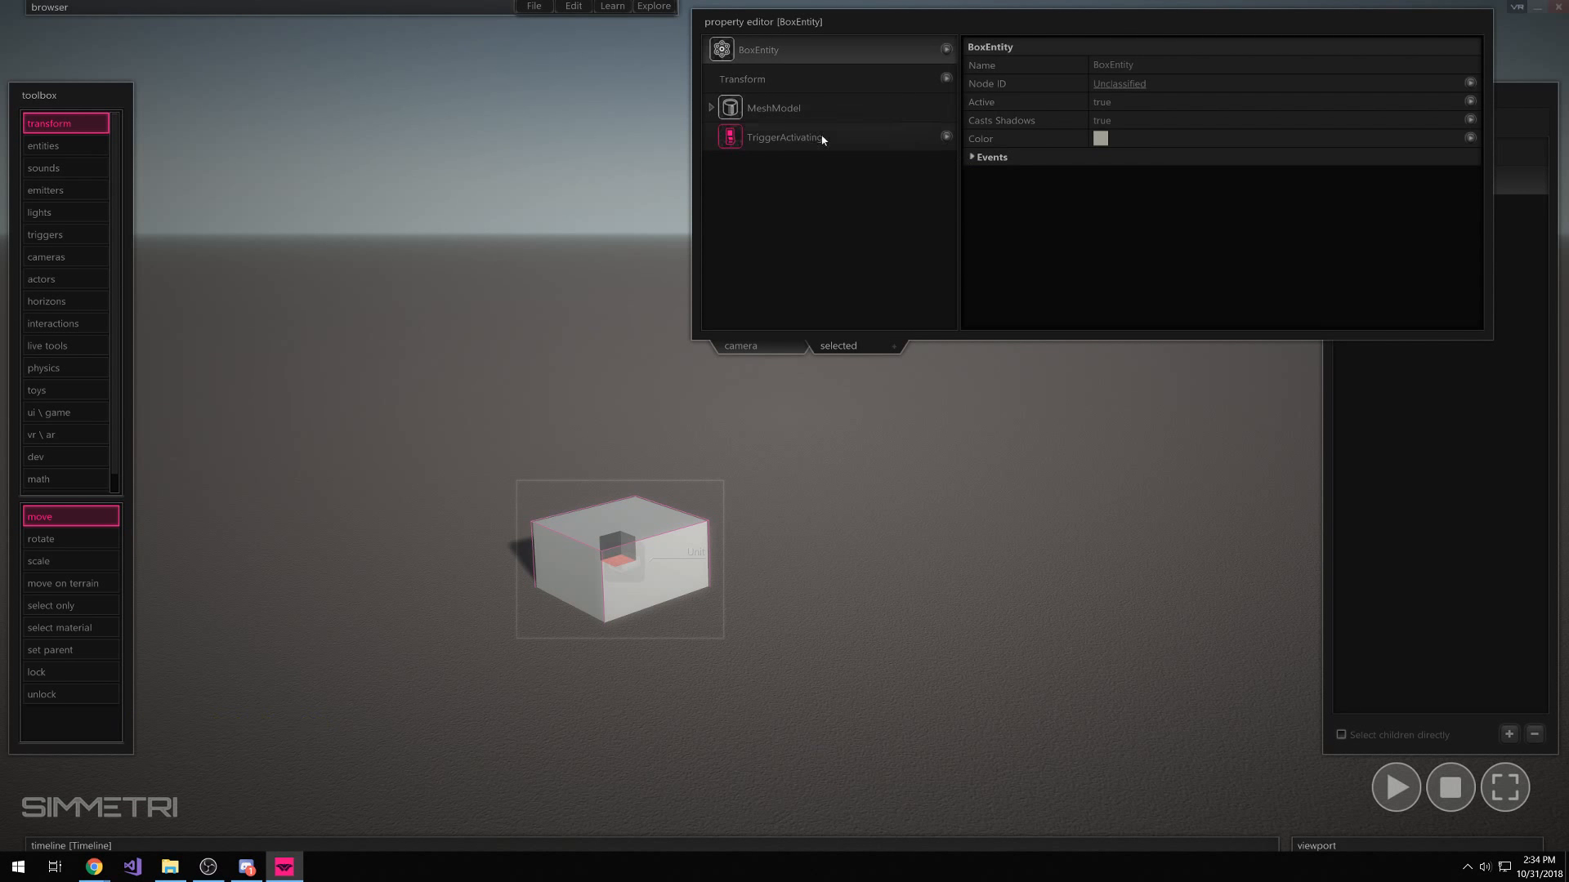
pyautogui.click(946, 136)
pyautogui.click(969, 156)
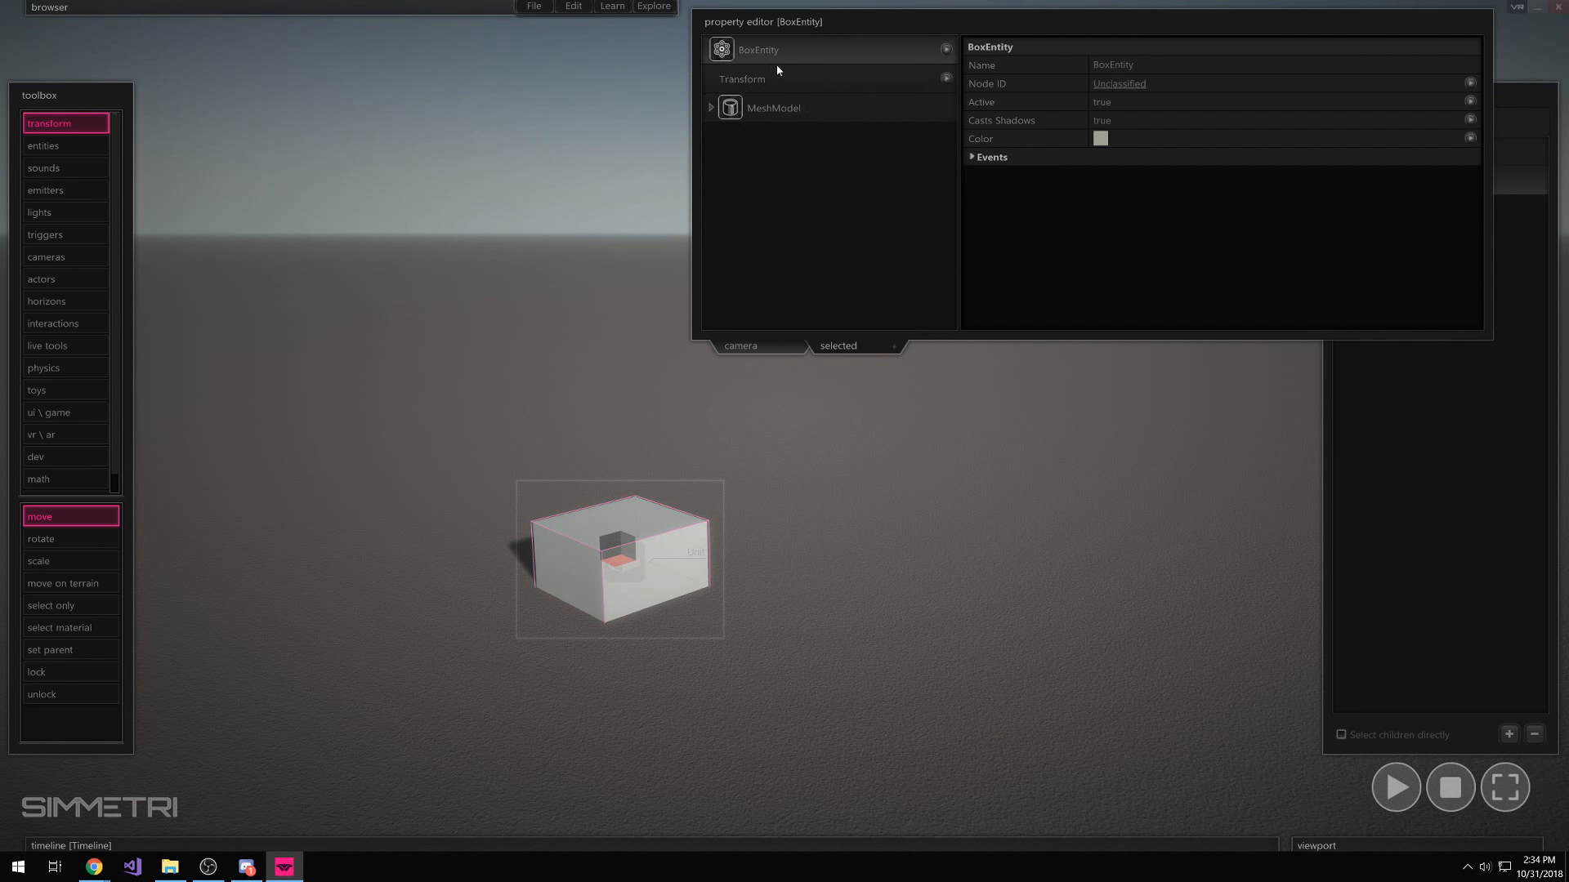
# Add a Transform key track for the box to the timeline
pyautogui.click(792, 78)
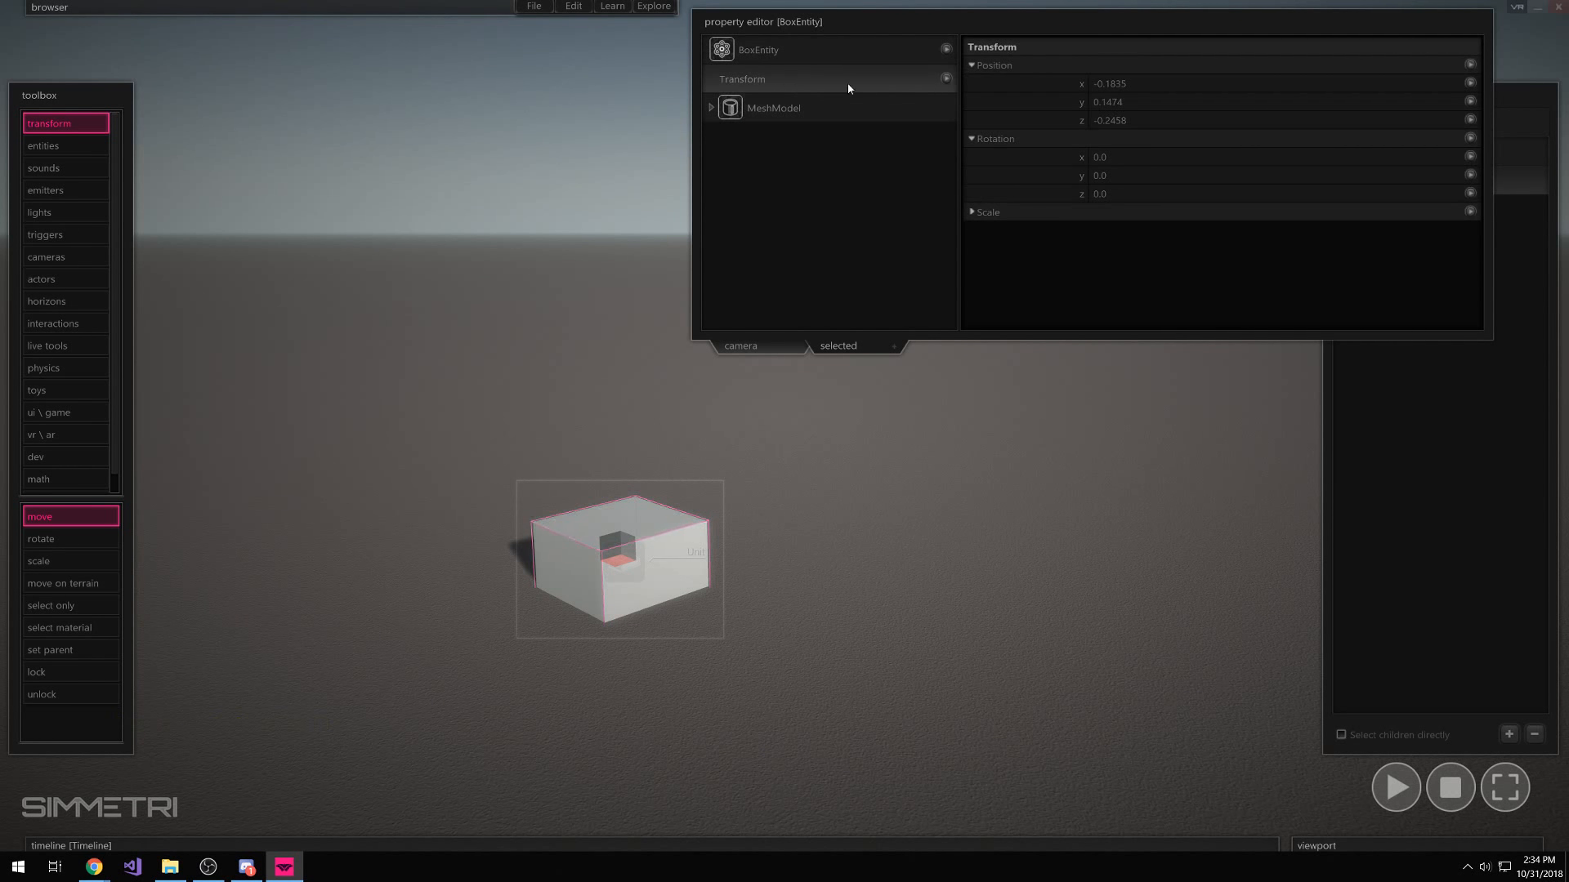
pyautogui.click(946, 78)
pyautogui.click(1034, 115)
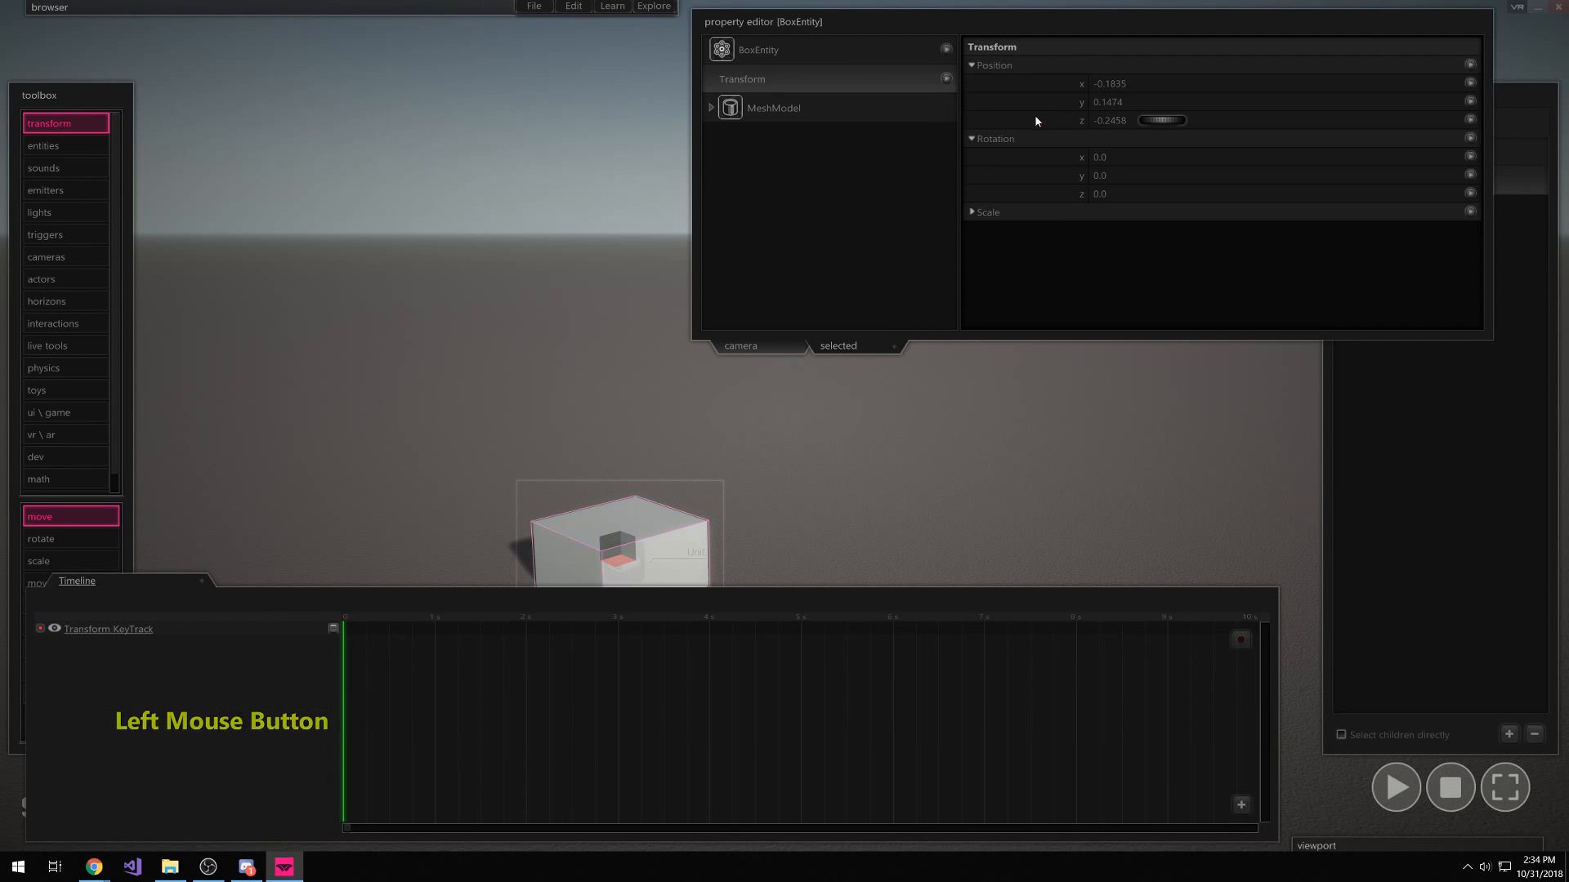
pyautogui.click(947, 78)
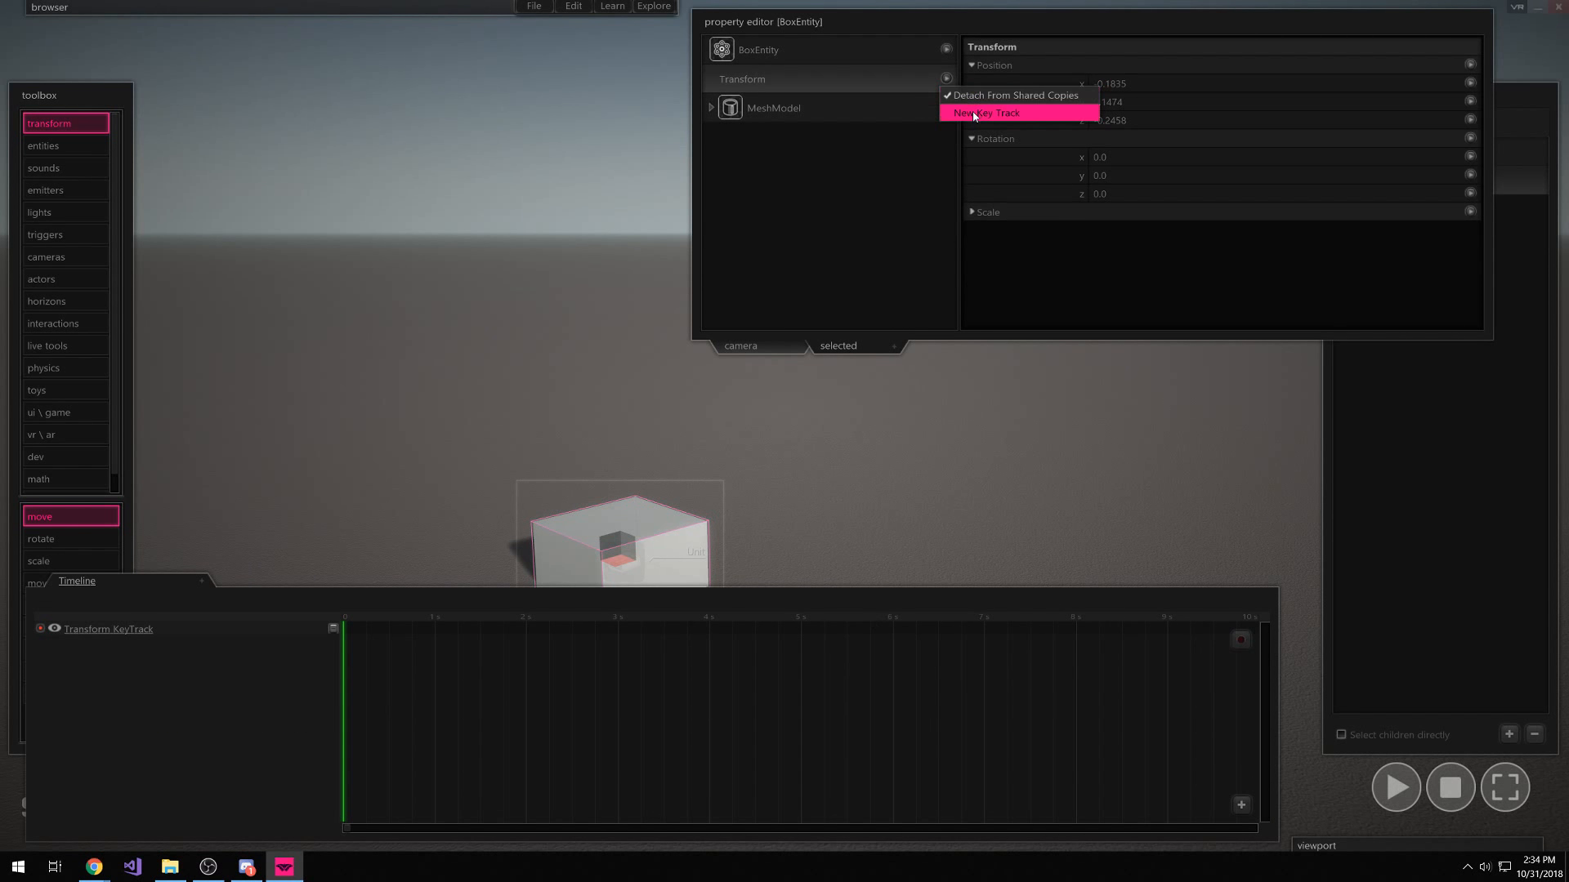
pyautogui.click(1471, 138)
pyautogui.click(1472, 153)
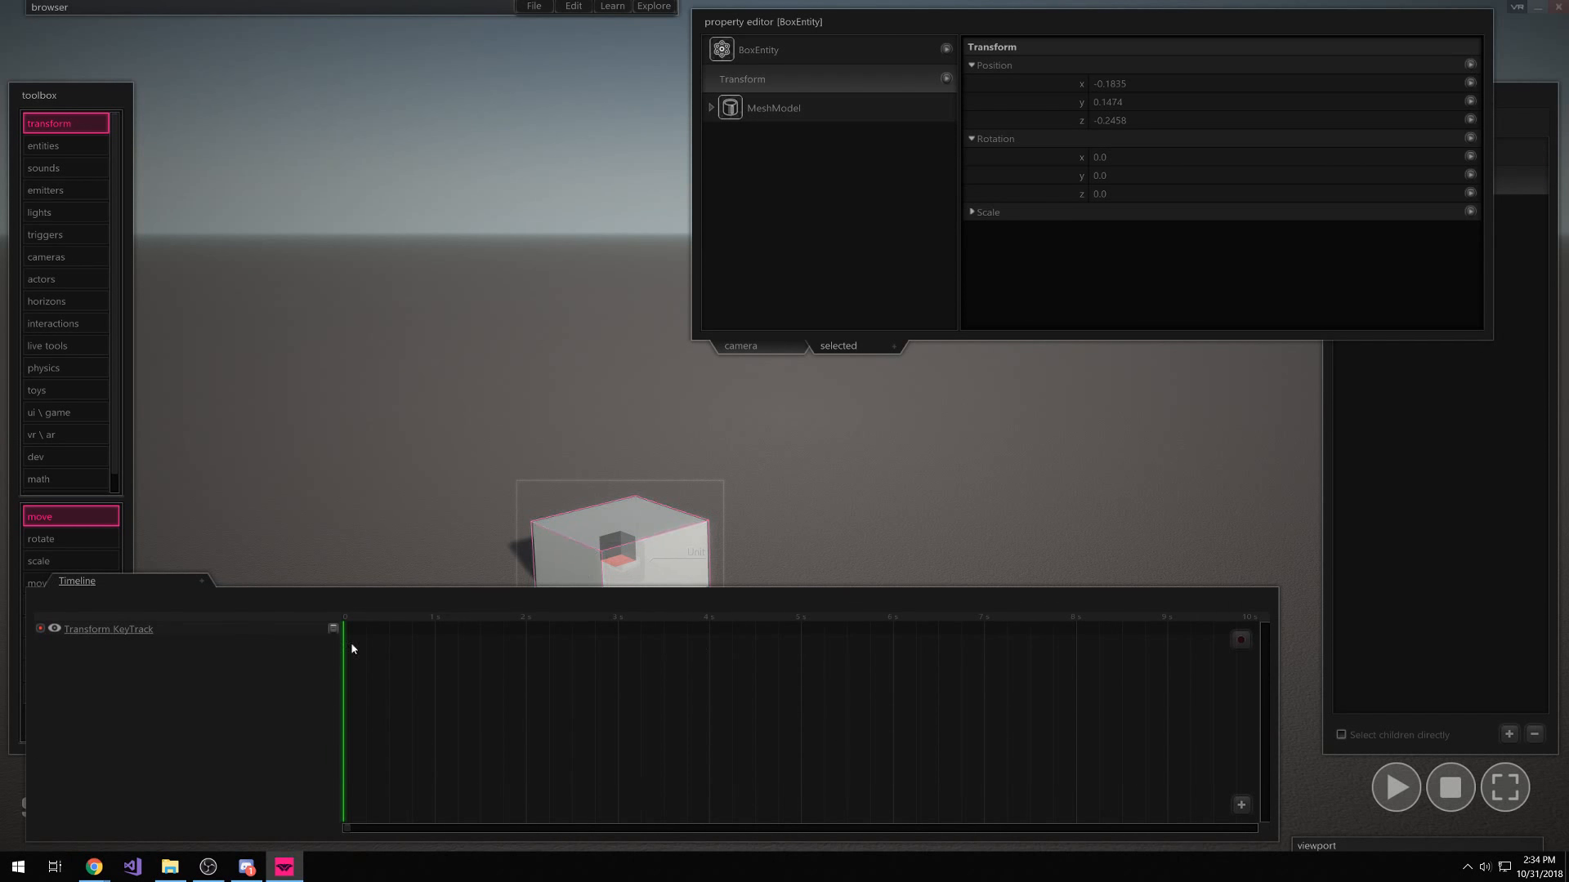
# Create a new Timeline asset in the asset browser
pyautogui.moveTo(293, 5)
pyautogui.rightClick(479, 190)
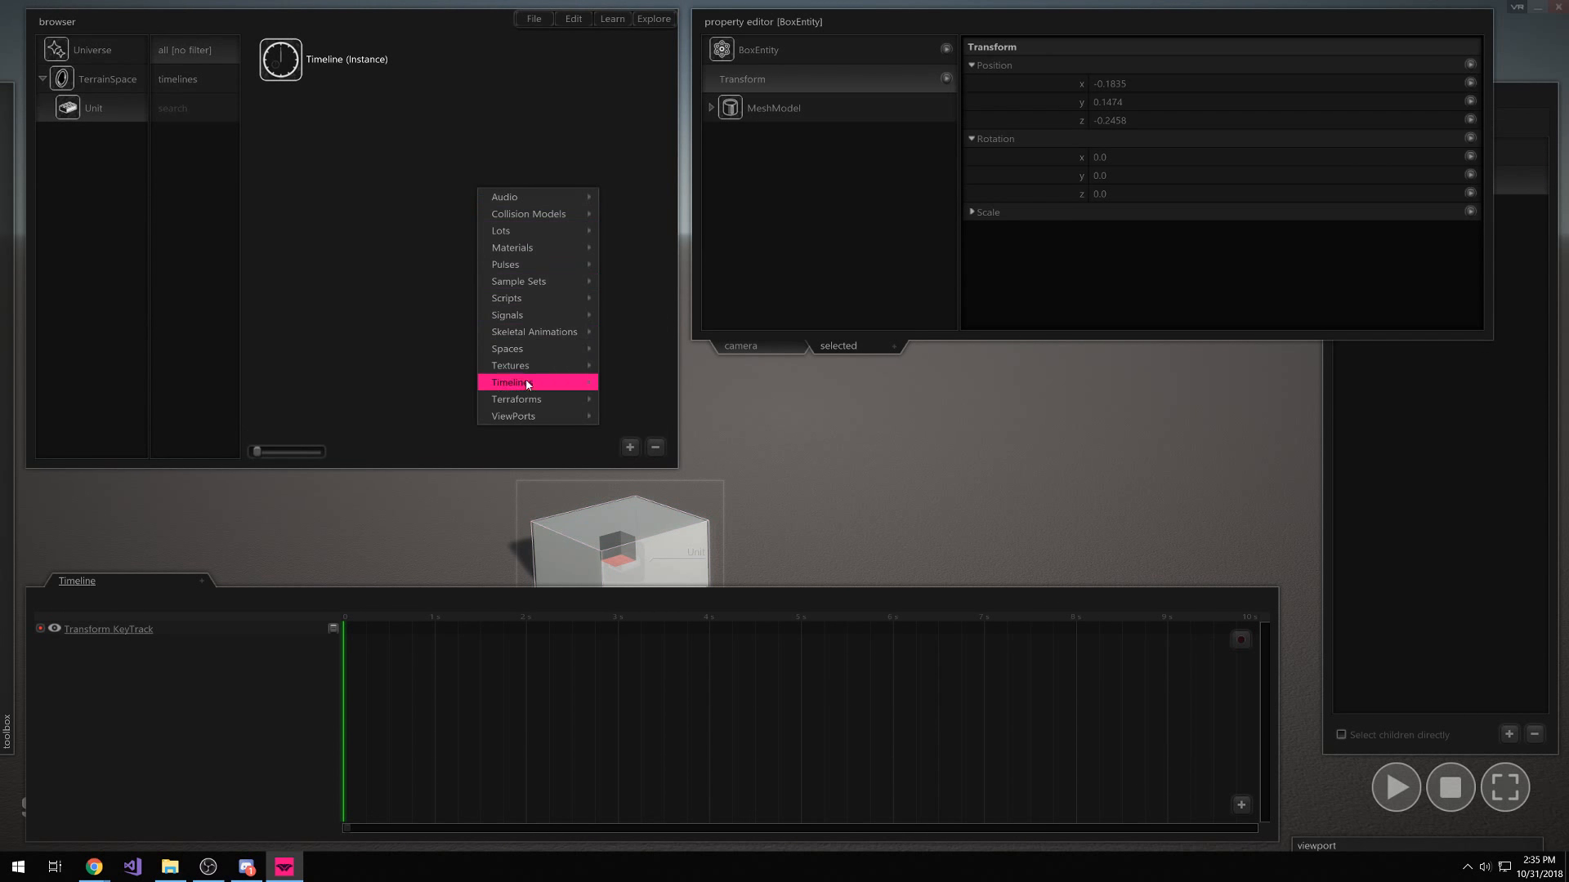
pyautogui.moveTo(527, 384)
pyautogui.click(645, 383)
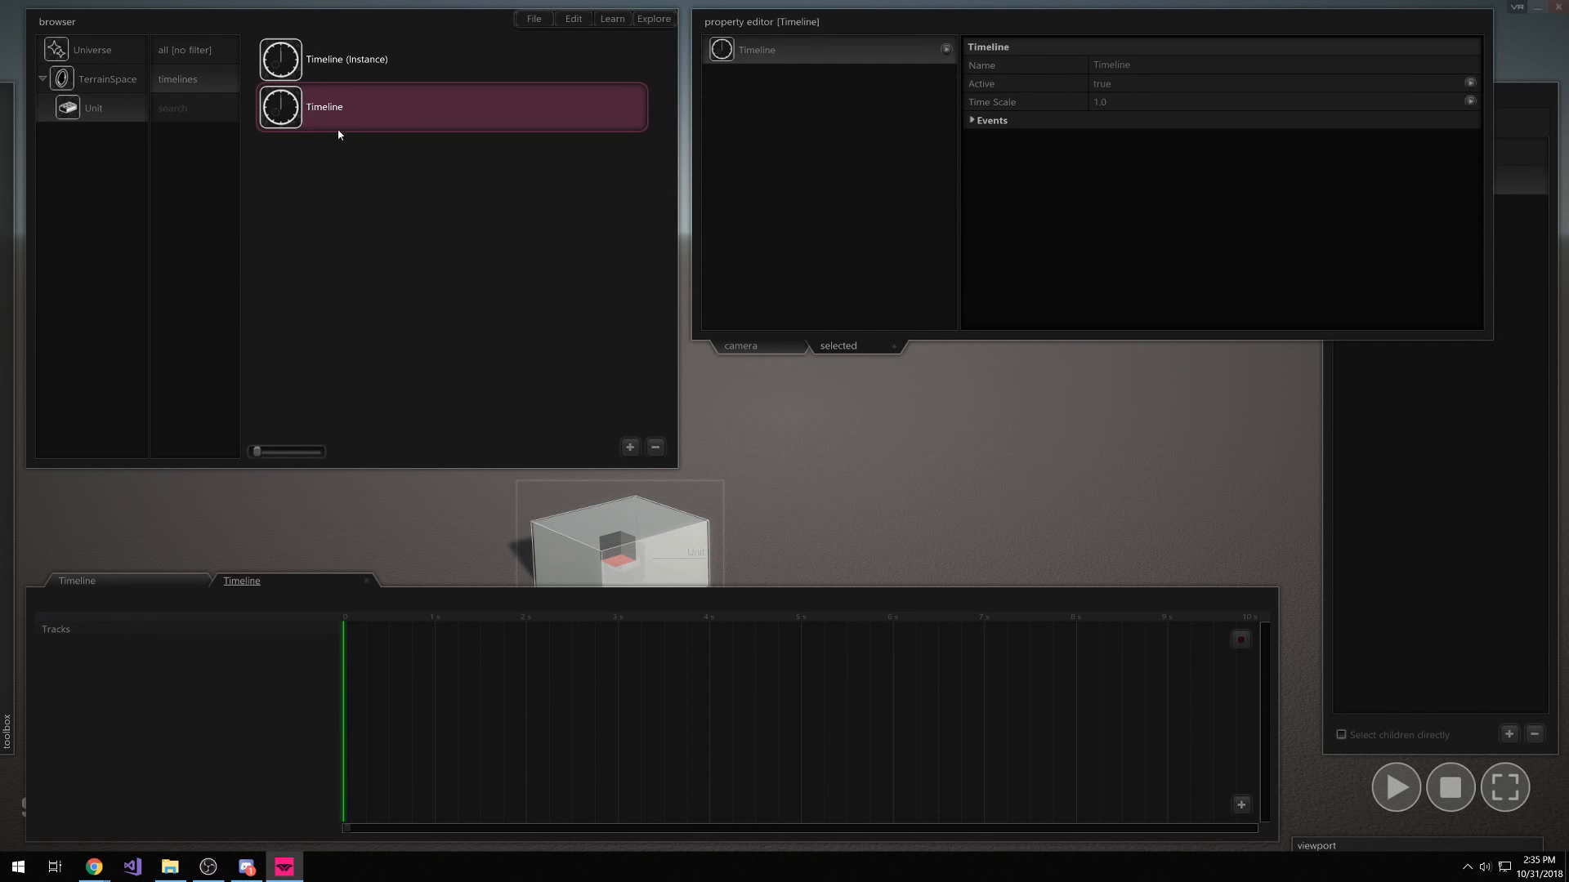
# Close the extra timeline editor, delete the new Timeline asset, and select Timeline (Instance)
pyautogui.click(699, 517)
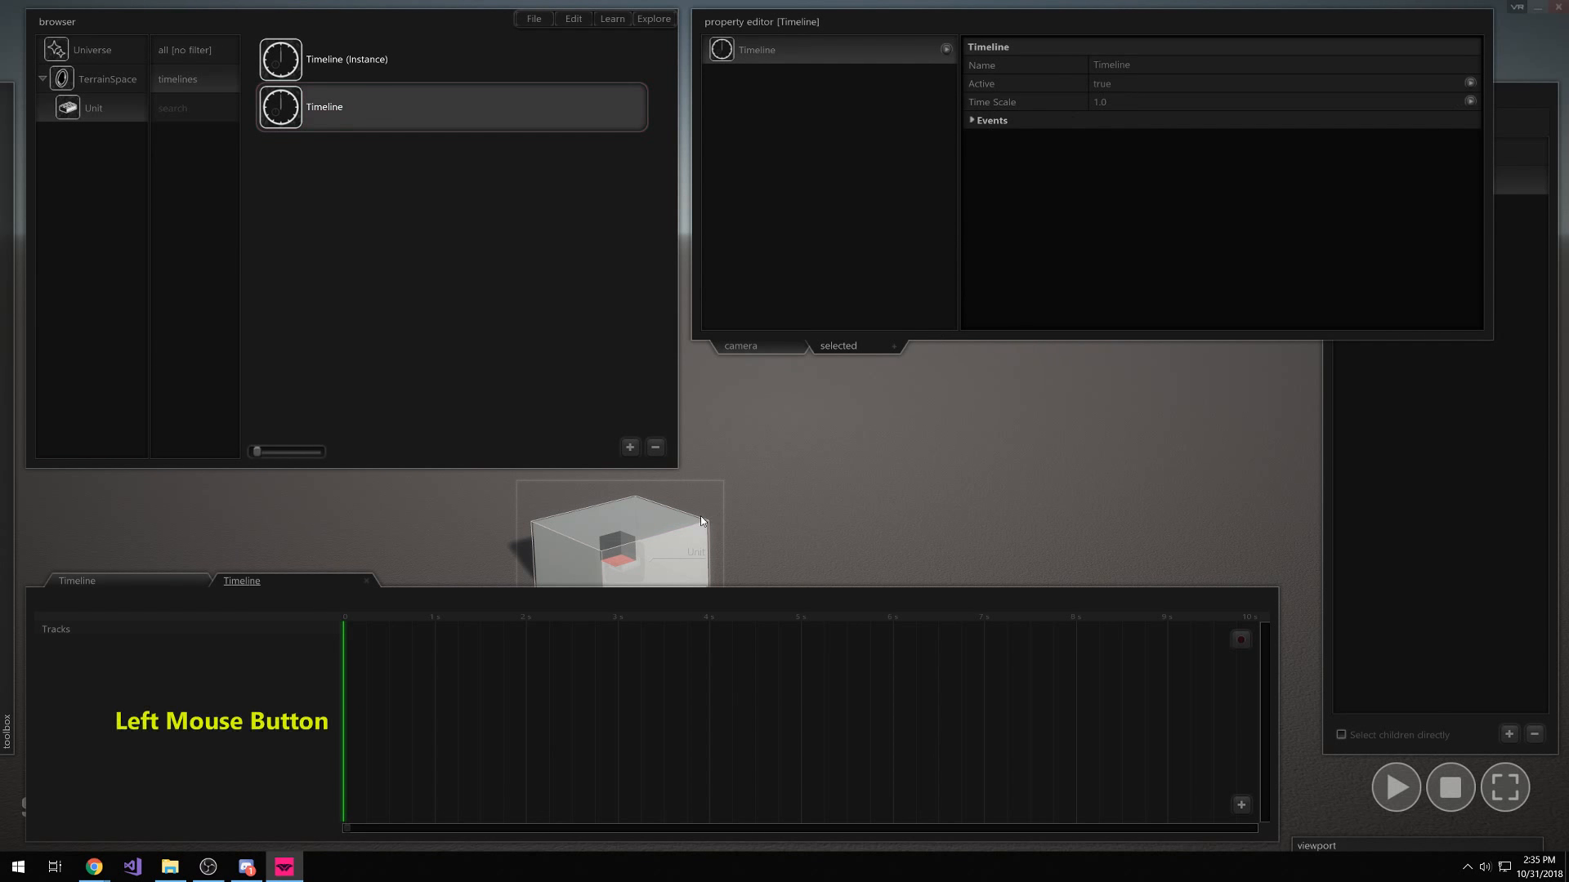
pyautogui.click(947, 79)
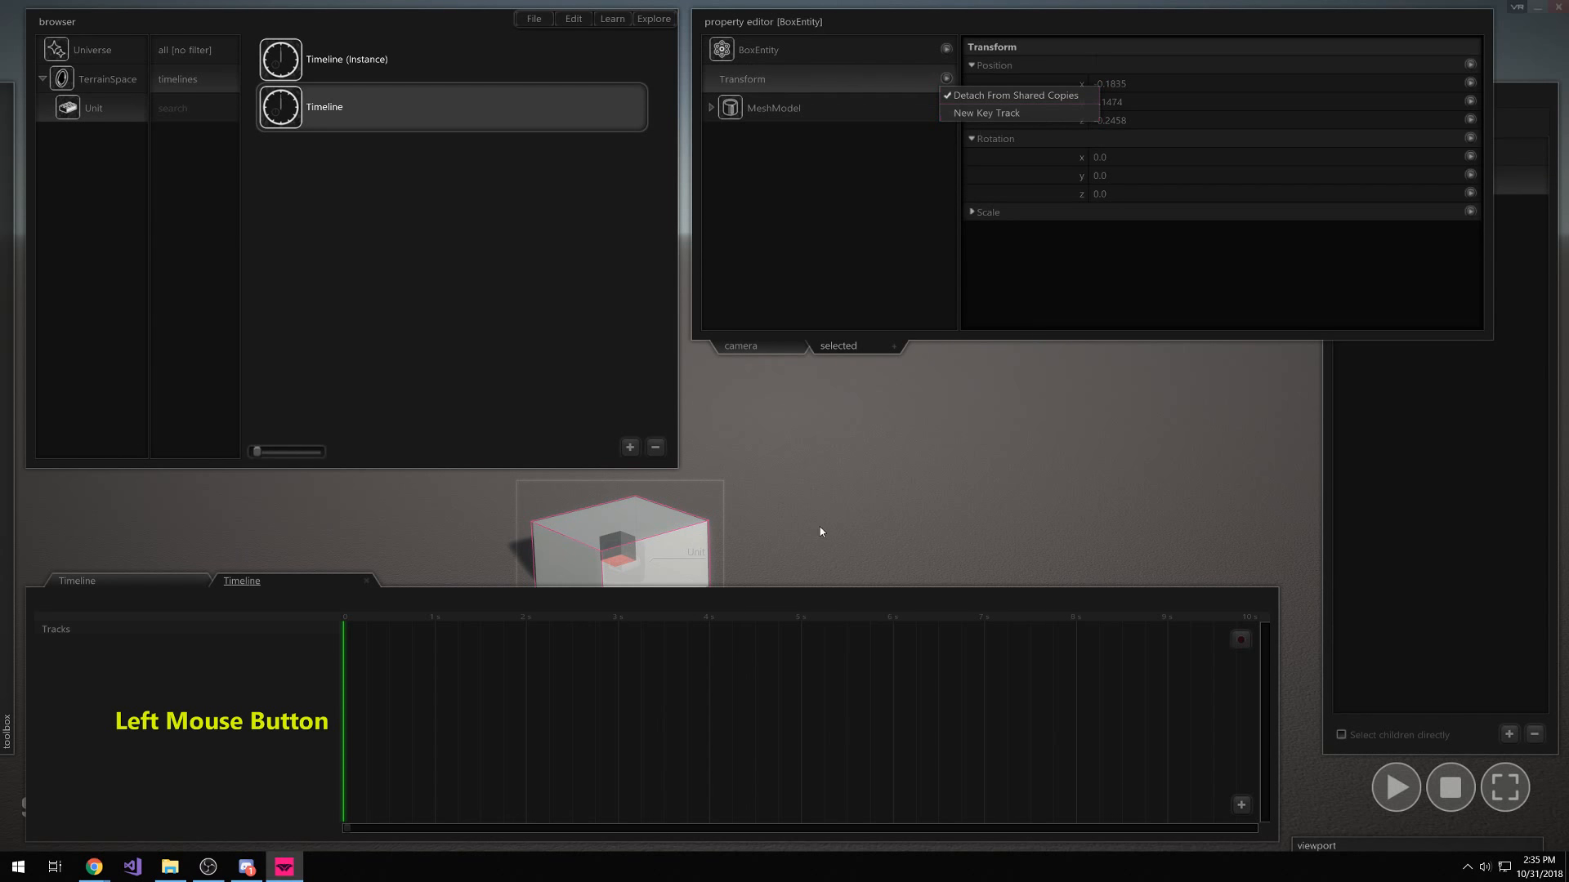
pyautogui.click(366, 582)
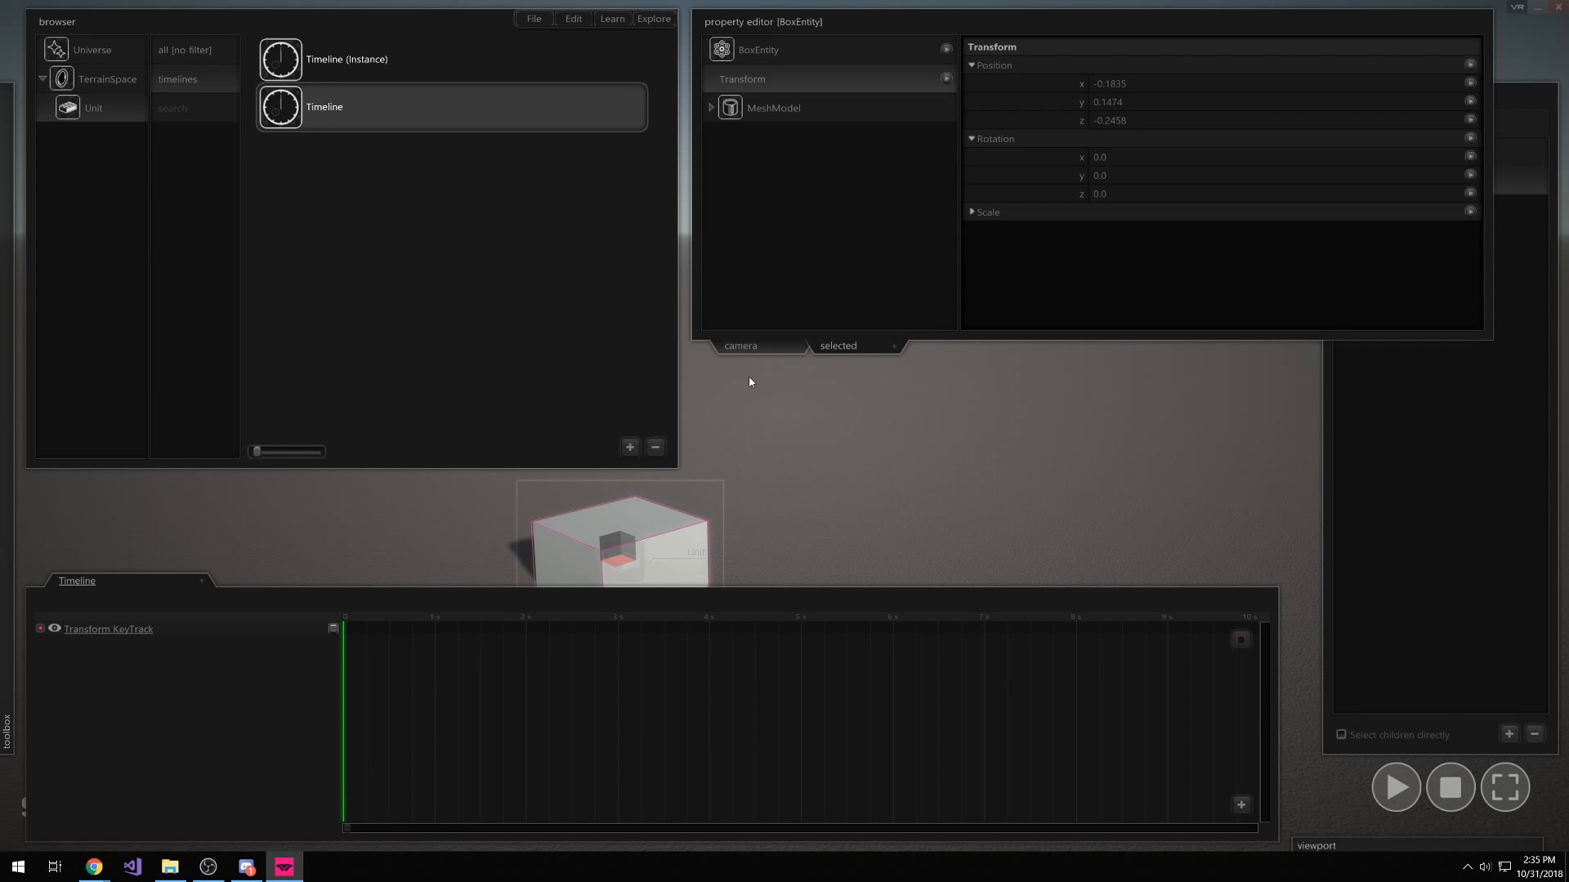
pyautogui.click(407, 123)
pyautogui.click(407, 127)
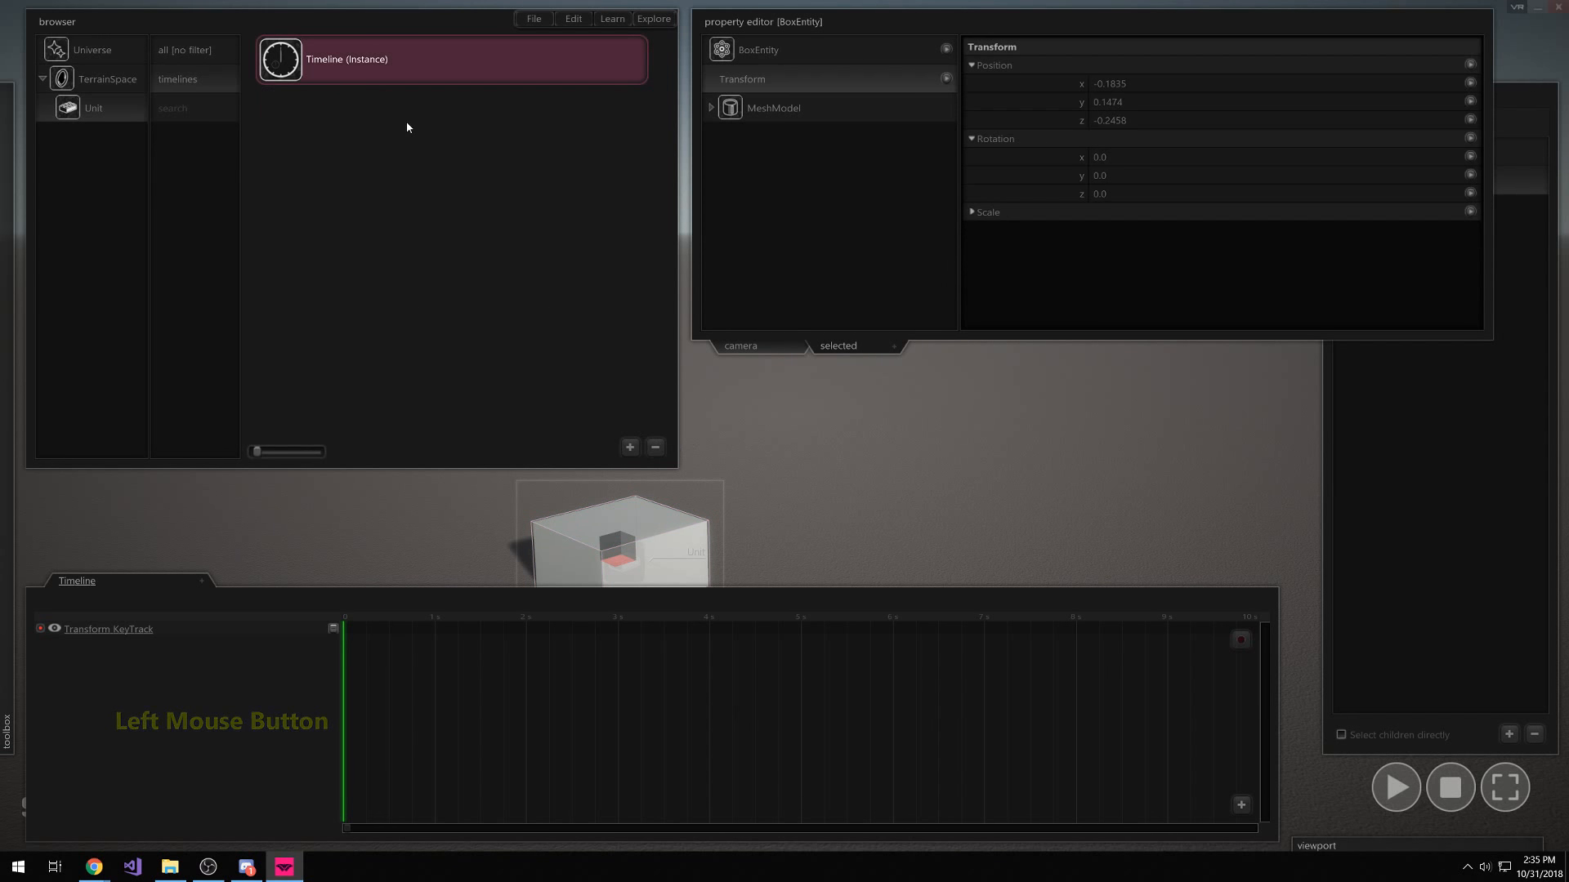
pyautogui.click(348, 63)
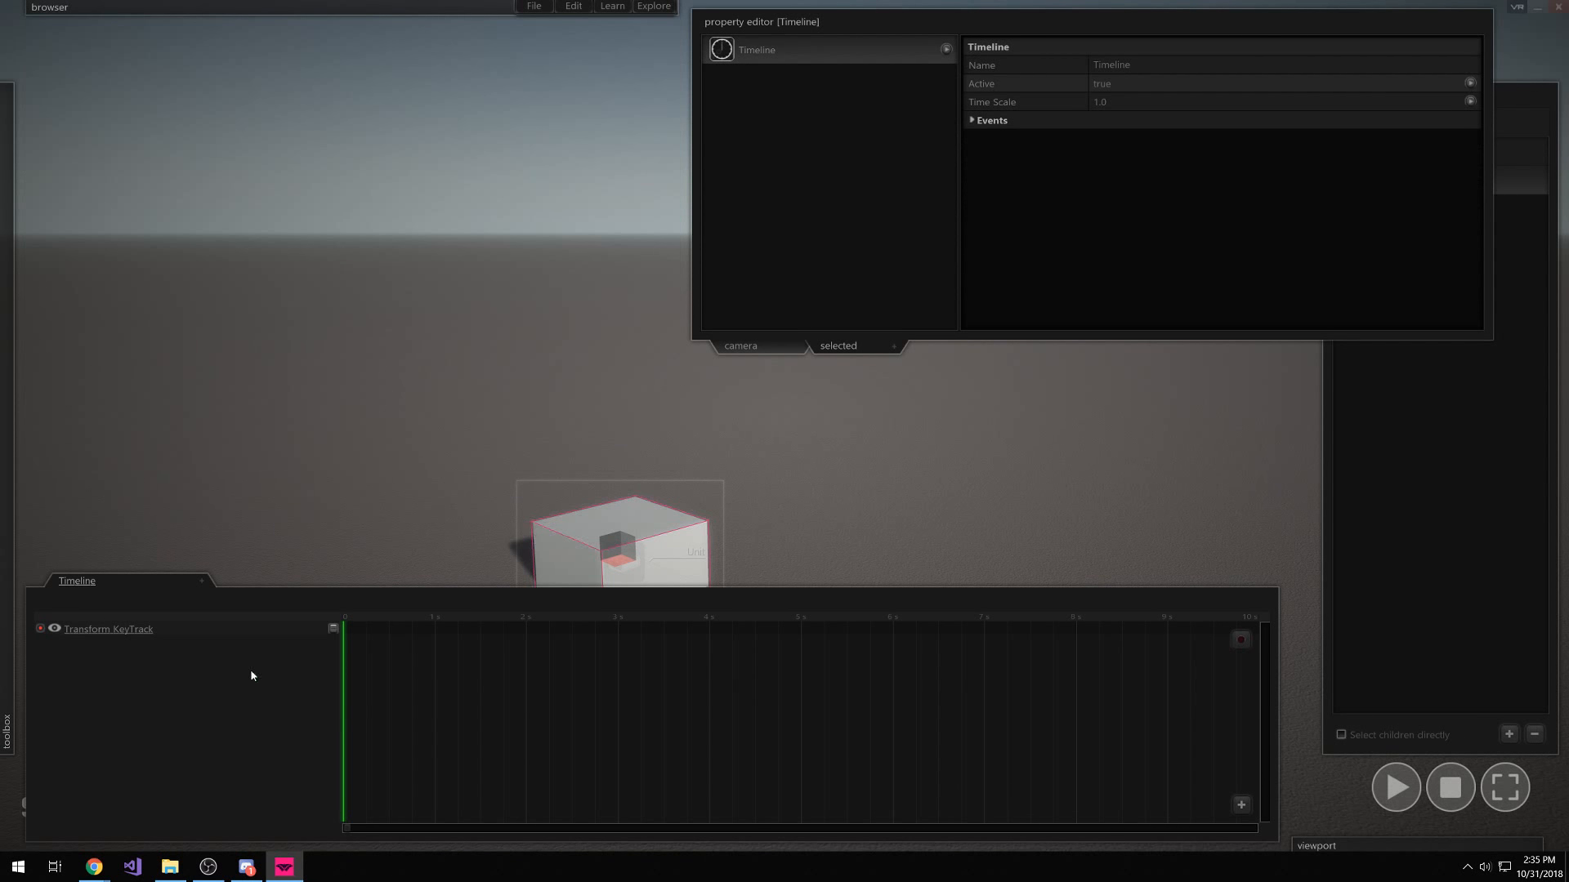
# Key the box at 0 s, raise it straight up, and key the raised position
pyautogui.click(243, 743)
pyautogui.press('z')
pyautogui.moveTo(847, 662); pyautogui.dragTo(841, 592, button='right')
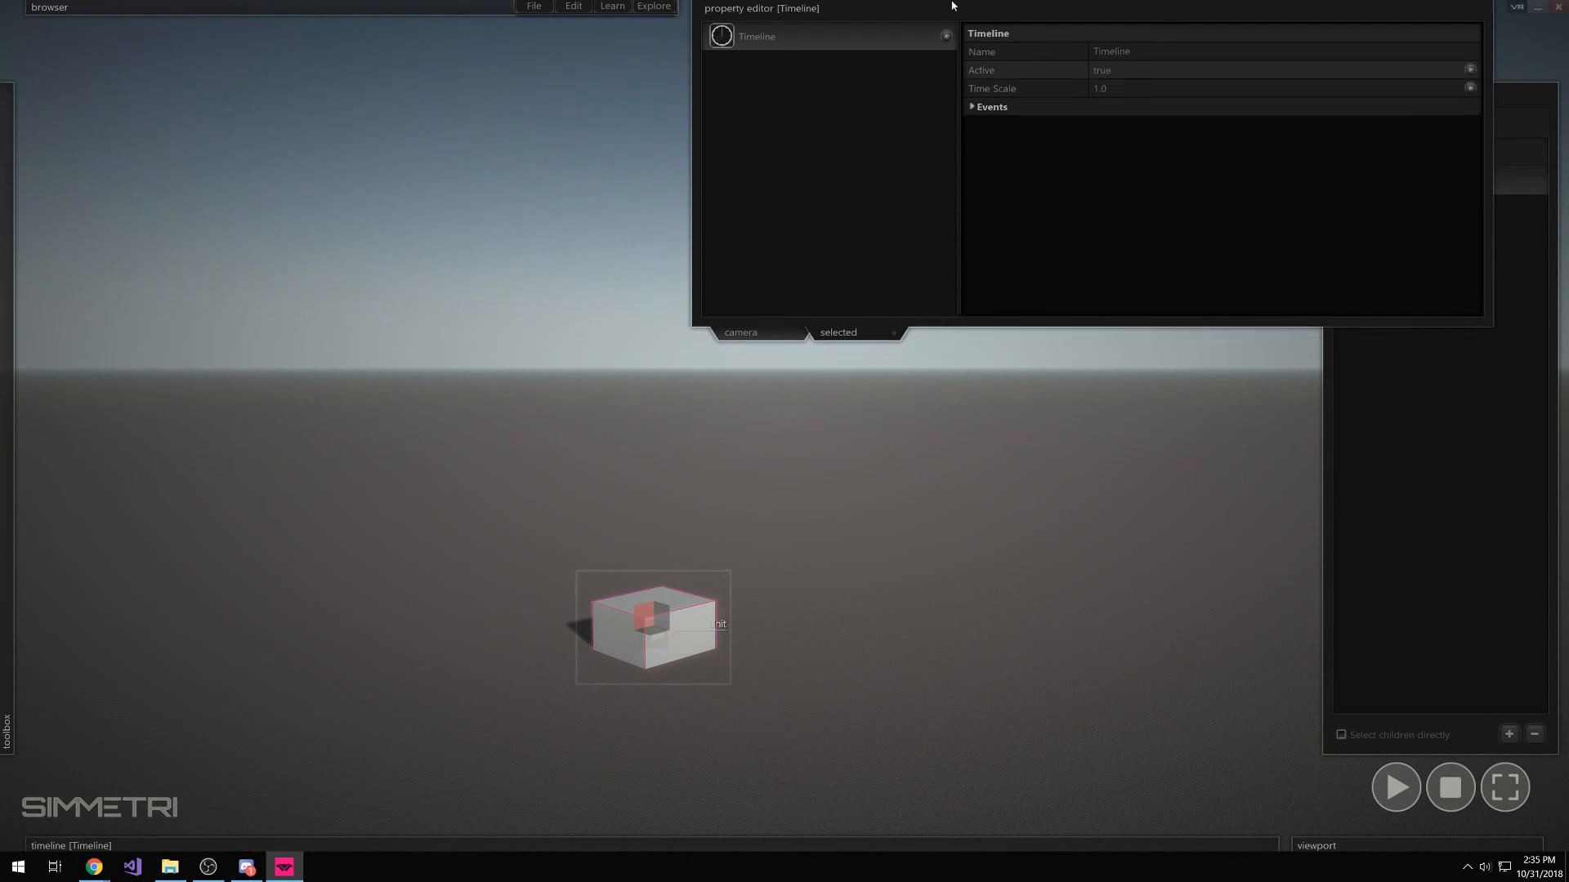
pyautogui.moveTo(660, 846)
pyautogui.moveTo(764, 525)
pyautogui.mouseDown(button='right')
pyautogui.moveTo(756, 564)
pyautogui.moveTo(758, 526)
pyautogui.mouseUp(button='right')
pyautogui.press('z')
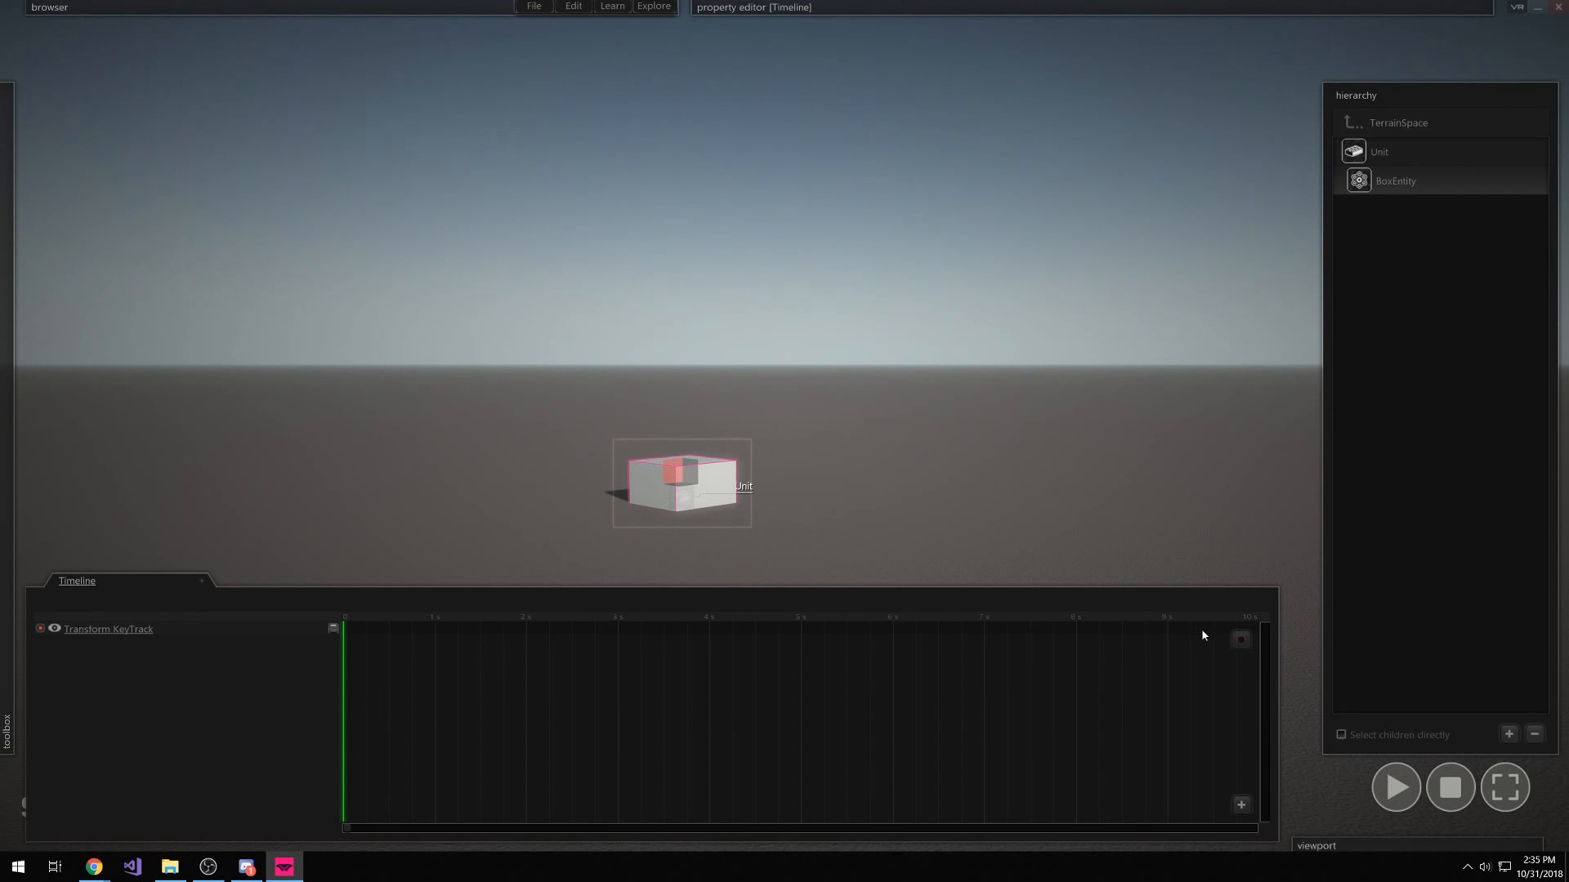
pyautogui.click(1237, 643)
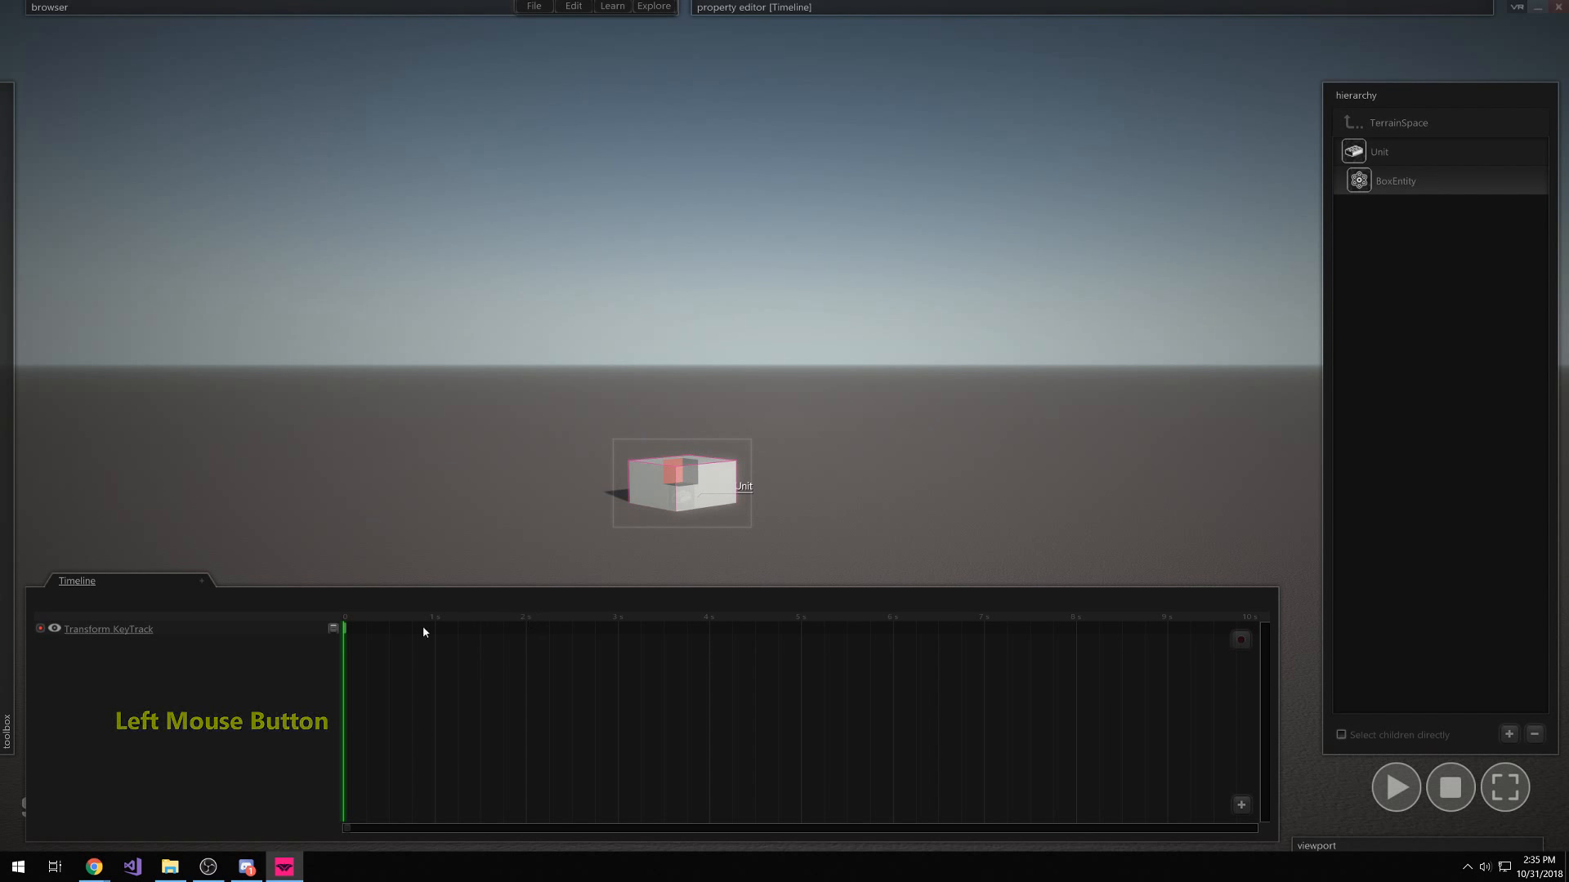
pyautogui.moveTo(672, 464); pyautogui.dragTo(670, 320)
pyautogui.click(333, 629)
pyautogui.click(523, 729)
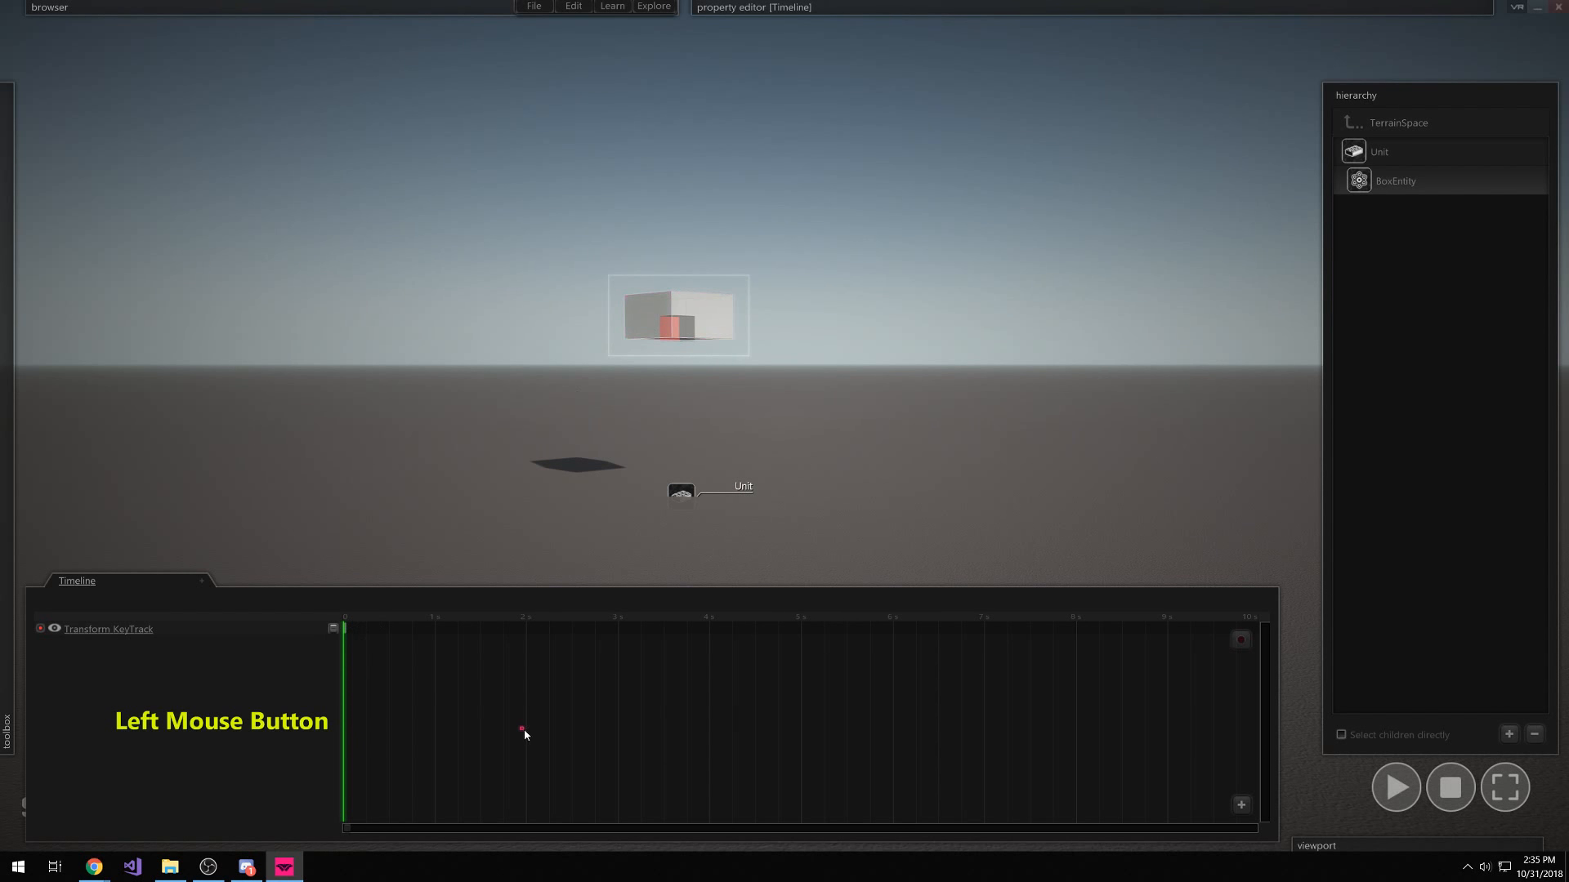
# Reframe the view and select the Transform KeyTrack
pyautogui.rightClick(603, 705)
pyautogui.click(435, 632)
pyautogui.moveTo(1546, 310)
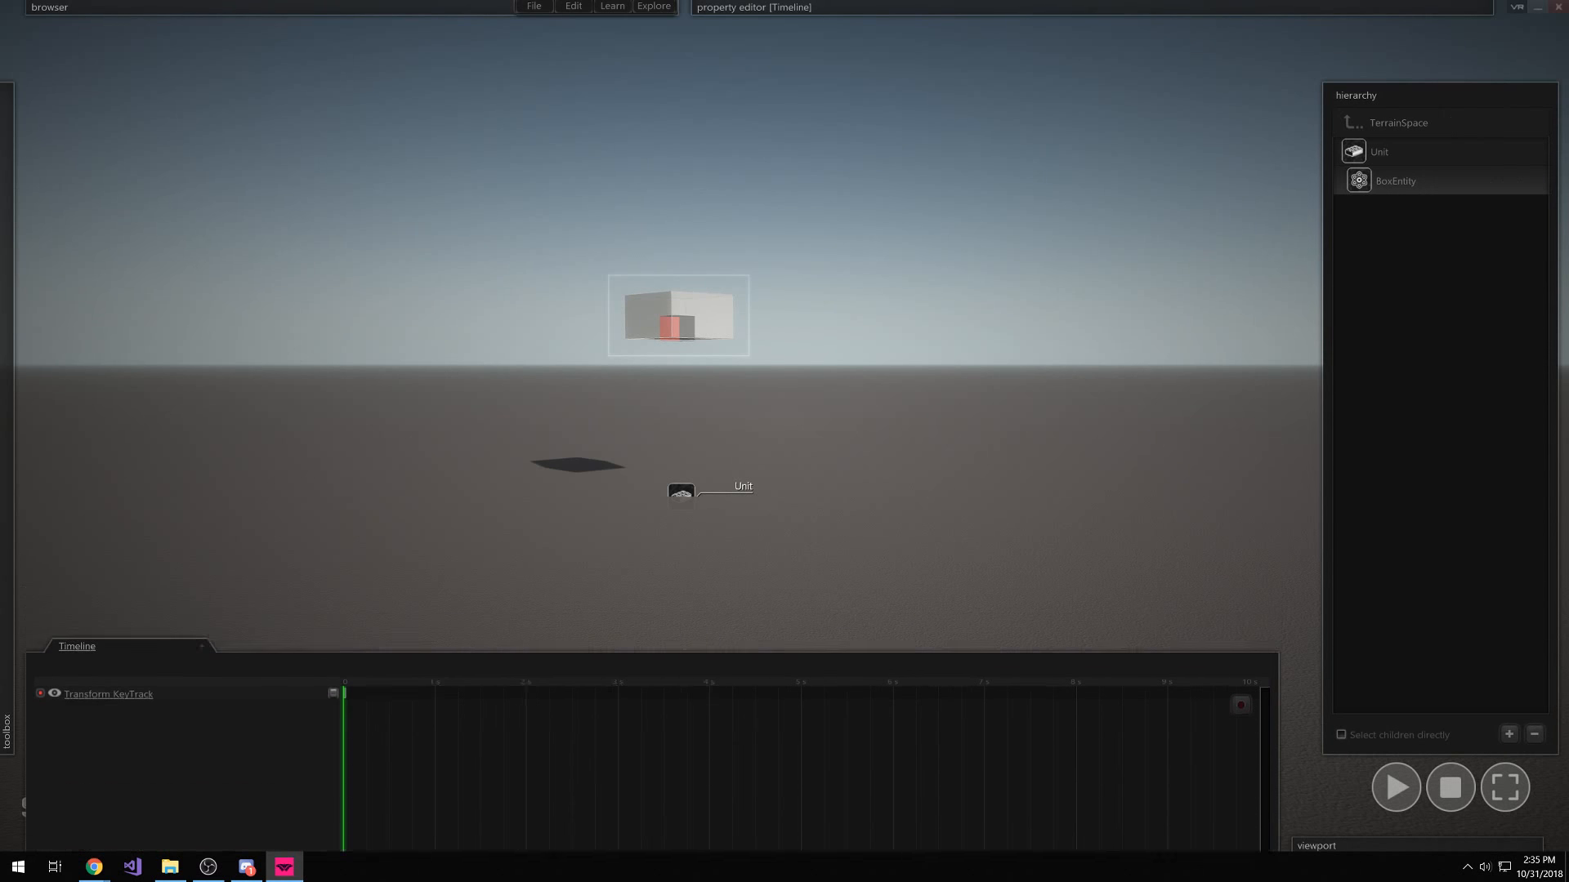
pyautogui.click(625, 620)
pyautogui.press('w')
pyautogui.moveTo(441, 322); pyautogui.dragTo(450, 391, button='right')
pyautogui.click(107, 628)
# Reselect the raised box and add another keyframe on the Transform KeyTrack
pyautogui.press('a')
pyautogui.moveTo(785, 425); pyautogui.dragTo(792, 329, button='right')
pyautogui.click(434, 666)
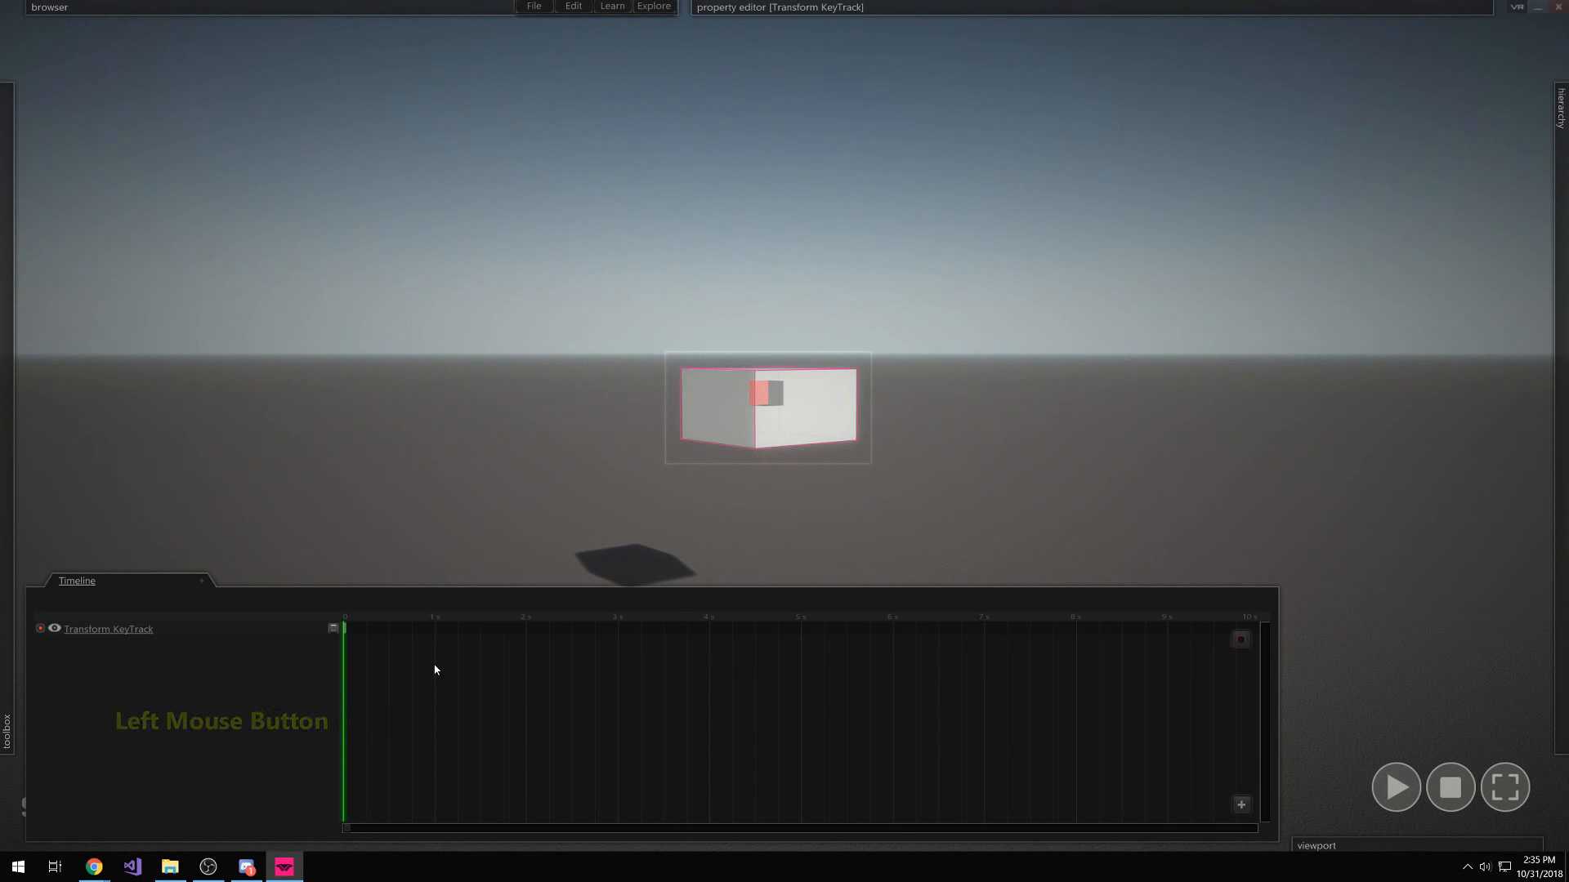
pyautogui.click(448, 617)
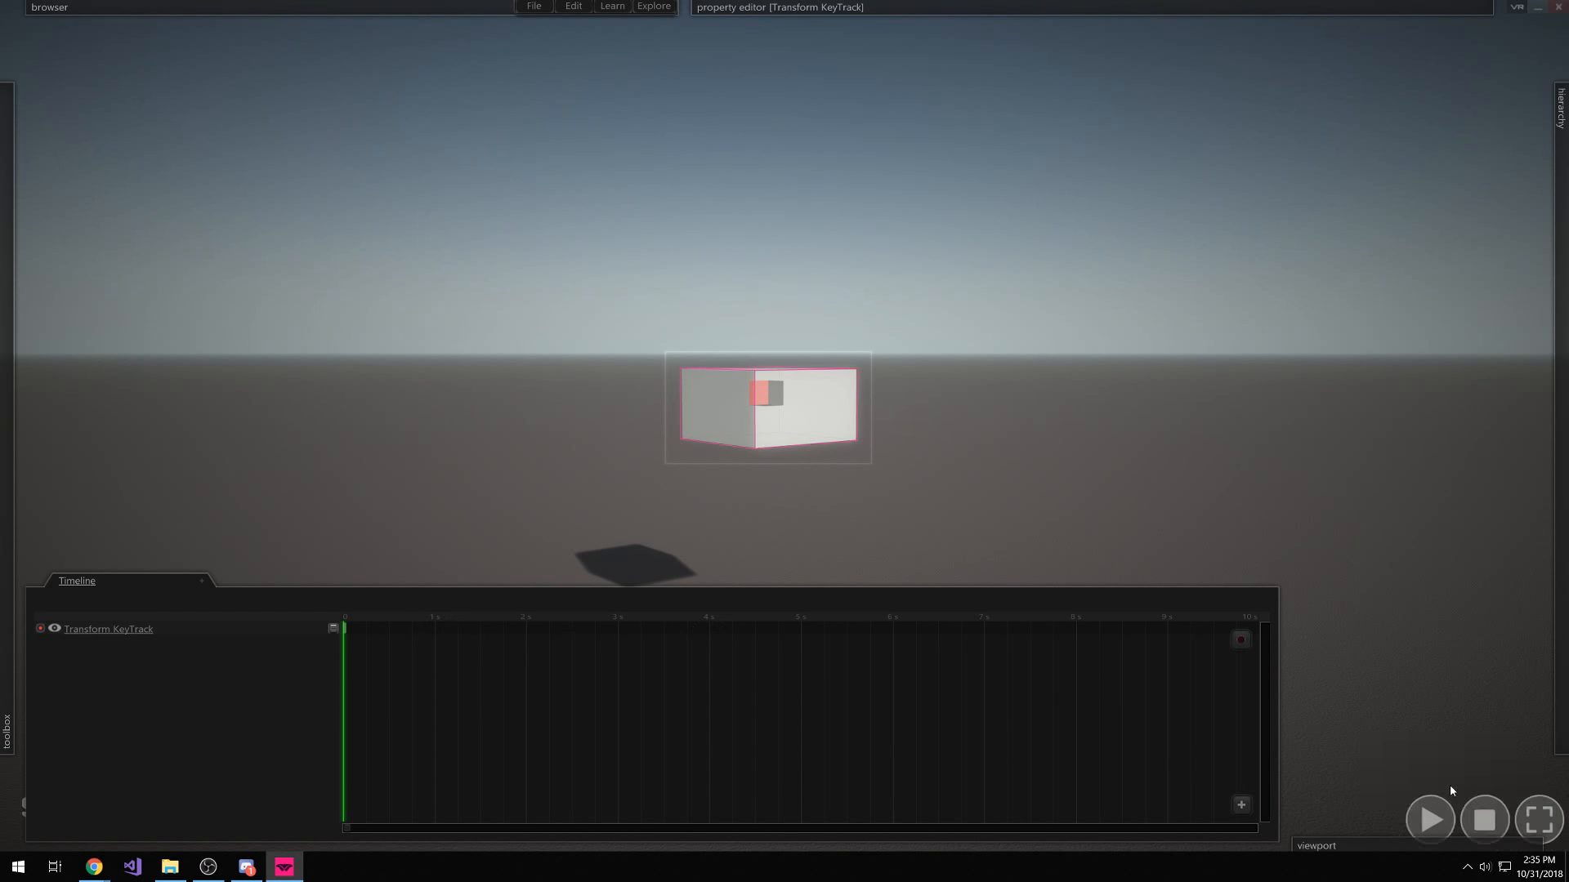
pyautogui.click(768, 727)
pyautogui.click(420, 633)
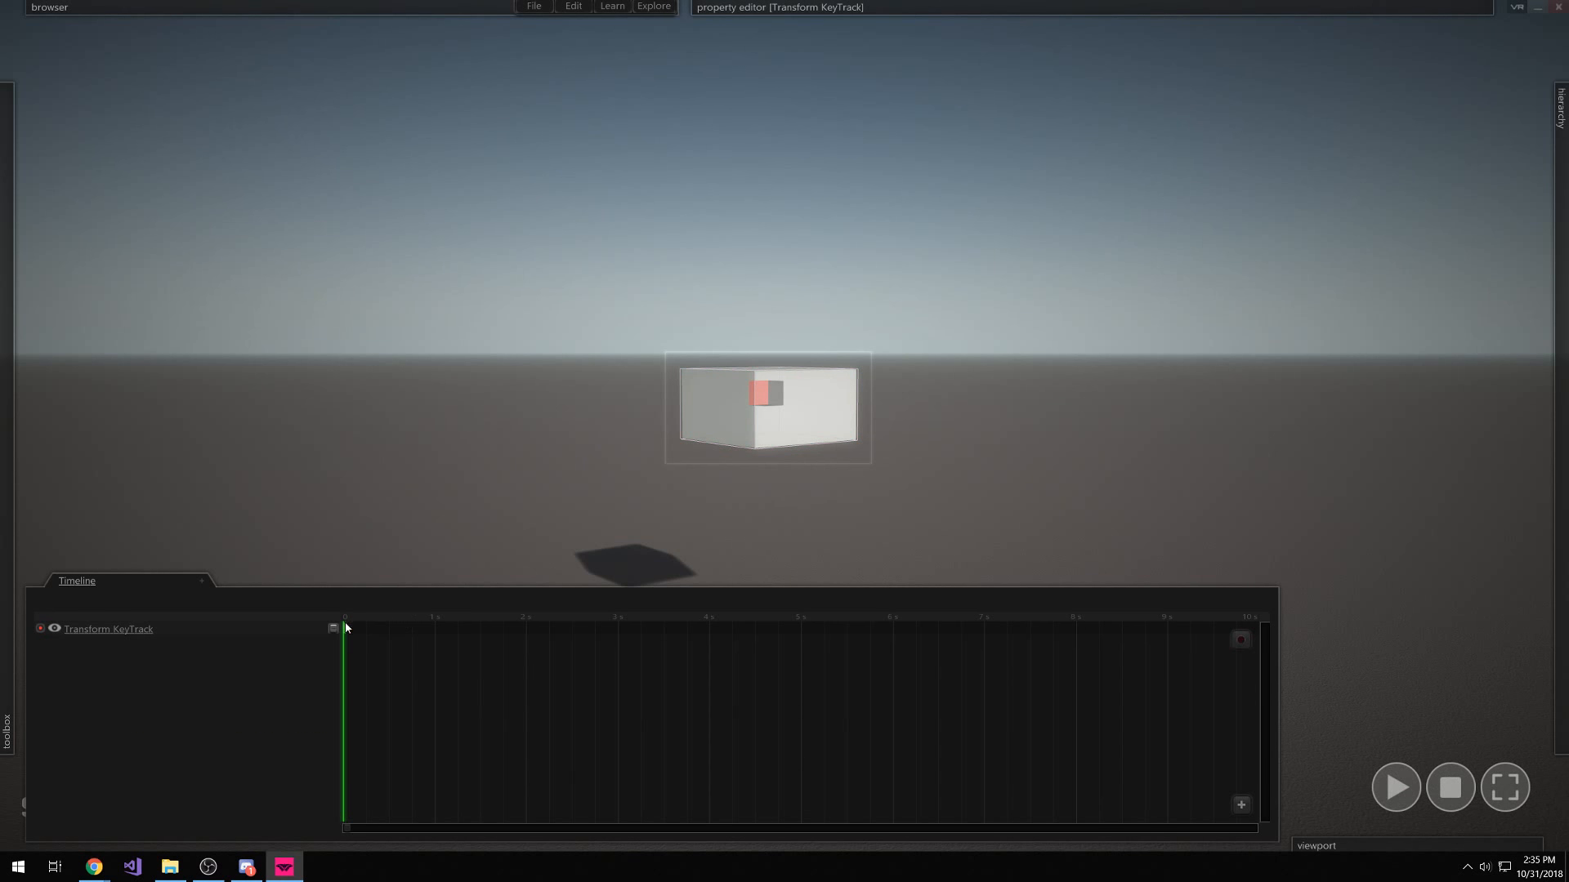
pyautogui.click(385, 629)
pyautogui.click(344, 623)
# Test playback, nudge a keyframe slightly earlier, then close Simmetri to get the save prompt
pyautogui.press('space')
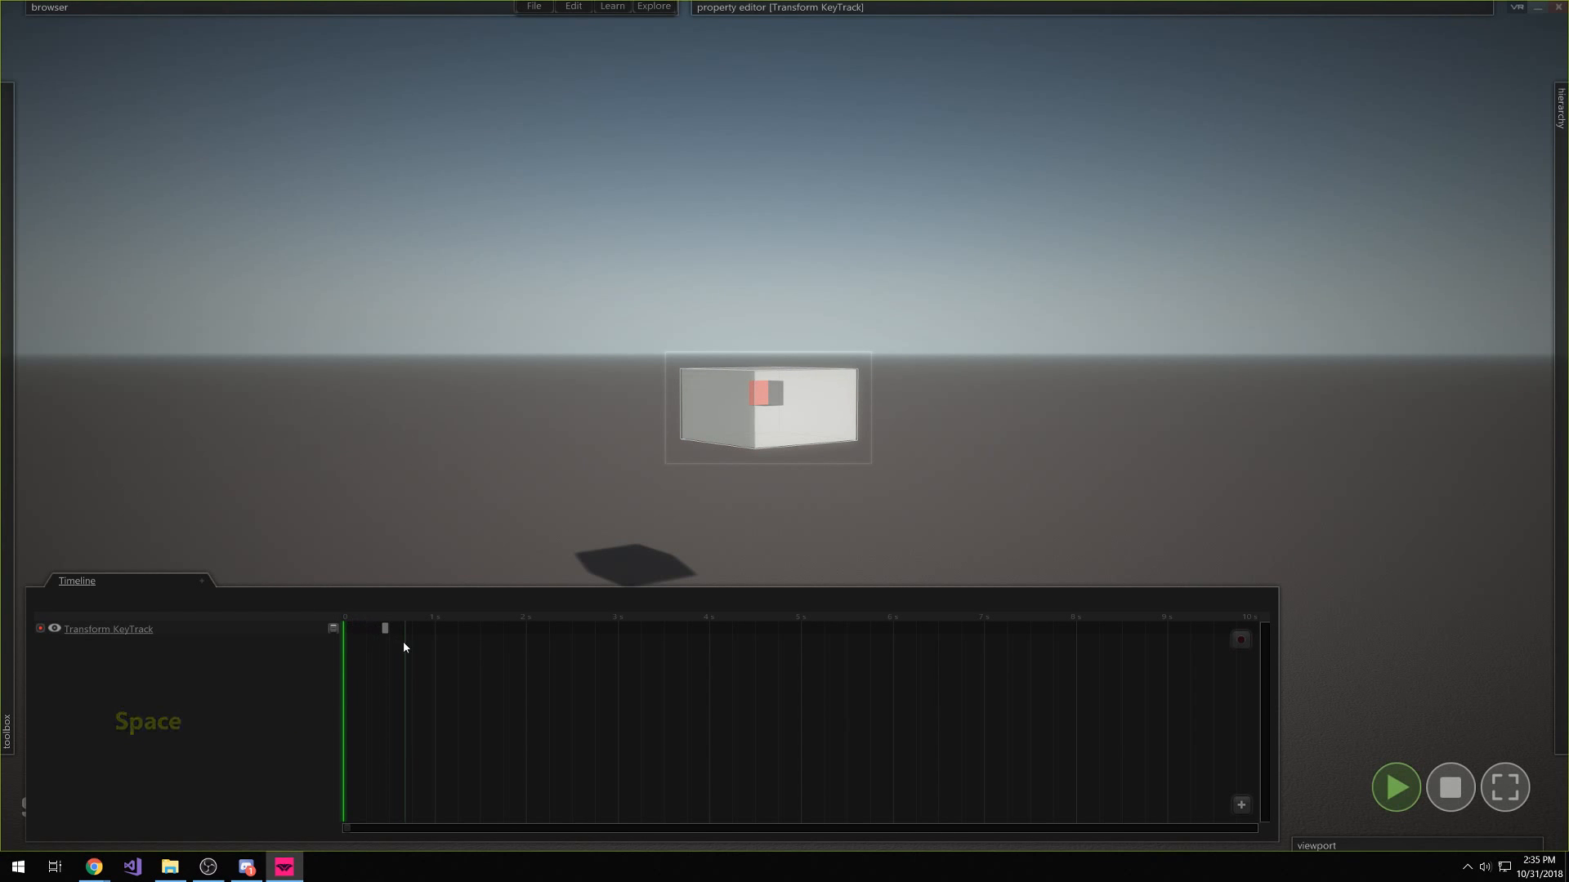
pyautogui.press('space')
pyautogui.click(402, 628)
pyautogui.press('space')
pyautogui.click(1449, 787)
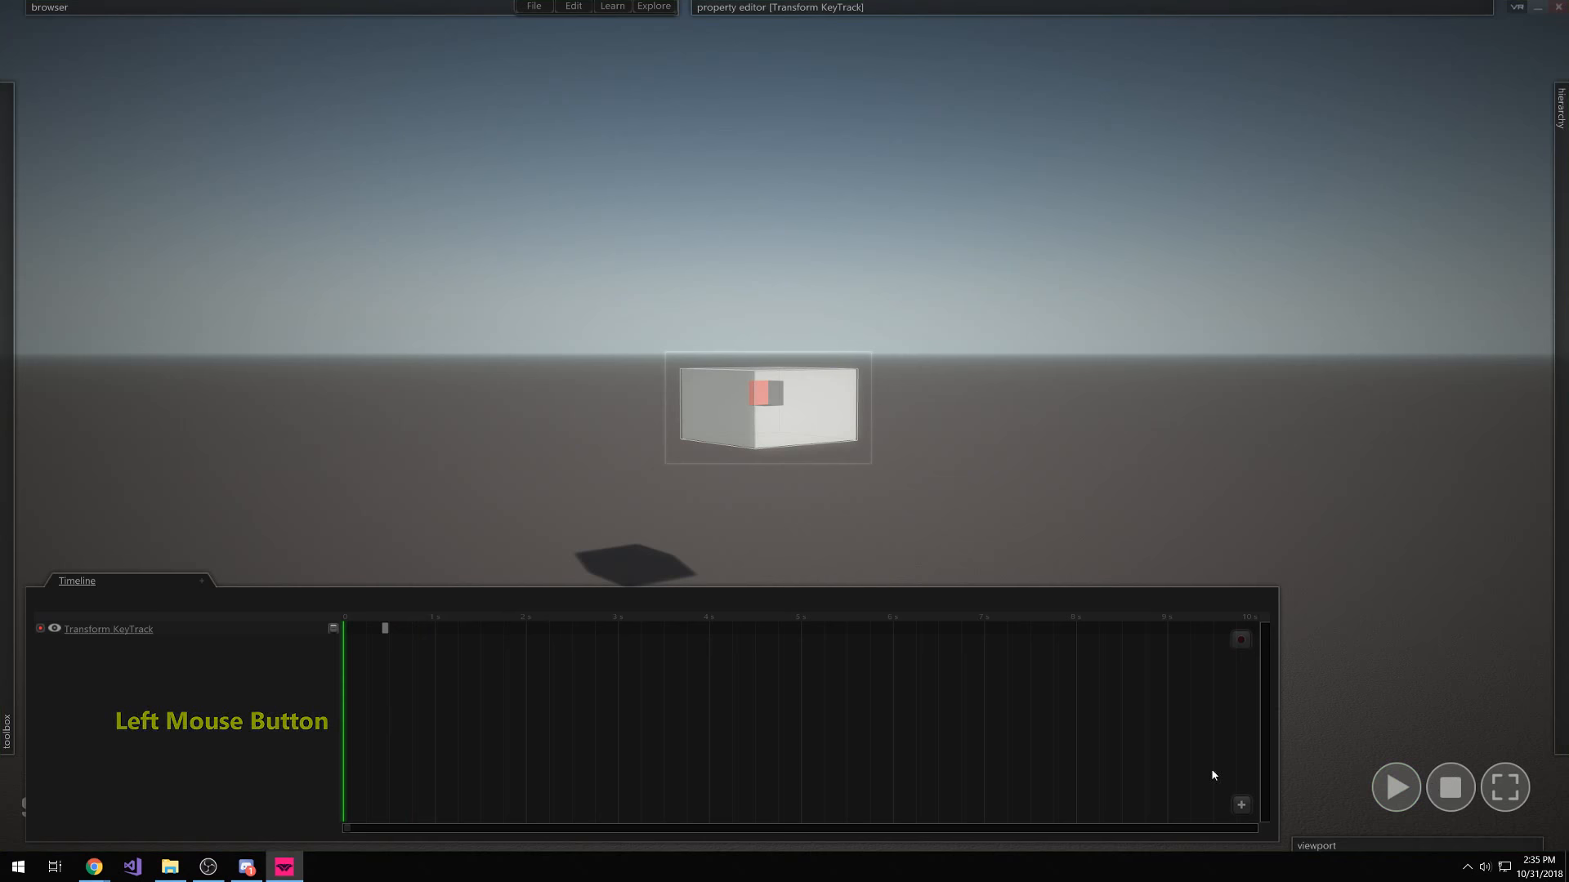
pyautogui.moveTo(358, 621); pyautogui.dragTo(530, 615)
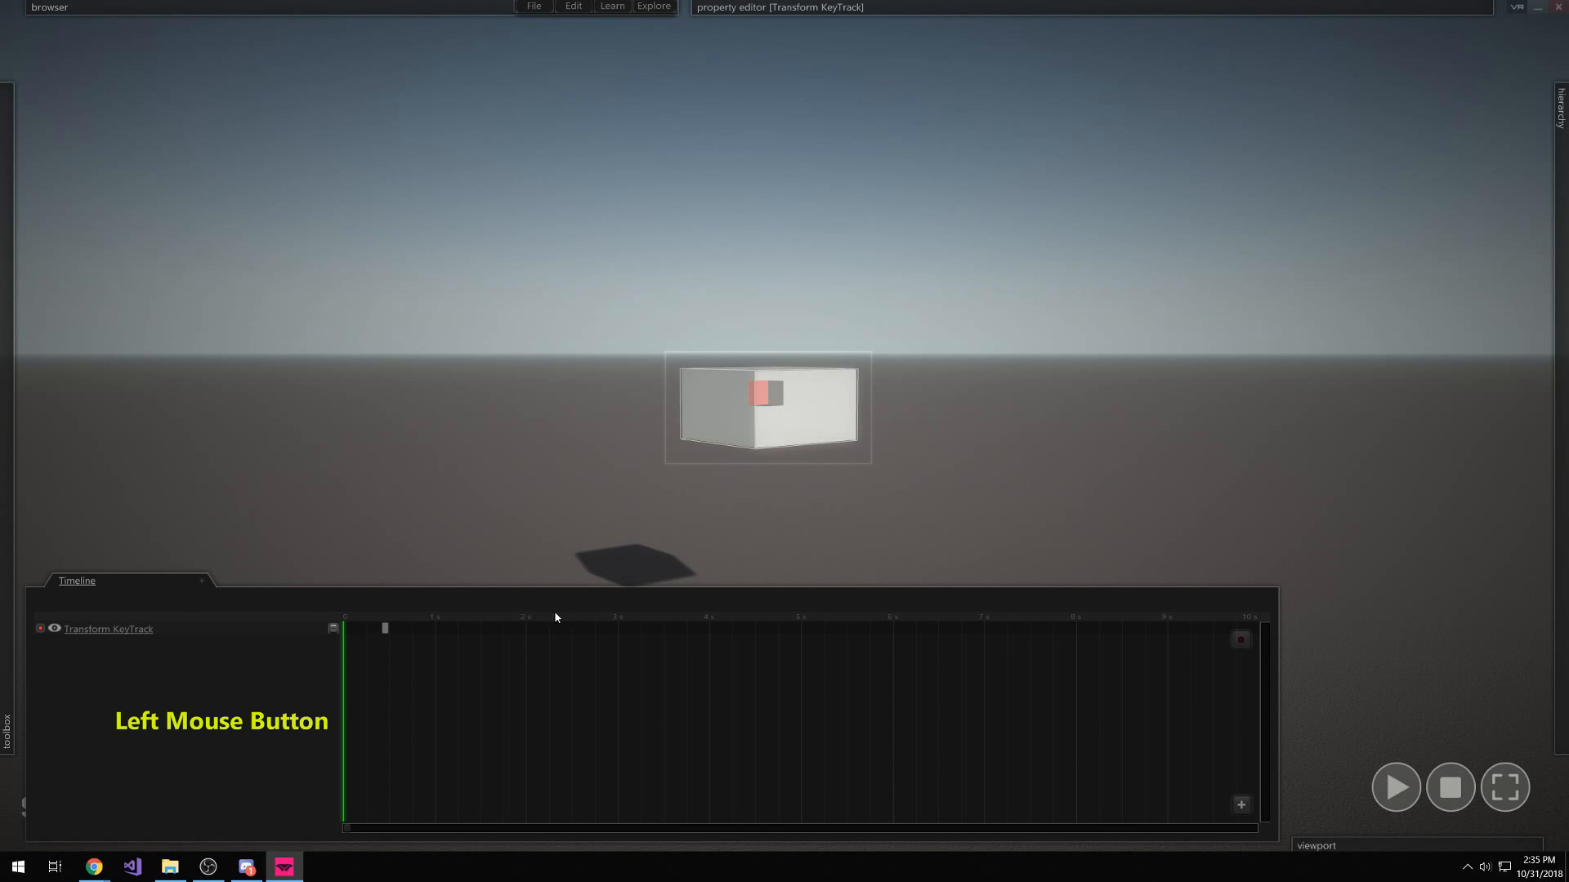
pyautogui.press('space')
pyautogui.press('space')
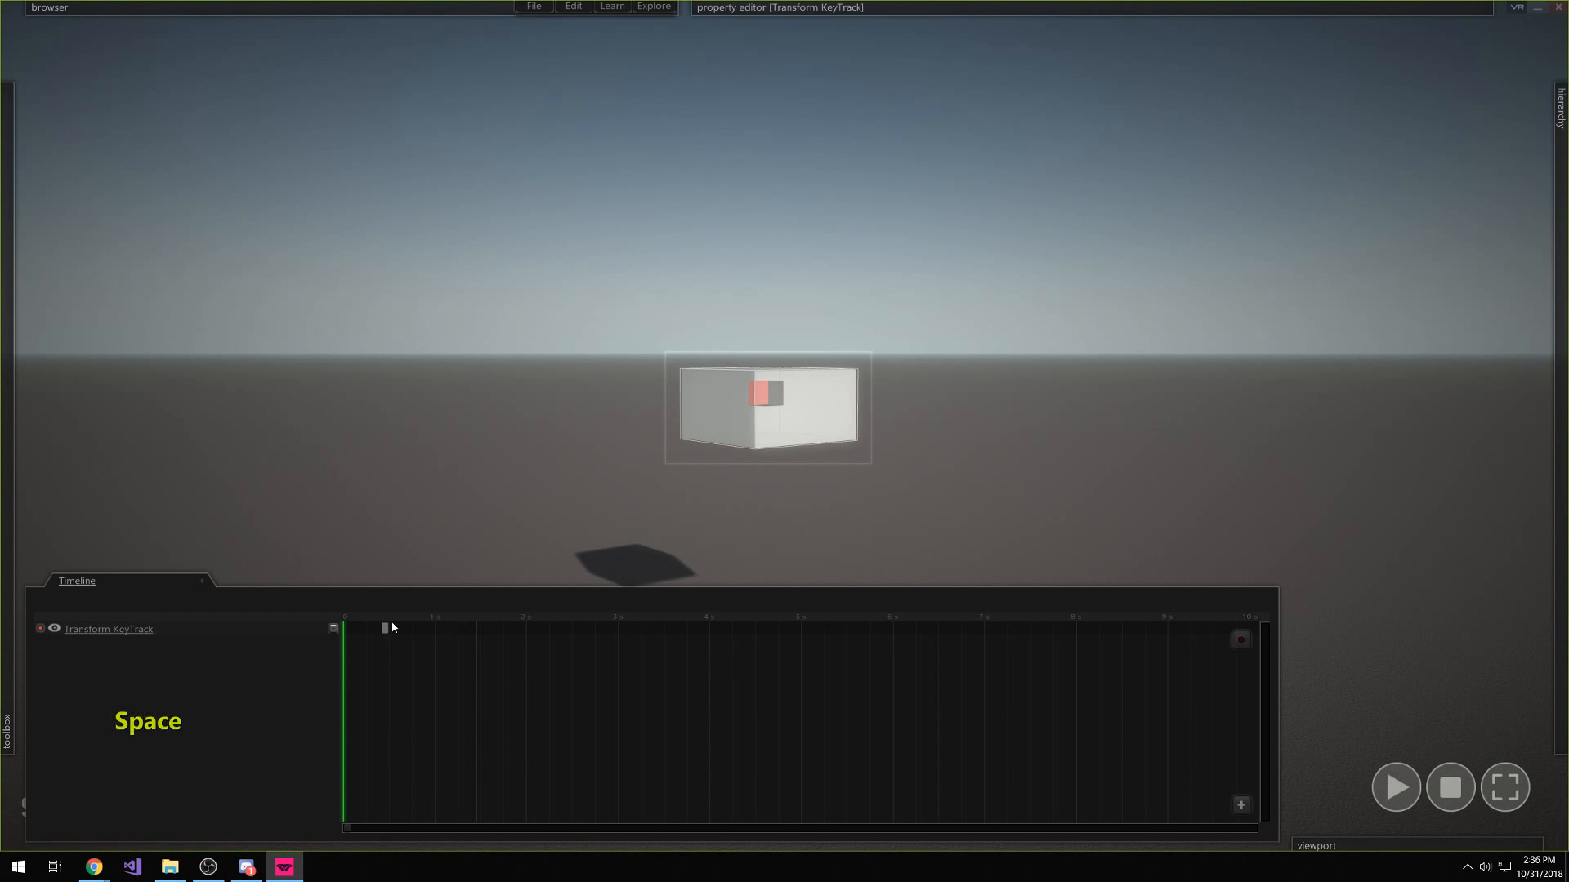
pyautogui.click(425, 616)
pyautogui.click(388, 632)
pyautogui.moveTo(388, 631); pyautogui.dragTo(384, 632)
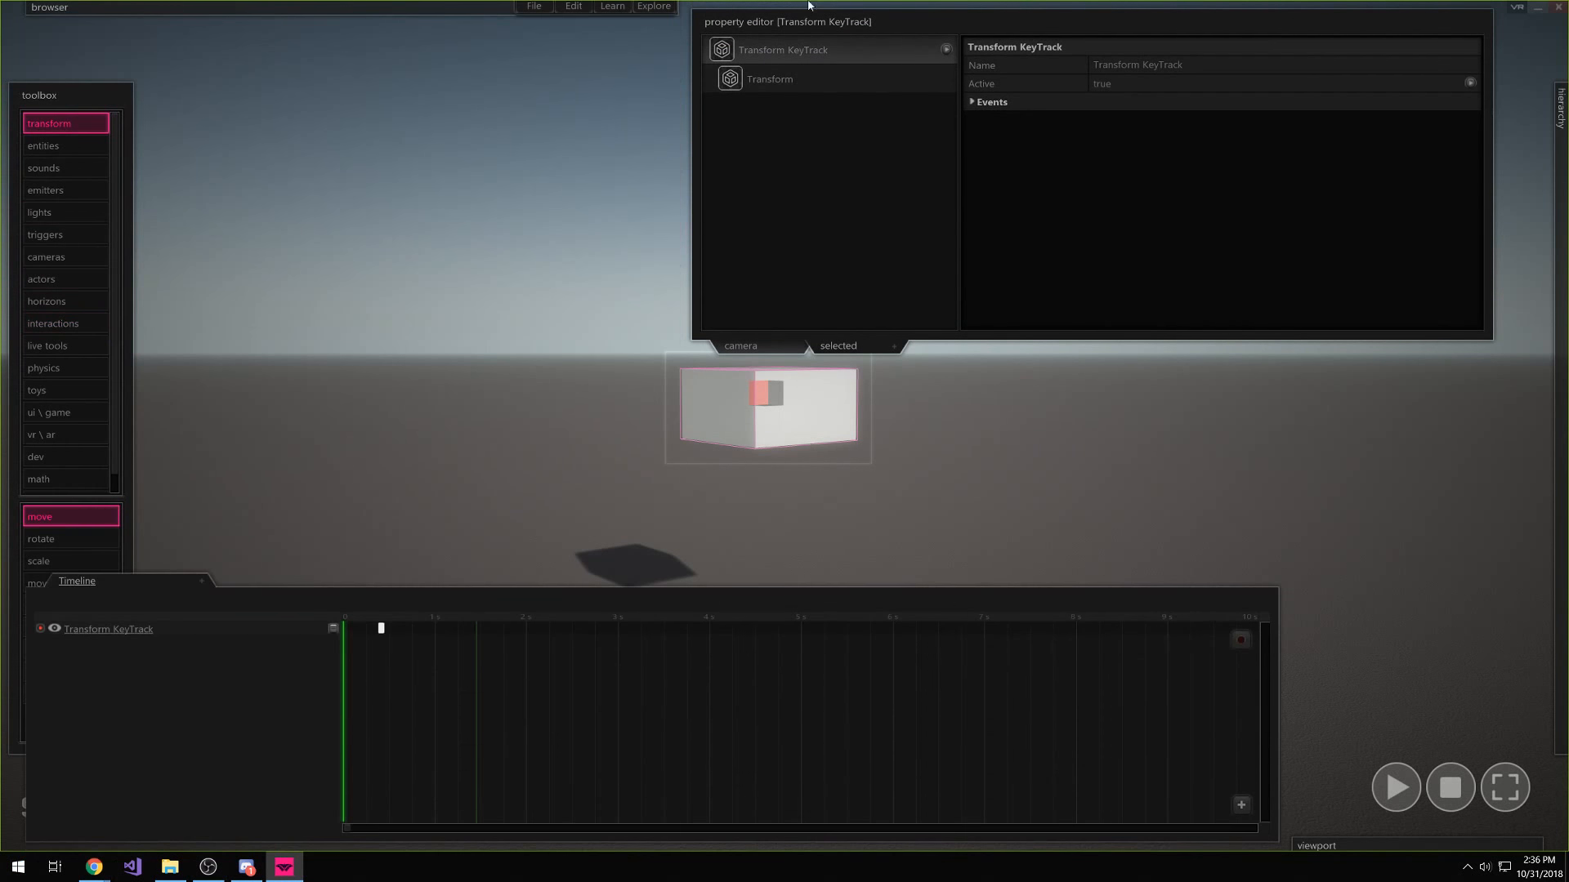
pyautogui.click(1563, 5)
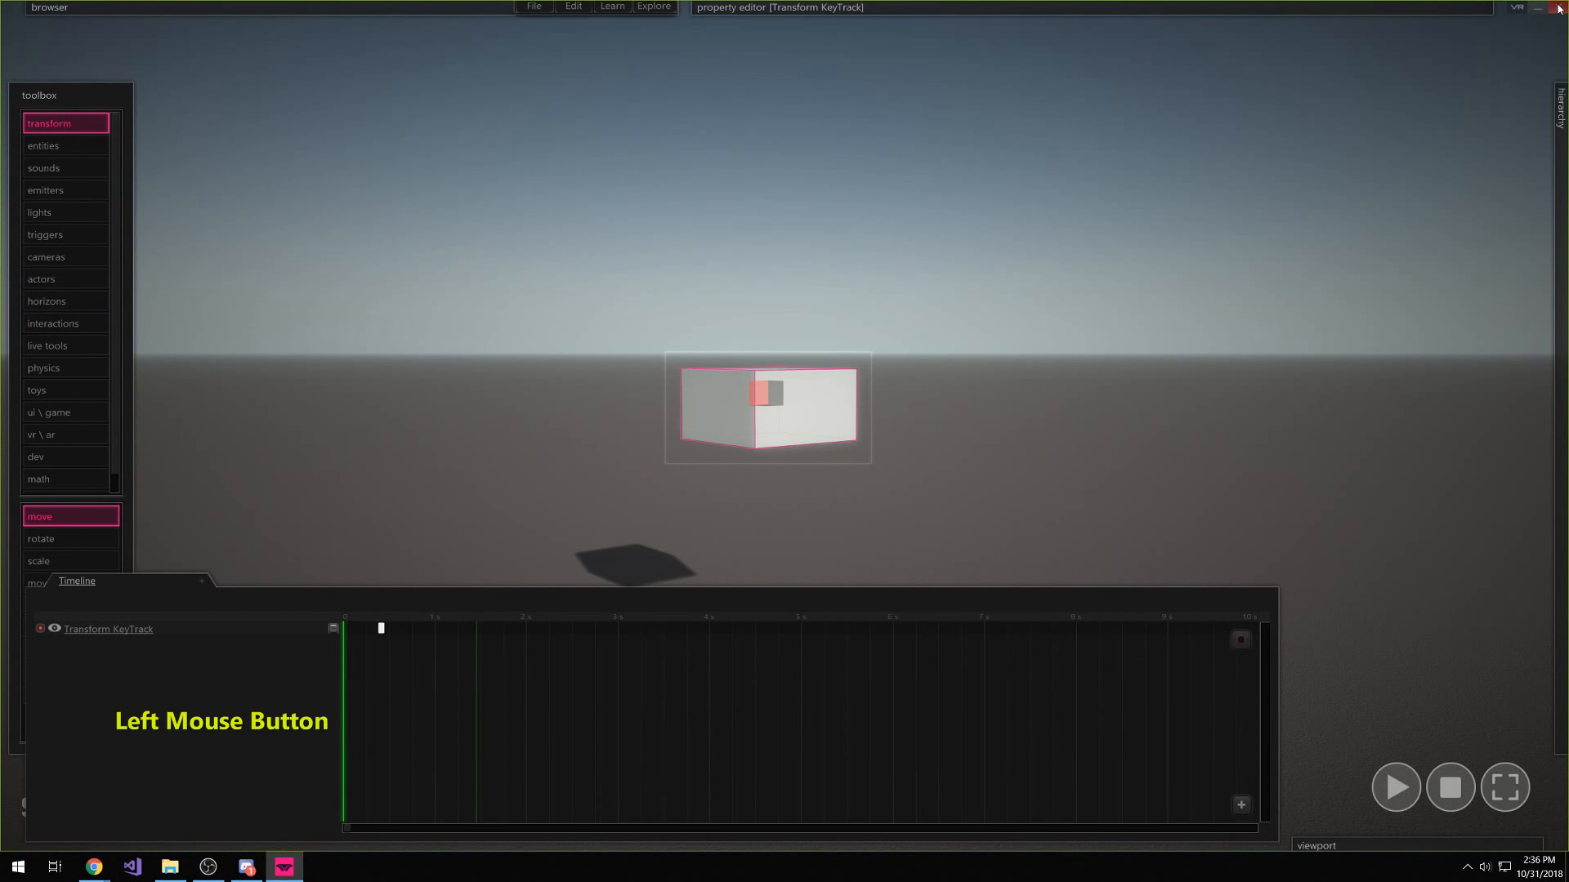
pyautogui.click(1563, 5)
# Exit without saving and relaunch Simmetri (Dev) to an empty scene
pyautogui.click(859, 426)
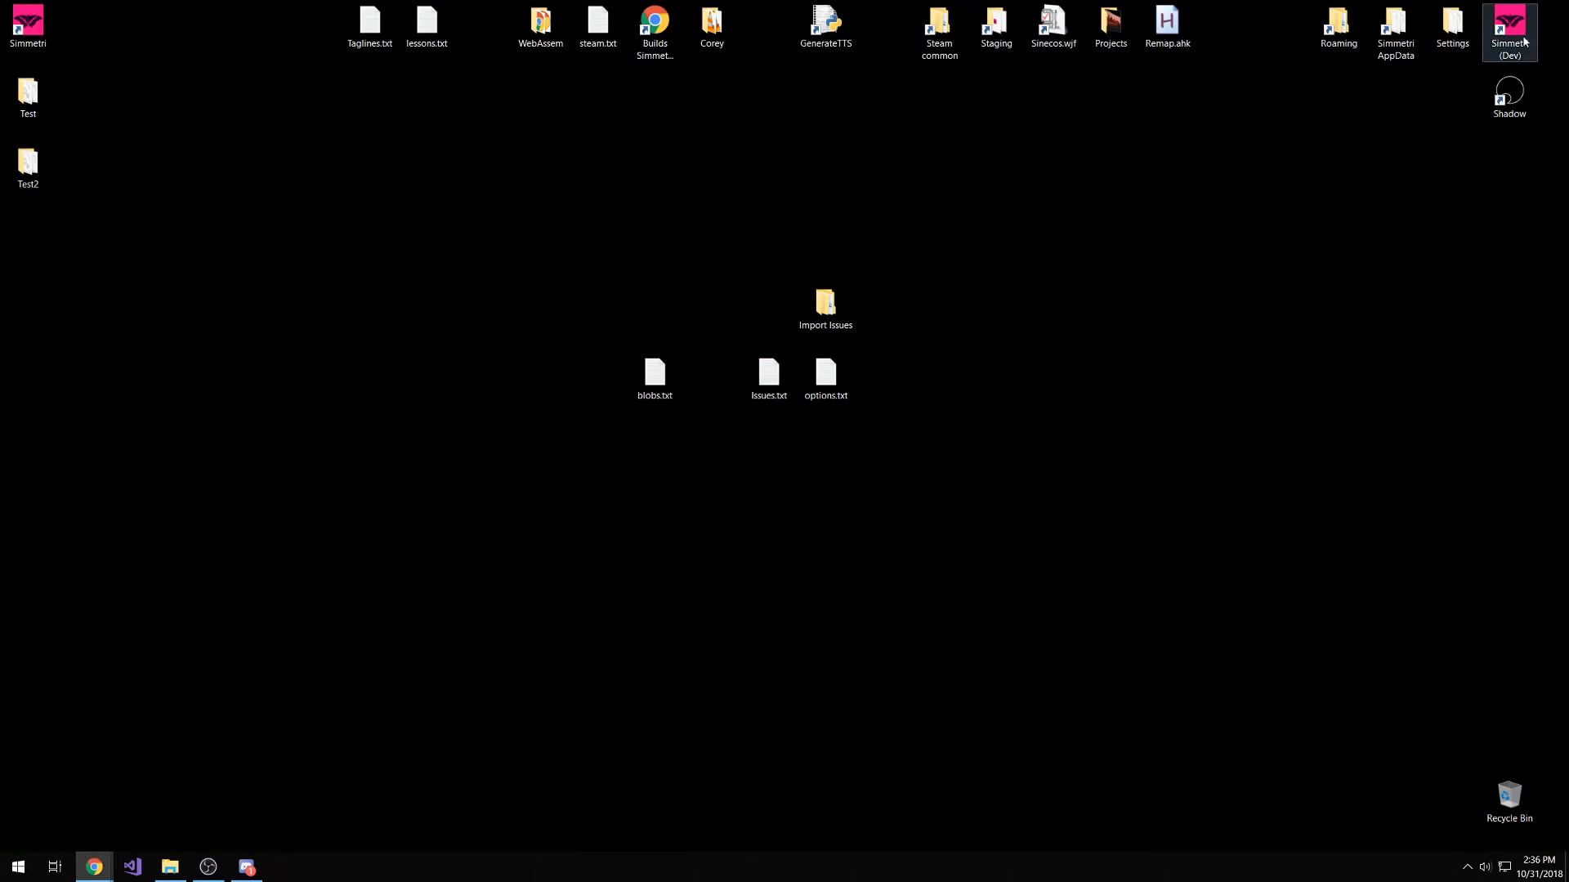
pyautogui.doubleClick(1509, 28)
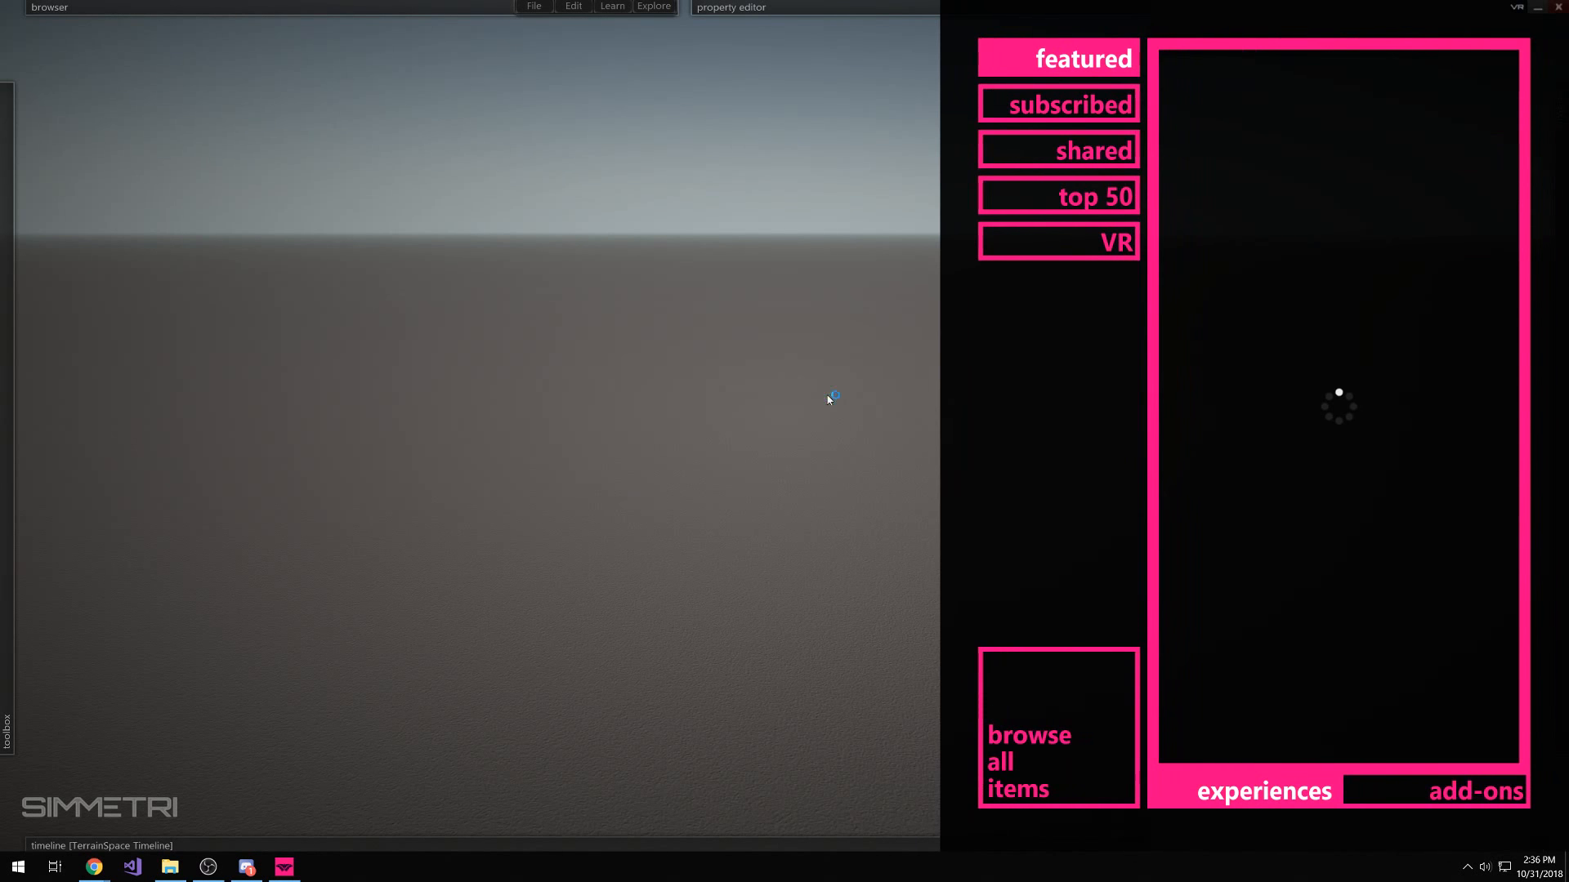
pyautogui.click(722, 403)
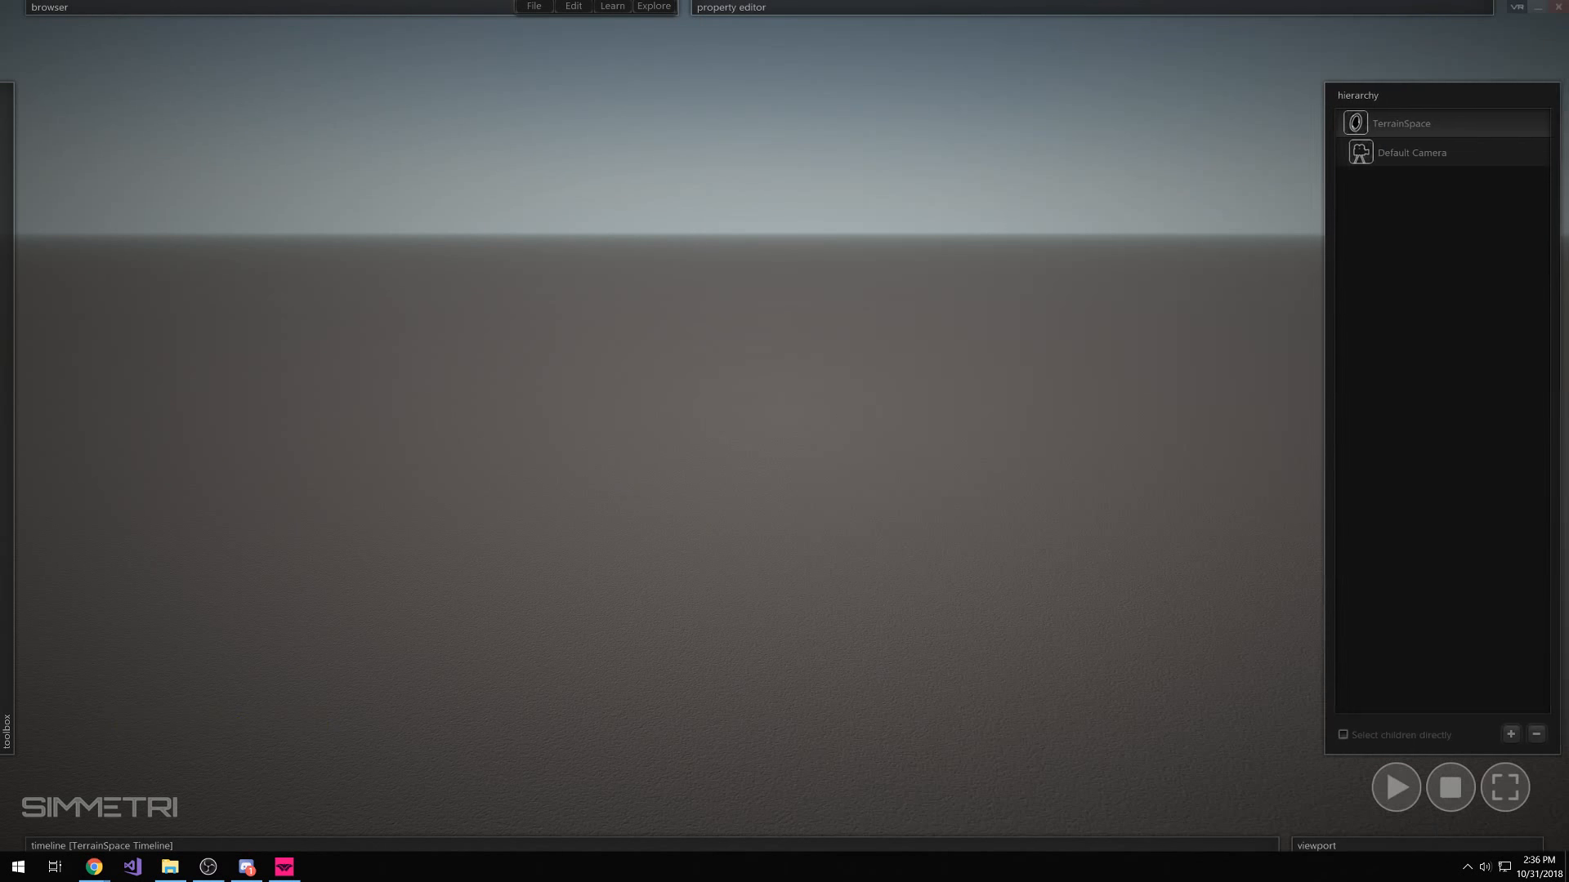
# Add a new Unit with its timeline in the hierarchy and select it
pyautogui.rightClick(1430, 292)
pyautogui.moveTo(368, 847)
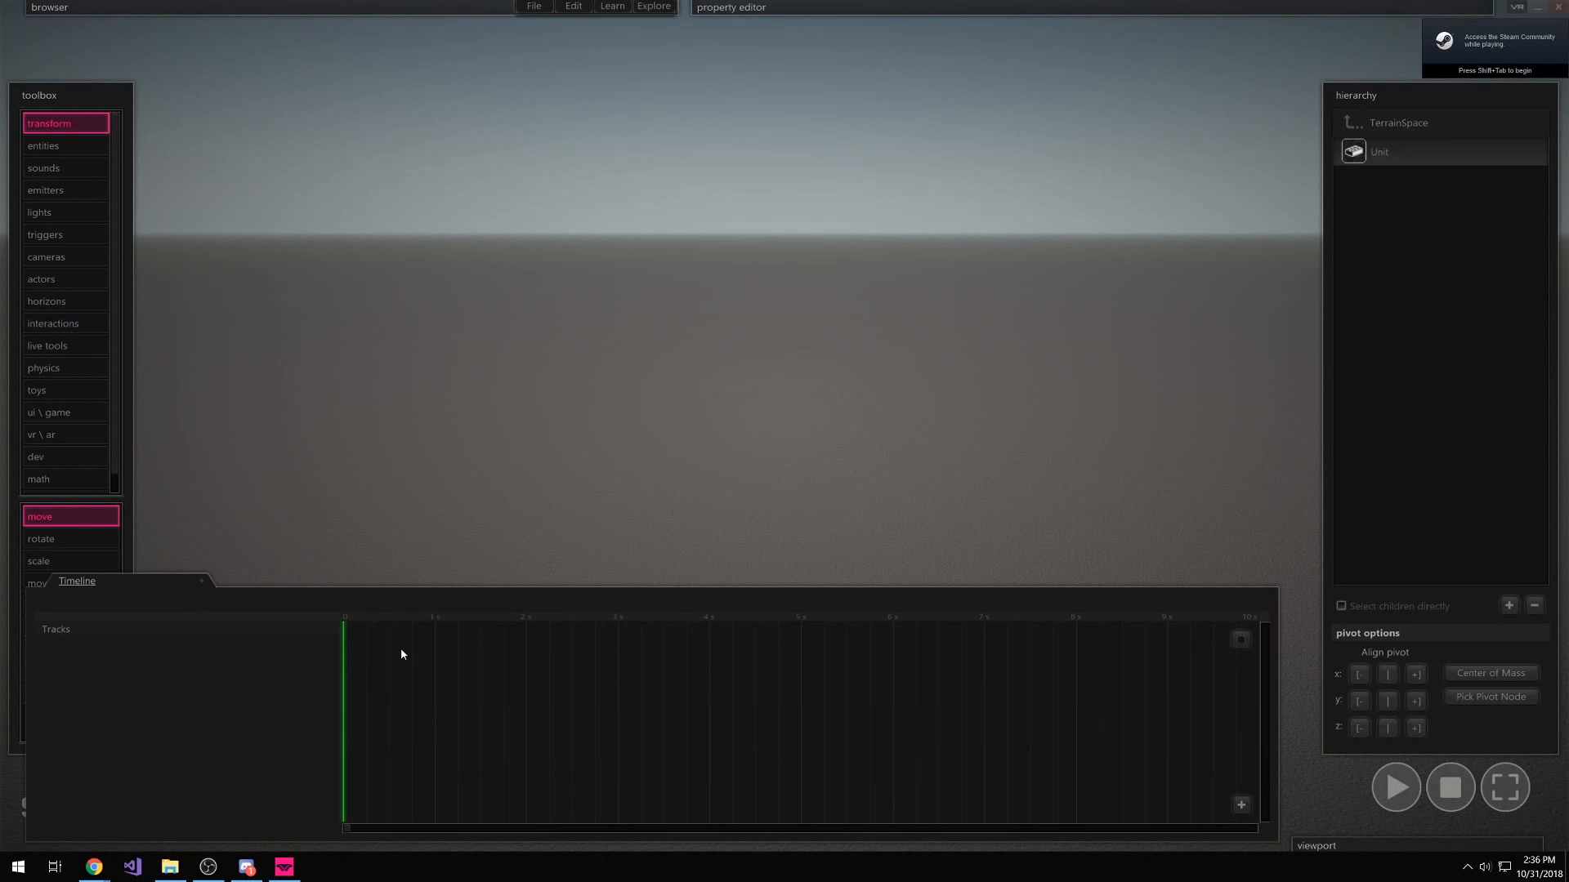
pyautogui.moveTo(409, 618); pyautogui.dragTo(120, 628)
pyautogui.click(1425, 160)
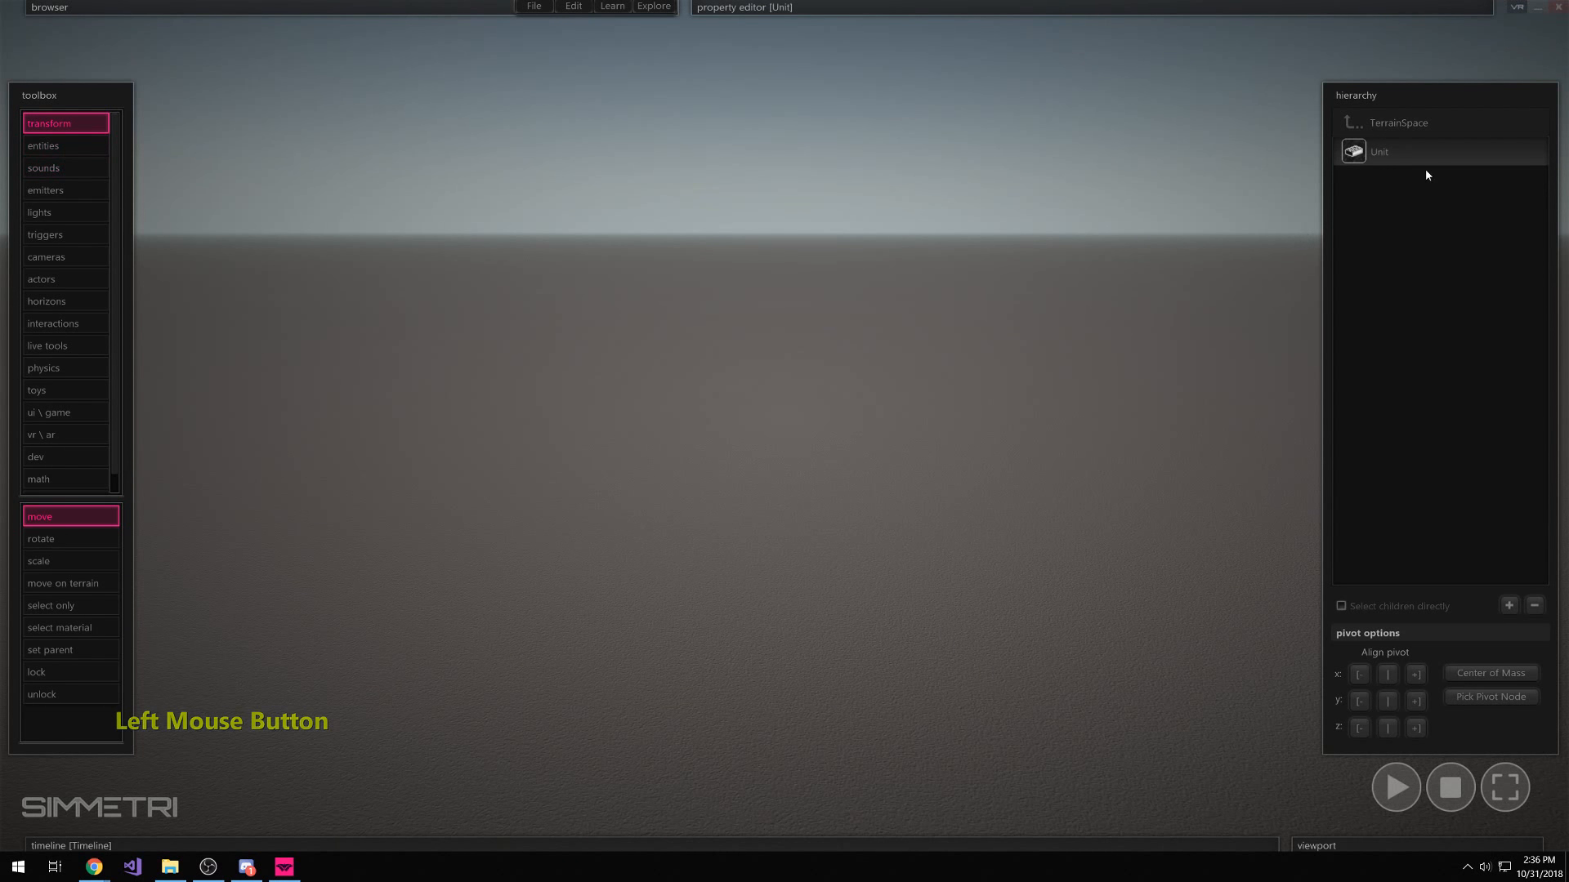
# Draw a box near the scene centre and show its properties
pyautogui.click(90, 148)
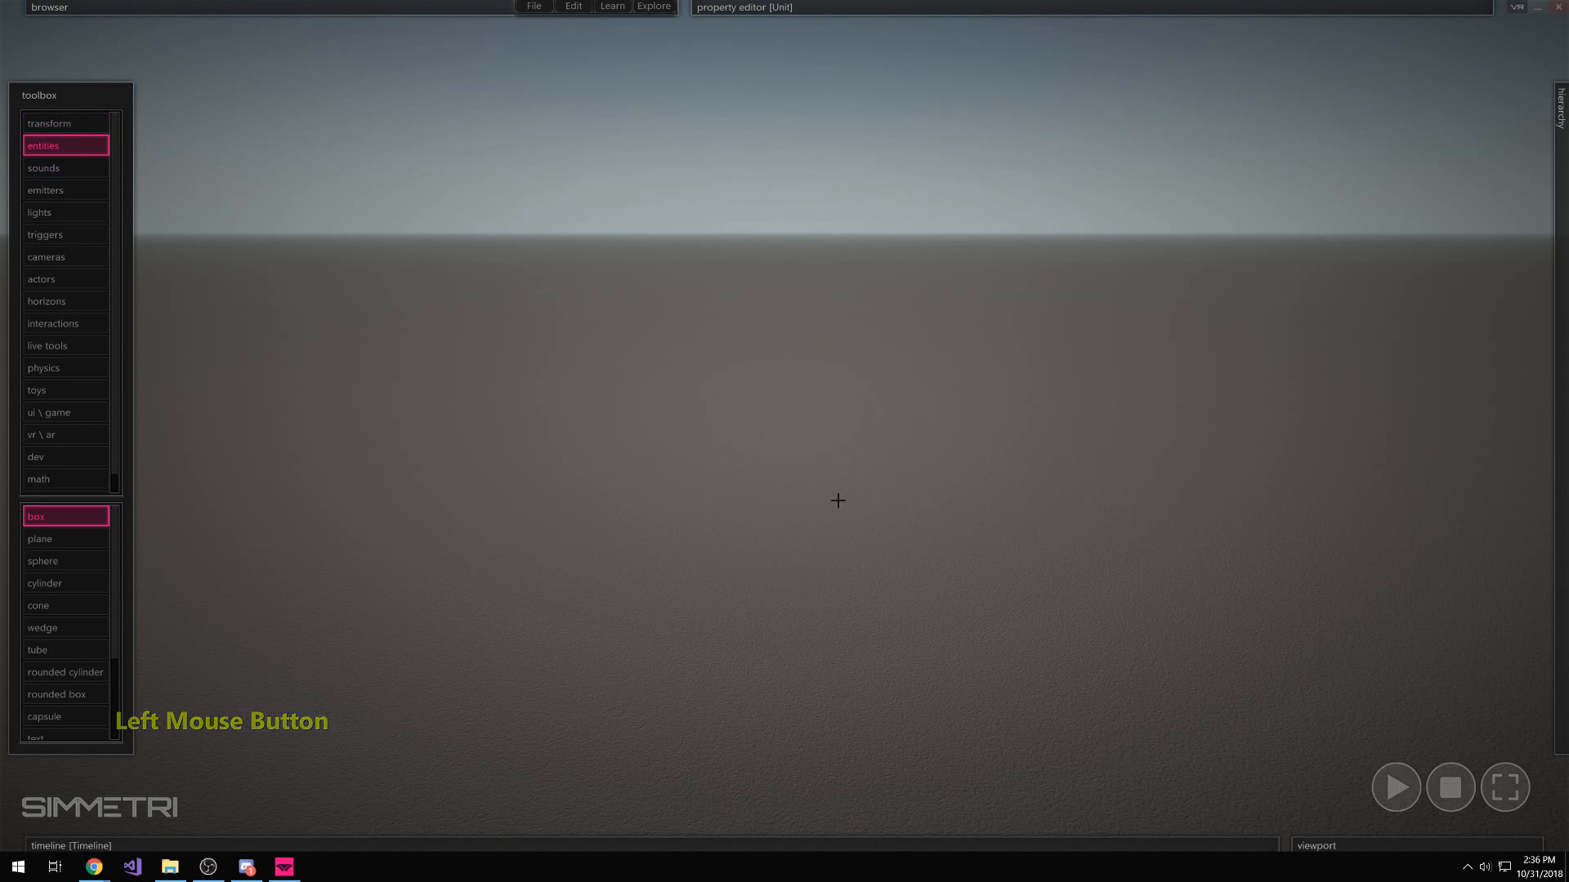
pyautogui.moveTo(767, 503); pyautogui.dragTo(762, 568)
pyautogui.click(766, 468)
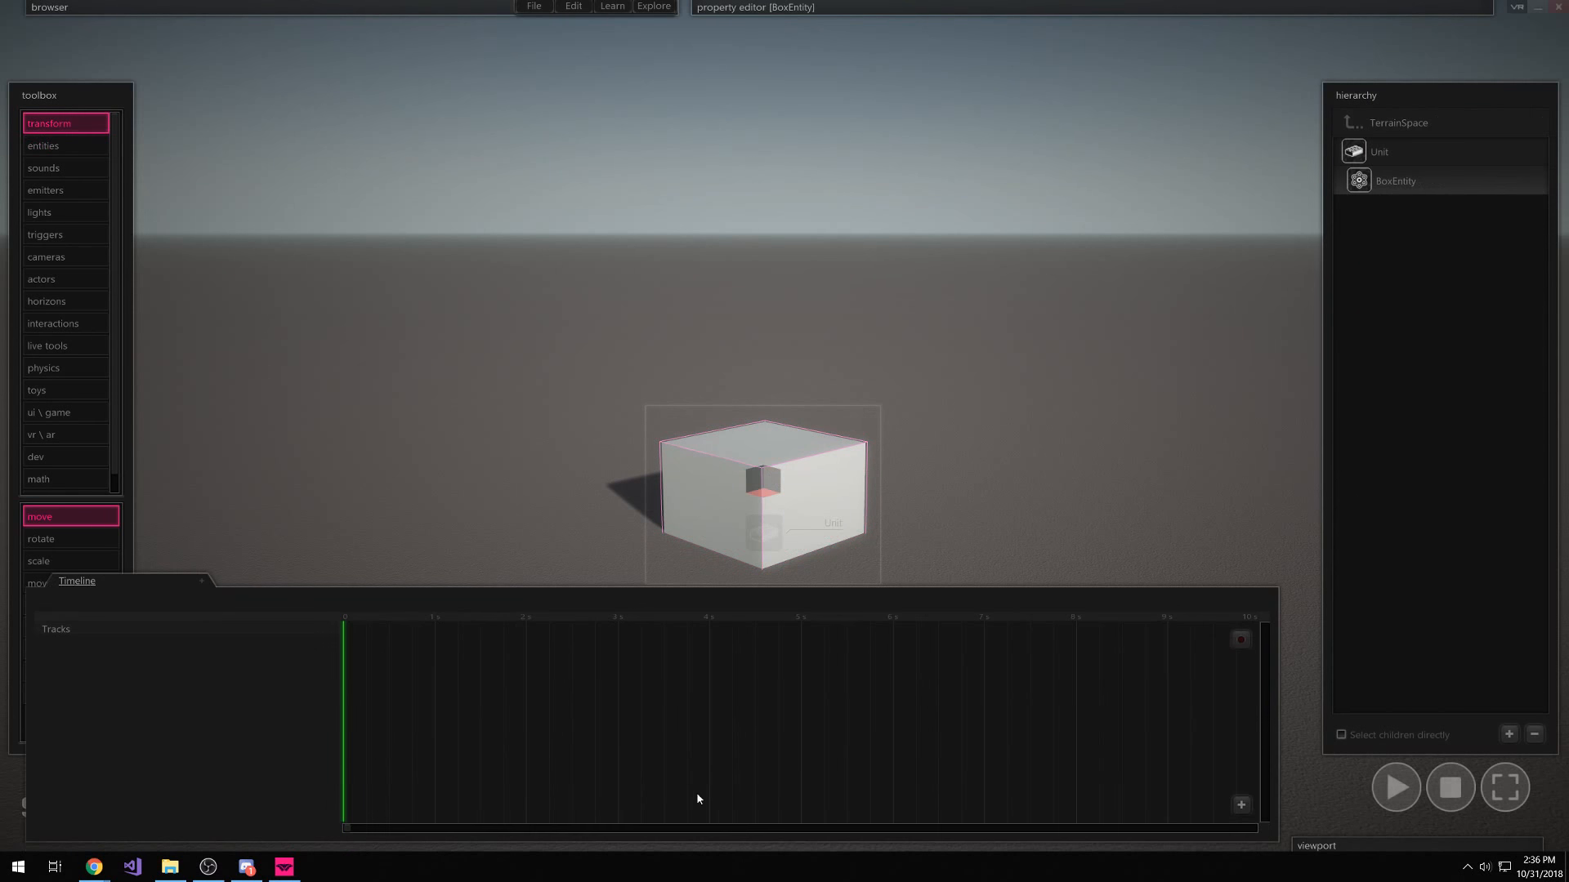
pyautogui.click(899, 8)
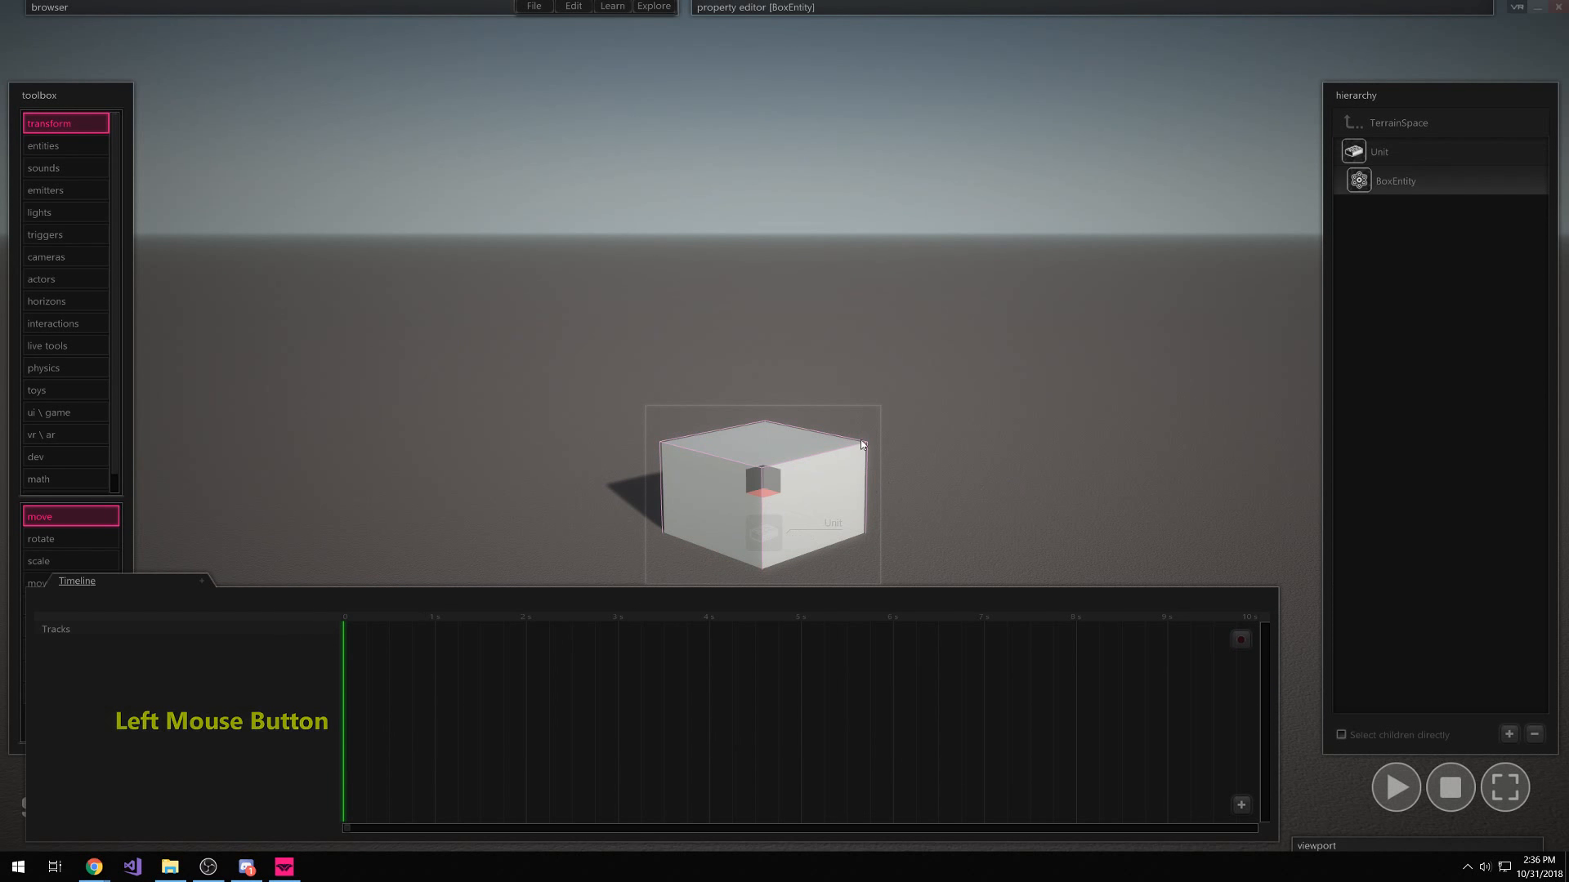
pyautogui.click(896, 82)
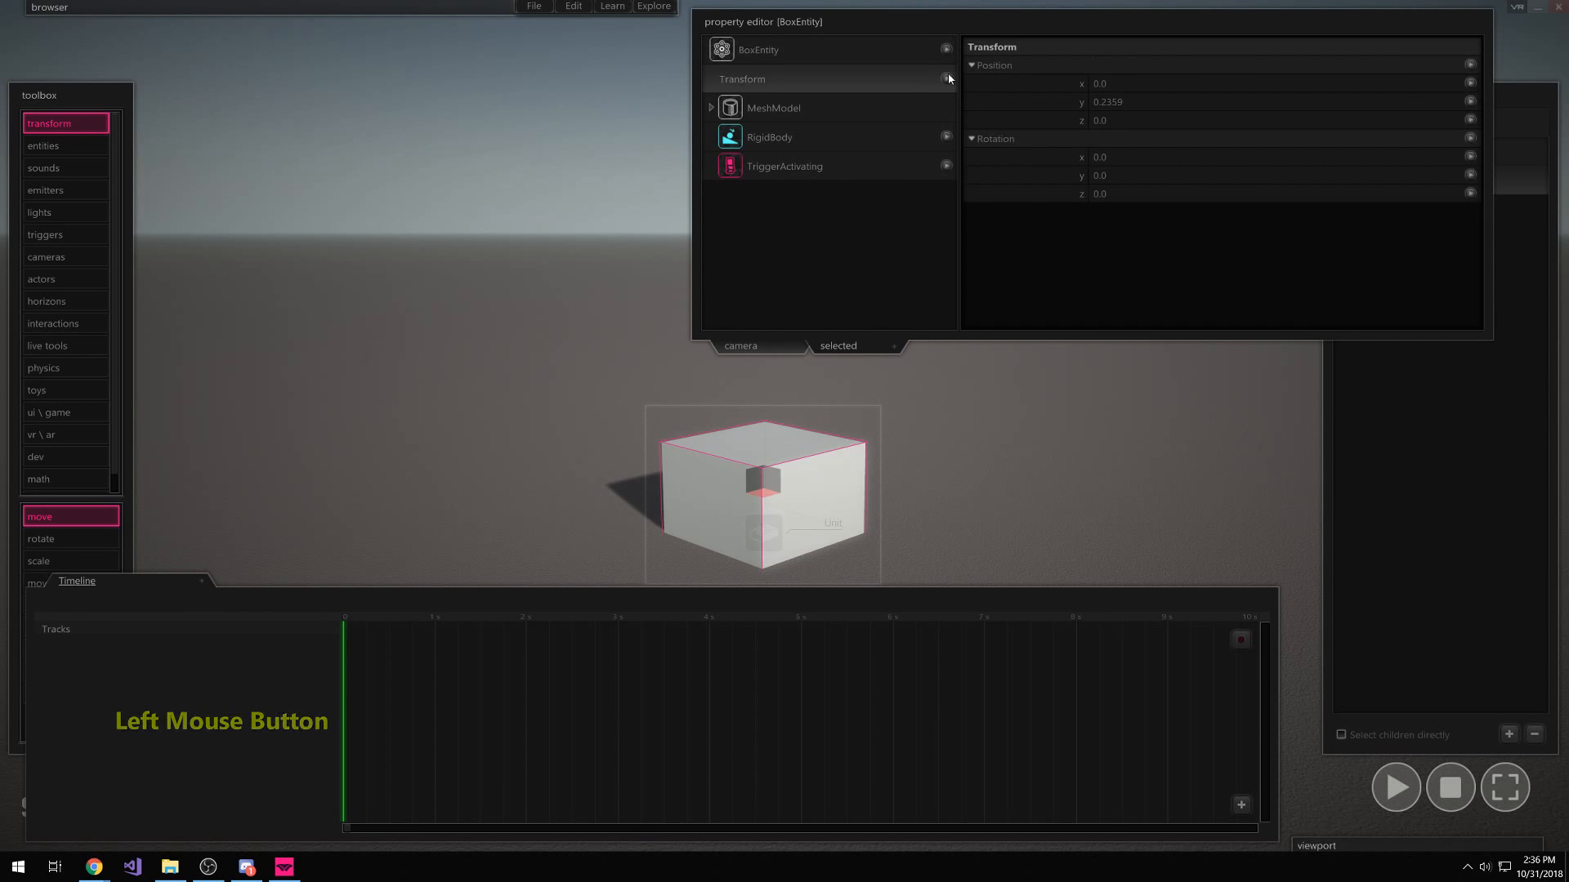
# Remove the box's RigidBody and TriggerActivating components
pyautogui.click(946, 136)
pyautogui.click(964, 151)
pyautogui.click(946, 137)
pyautogui.click(964, 151)
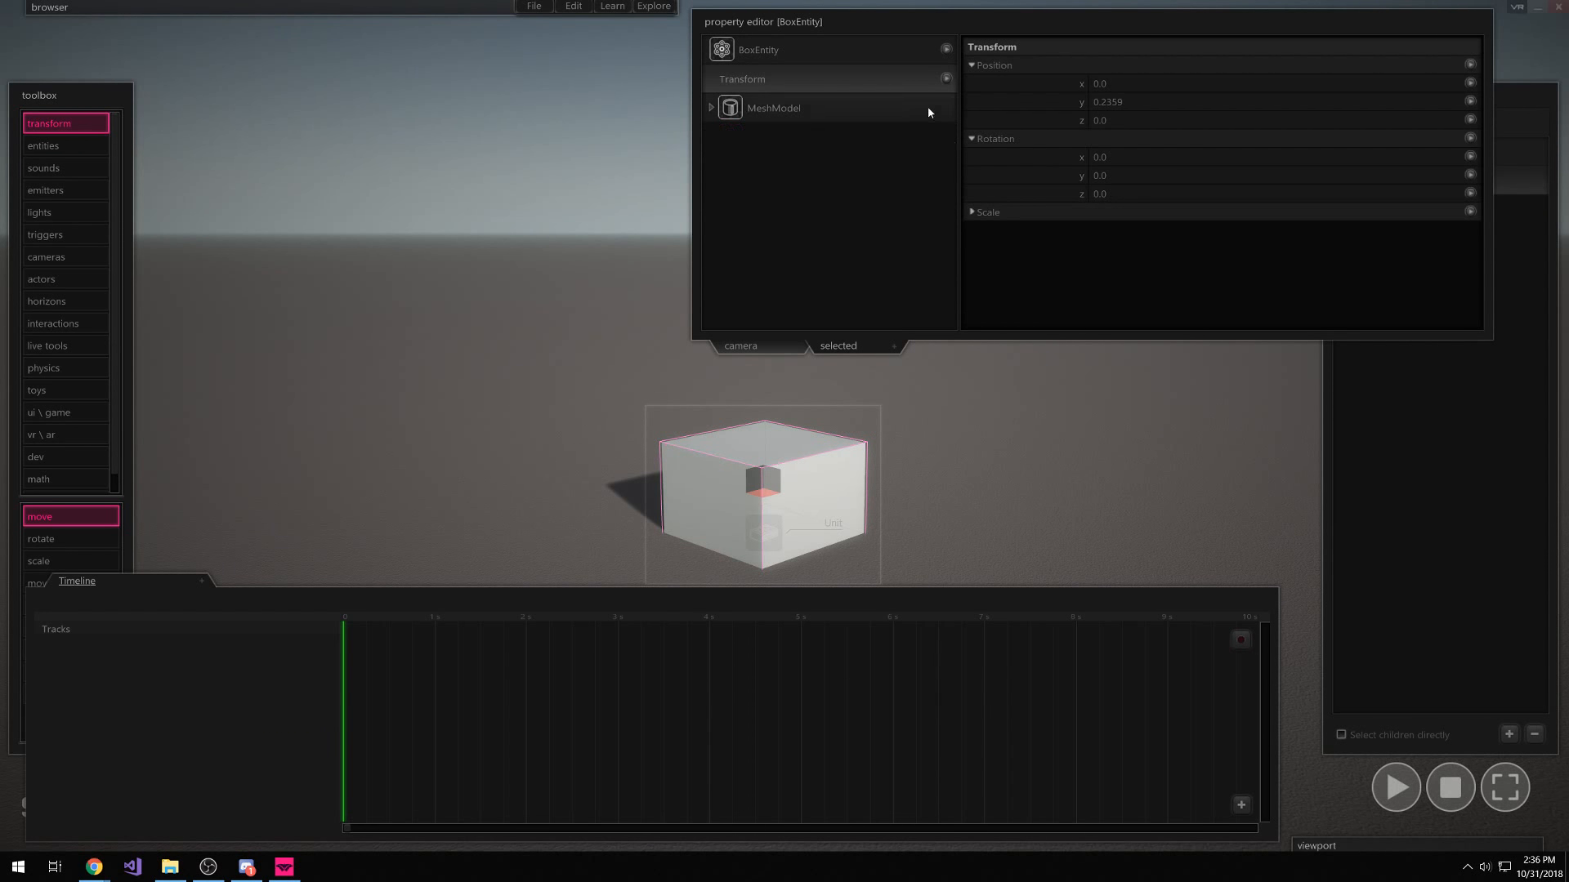
# Add a Transform KeyTrack and key the box's starting transform at 0 s
pyautogui.click(946, 78)
pyautogui.click(981, 112)
pyautogui.moveTo(401, 625); pyautogui.dragTo(344, 625)
pyautogui.click(1242, 641)
pyautogui.moveTo(361, 623); pyautogui.dragTo(618, 626)
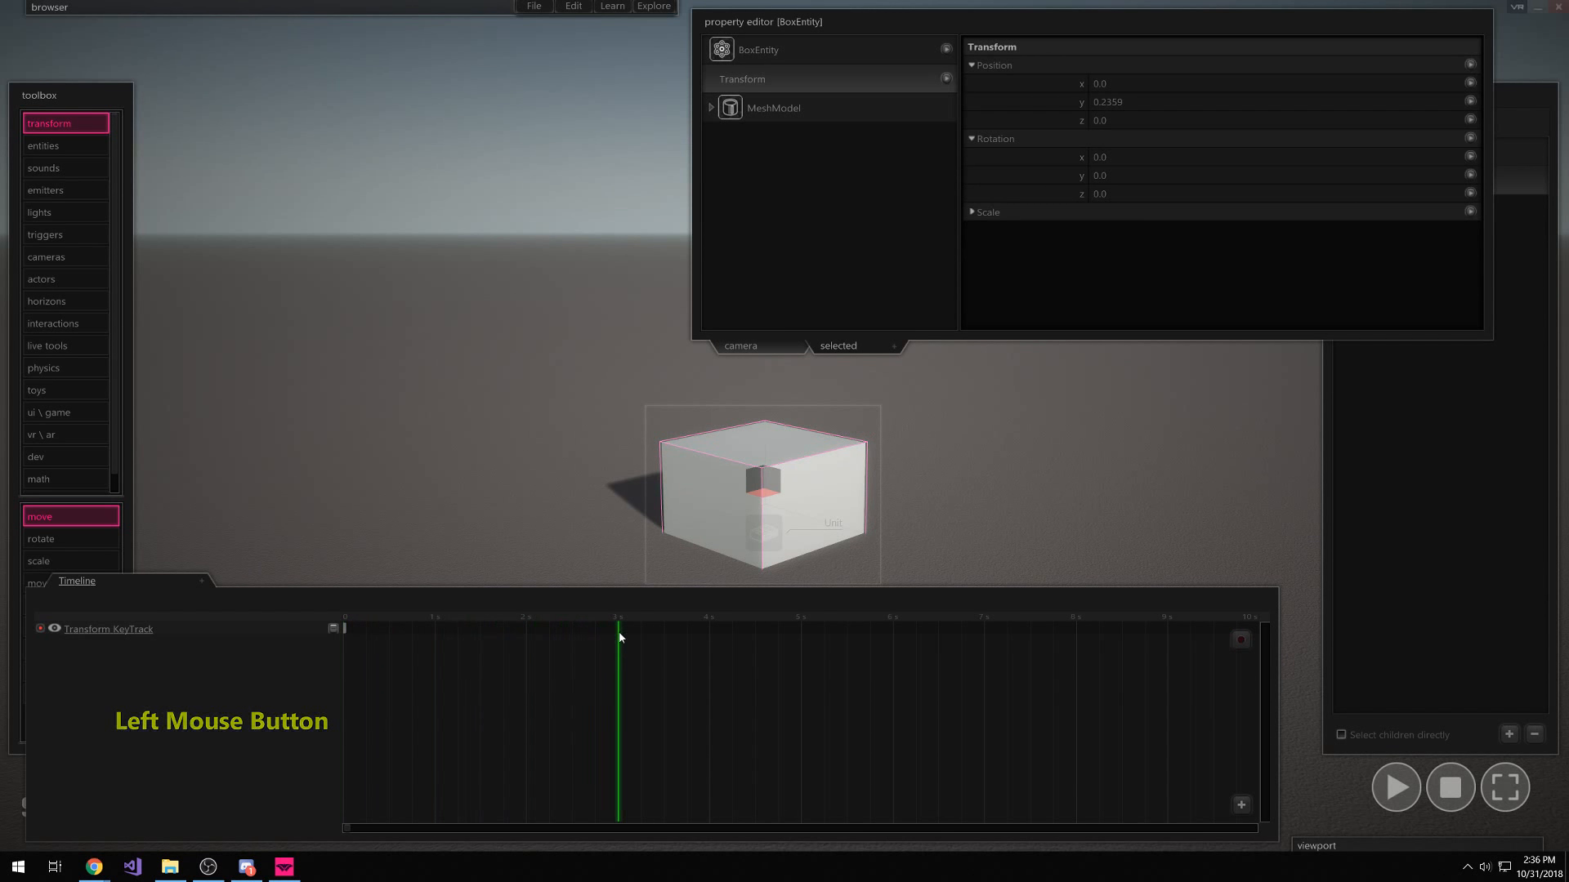
# Raise the box to y 1.978 and key that position at 3 s
pyautogui.moveTo(1034, 447); pyautogui.dragTo(1034, 375, button='right')
pyautogui.keyDown('shift'); pyautogui.moveTo(778, 586); pyautogui.dragTo(803, 323); pyautogui.keyUp('shift')
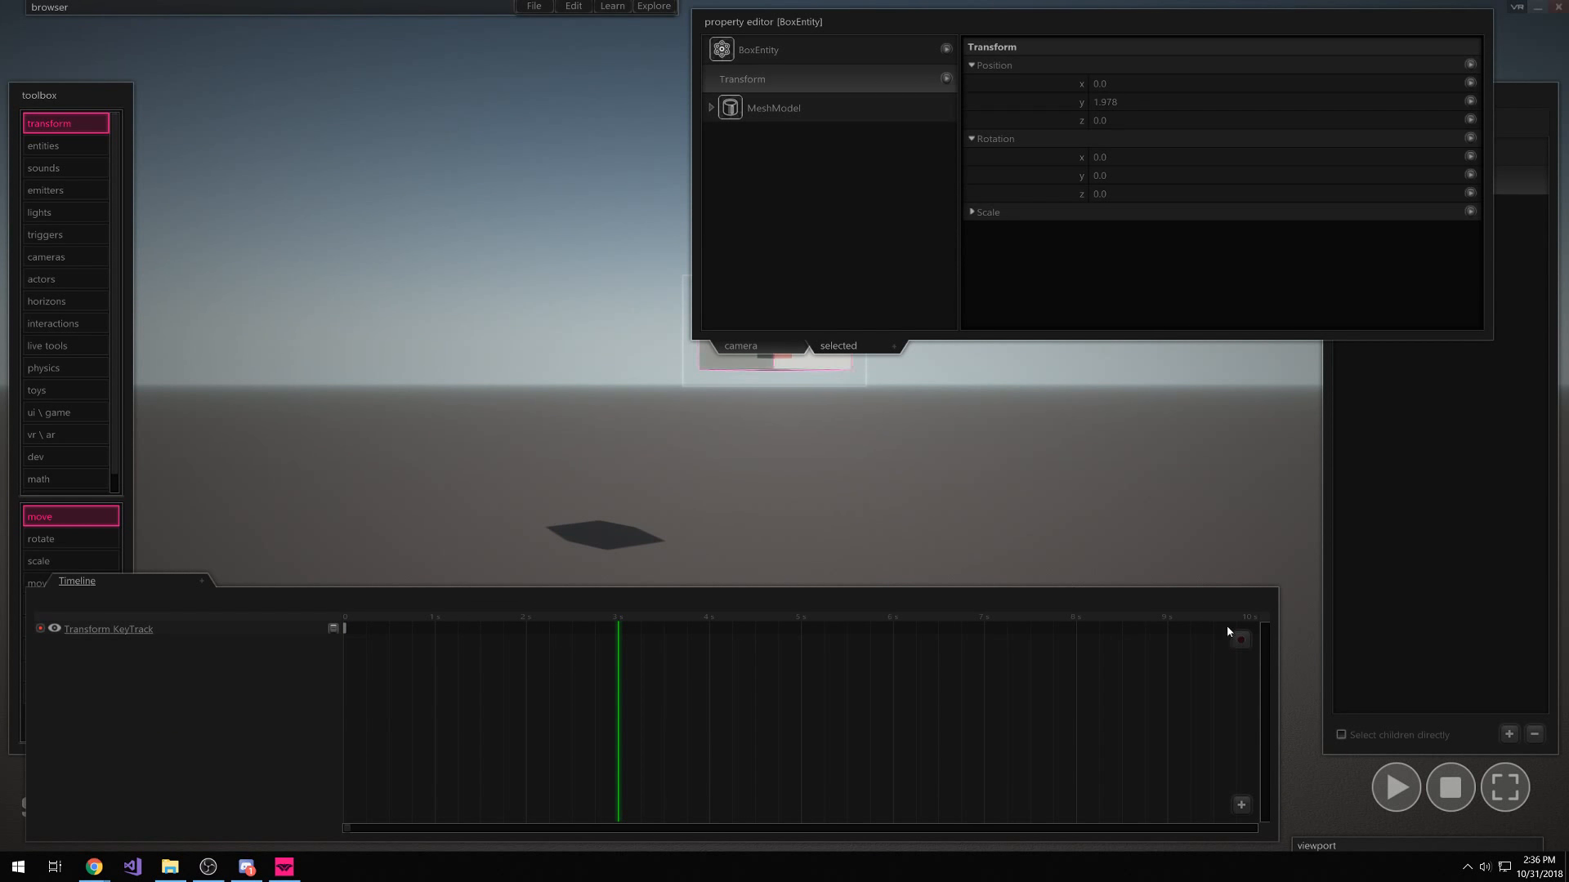
pyautogui.click(1241, 642)
pyautogui.moveTo(634, 613)
pyautogui.mouseDown()
pyautogui.moveTo(562, 615)
pyautogui.moveTo(687, 614)
pyautogui.moveTo(502, 616)
pyautogui.moveTo(705, 627)
pyautogui.moveTo(423, 628)
pyautogui.moveTo(690, 630)
pyautogui.moveTo(441, 630)
pyautogui.mouseUp()
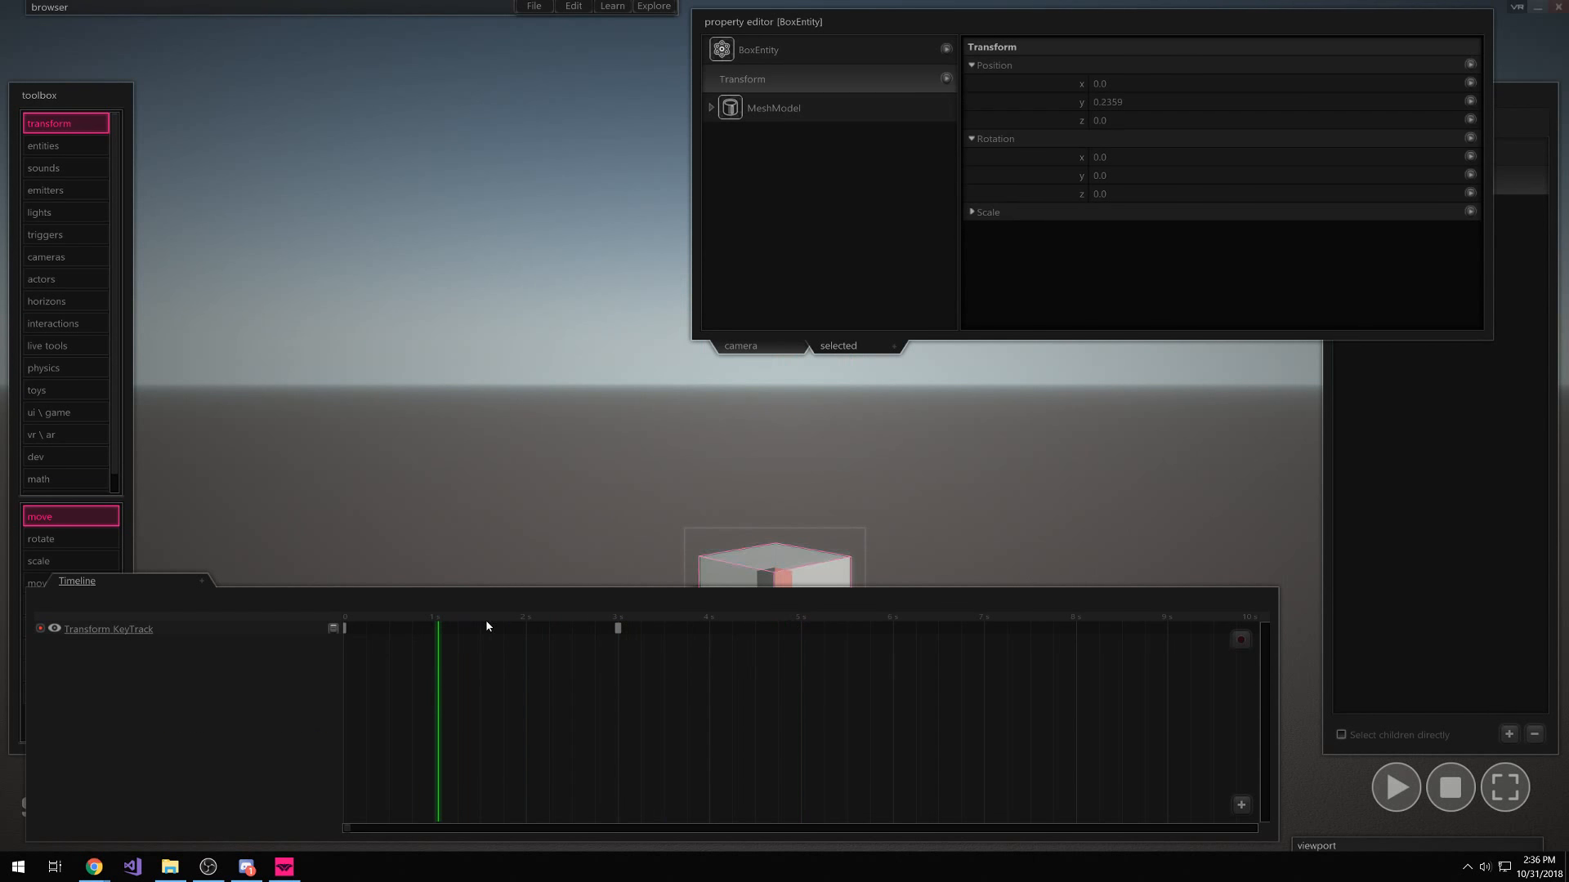
# Set the keyframe easing to Elastic Ease Out and scrub through the animation
pyautogui.rightClick(486, 629)
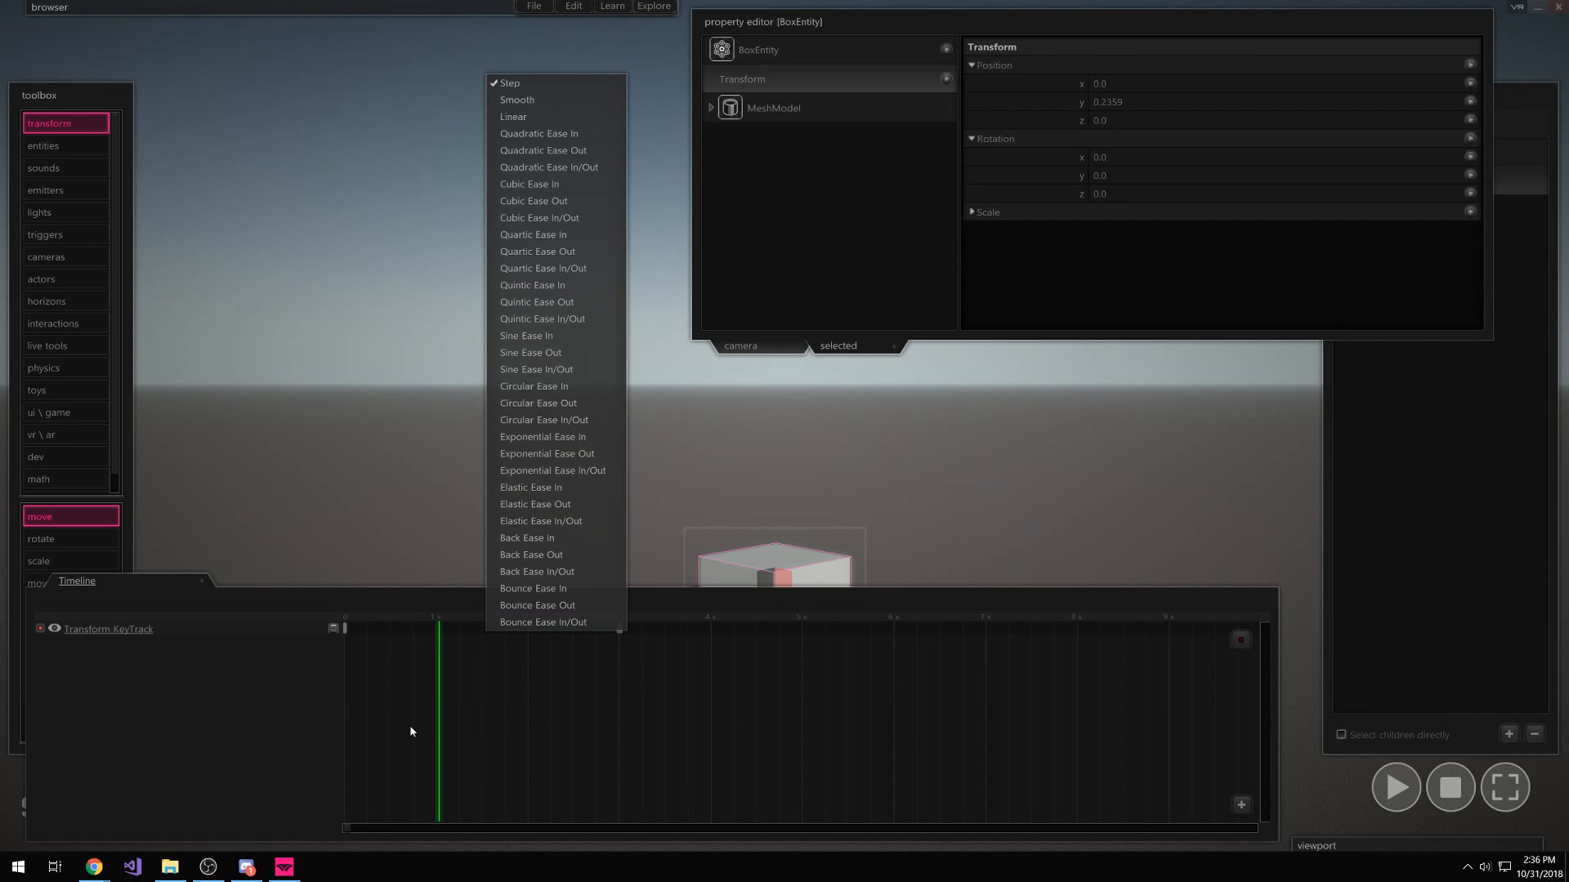
pyautogui.click(571, 502)
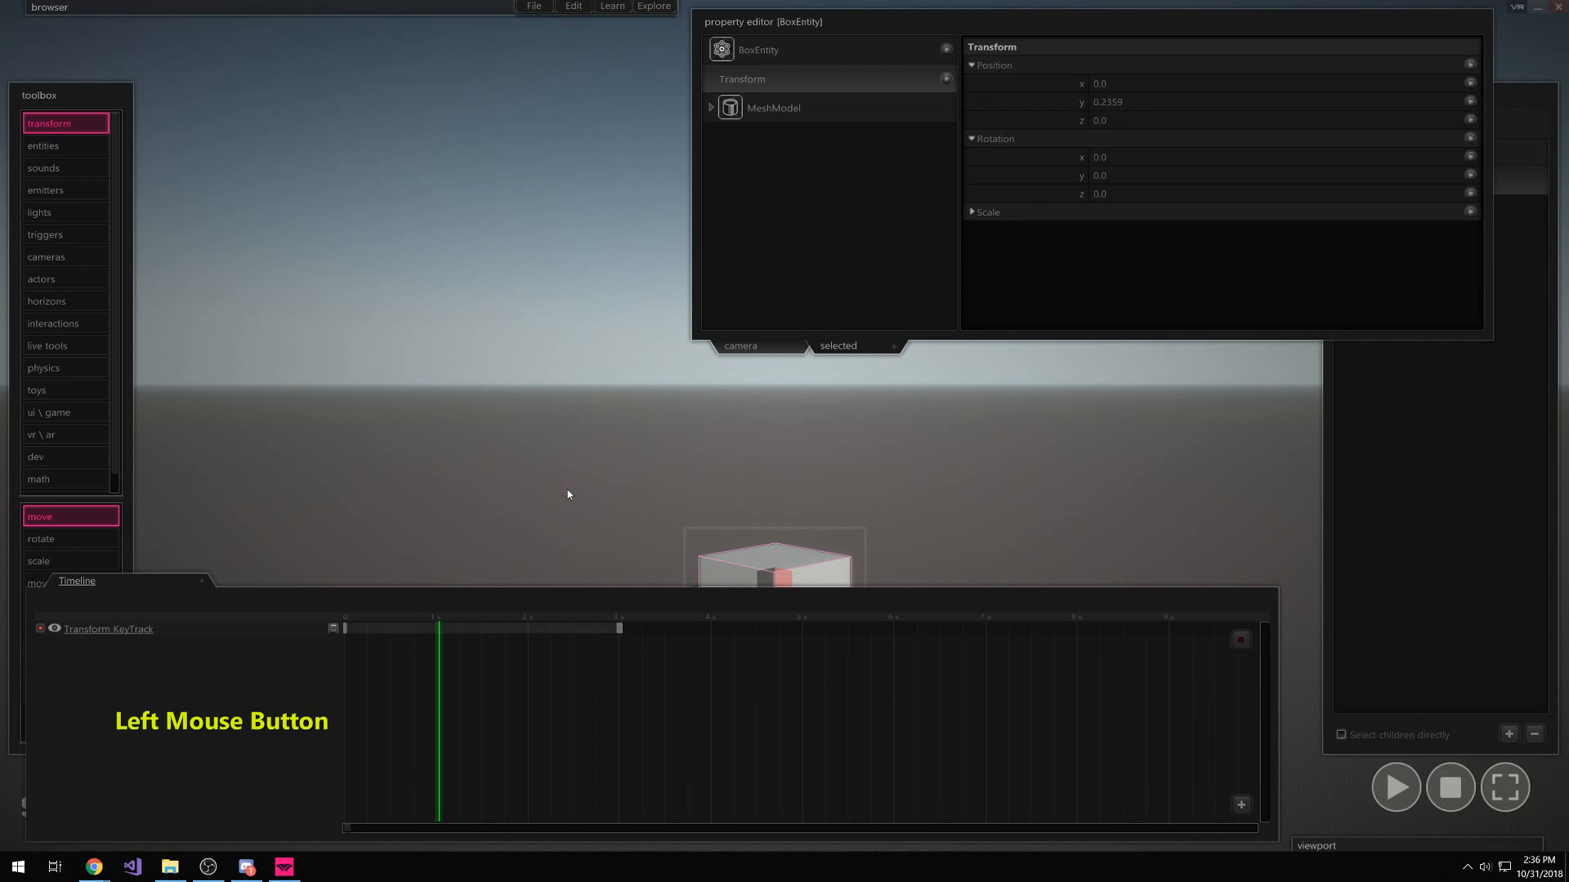
pyautogui.click(470, 623)
pyautogui.moveTo(470, 622); pyautogui.dragTo(343, 634)
# Move the Transform KeyTrack end key earlier so the box rises faster, then test playback
pyautogui.press('space')
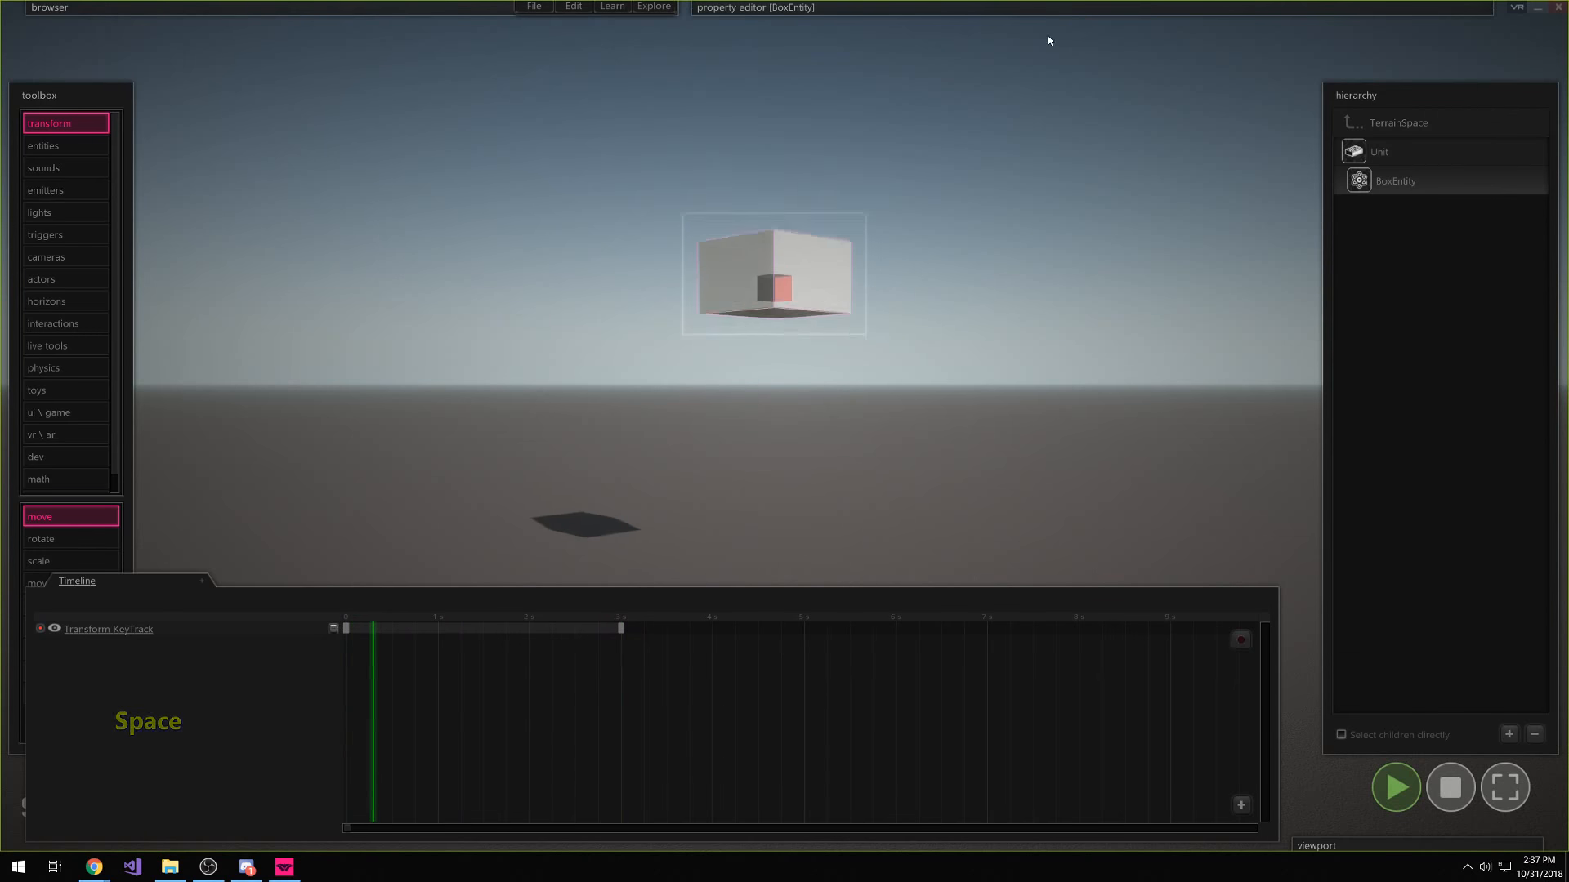
pyautogui.click(1451, 787)
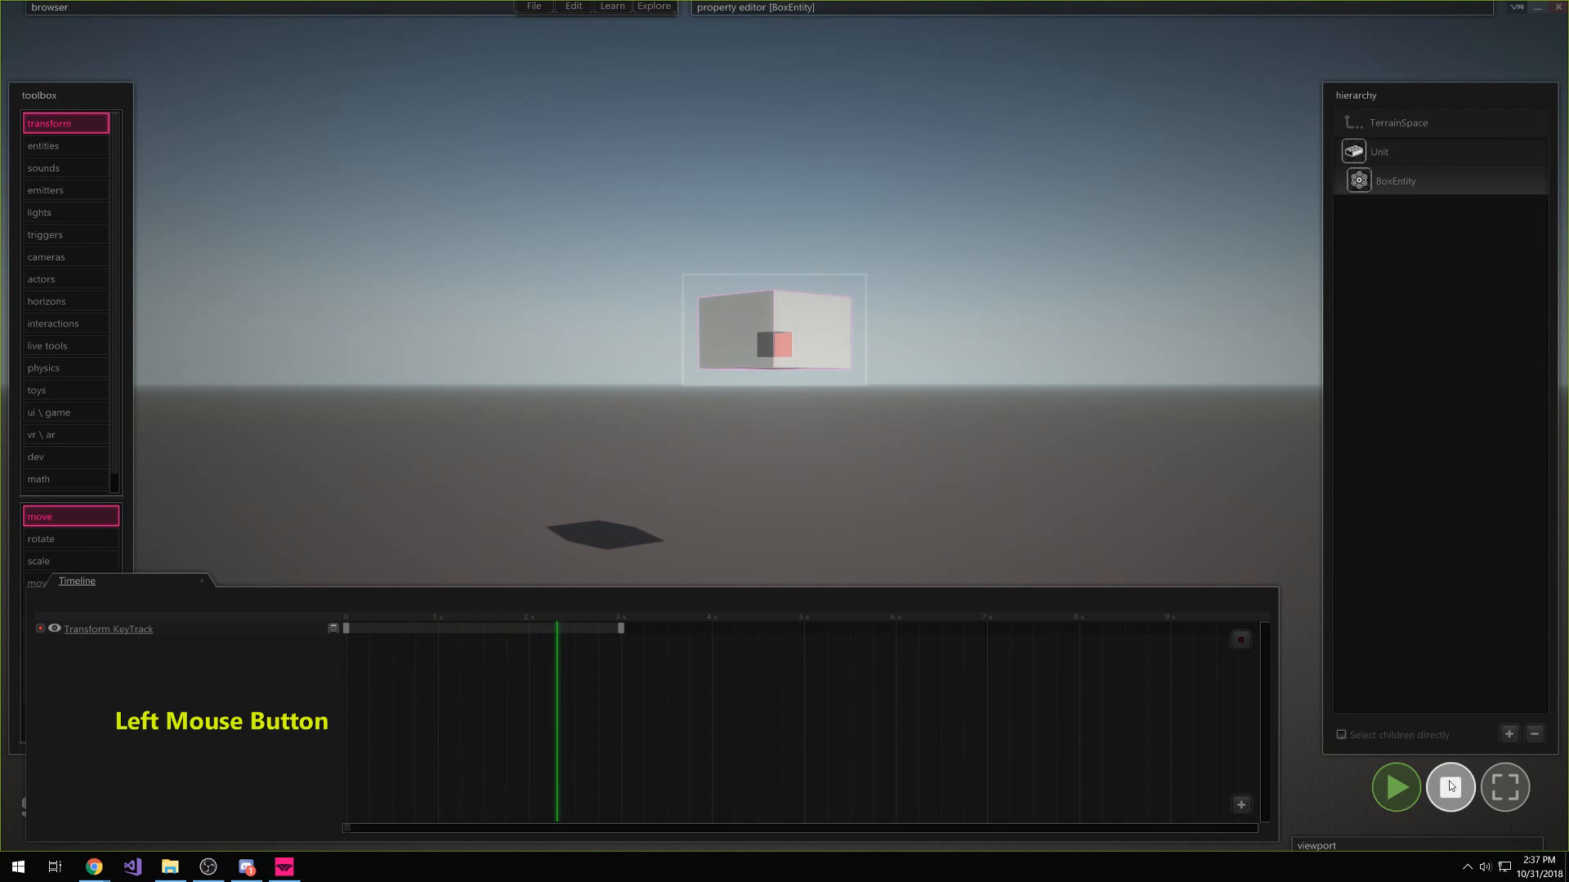
pyautogui.moveTo(624, 632); pyautogui.dragTo(506, 644)
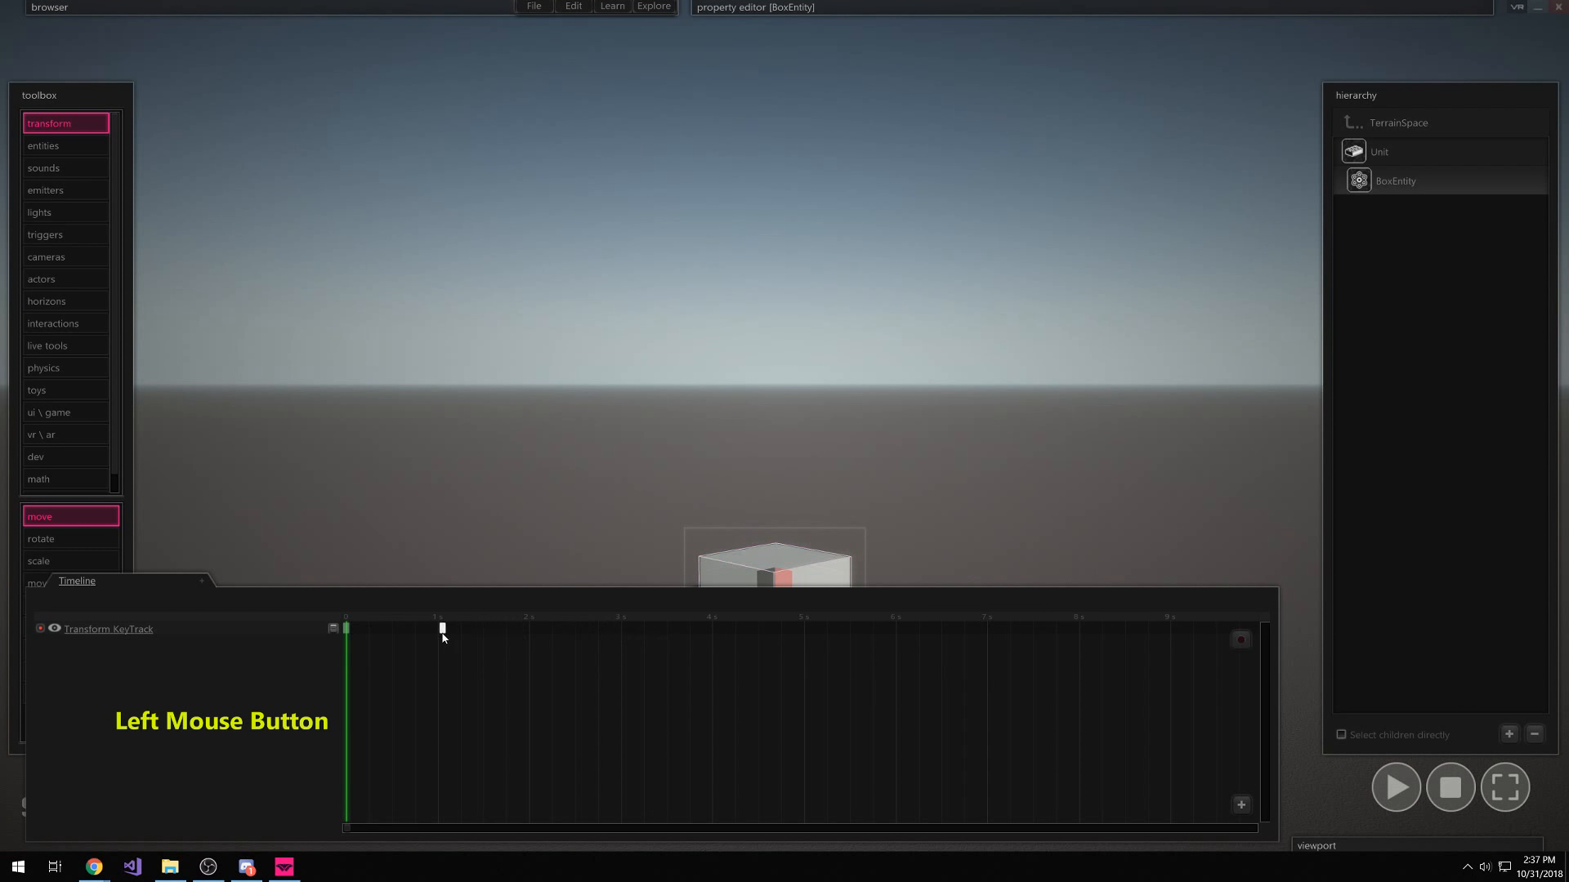
pyautogui.press('space')
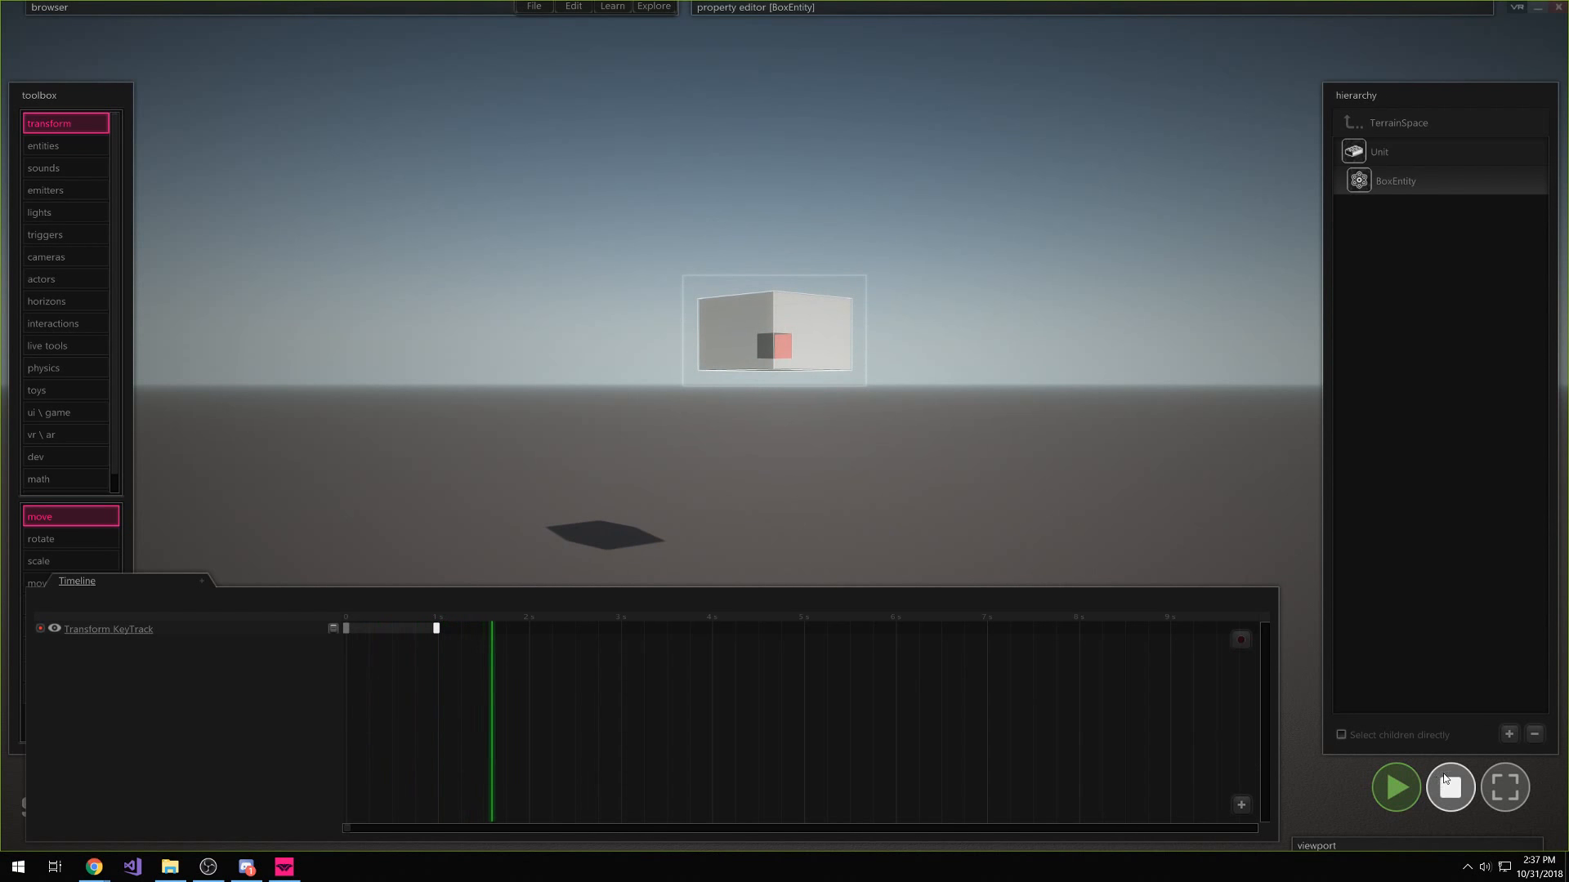
pyautogui.click(1449, 784)
# Move the box further left along the ground and replay the rise to check it
pyautogui.click(516, 344)
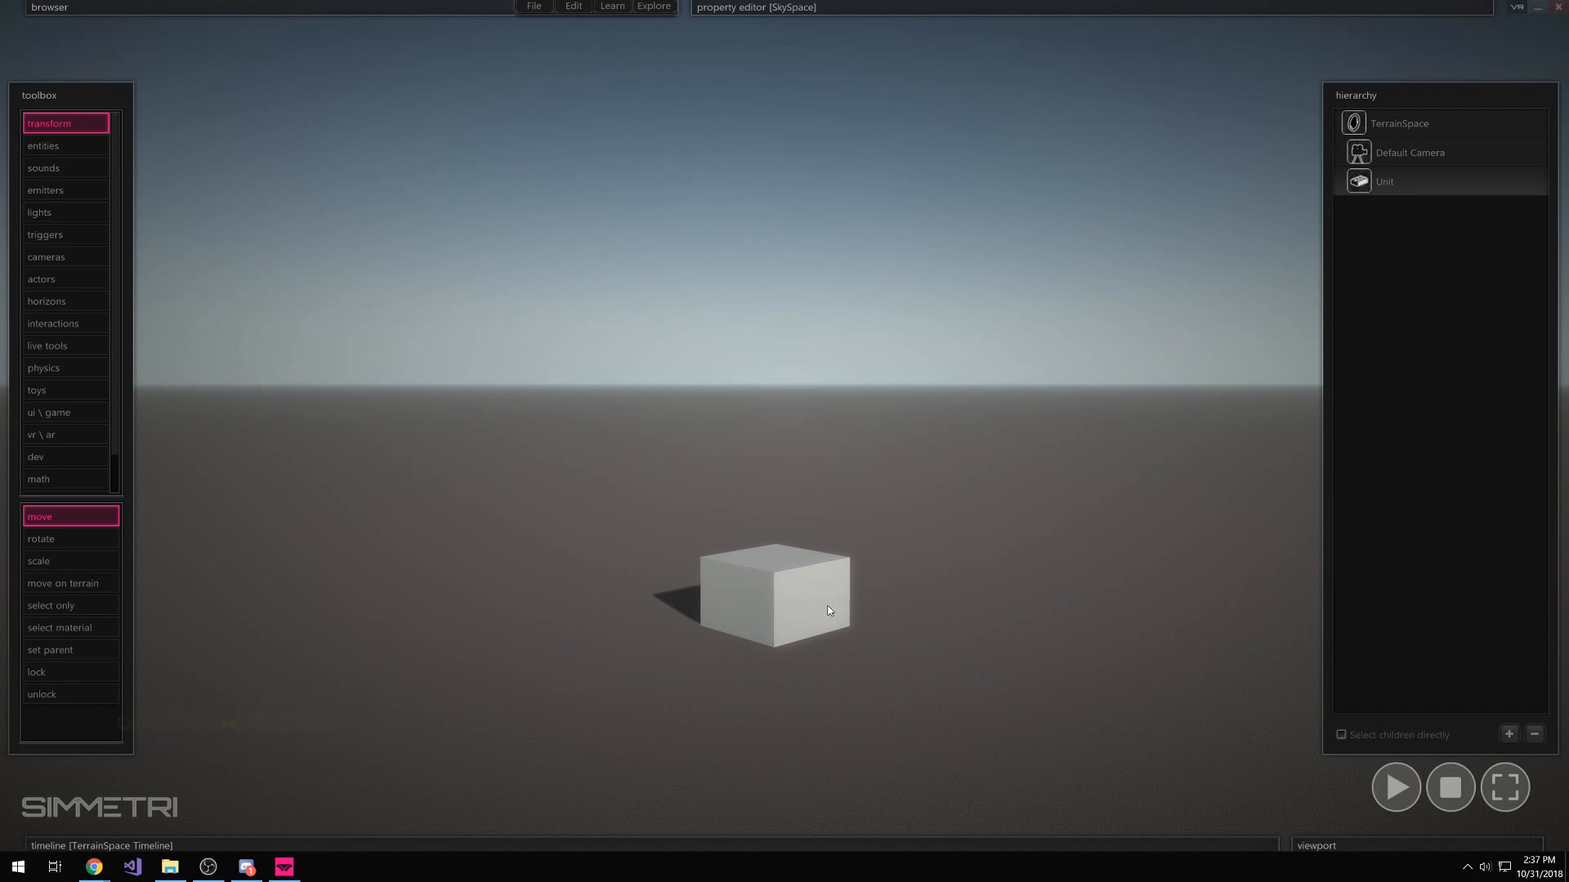
pyautogui.moveTo(828, 610); pyautogui.dragTo(526, 492)
pyautogui.press('space')
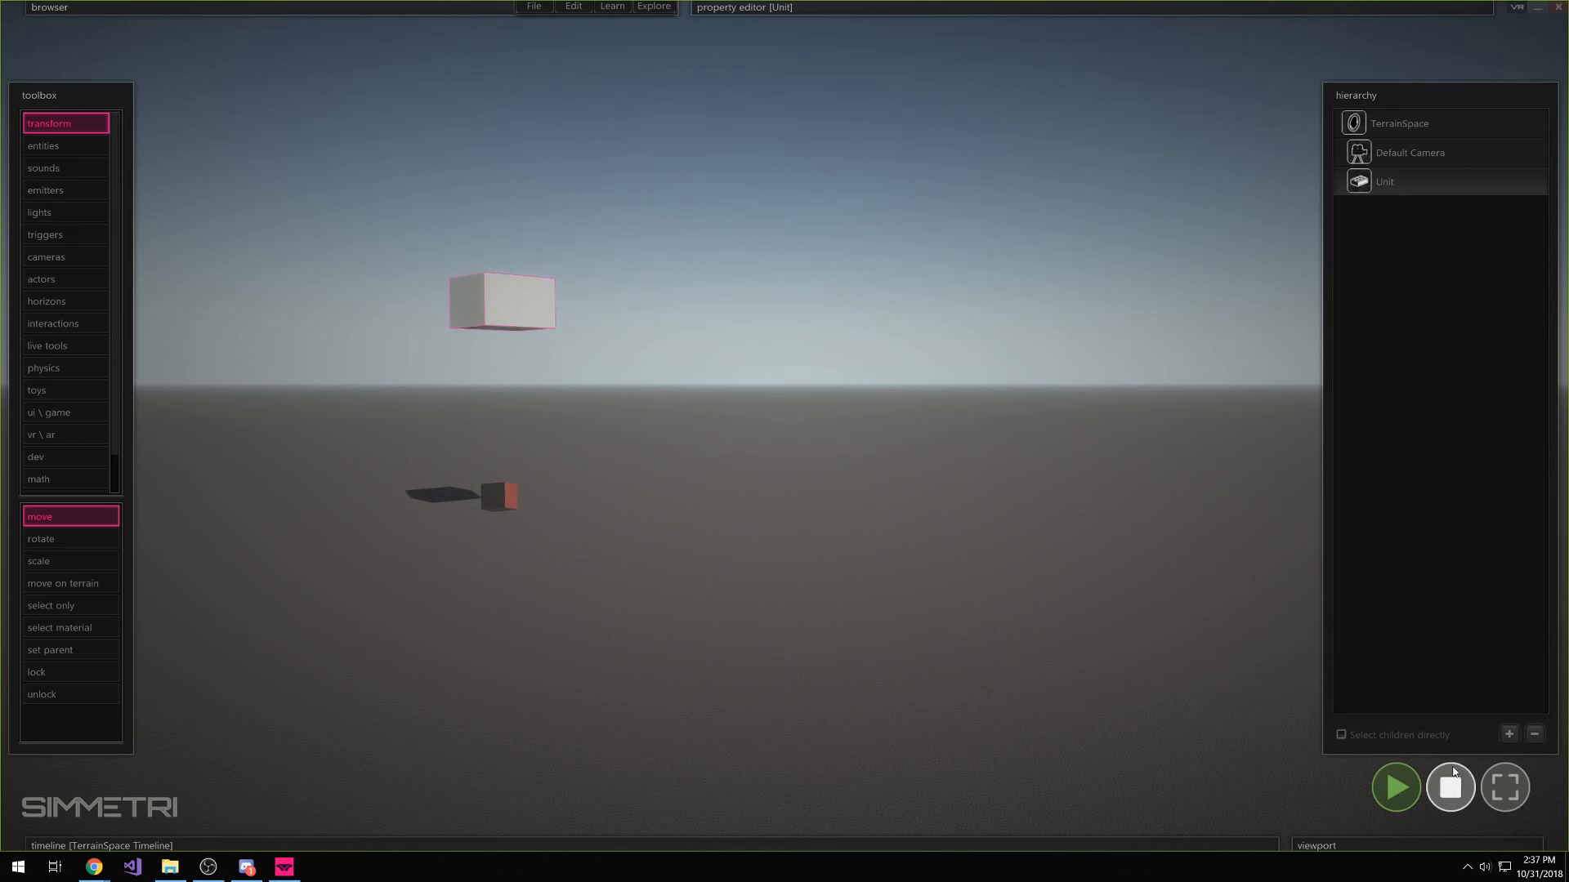
pyautogui.click(1450, 786)
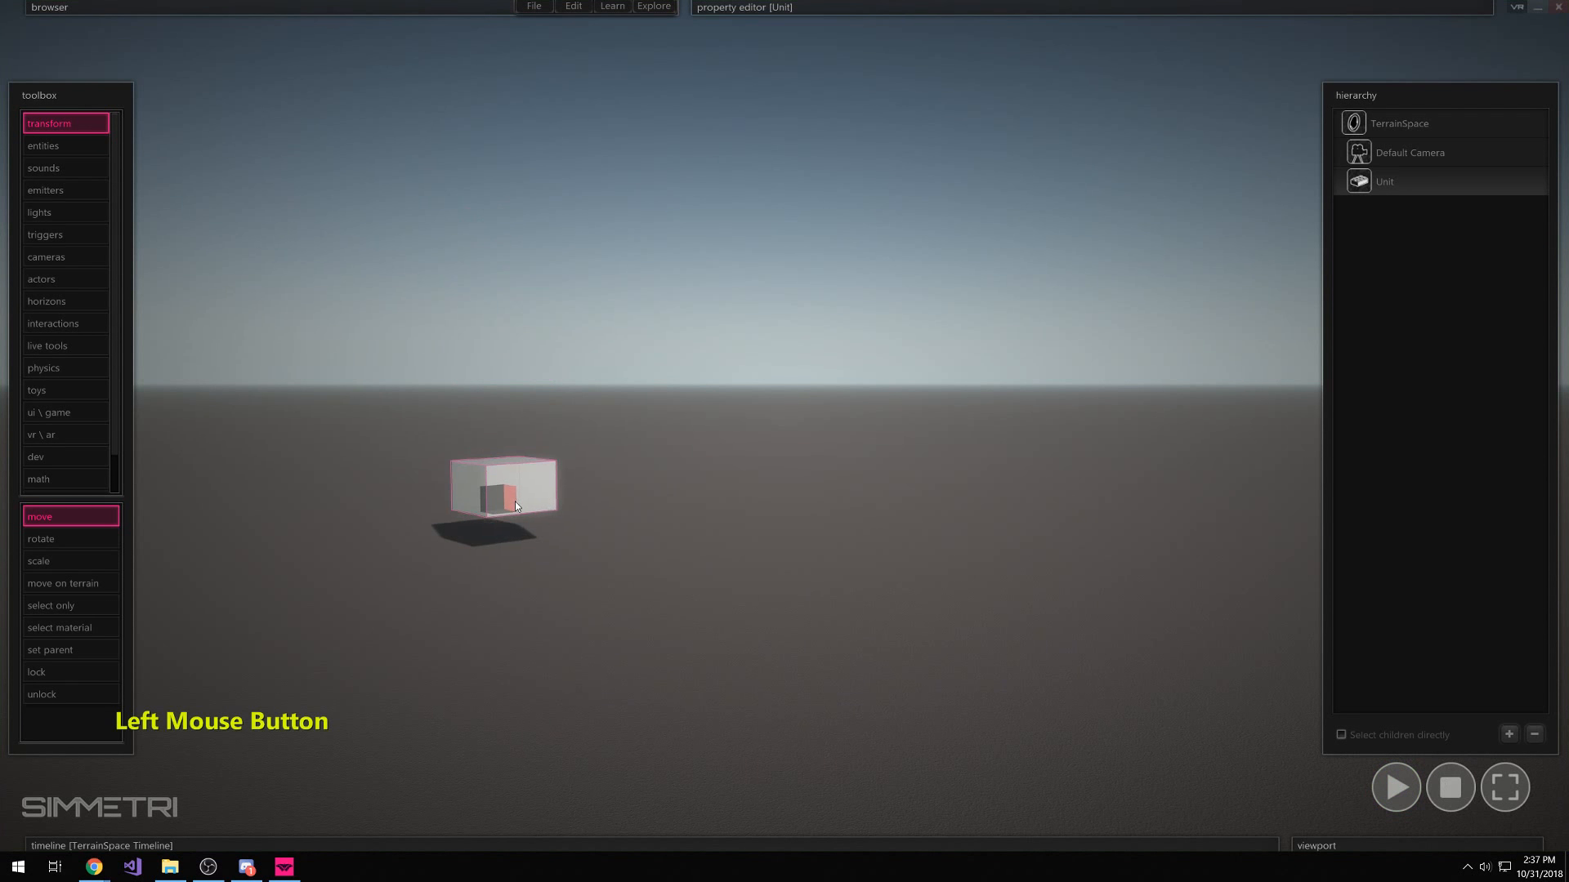
pyautogui.moveTo(619, 552); pyautogui.dragTo(645, 541, button='right')
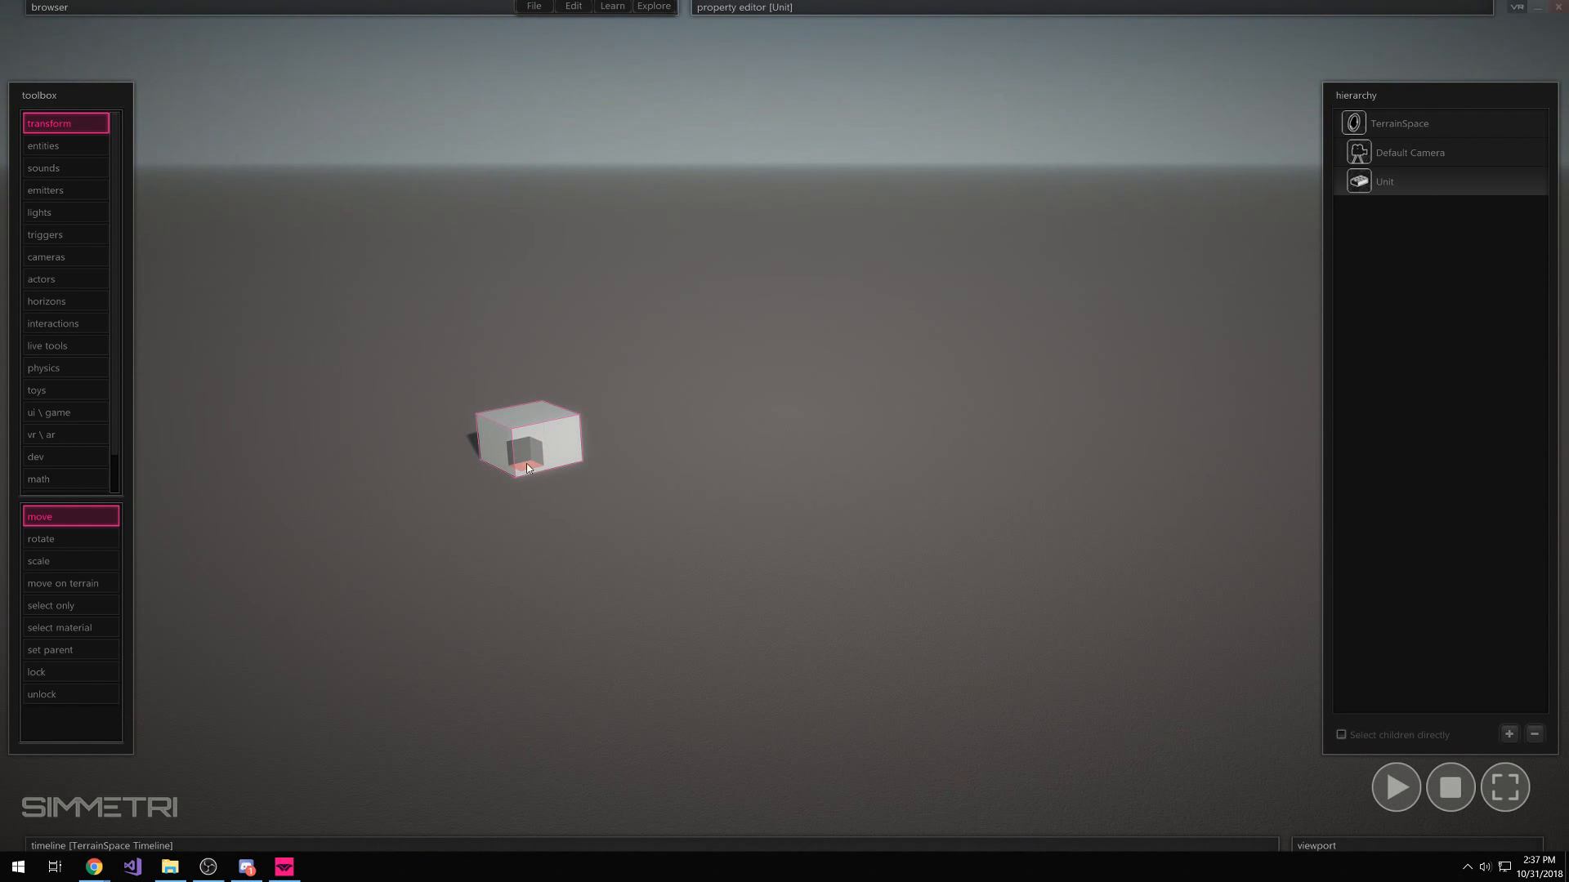
pyautogui.press('space')
pyautogui.click(1450, 787)
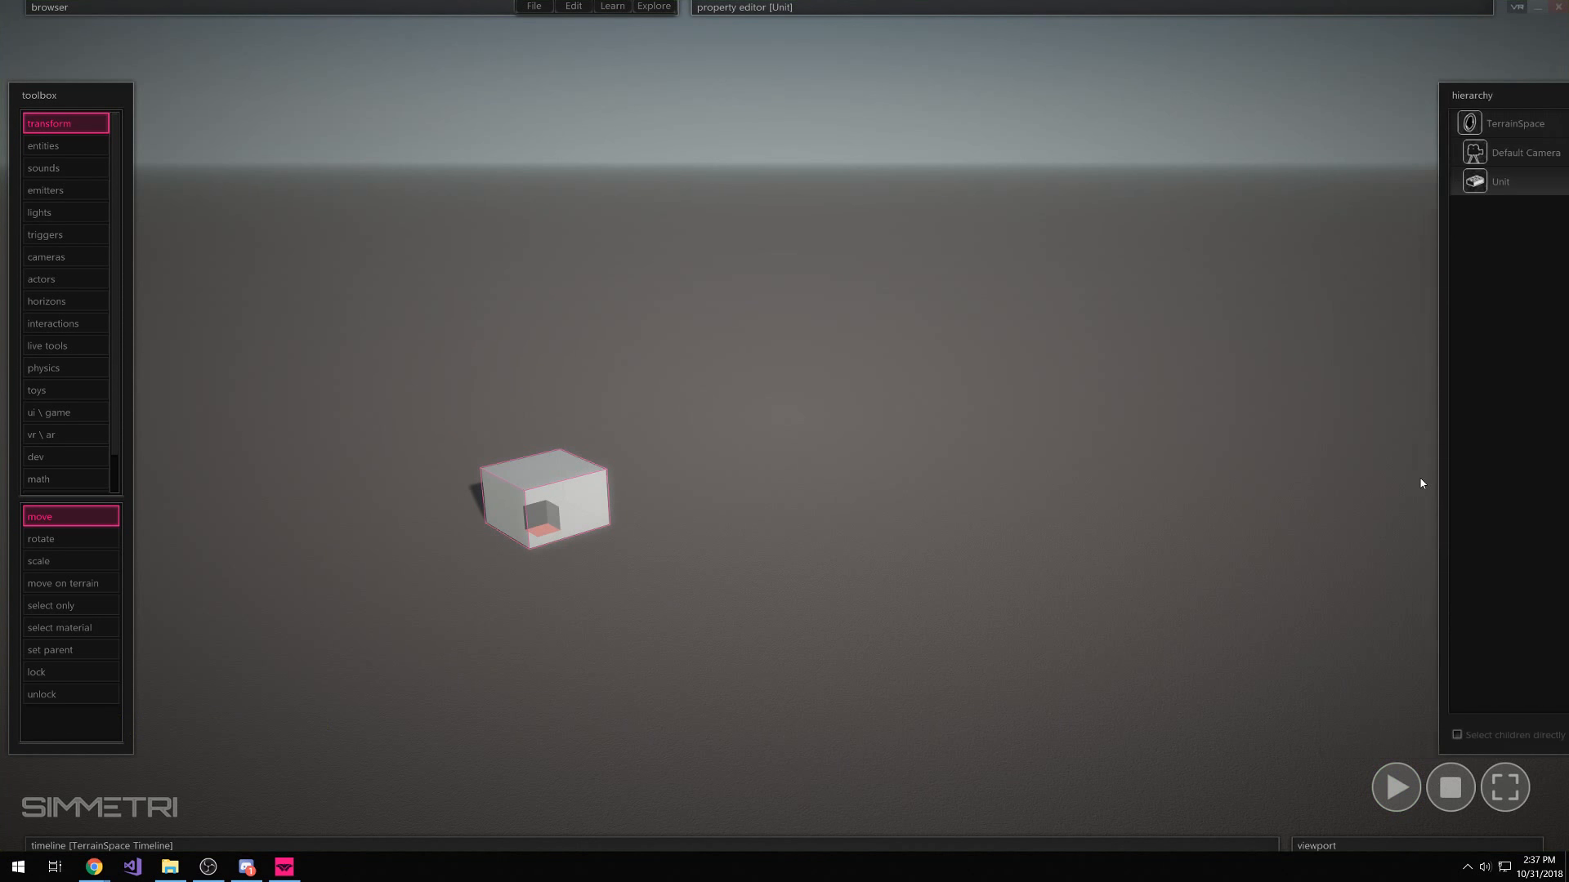
pyautogui.moveTo(1421, 483); pyautogui.dragTo(1390, 409, button='right')
pyautogui.press('z')
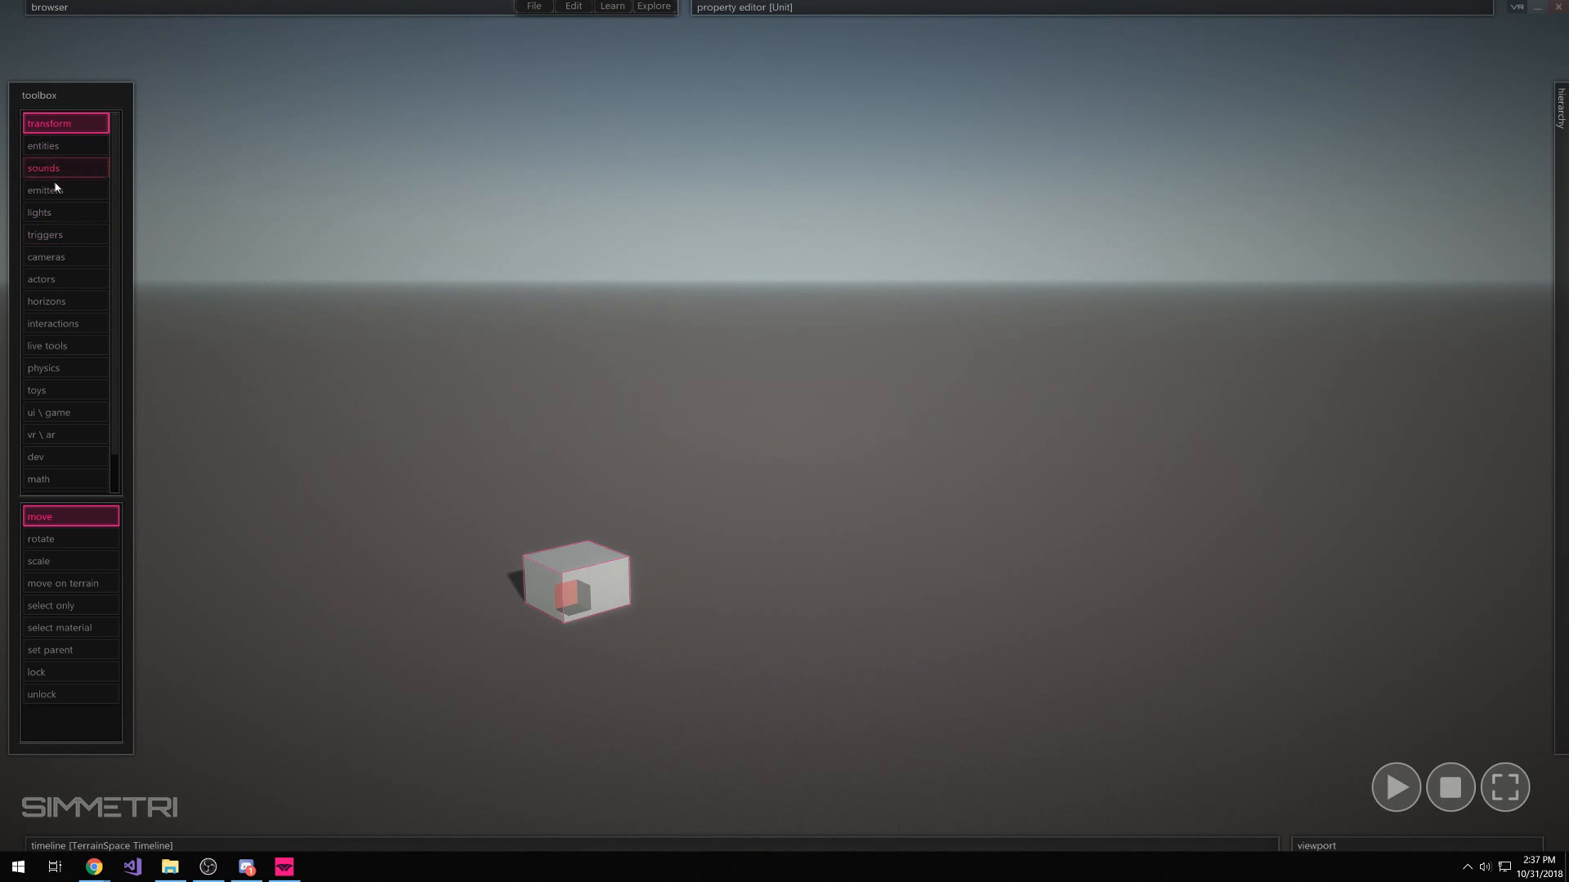
# Place a NodeEmitter in the scene to the right of the box
pyautogui.click(60, 194)
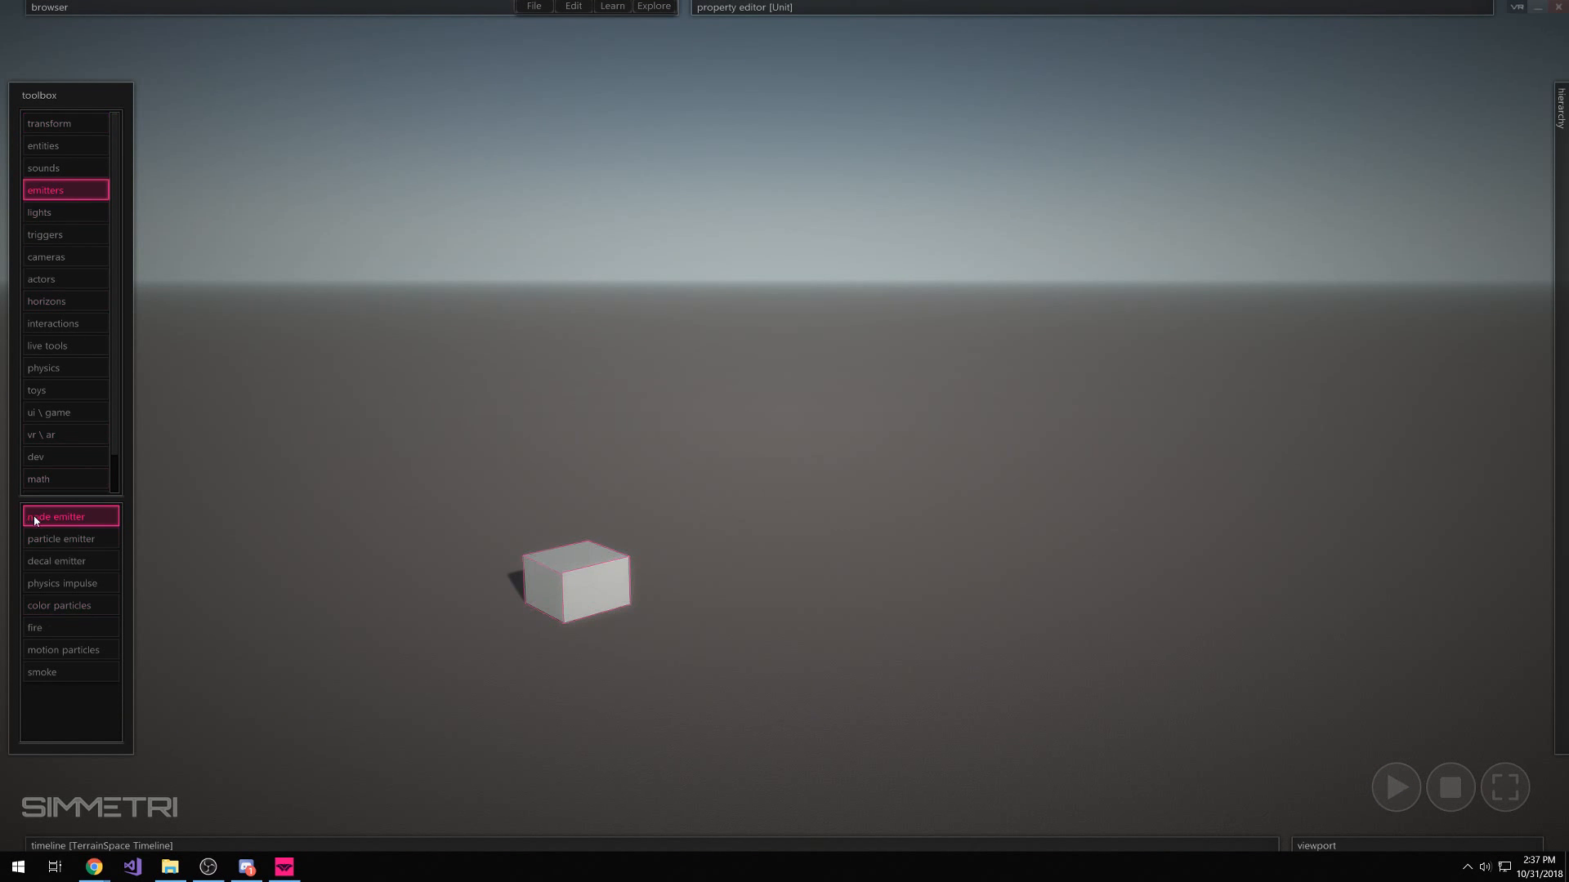
pyautogui.click(953, 611)
pyautogui.press('Escape')
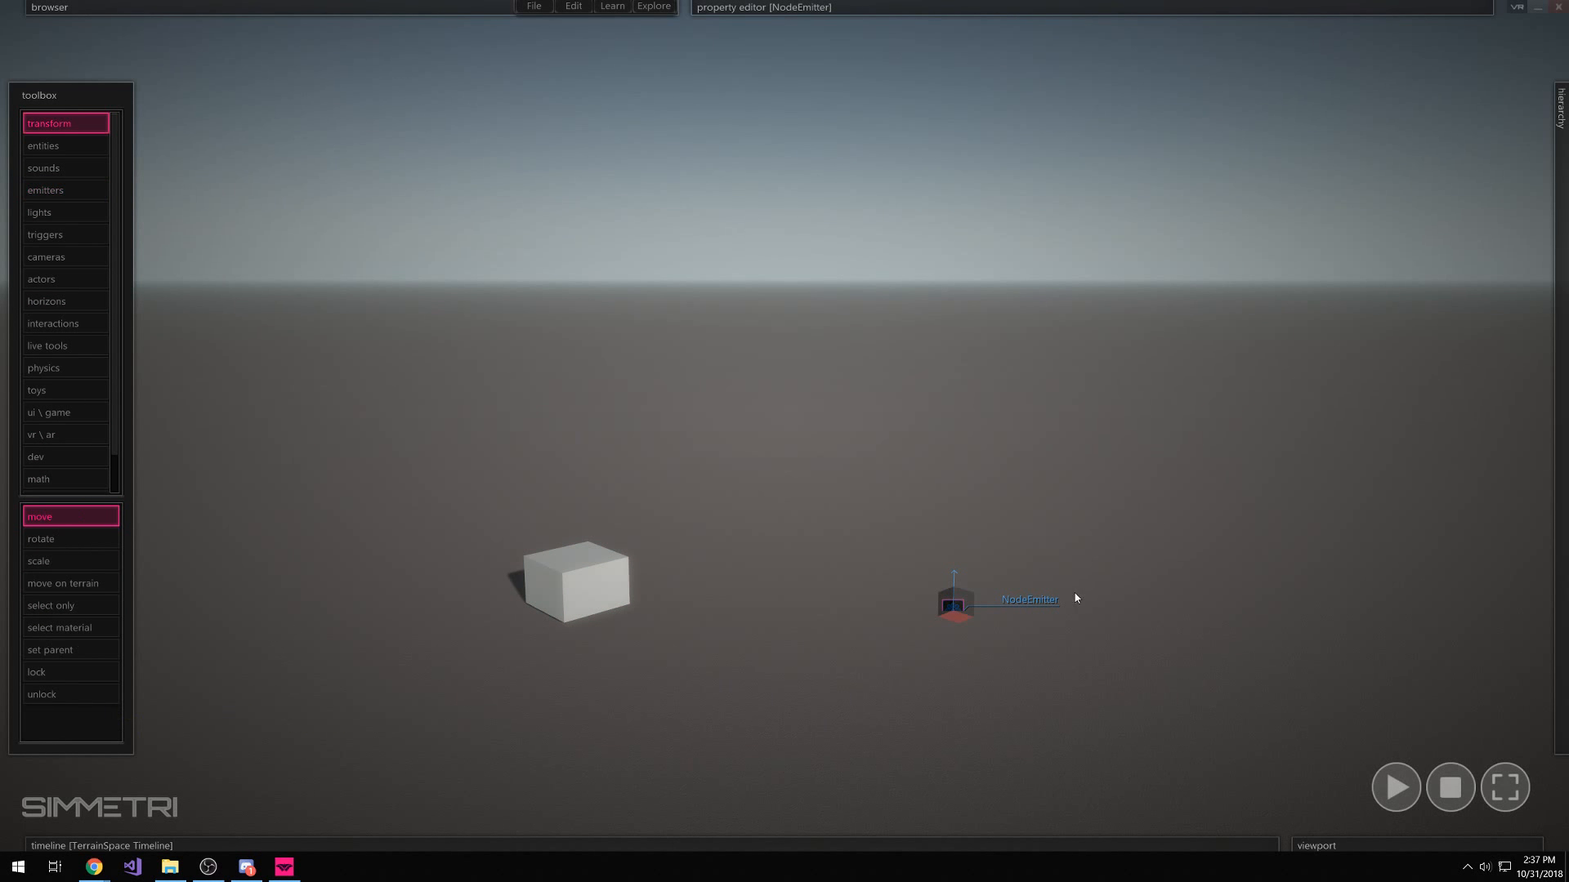
pyautogui.moveTo(898, 32)
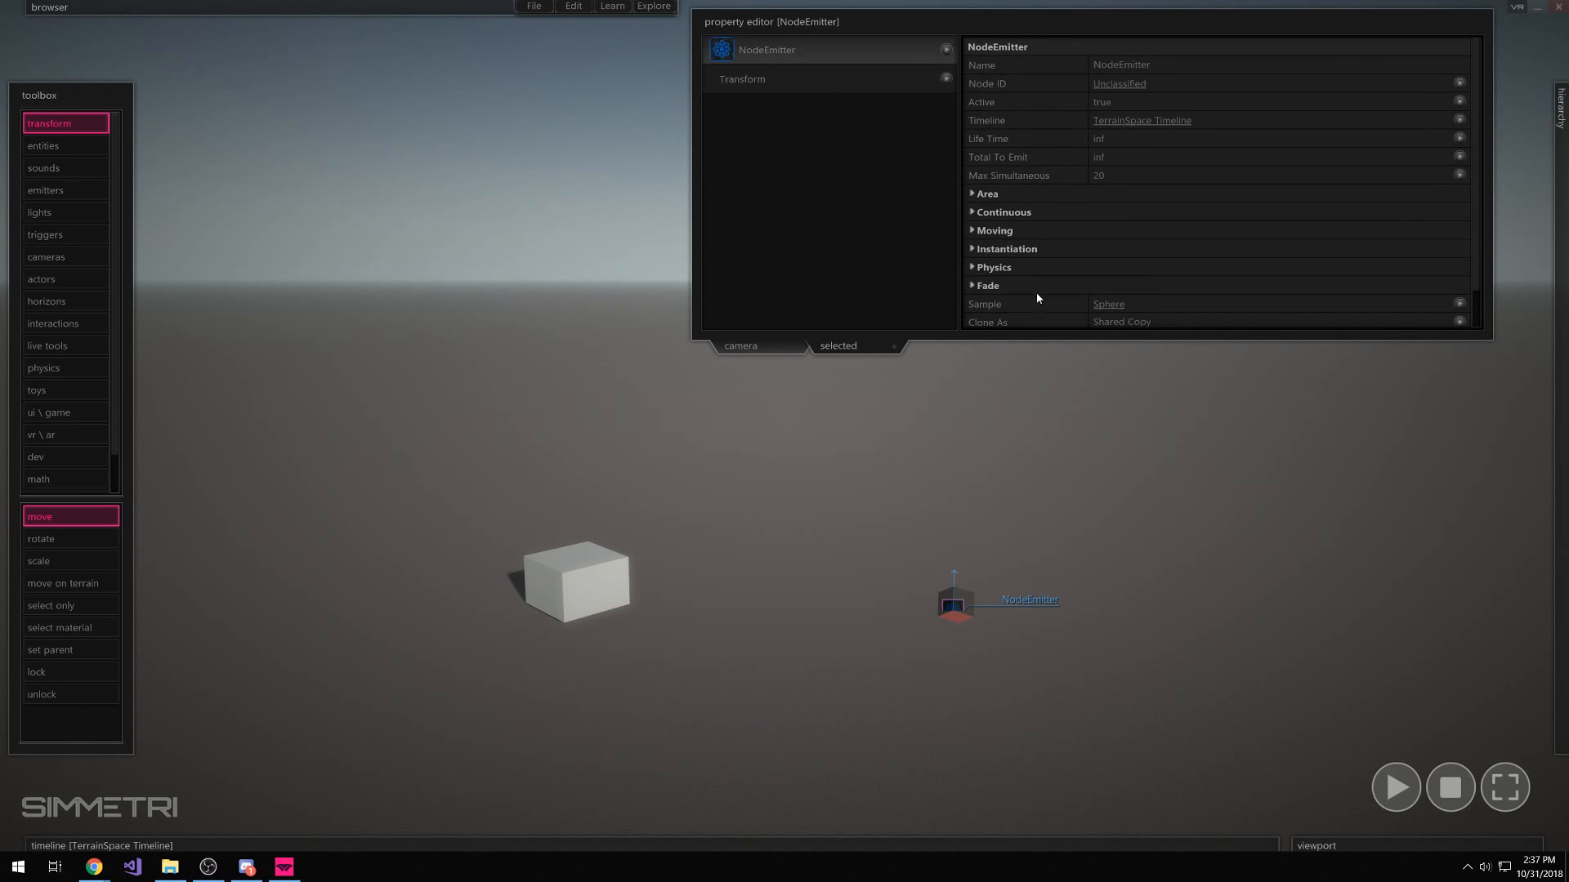
# Set the NodeEmitter's Sample to the box unit and test its emission during playback
pyautogui.scroll(-1, 1005, 299)
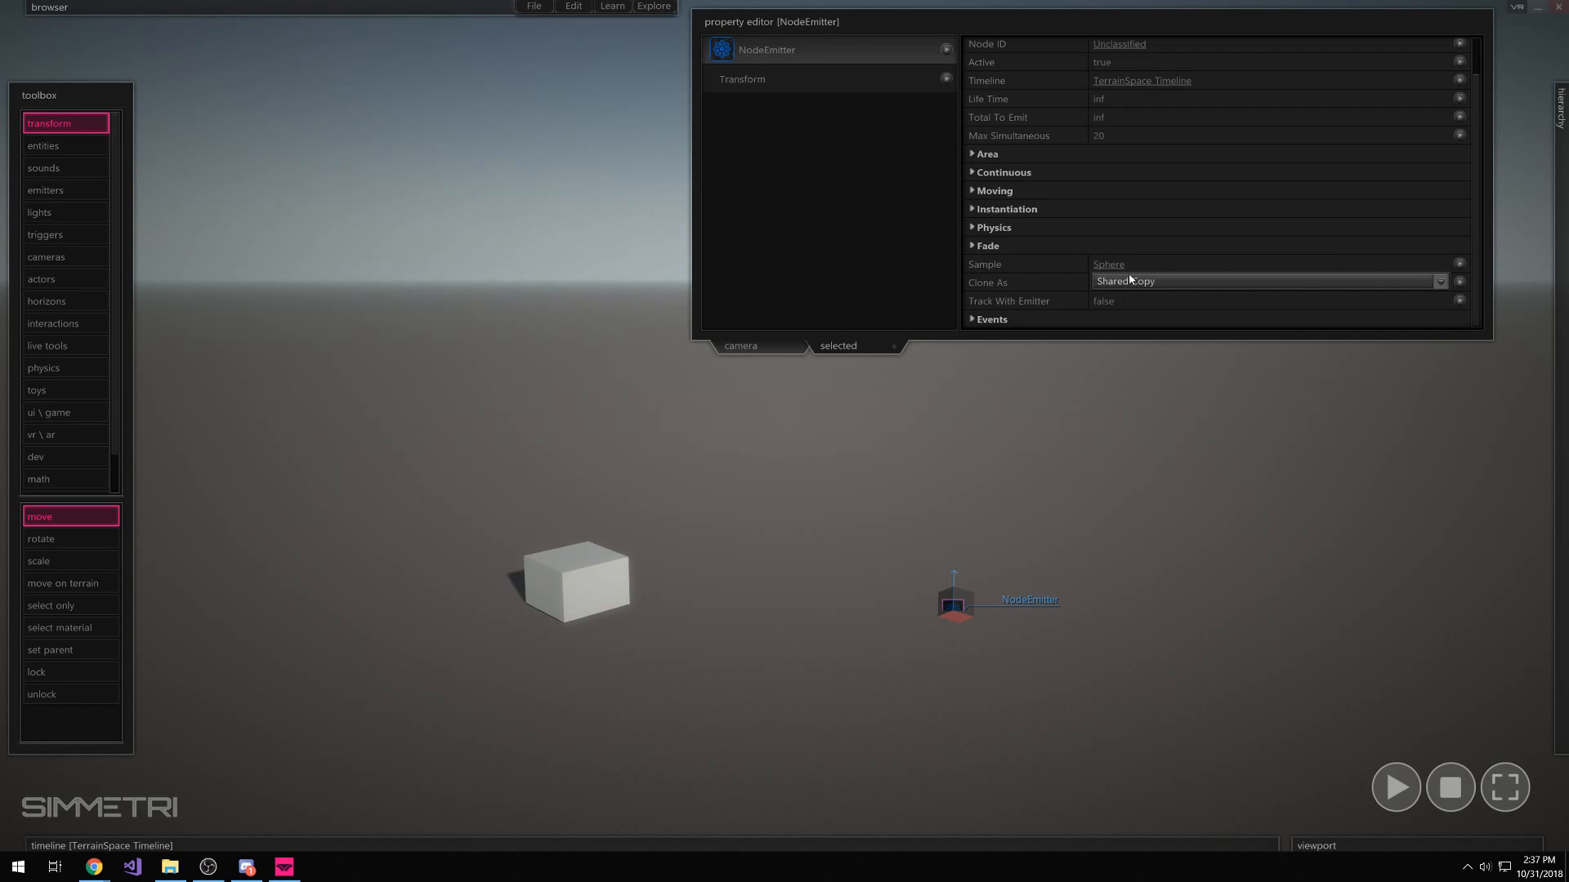
pyautogui.click(1420, 264)
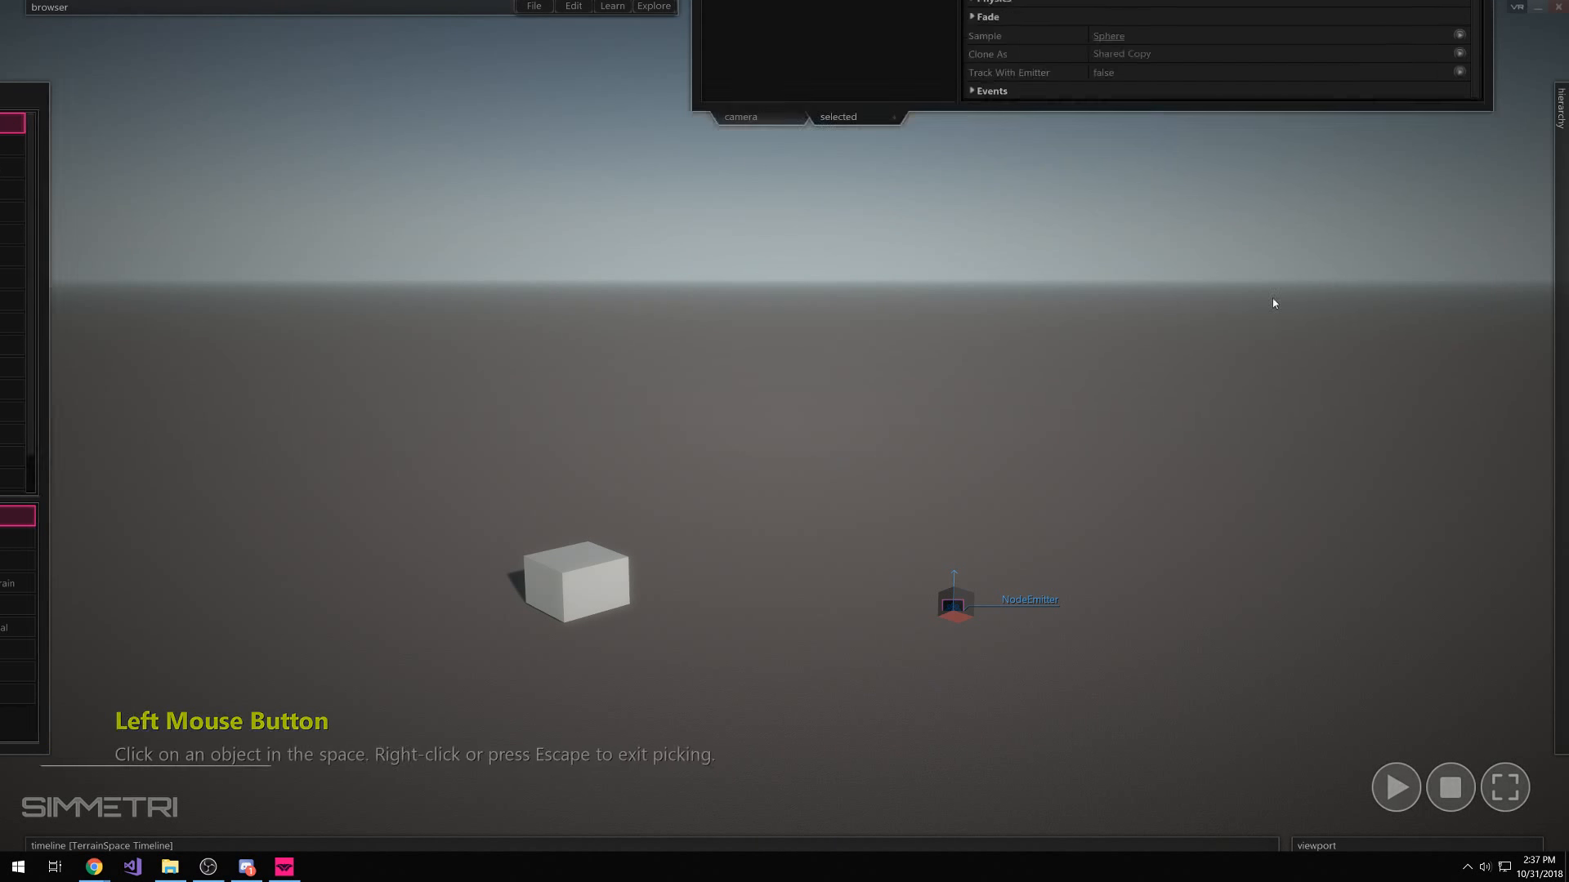
pyautogui.click(590, 586)
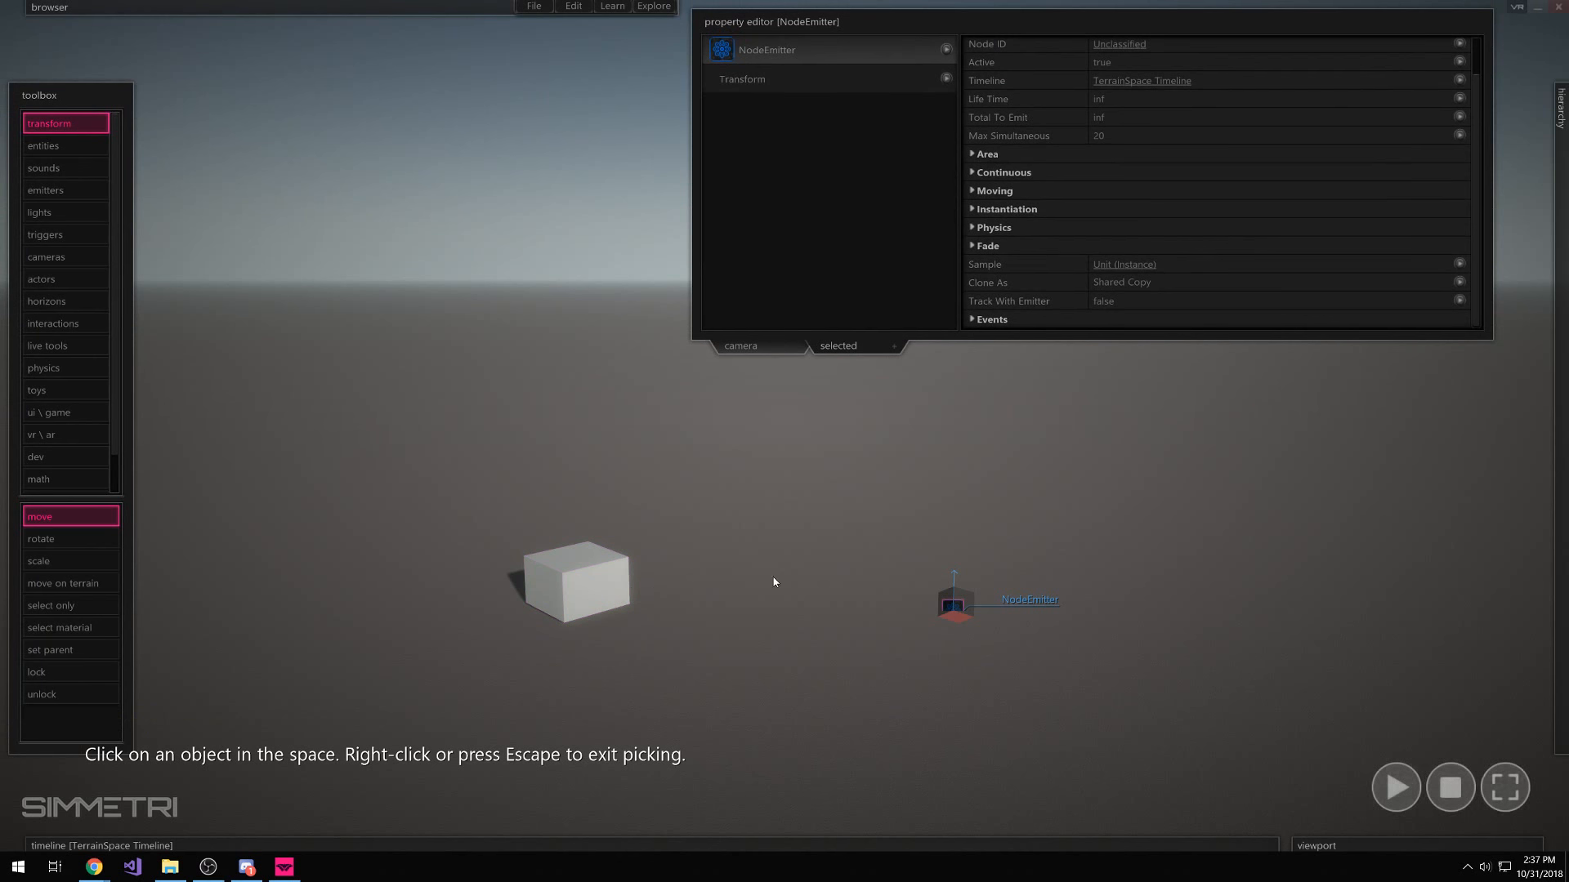
pyautogui.click(966, 610)
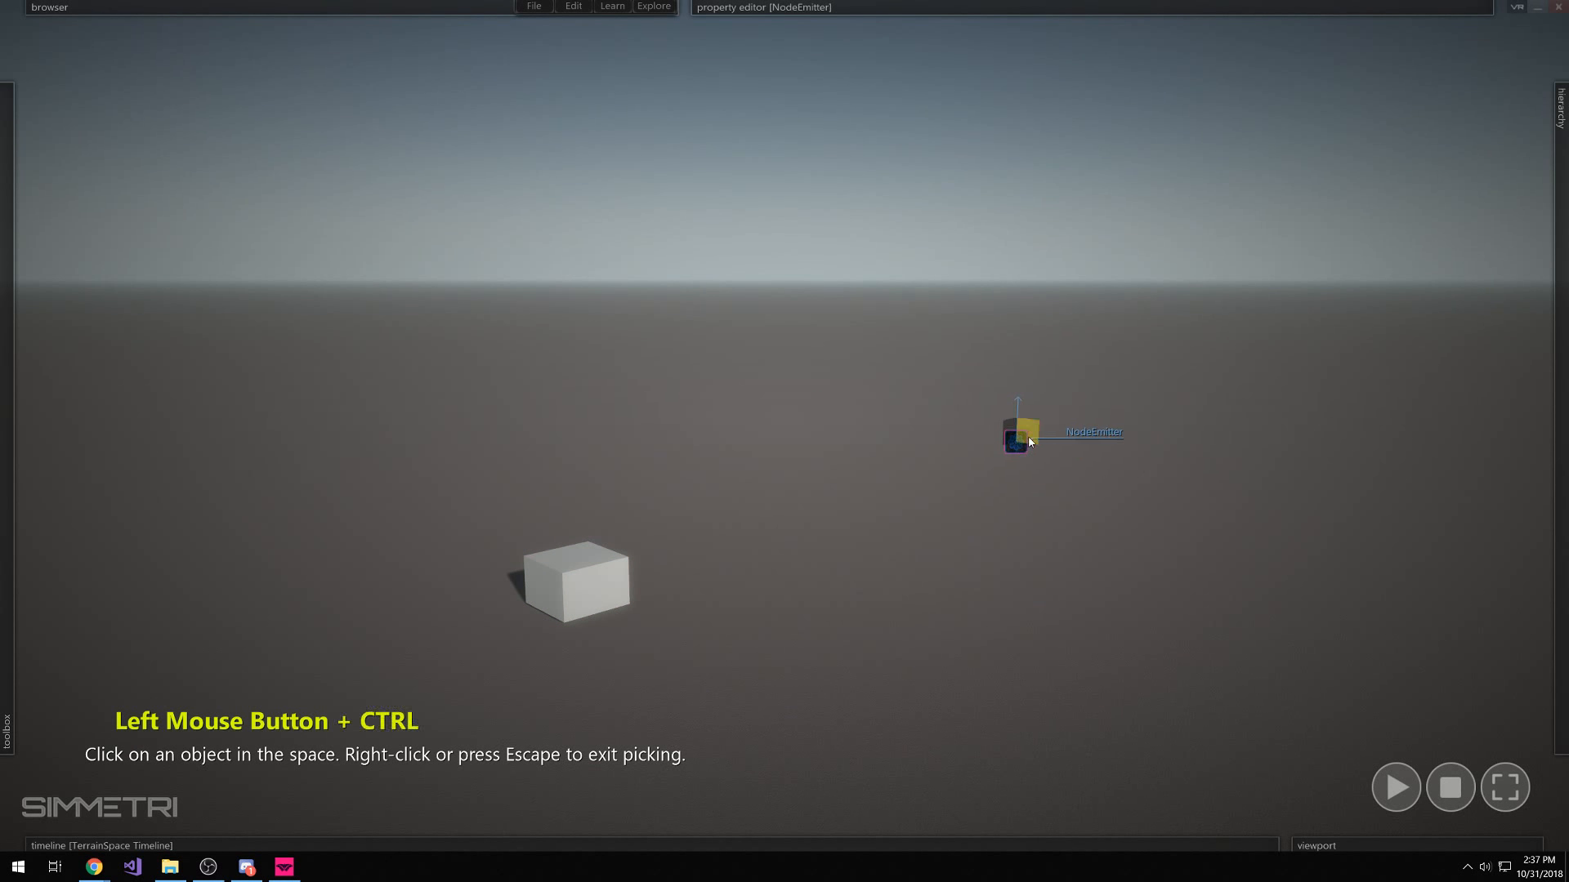
pyautogui.press('space')
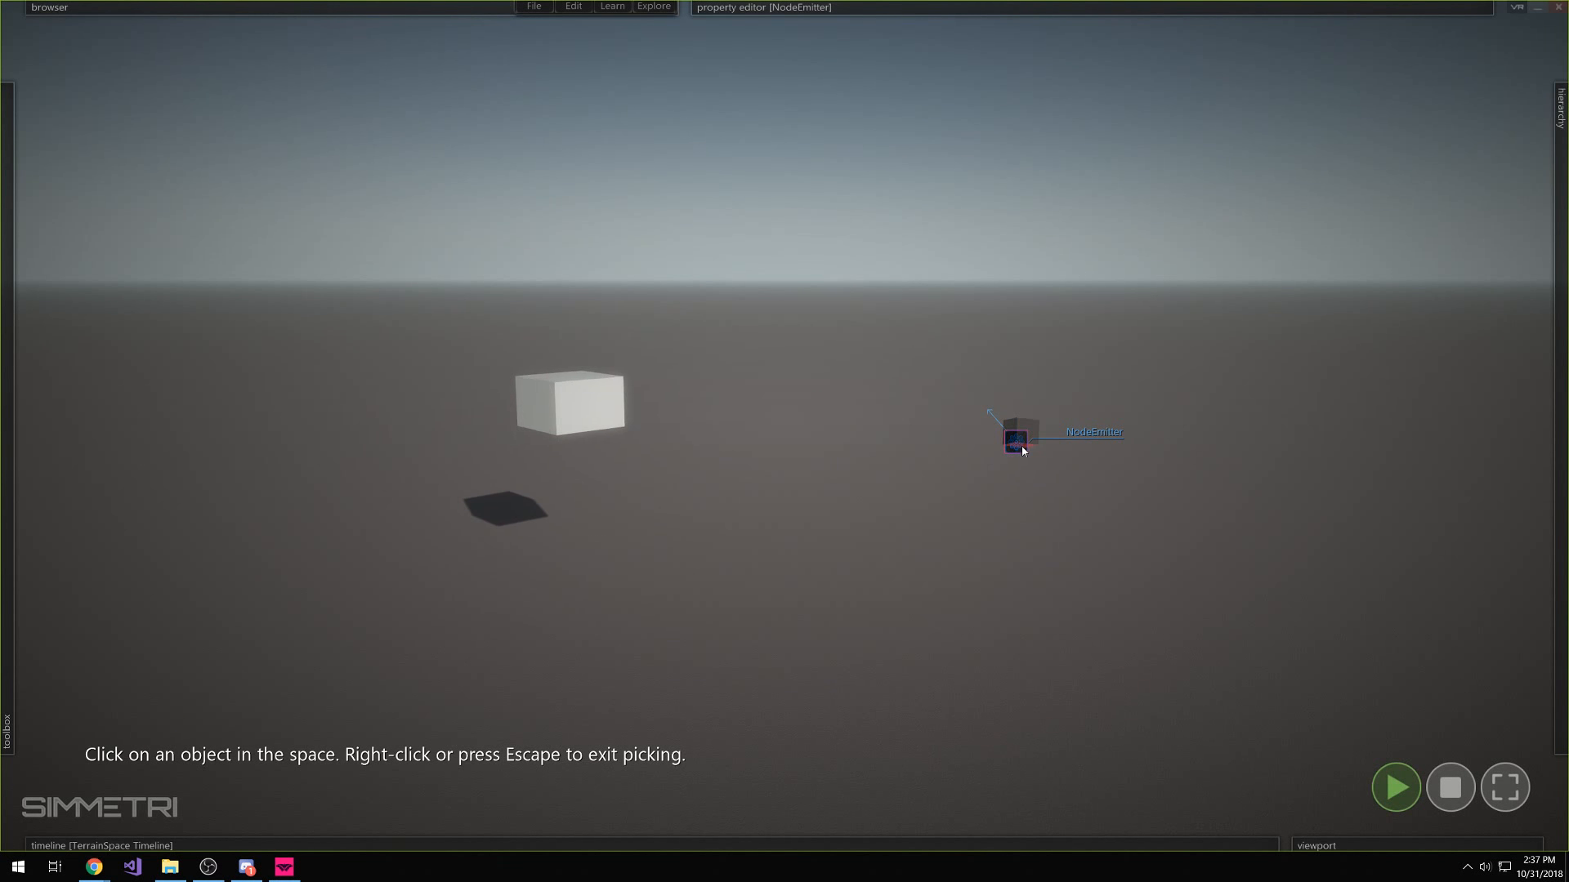
pyautogui.moveTo(1022, 444); pyautogui.dragTo(853, 543)
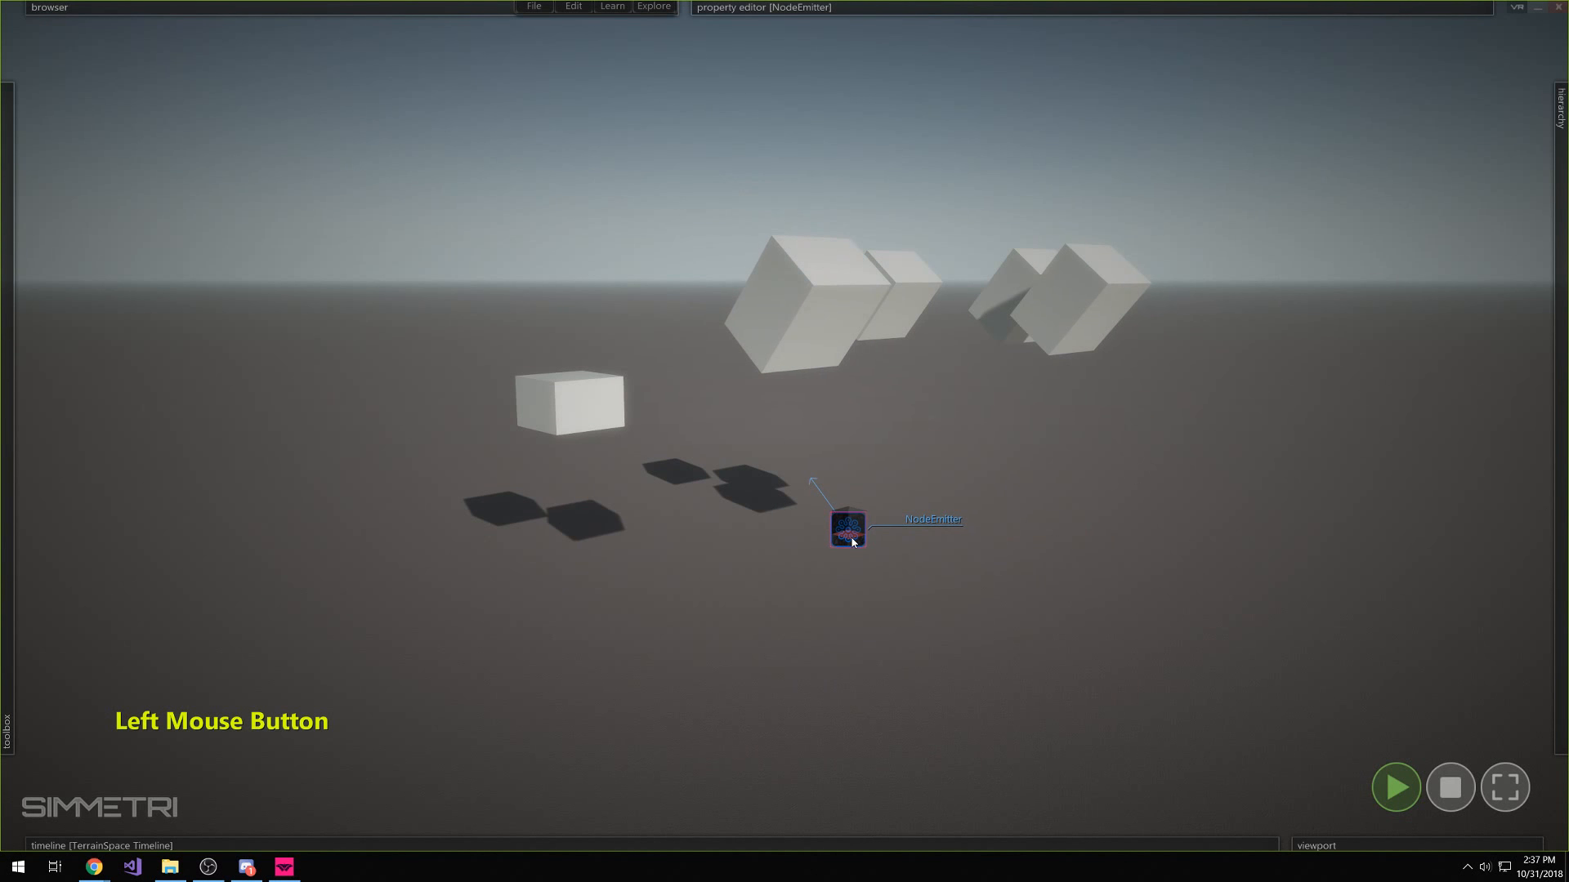
pyautogui.click(1451, 787)
# Raise the ConstantPulse Frequency under Continuous emission and watch the faster spawning
pyautogui.moveTo(1005, 7)
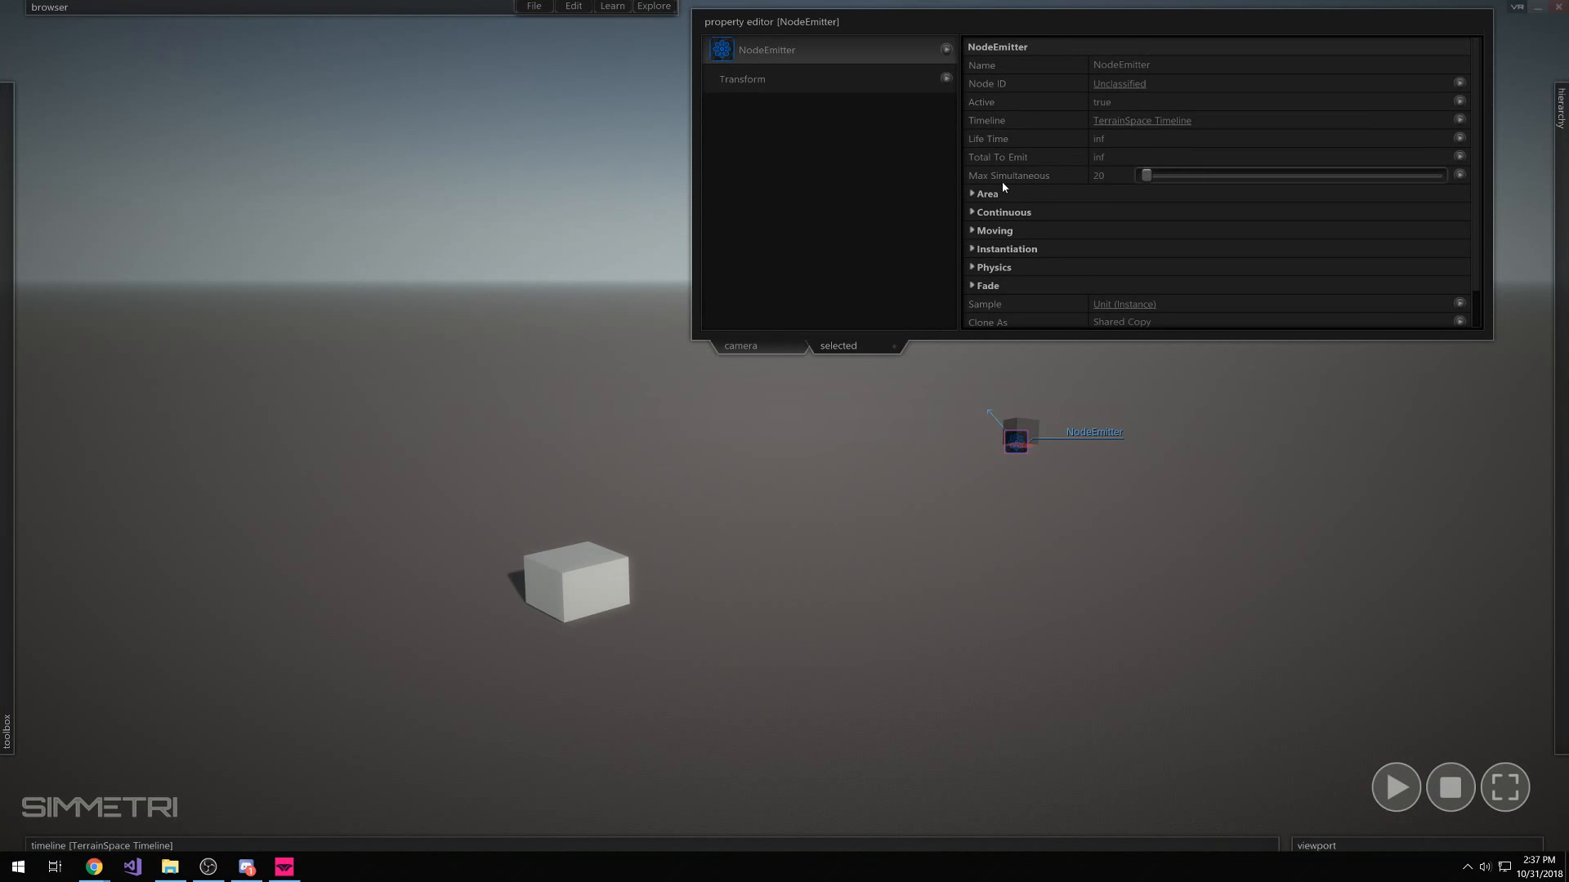
pyautogui.click(1005, 213)
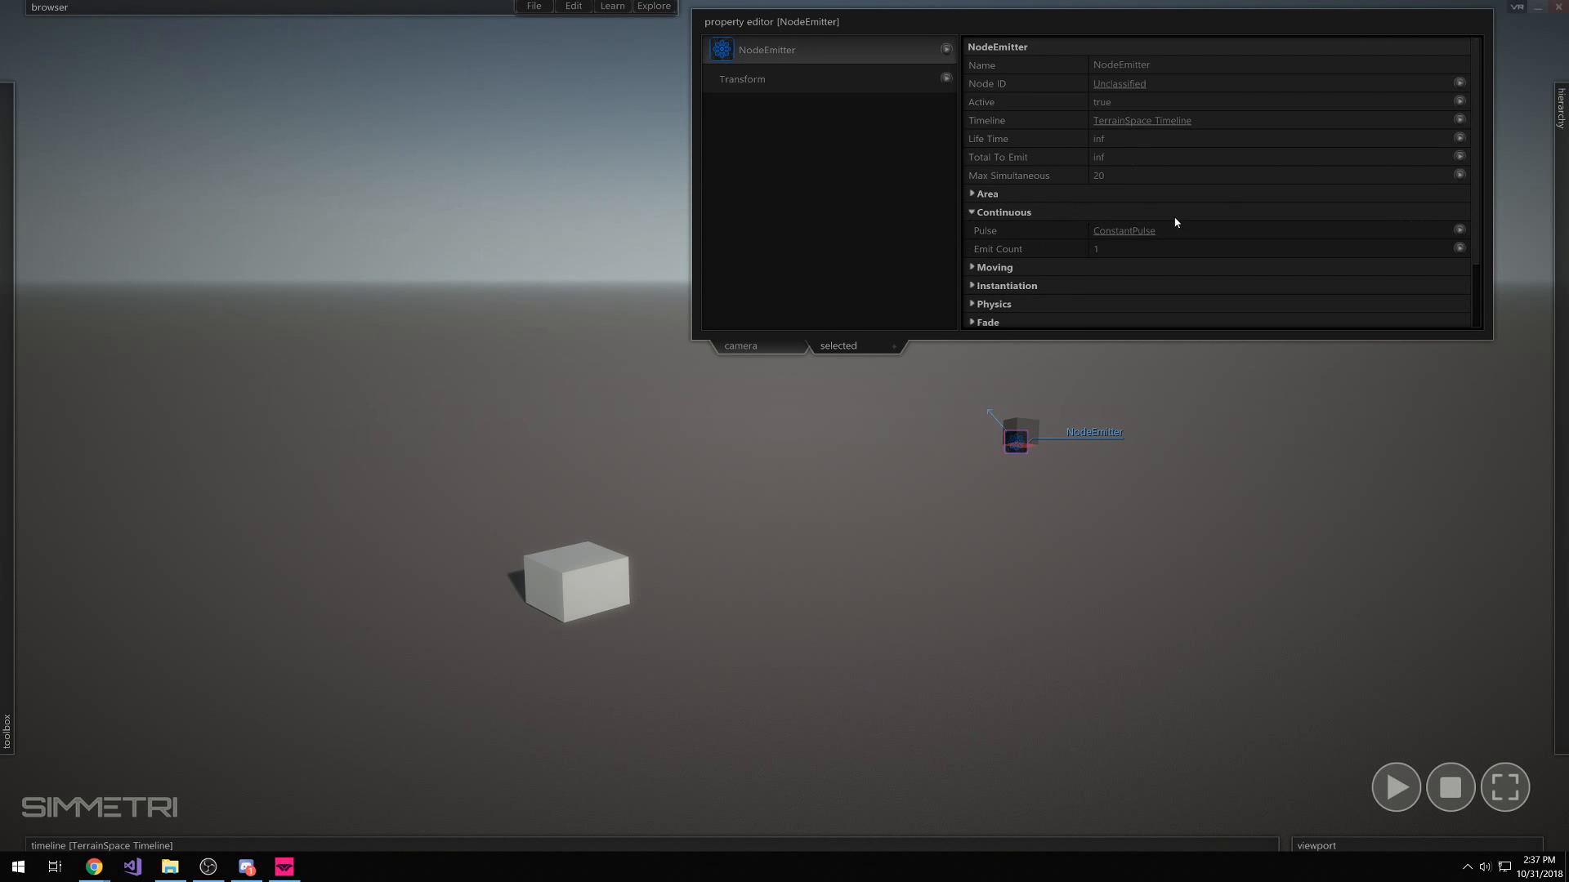
pyautogui.click(1132, 230)
pyautogui.moveTo(1158, 101); pyautogui.dragTo(1178, 104)
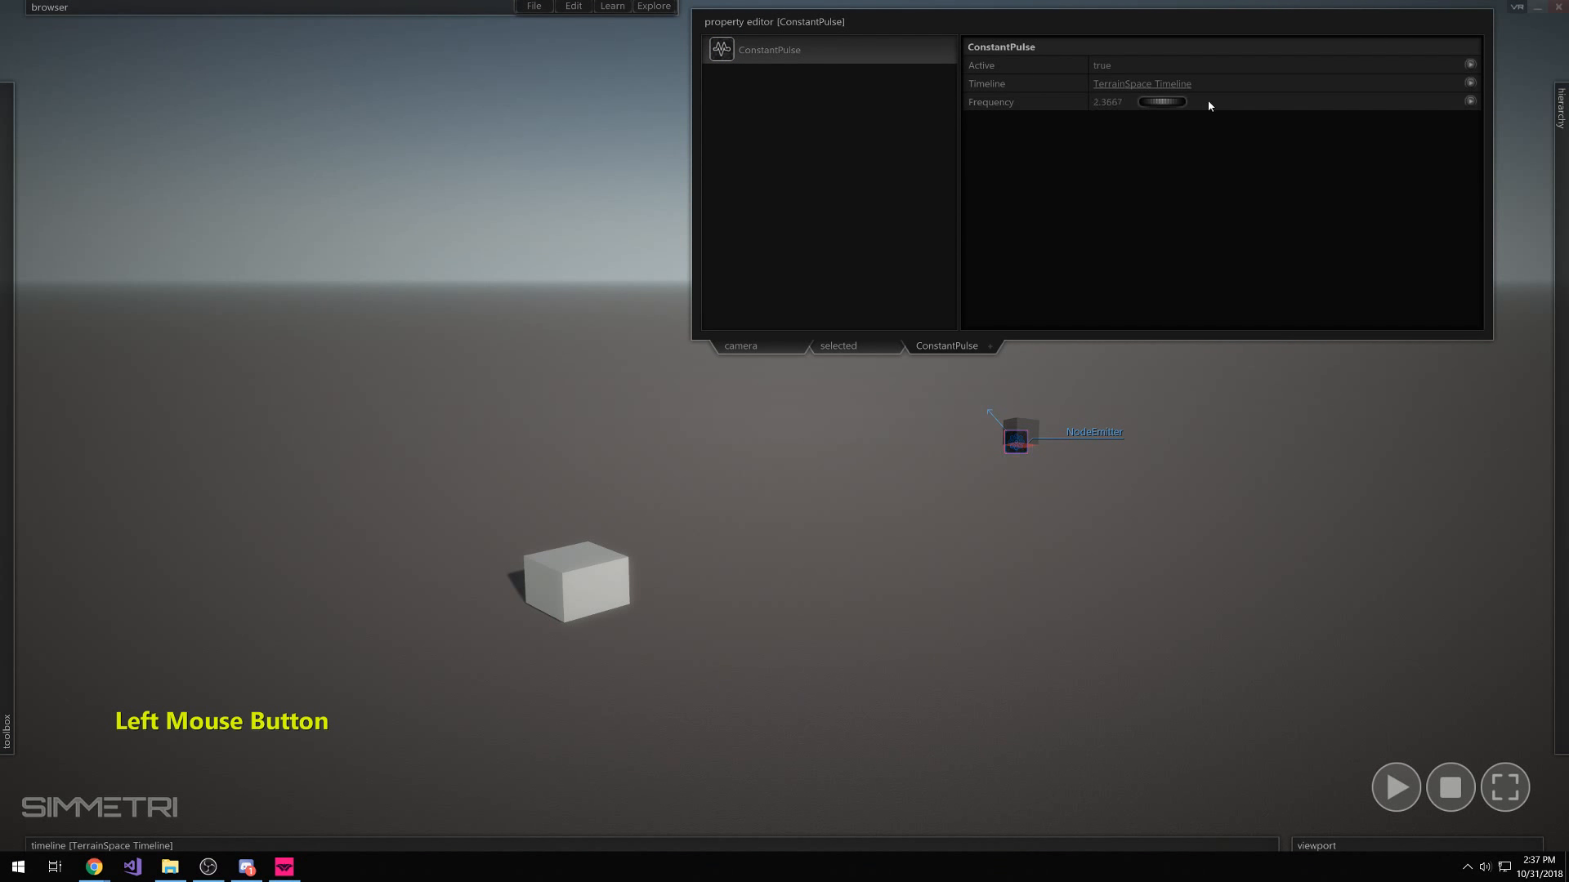
pyautogui.press('space')
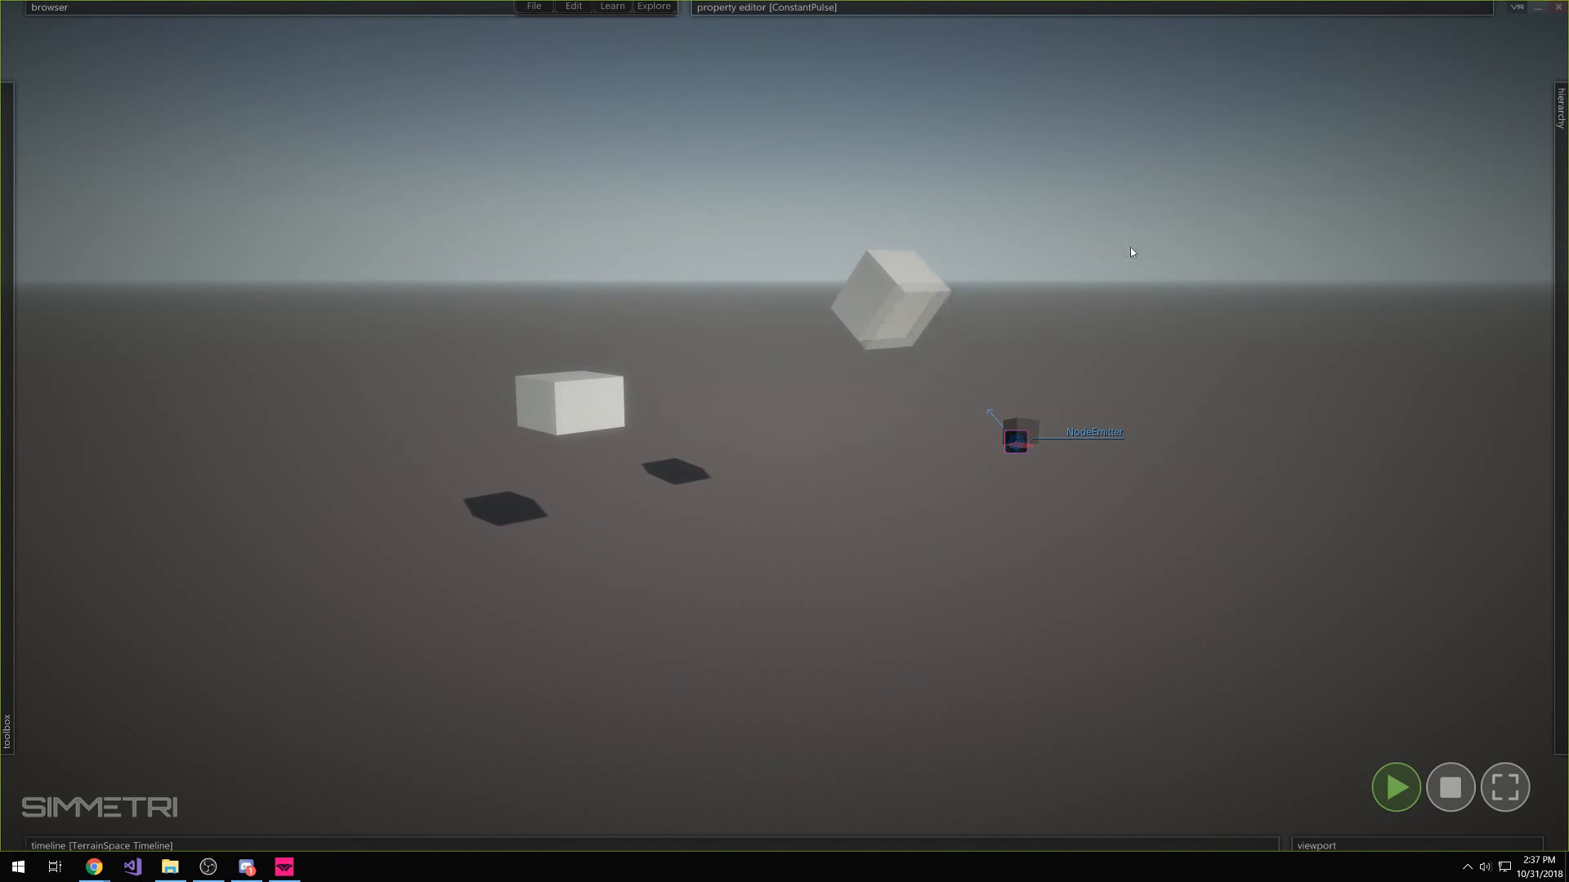
pyautogui.moveTo(1160, 8)
pyautogui.keyDown('shift'); pyautogui.moveTo(1164, 103); pyautogui.dragTo(1204, 104); pyautogui.keyUp('shift')
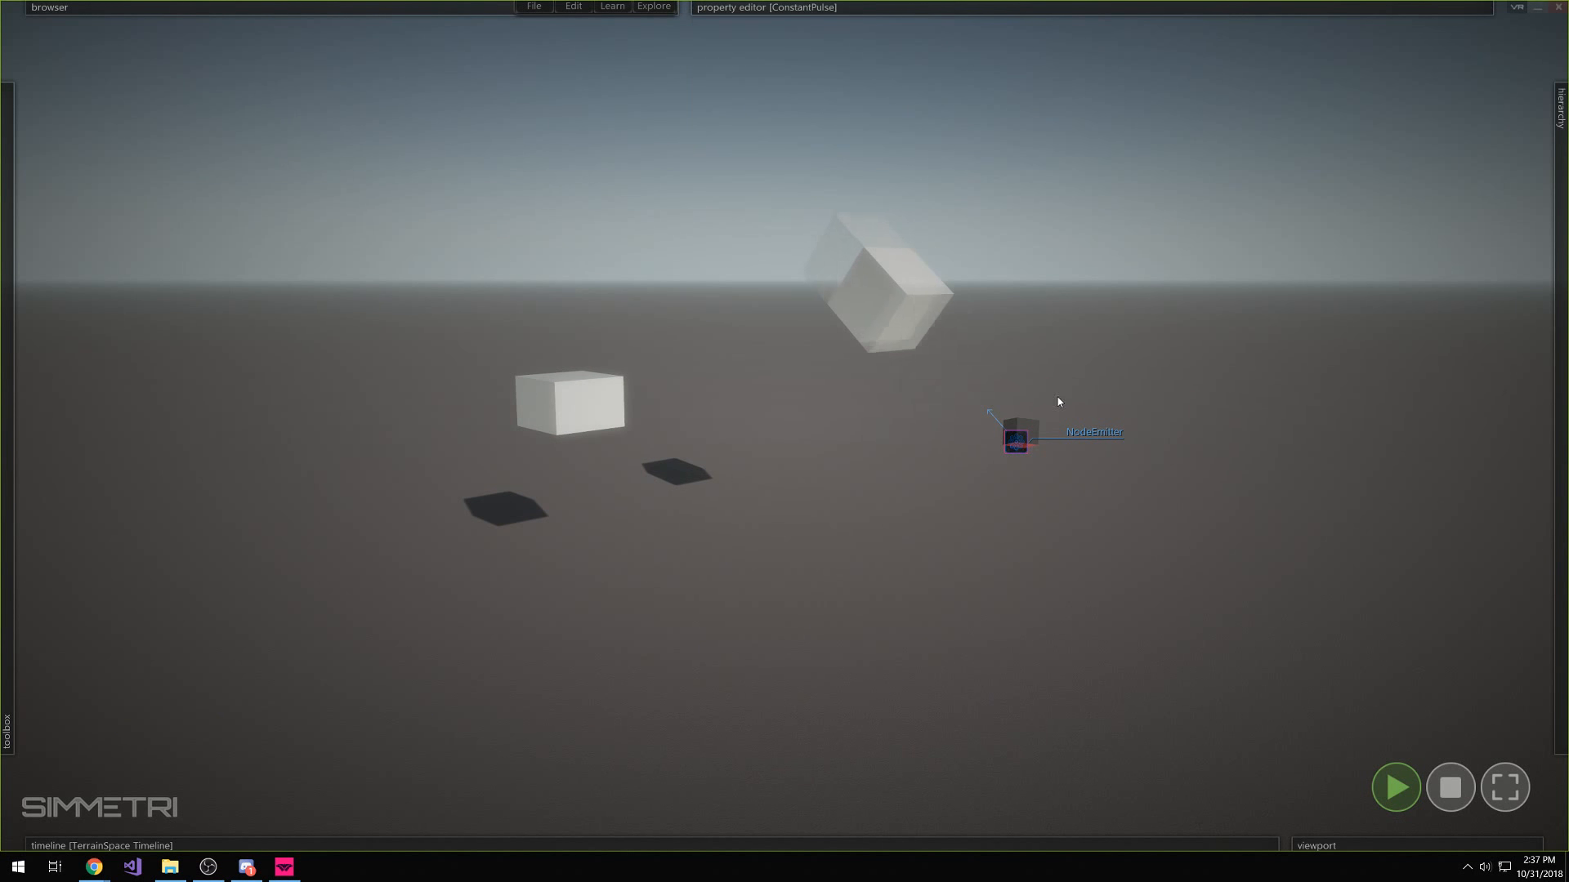
pyautogui.moveTo(1022, 440); pyautogui.dragTo(972, 326)
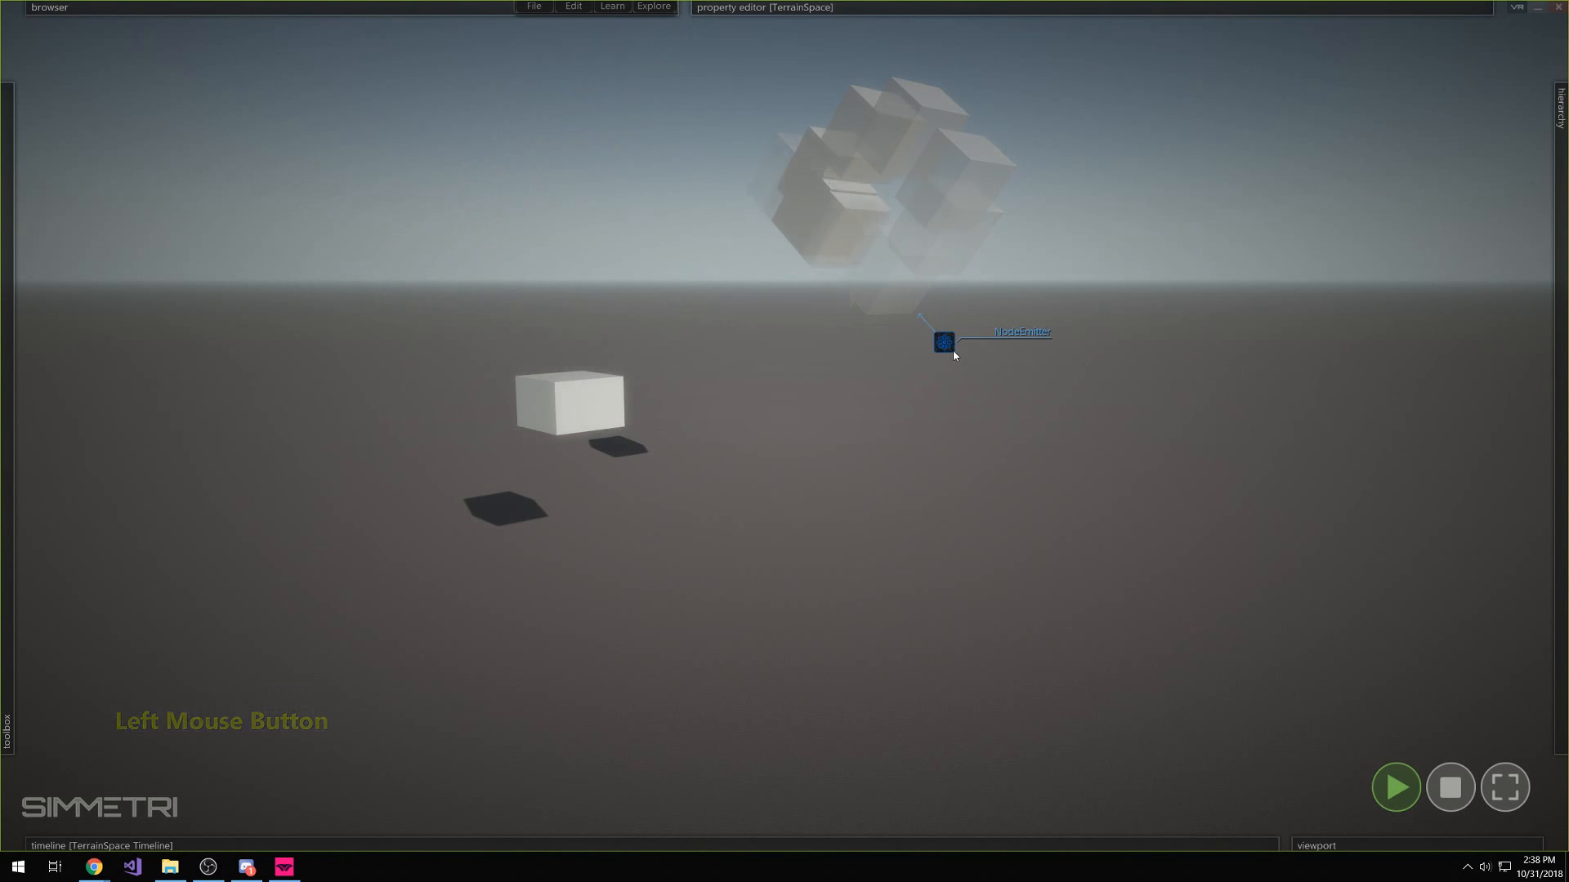
# Set the NodeEmitter's Max Simultaneous to 49 and sweep it toward the box
pyautogui.click(953, 352)
pyautogui.moveTo(1167, 82)
pyautogui.moveTo(1142, 175)
pyautogui.moveTo(1141, 174); pyautogui.dragTo(1153, 176)
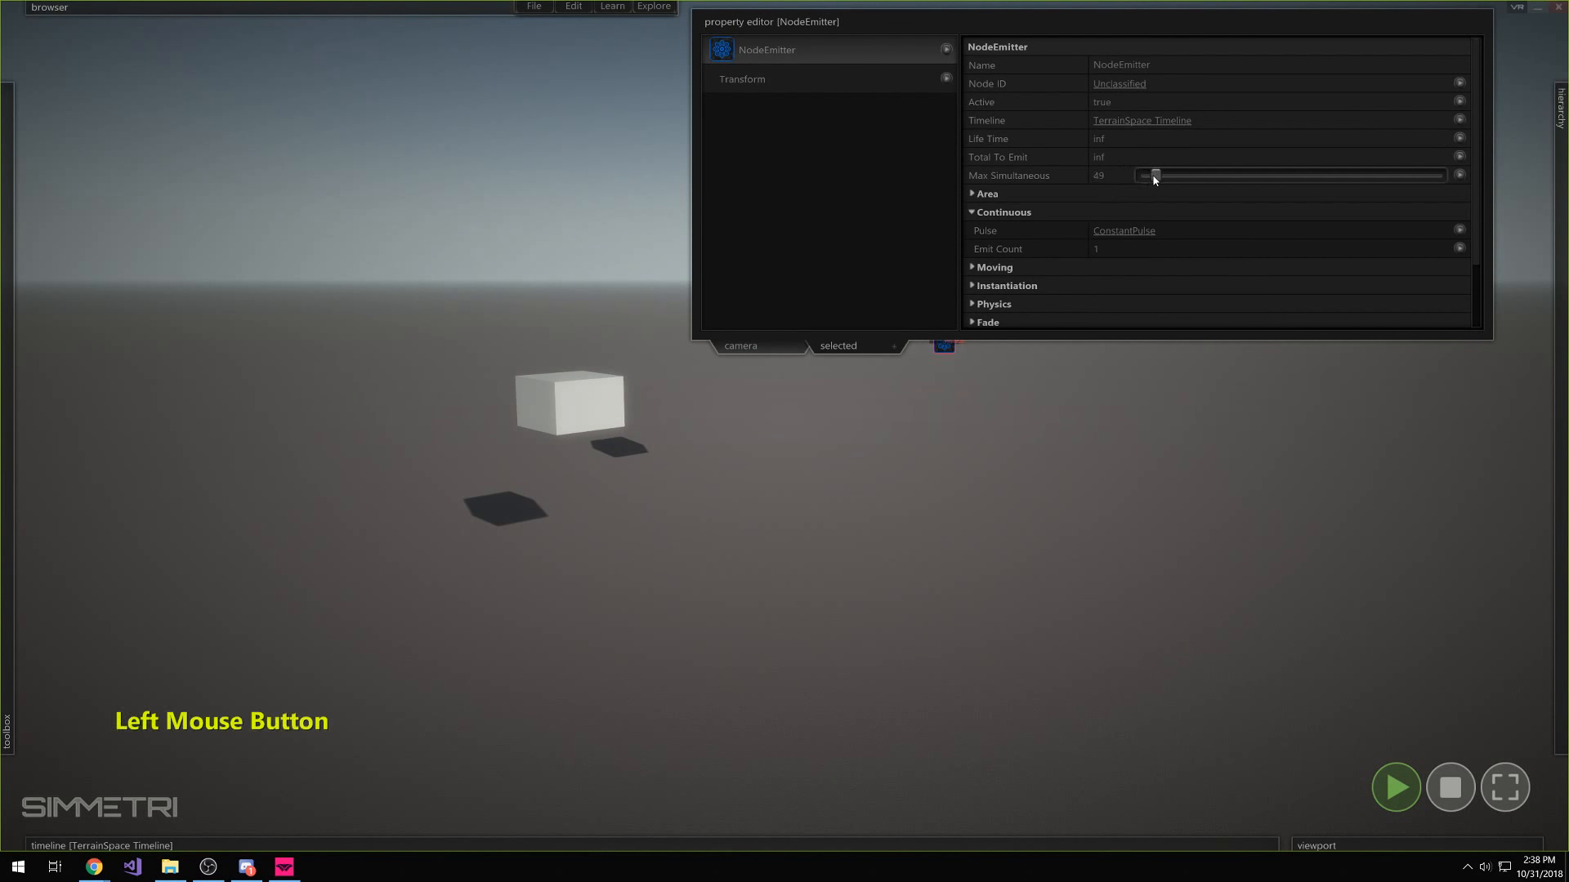
pyautogui.moveTo(946, 345); pyautogui.dragTo(840, 406)
# Stop playback, select the NodeEmitter beside the box and delete it
pyautogui.click(1450, 787)
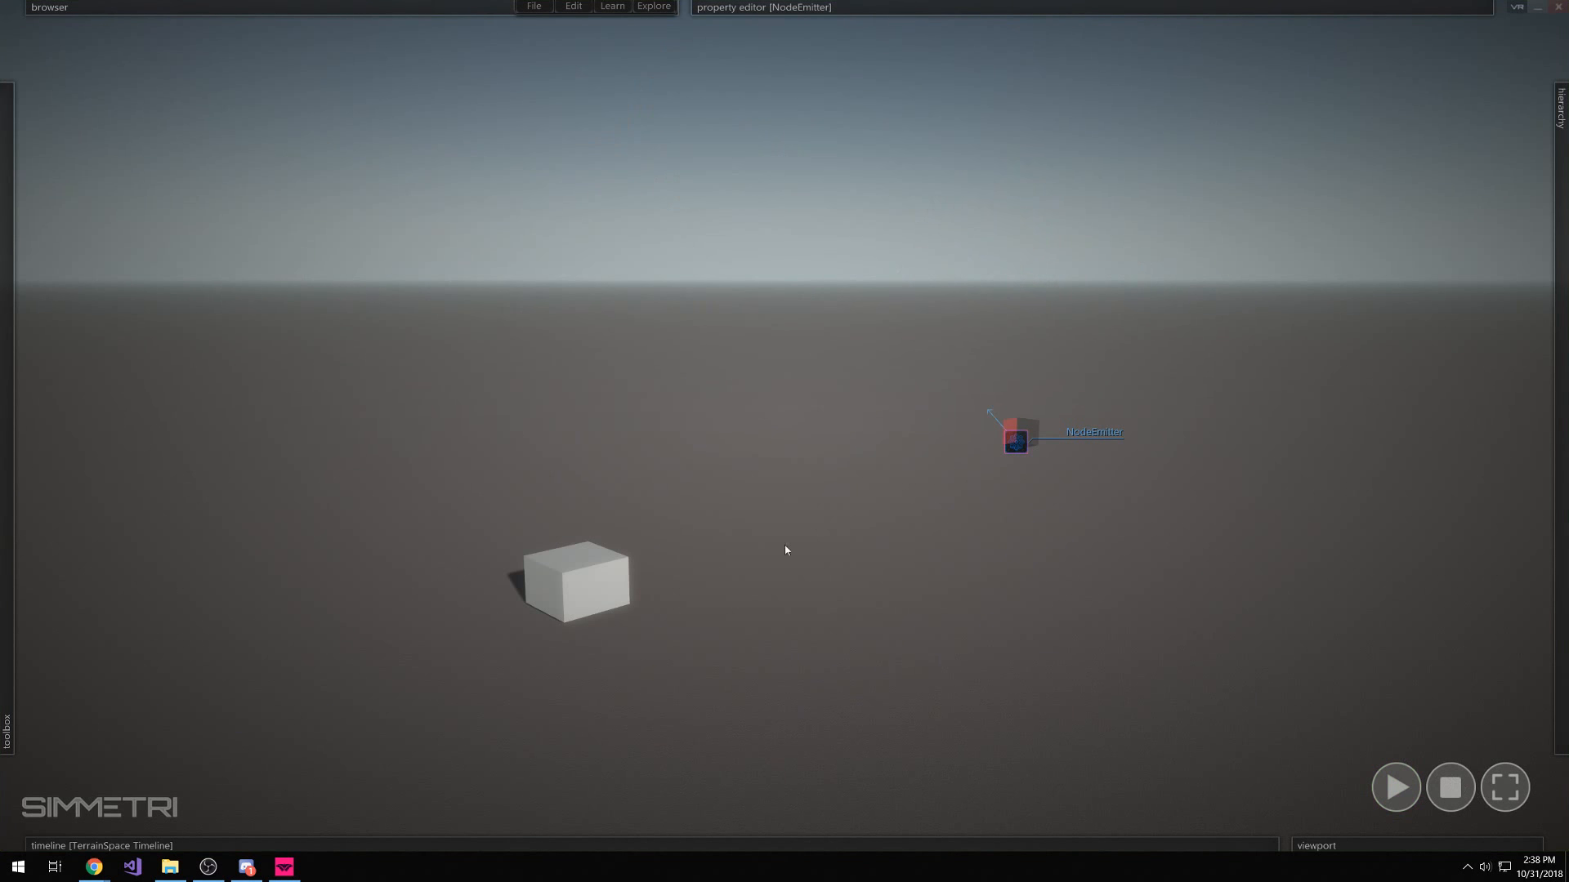
pyautogui.moveTo(786, 551); pyautogui.dragTo(666, 558, button='right')
pyautogui.click(642, 527)
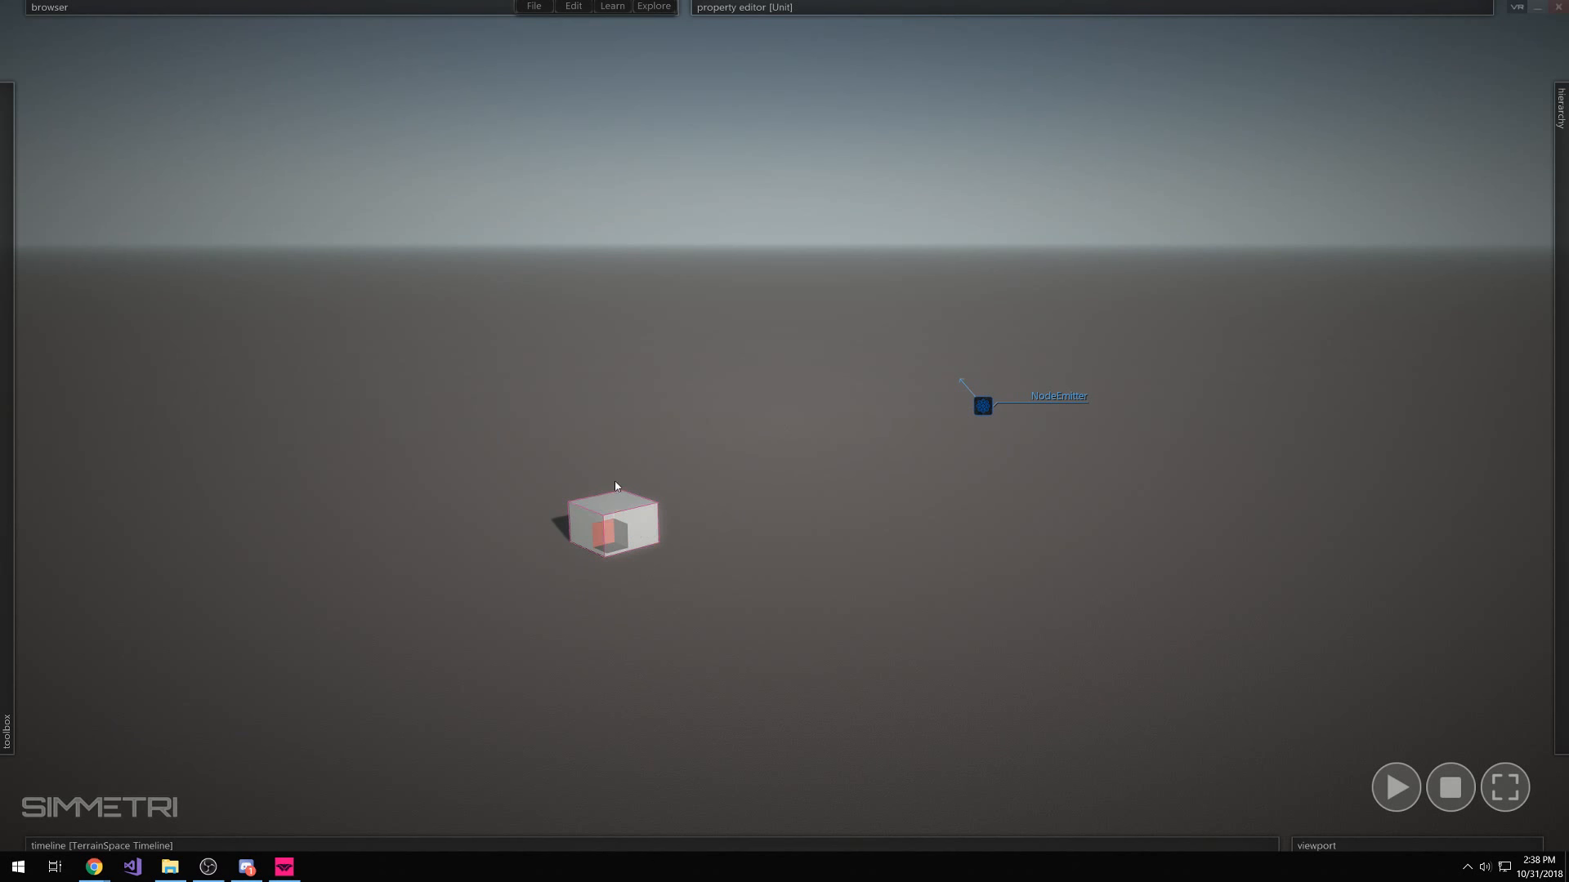
pyautogui.click(743, 508)
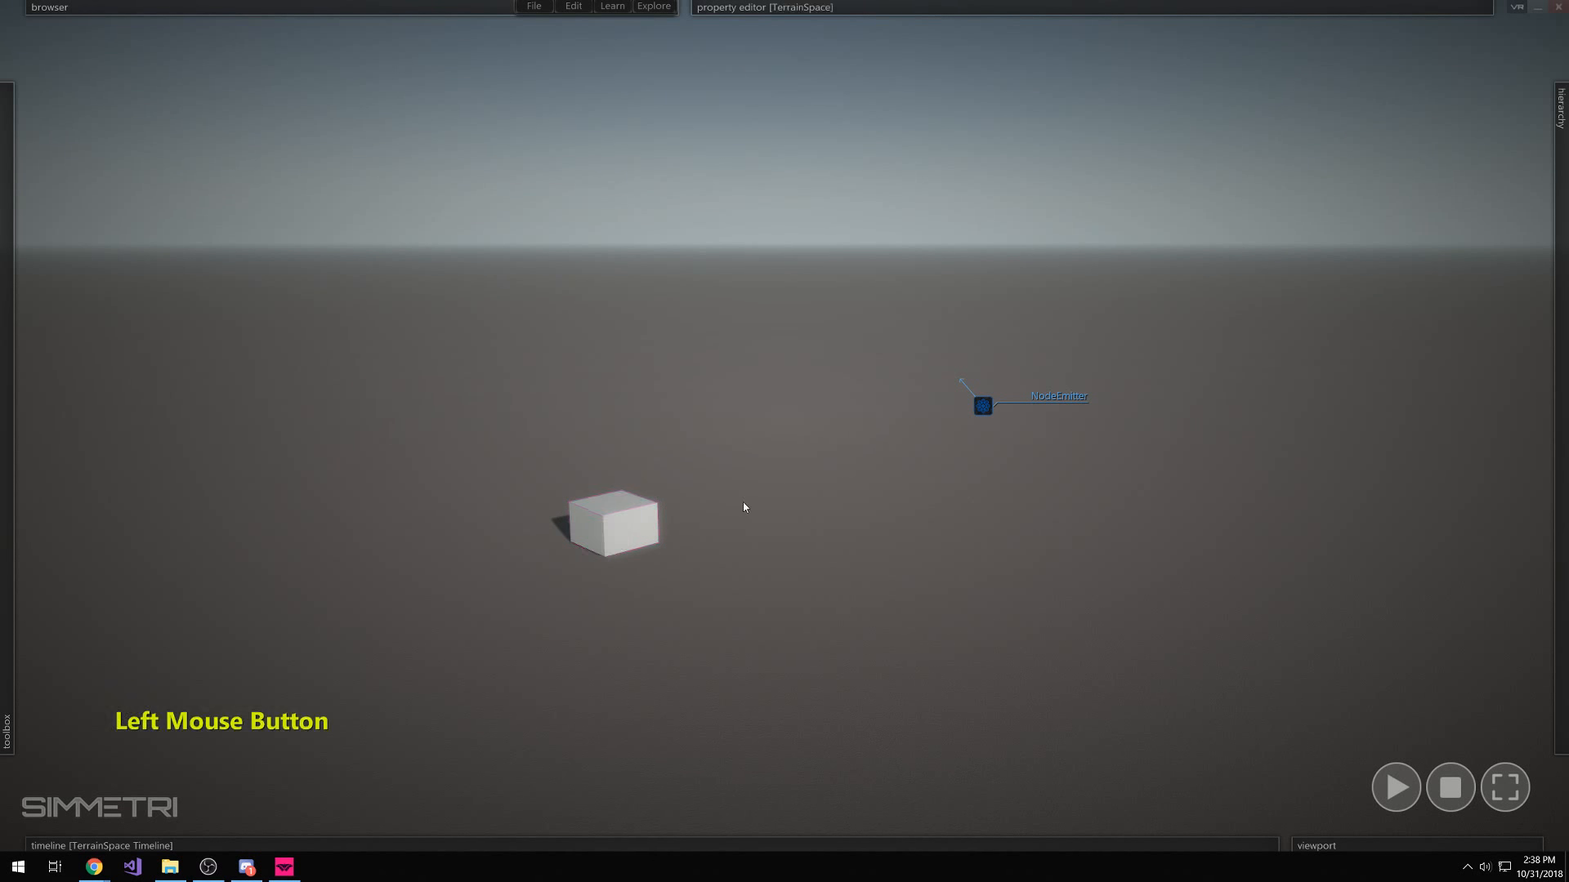
pyautogui.click(984, 406)
pyautogui.press('Delete')
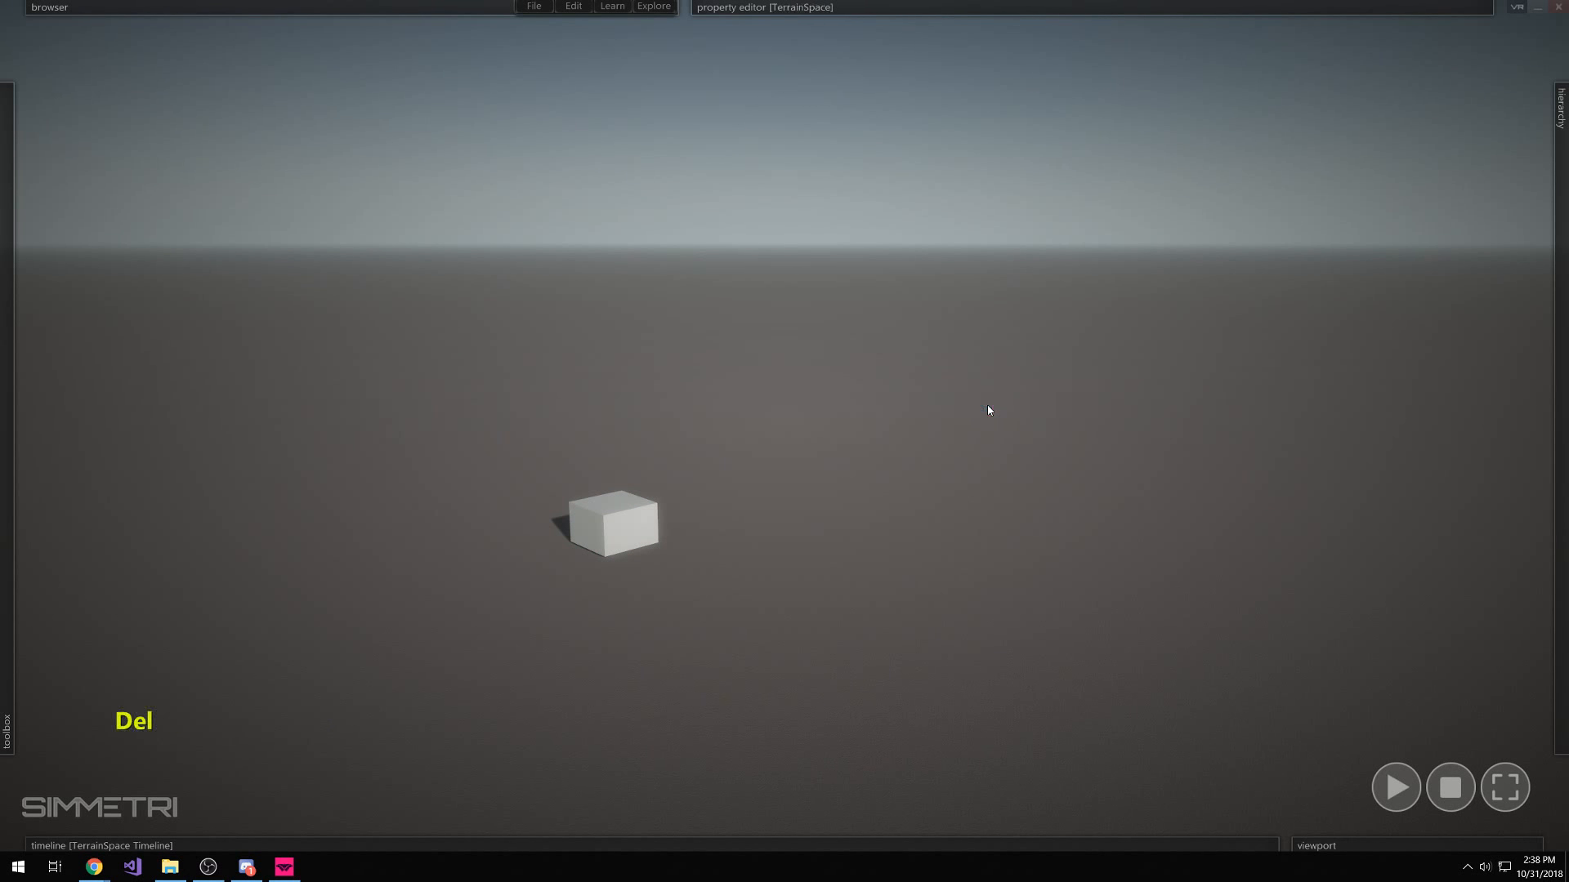
pyautogui.moveTo(987, 406); pyautogui.dragTo(748, 544, button='right')
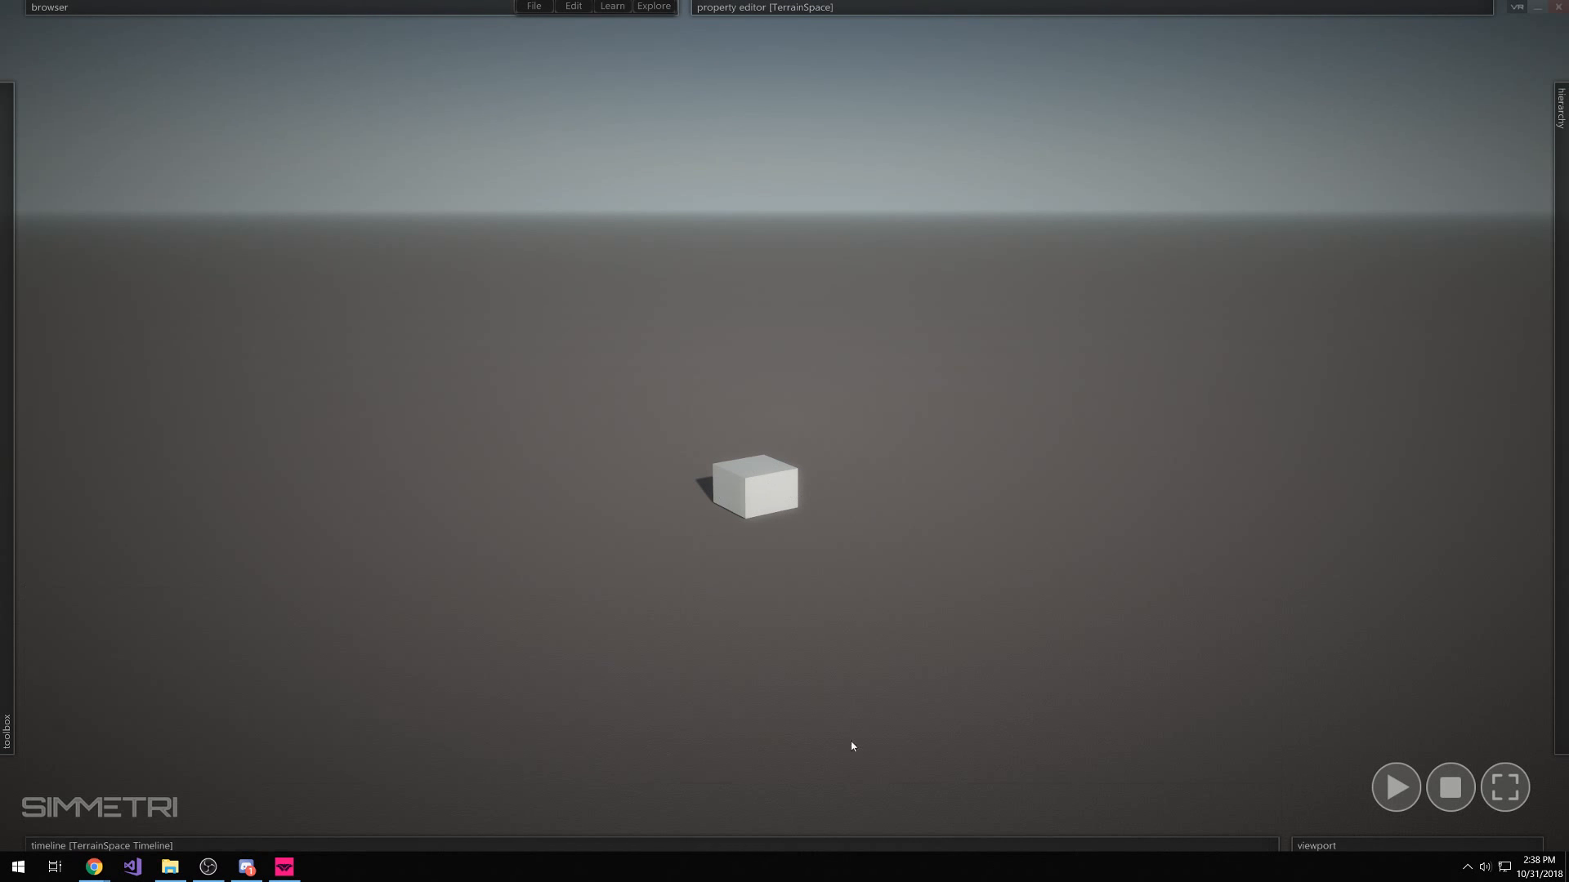
# Draw a plane Trigger standing upright to the left of the box
pyautogui.moveTo(6, 245)
pyautogui.click(77, 234)
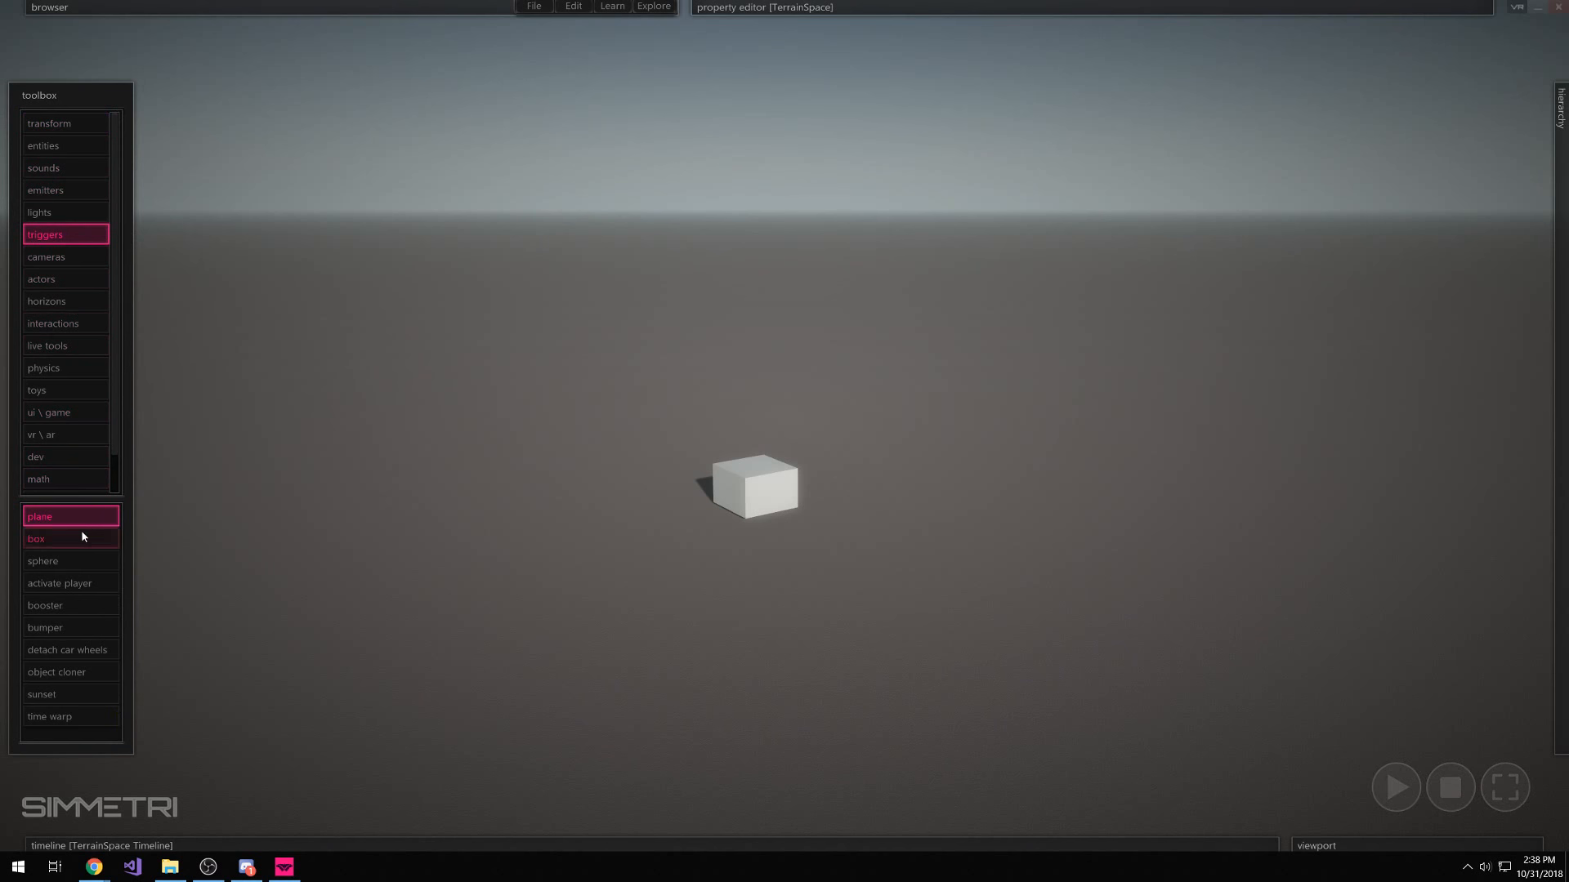
pyautogui.moveTo(567, 485); pyautogui.dragTo(456, 600)
pyautogui.rightClick(530, 530)
pyautogui.moveTo(531, 527)
pyautogui.mouseDown()
pyautogui.moveTo(497, 423)
pyautogui.moveTo(466, 493)
pyautogui.moveTo(346, 505)
pyautogui.moveTo(381, 434)
pyautogui.mouseUp()
# Bring the view closer to the trigger plane and select the box unit
pyautogui.click(752, 494)
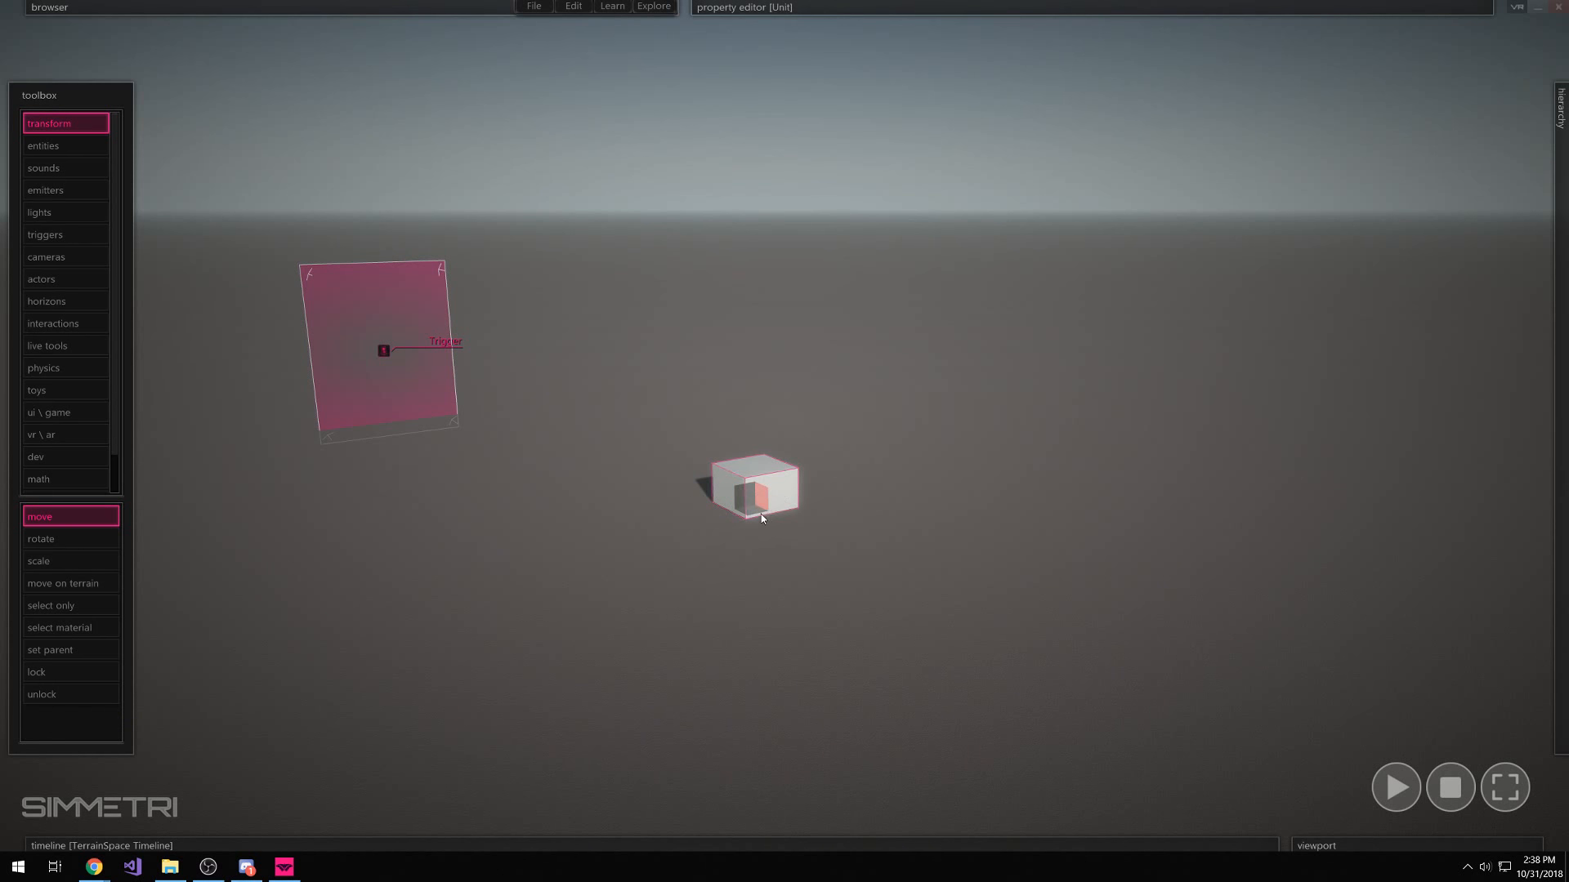
pyautogui.moveTo(762, 514)
pyautogui.mouseDown(button='right')
pyautogui.moveTo(745, 531)
pyautogui.moveTo(742, 508)
pyautogui.mouseUp(button='right')
pyautogui.moveTo(393, 376); pyautogui.dragTo(390, 420)
pyautogui.click(796, 490)
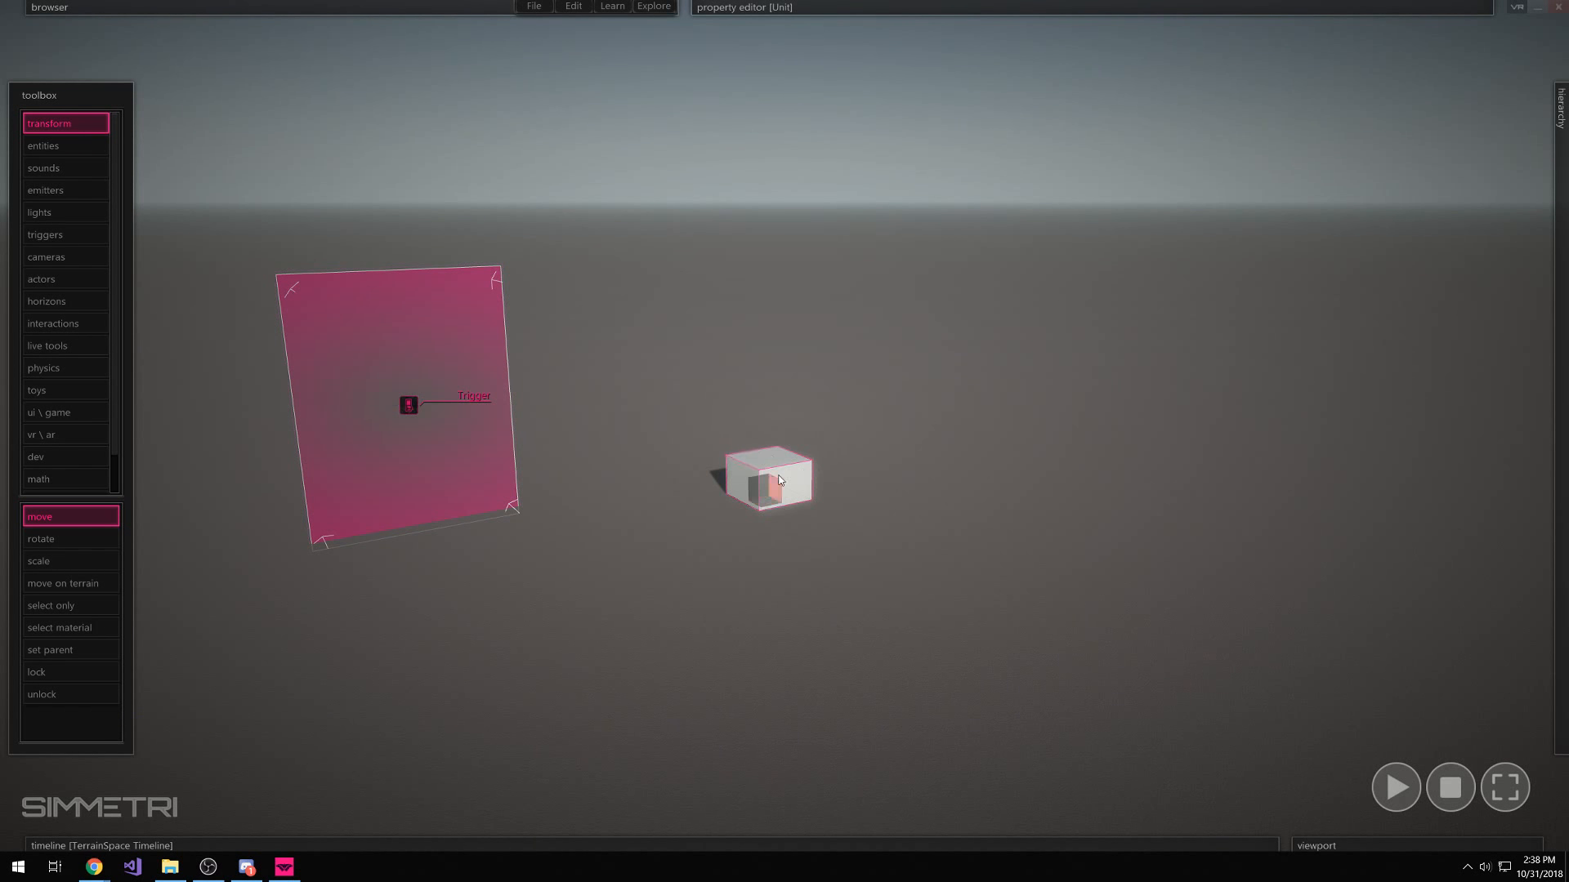
pyautogui.moveTo(890, 8)
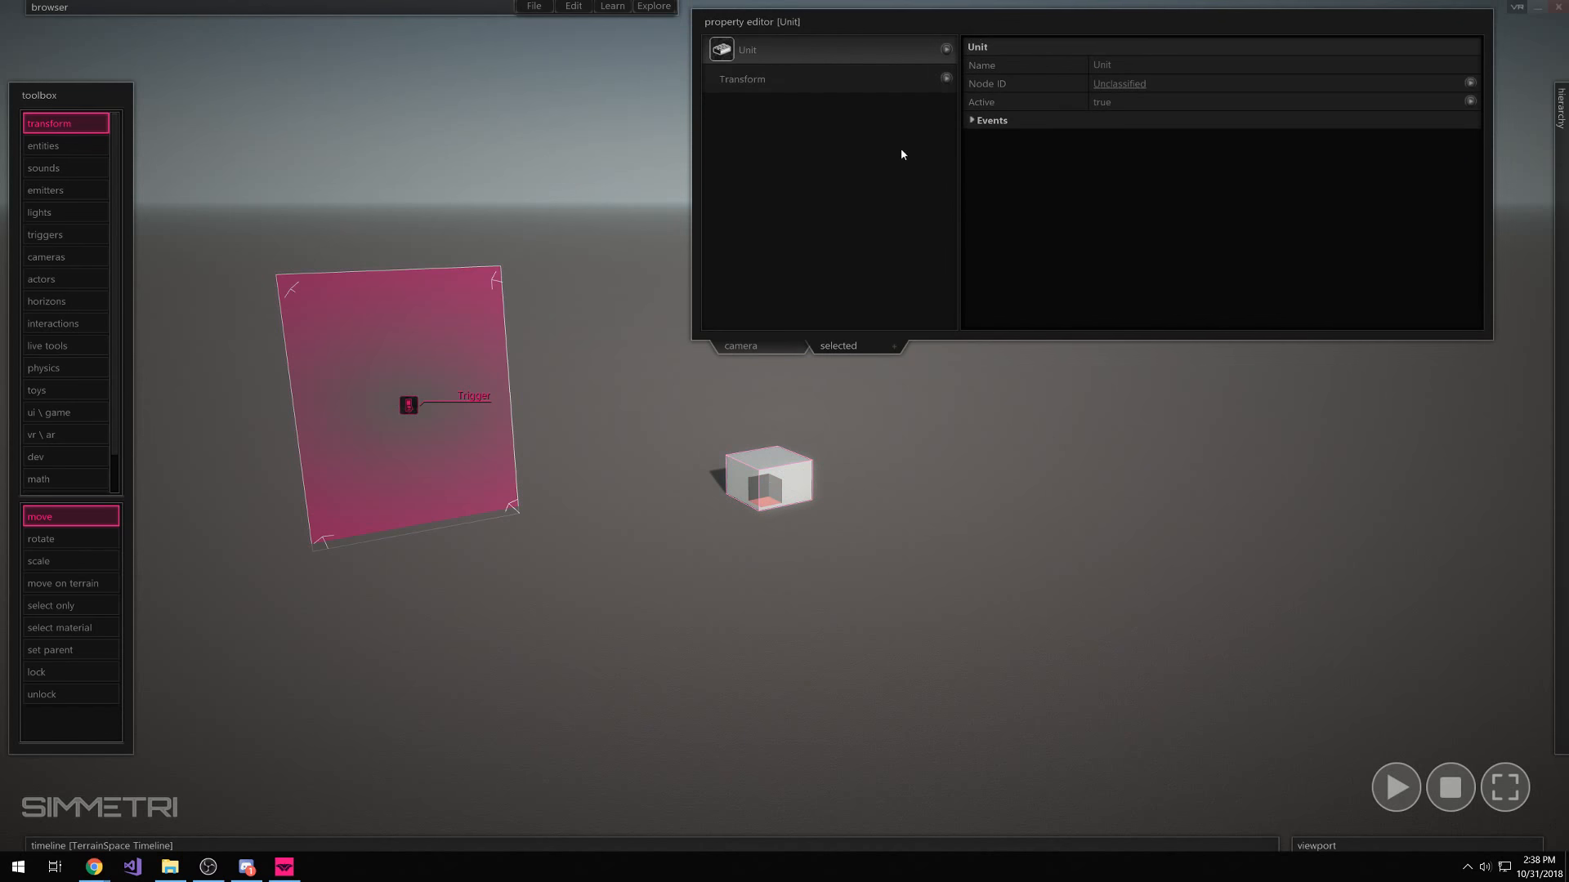
pyautogui.click(770, 477)
pyautogui.moveTo(157, 748)
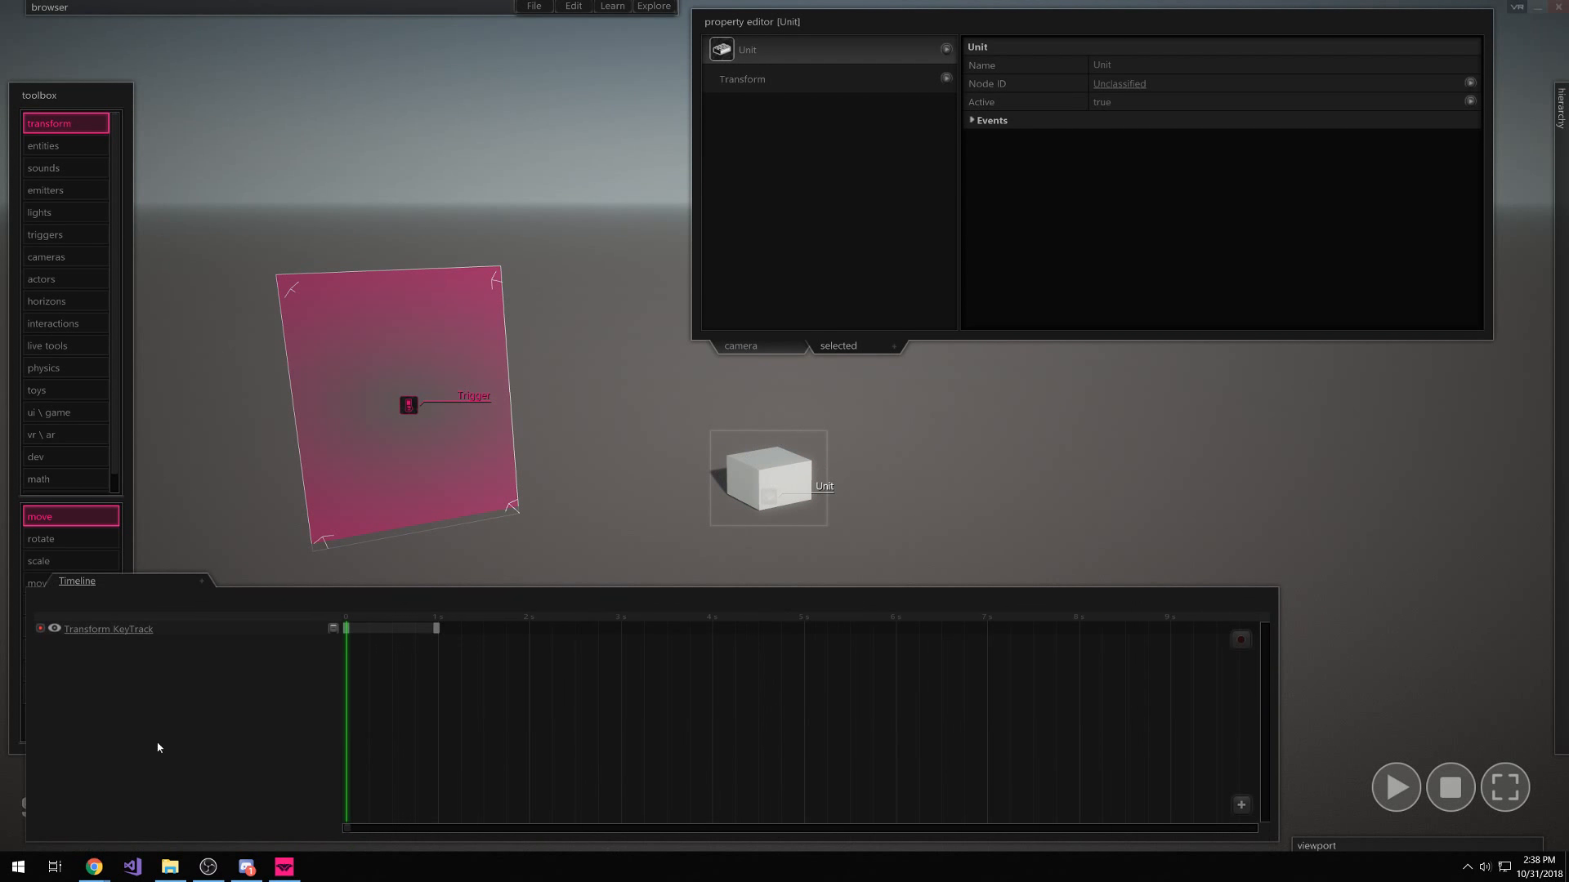
pyautogui.click(80, 588)
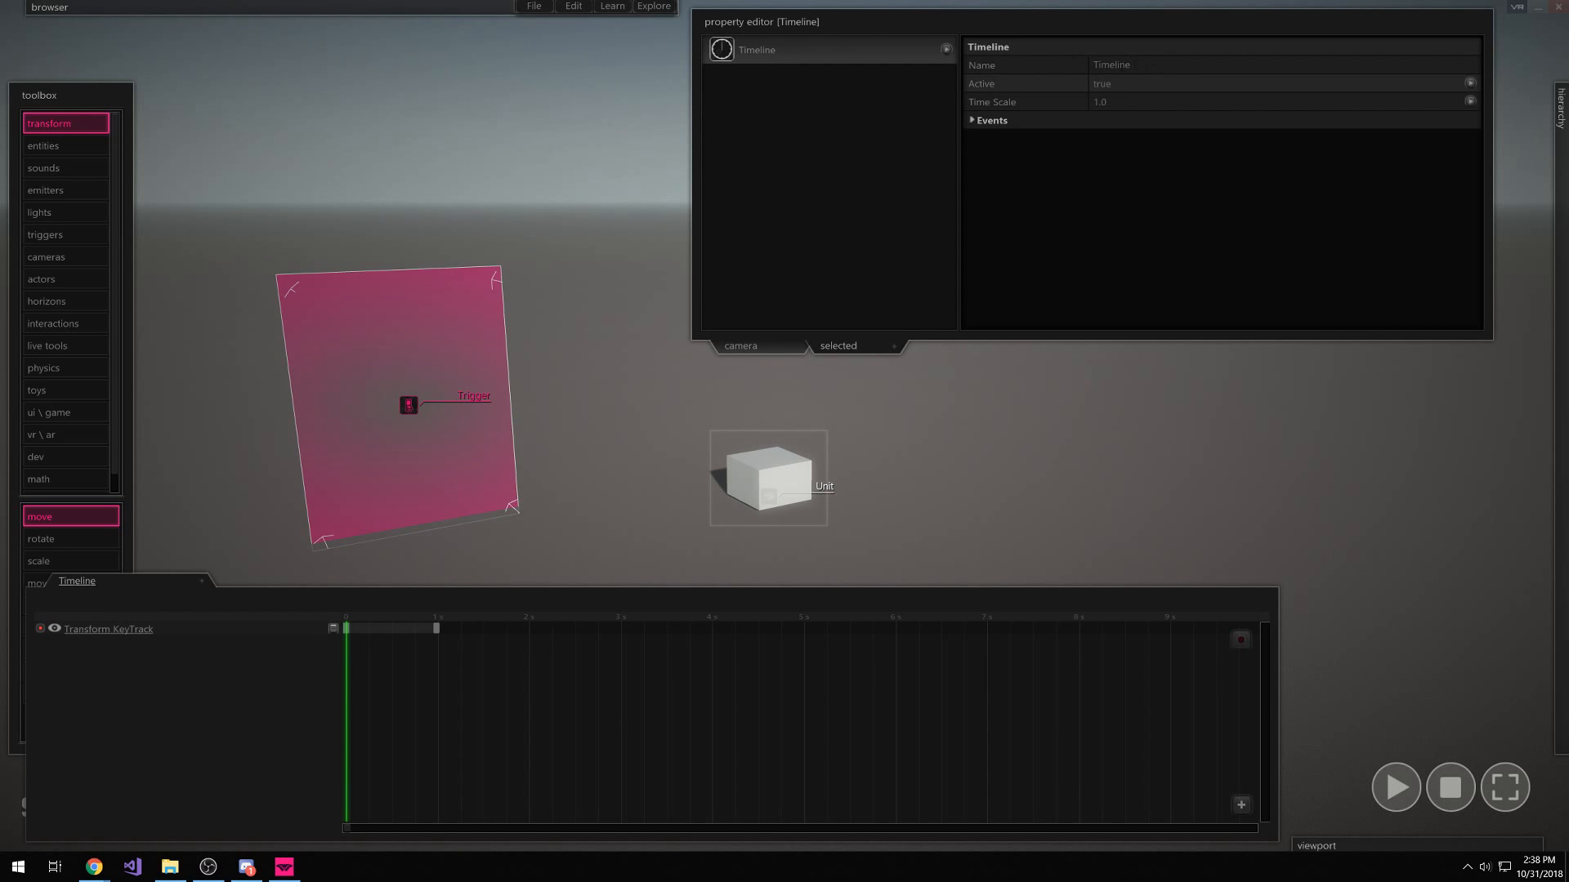
pyautogui.click(1100, 86)
pyautogui.click(1034, 247)
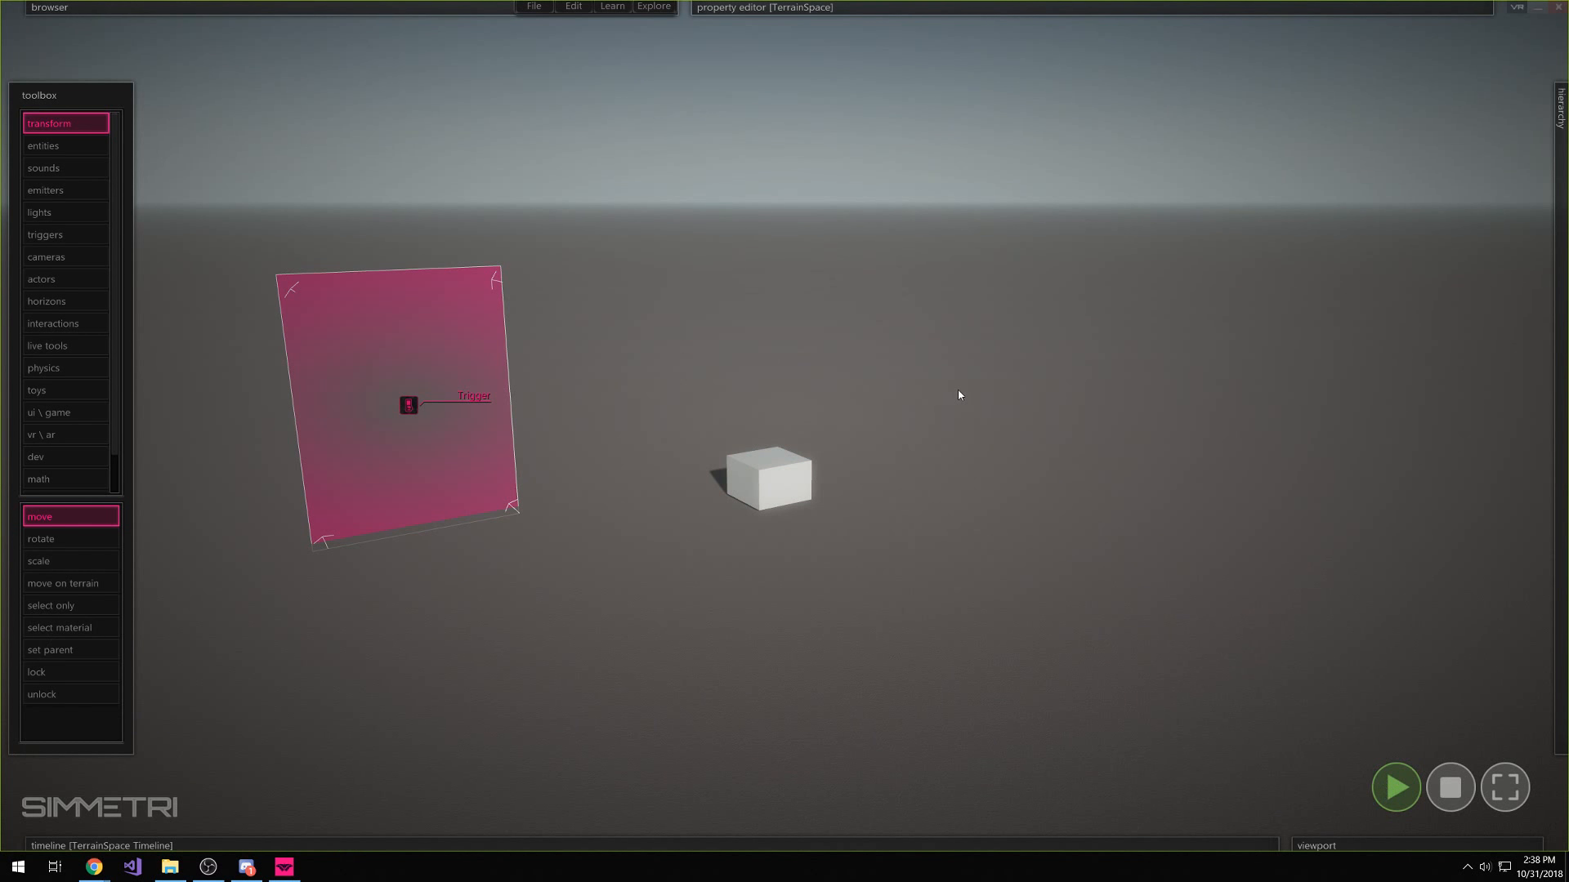
# Stop playback, then open the trigger plane's script showing the empty onEnter function
pyautogui.click(1444, 798)
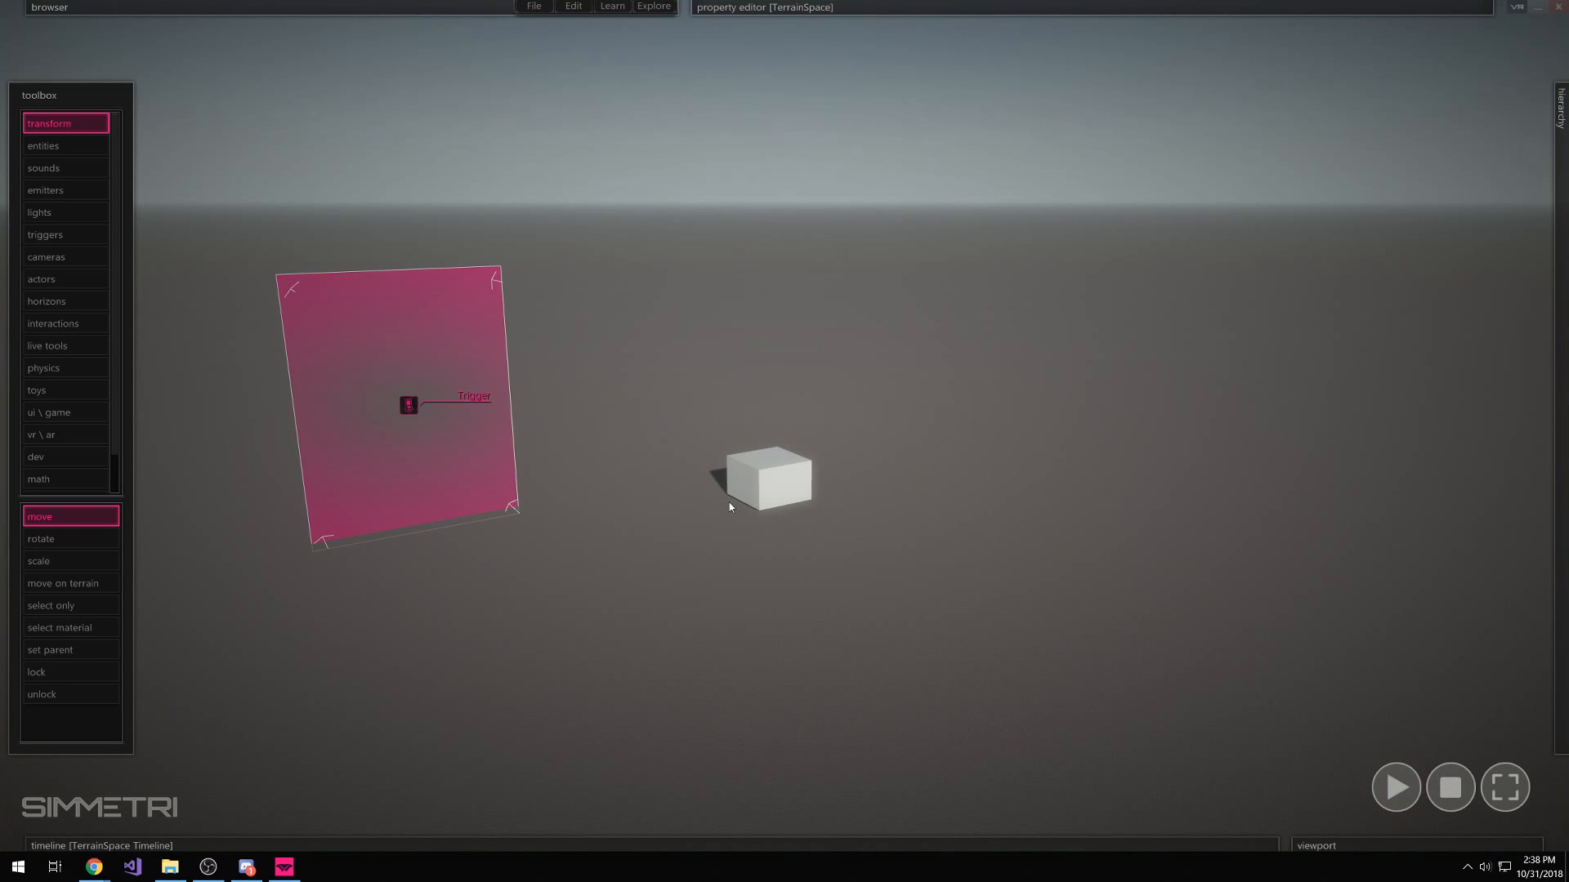
pyautogui.click(795, 491)
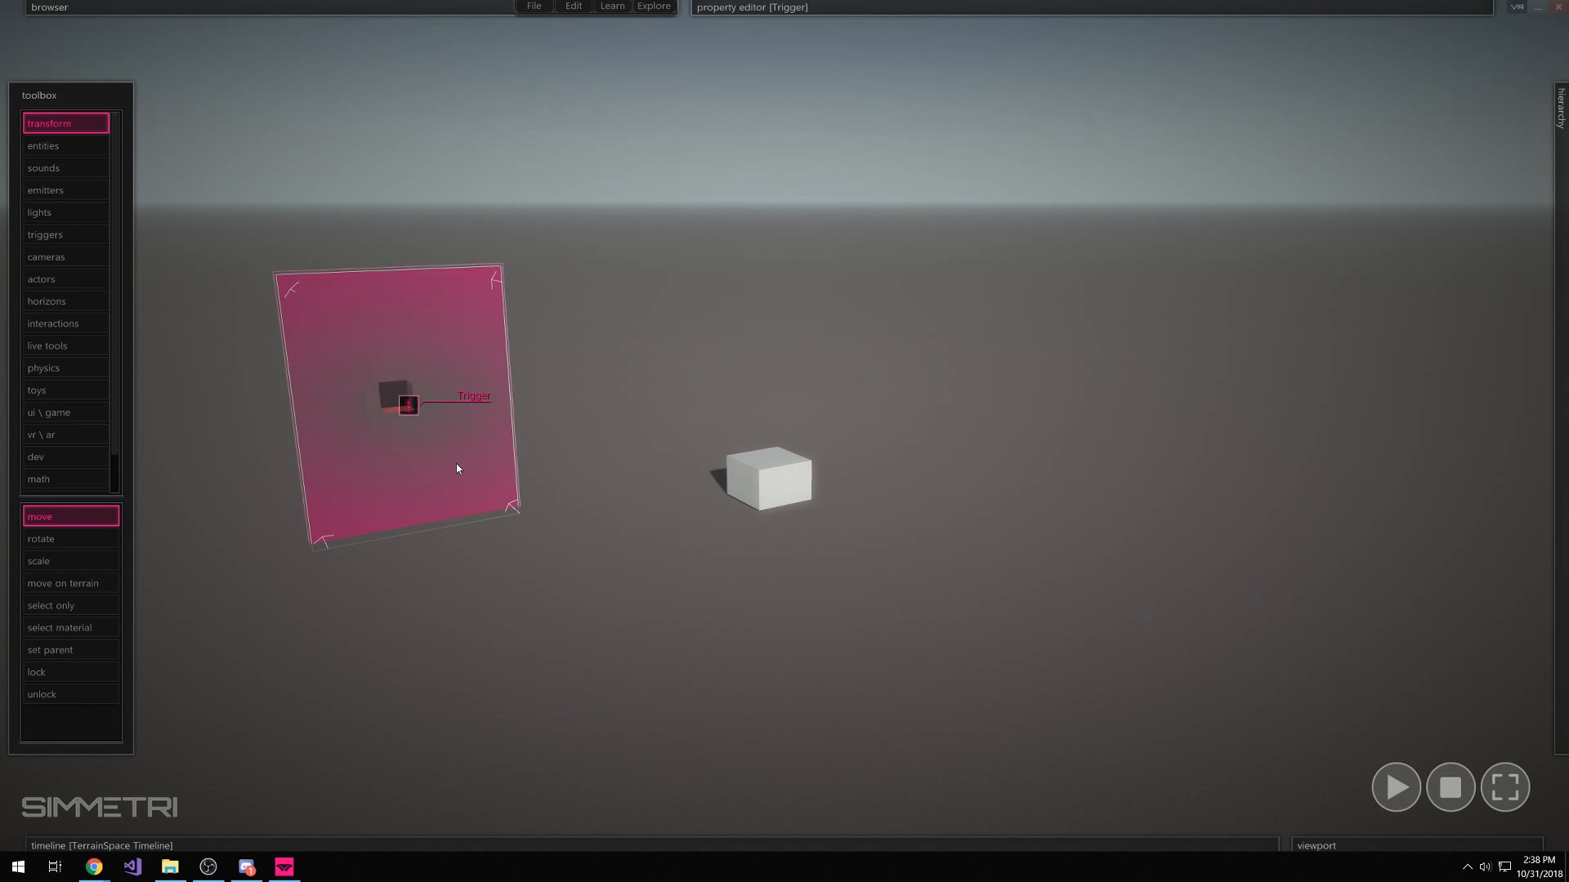
pyautogui.click(467, 482)
pyautogui.doubleClick(452, 418)
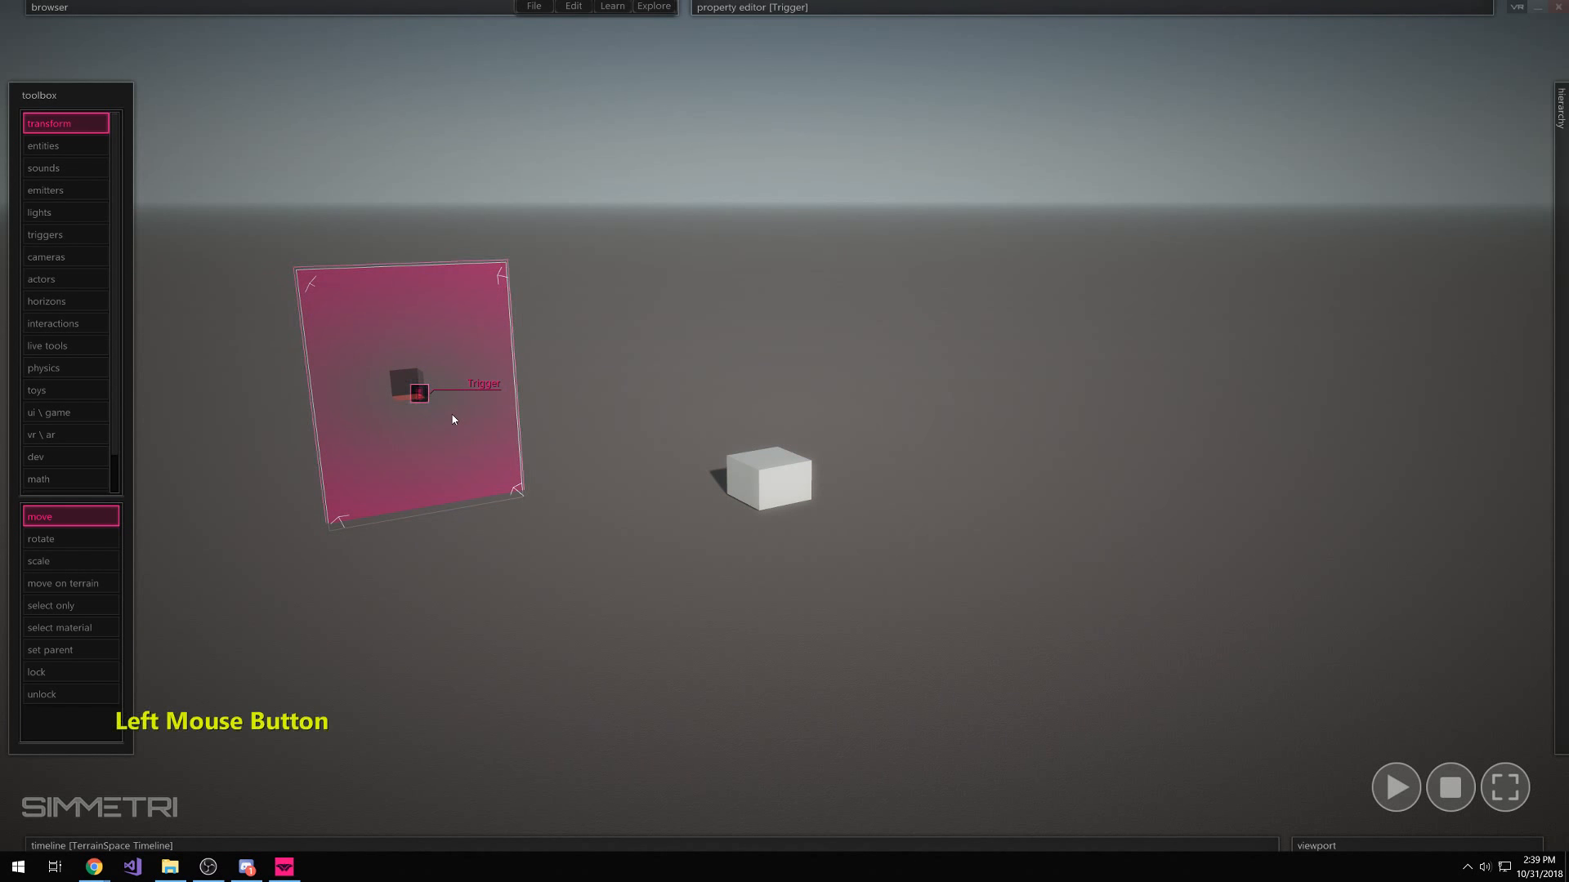
pyautogui.moveTo(494, 591); pyautogui.dragTo(498, 598)
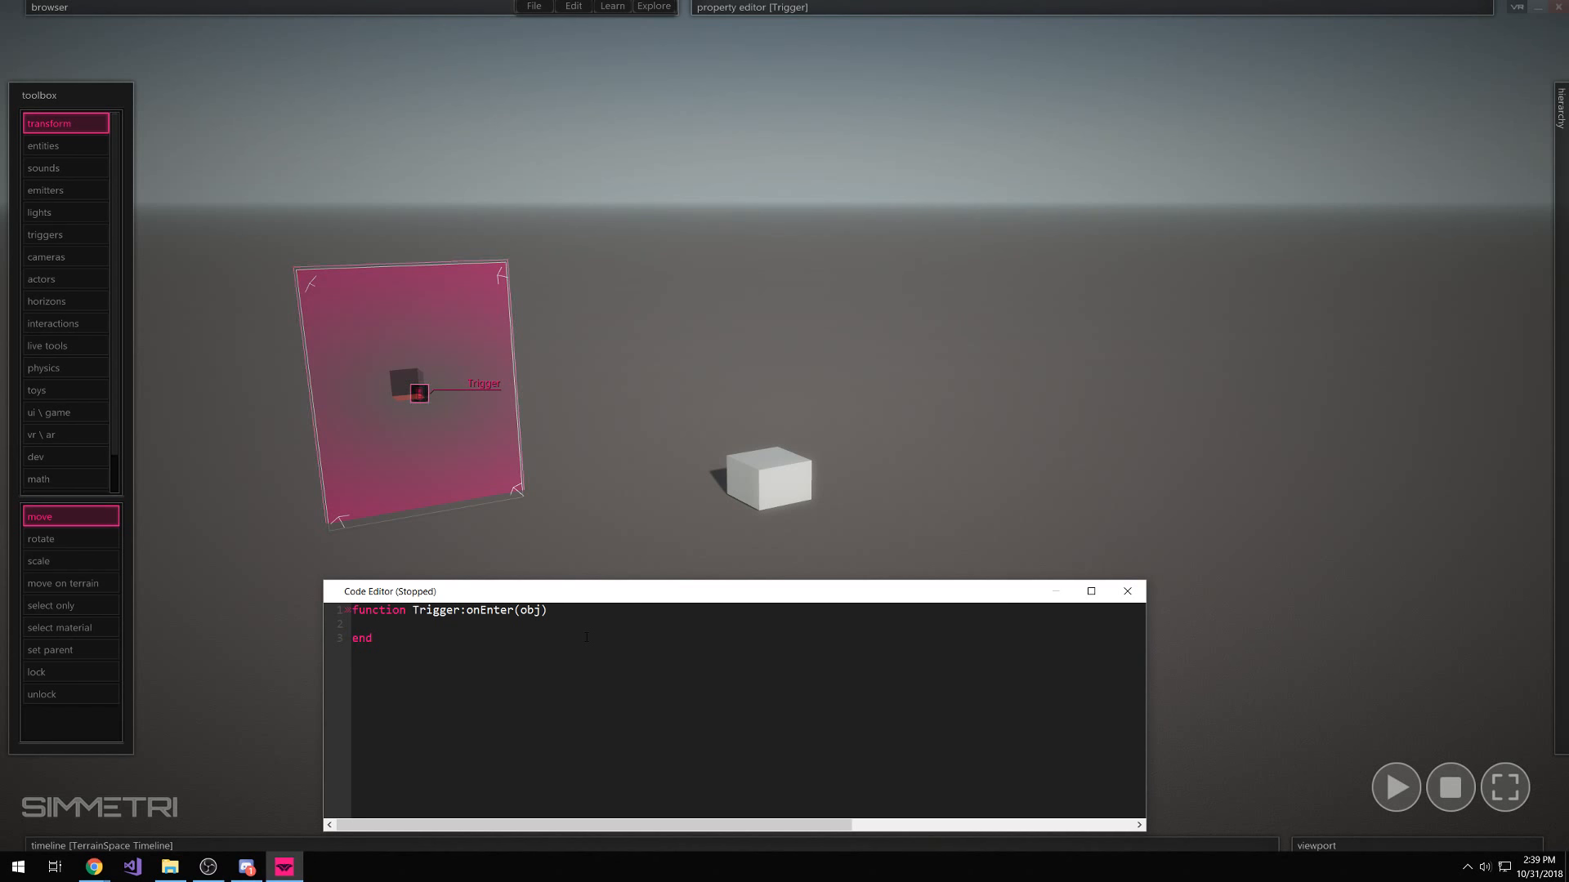
# Insert a findObjectByUid lookup of the box unit and add a Unit:getTimeline call
pyautogui.click(799, 465)
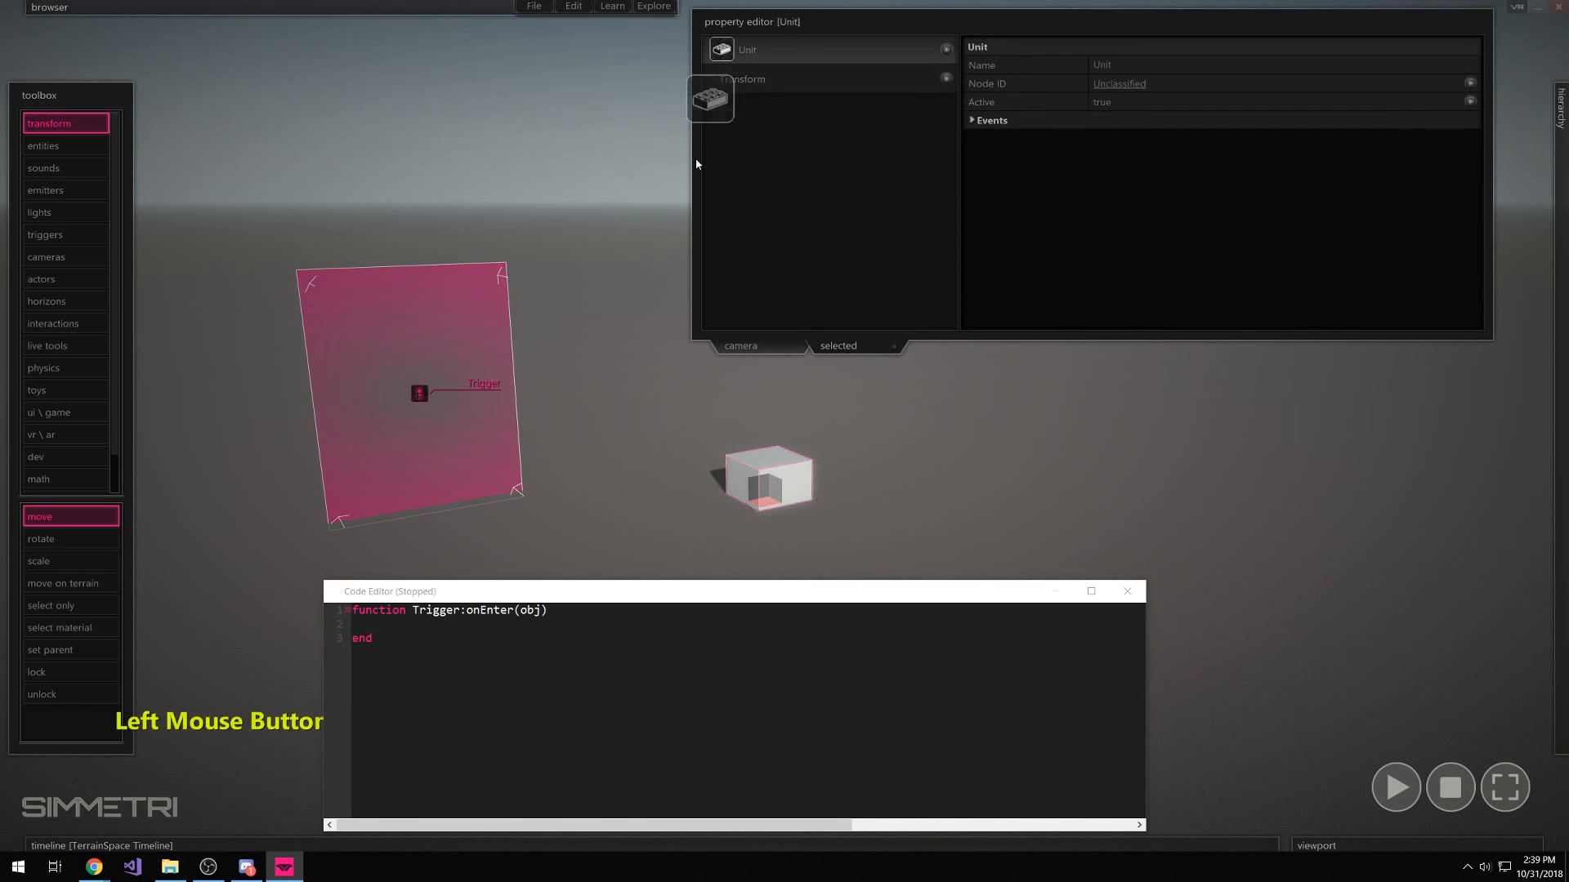
pyautogui.moveTo(447, 619); pyautogui.dragTo(448, 624)
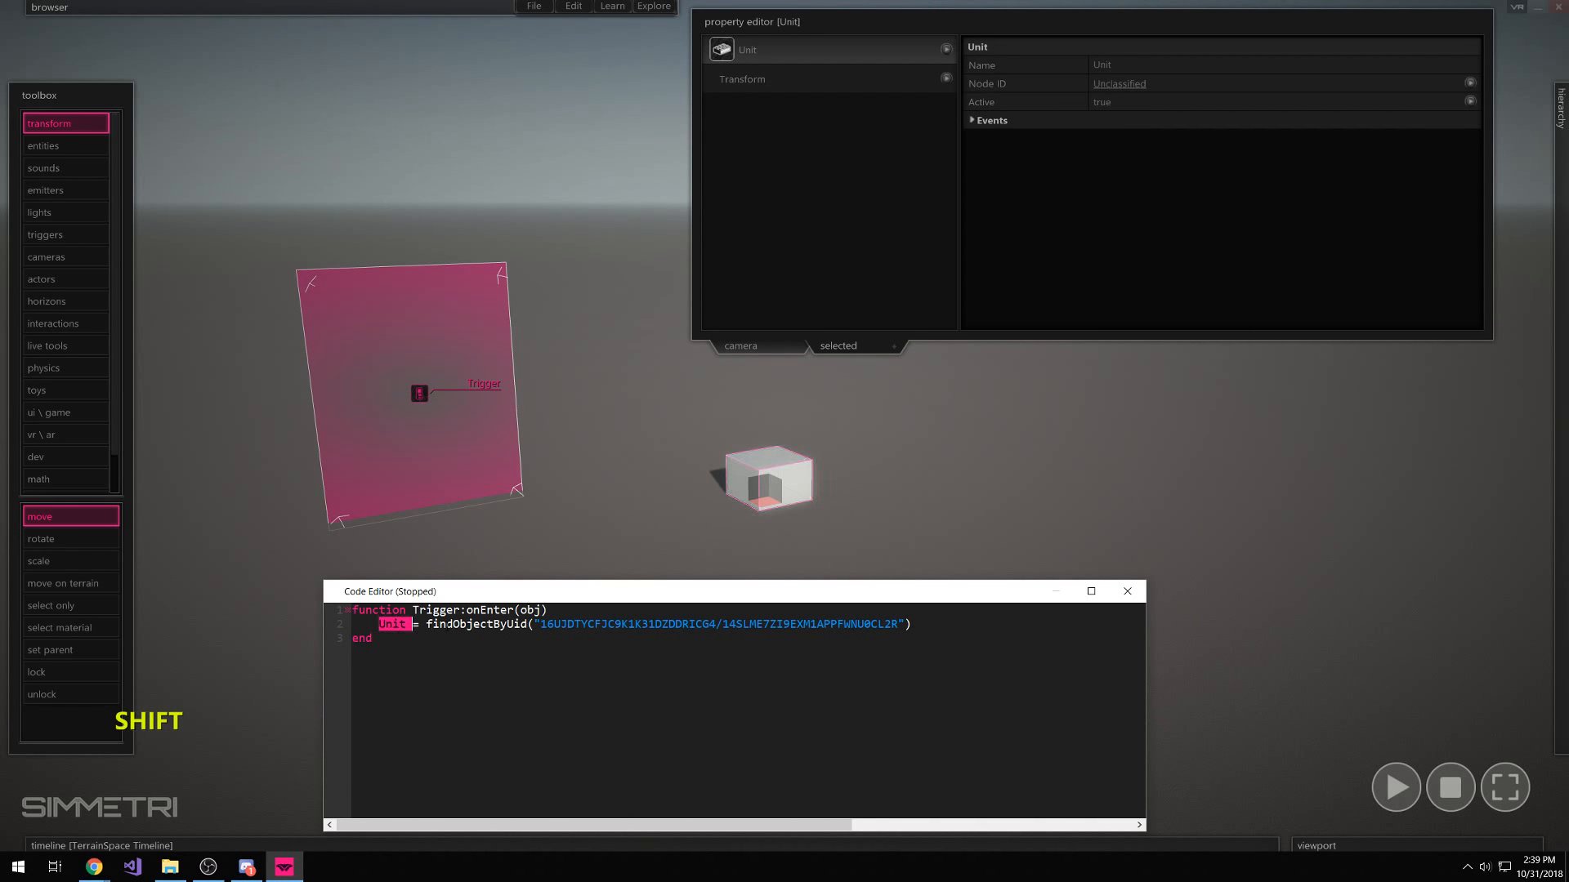
pyautogui.press('Down')
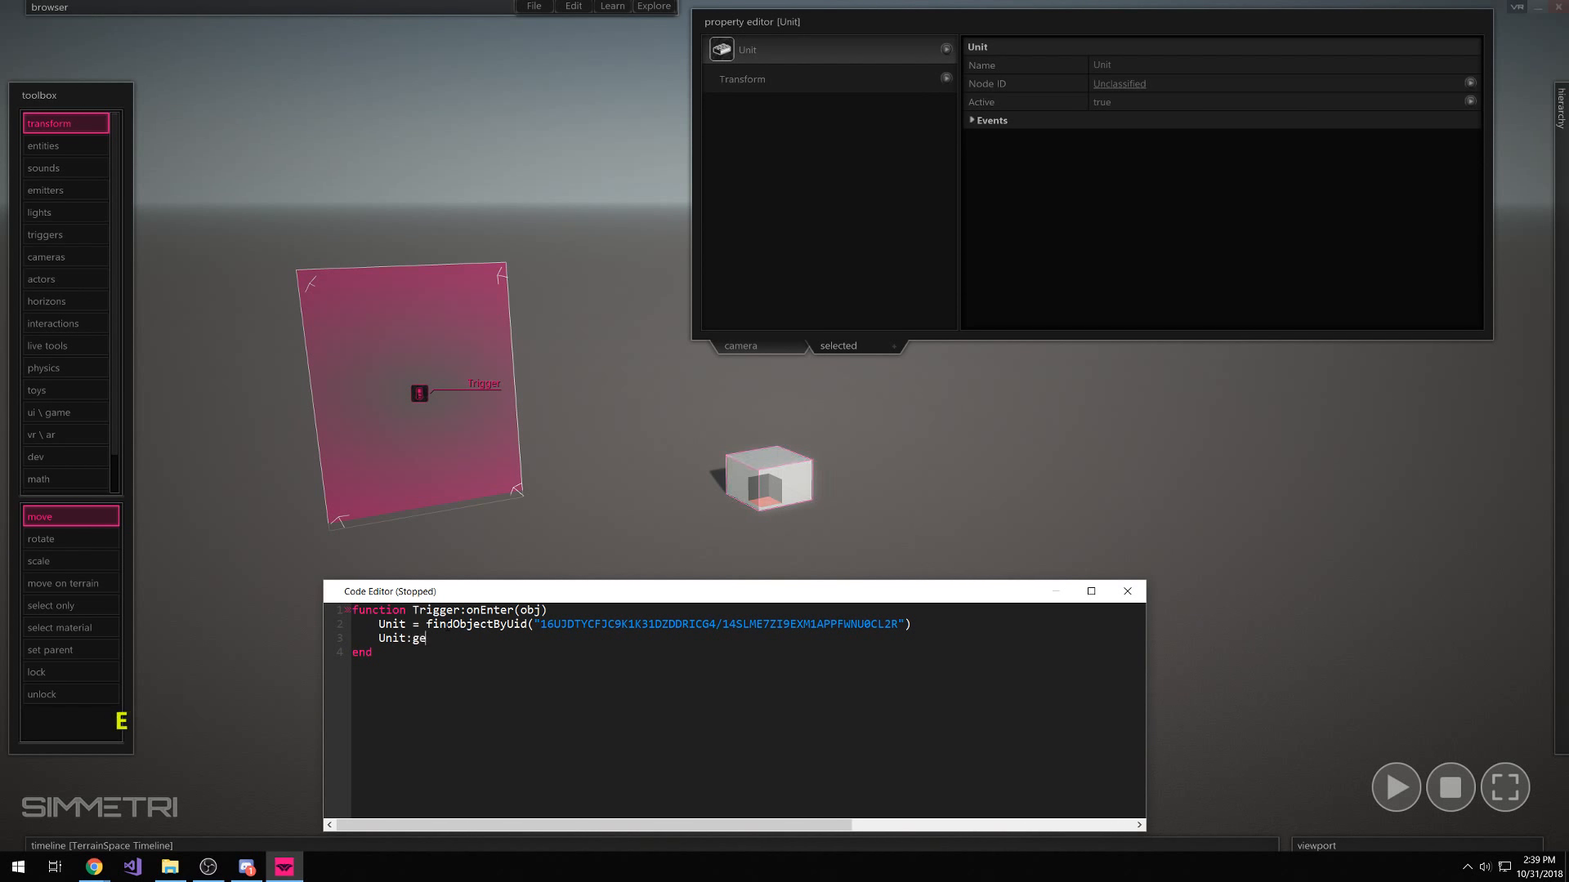
pyautogui.press('BackSpace')
pyautogui.press('BackSpace')
pyautogui.press('BackSpace')
pyautogui.write('ti')
pyautogui.press('Left')
# Open the F1 reference help for getTimeline, browse to the Bundle page, and move it aside
pyautogui.press('F1')
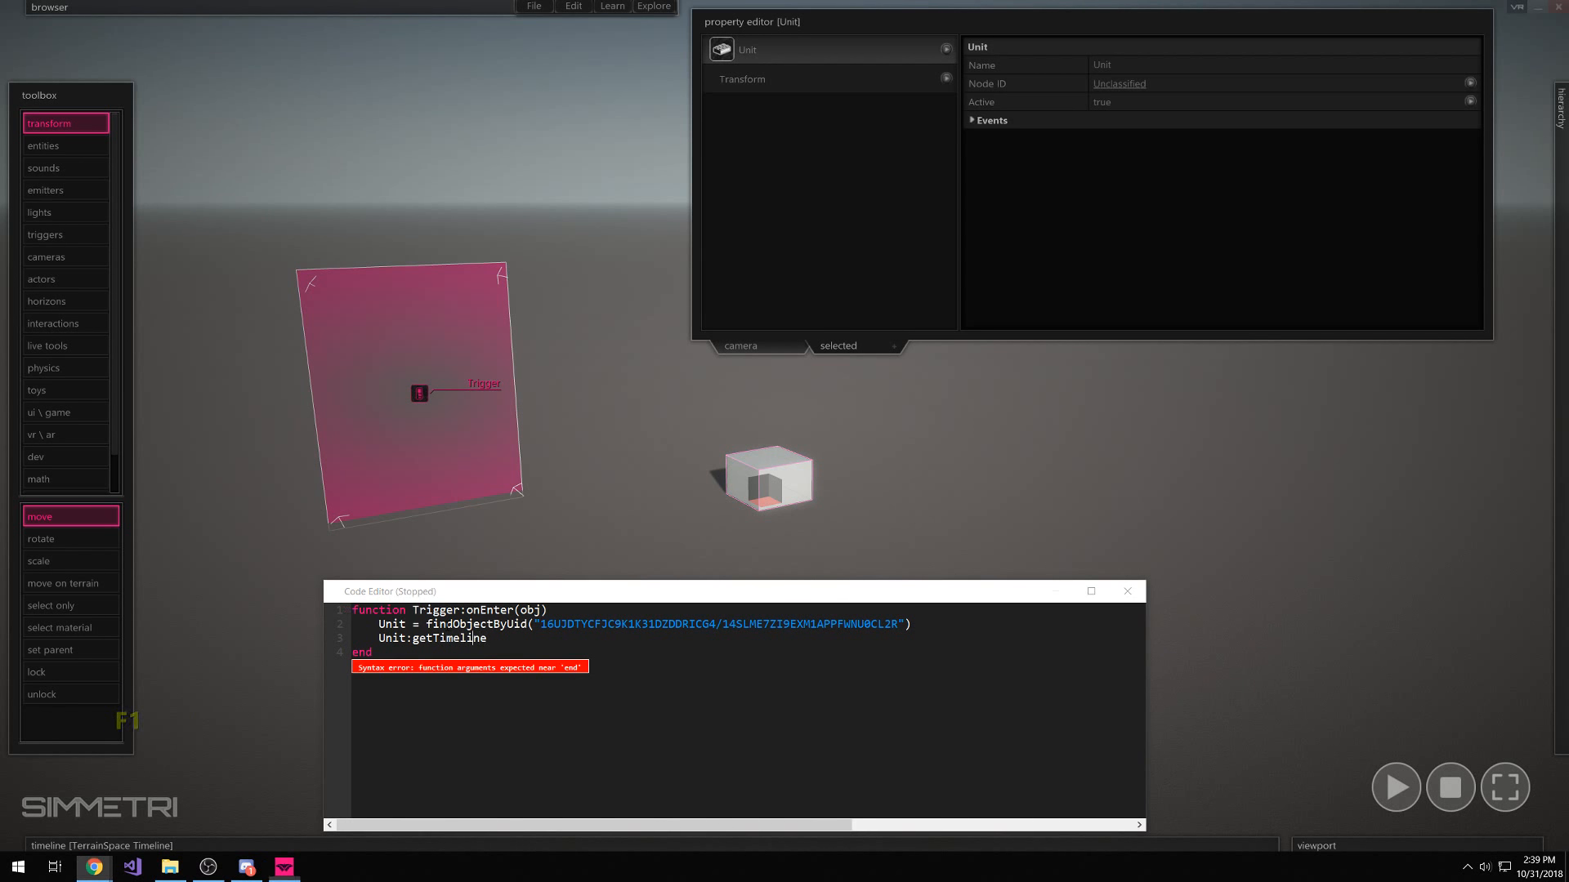
pyautogui.moveTo(1567, 457)
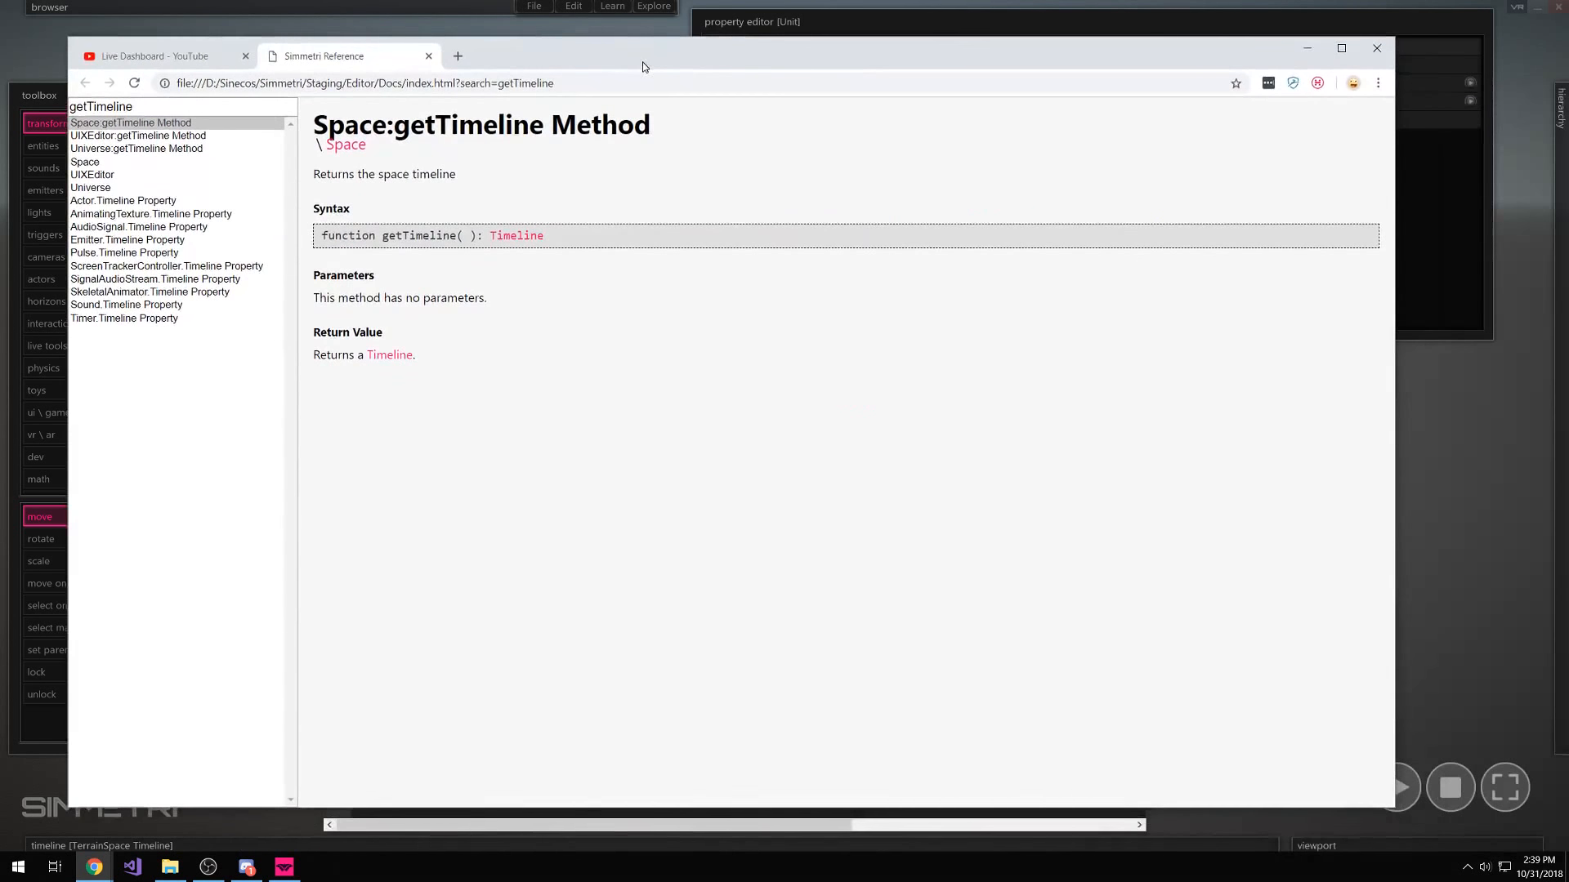
pyautogui.click(363, 155)
pyautogui.click(364, 155)
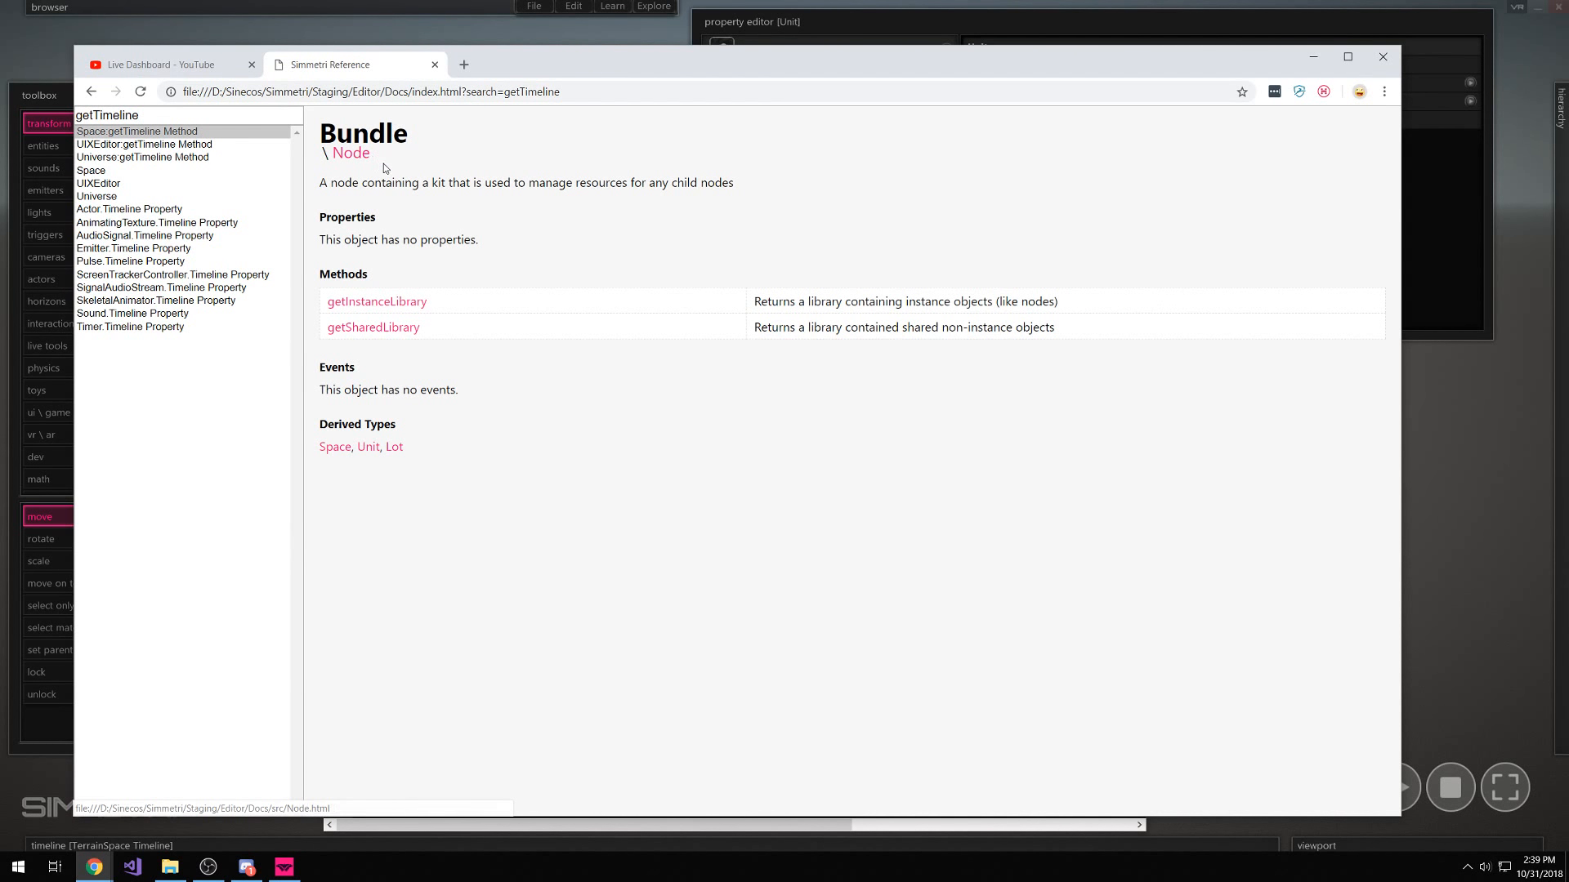
pyautogui.moveTo(615, 61); pyautogui.dragTo(1568, 73)
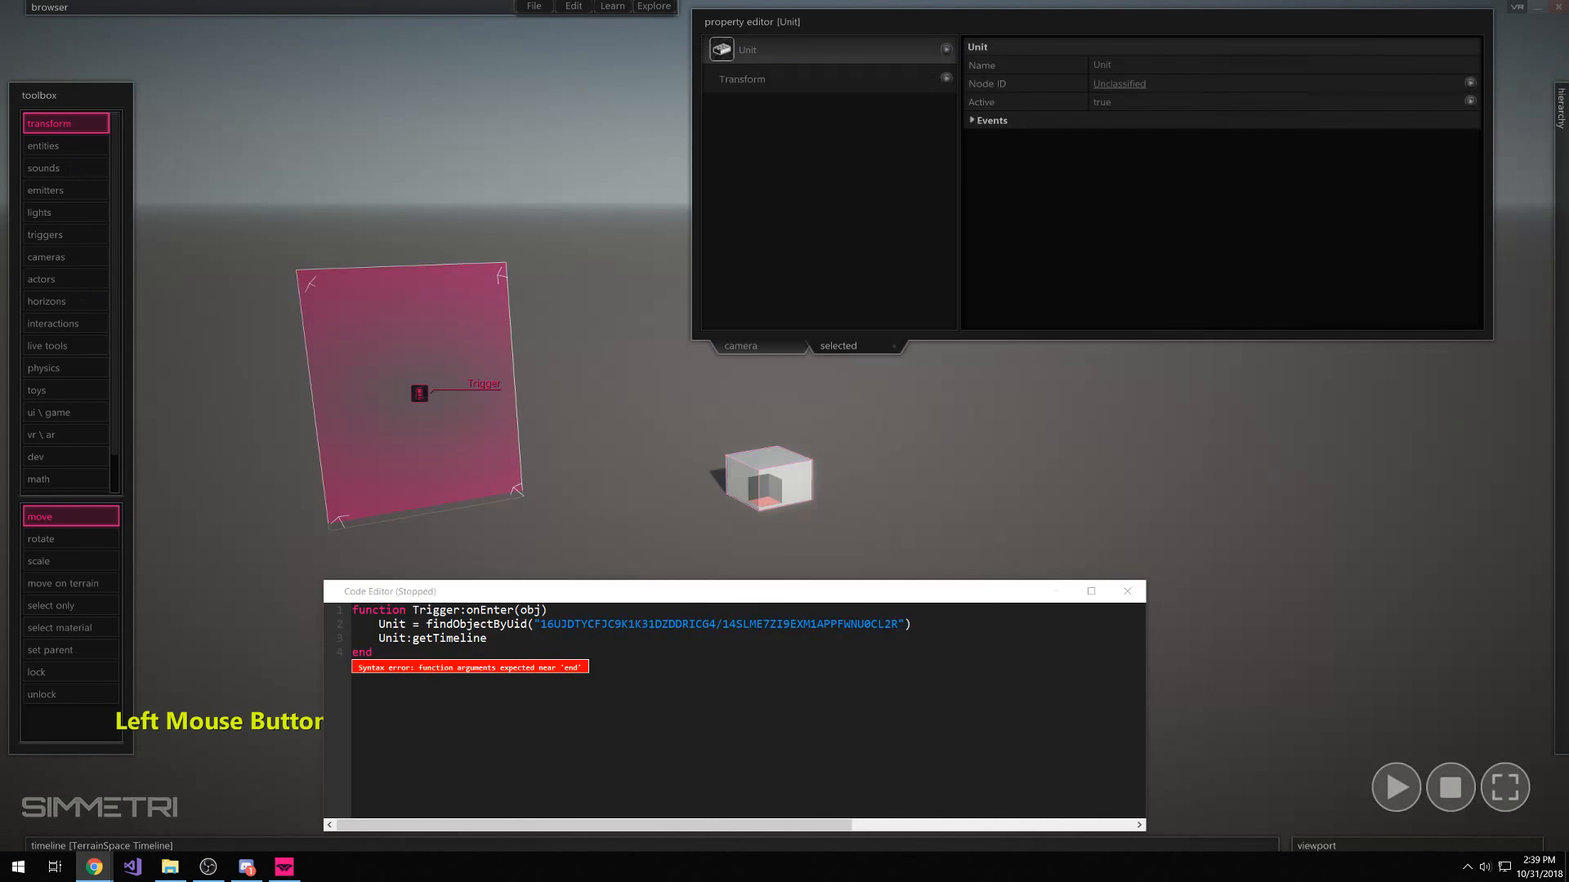
# Replace getTimeline with getInstanceLibrary():findObjectByName("Timeline") and select the box to inspect it
pyautogui.click(511, 637)
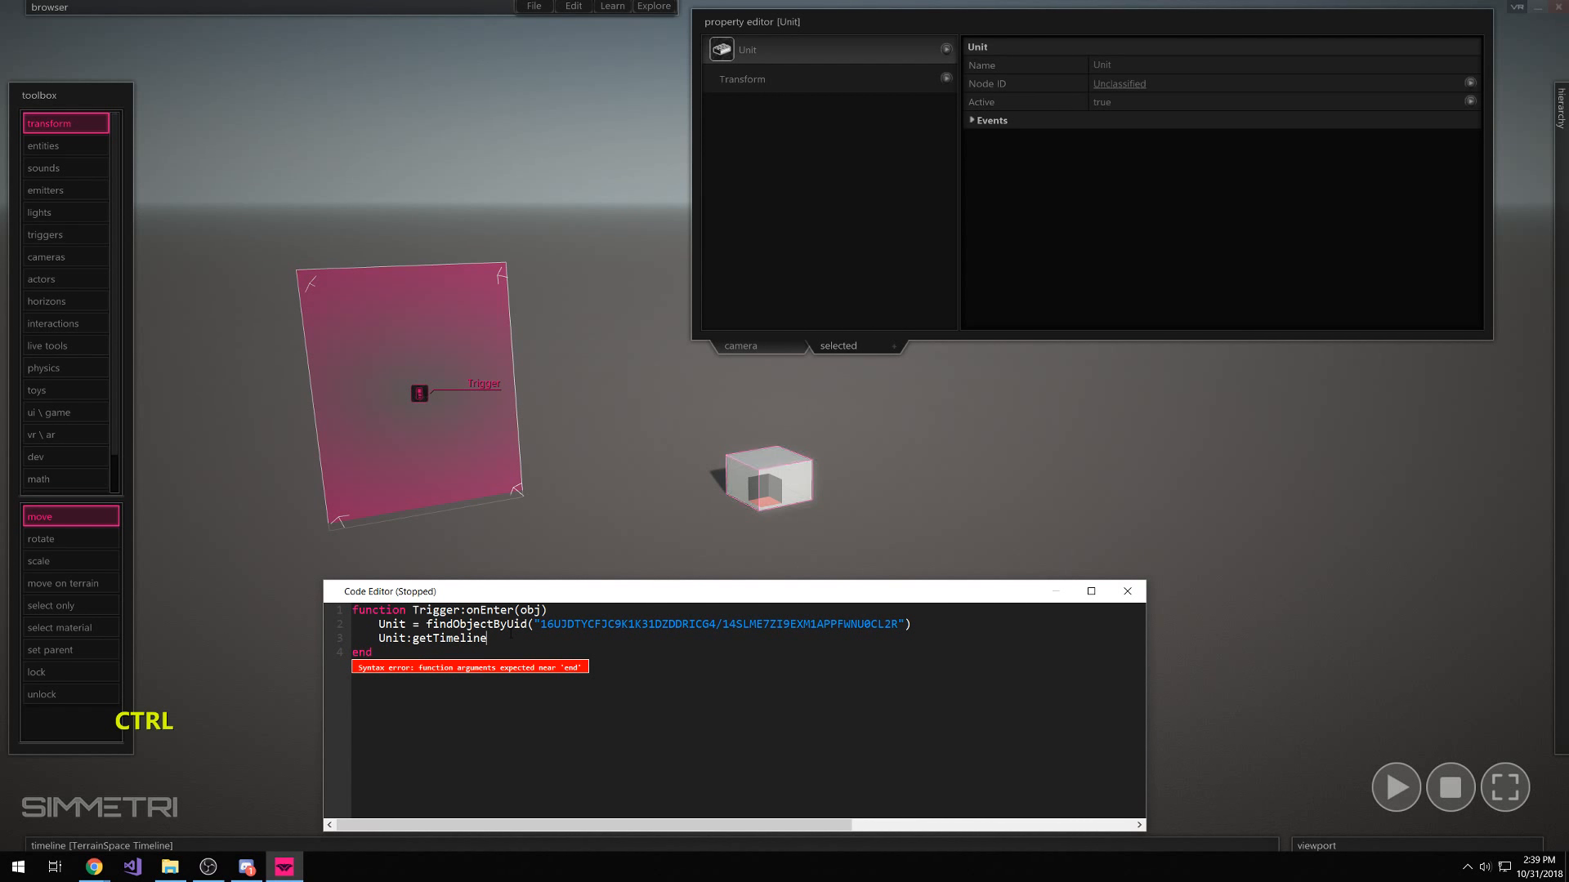
pyautogui.hotkey('ctrl', 'BackSpace')
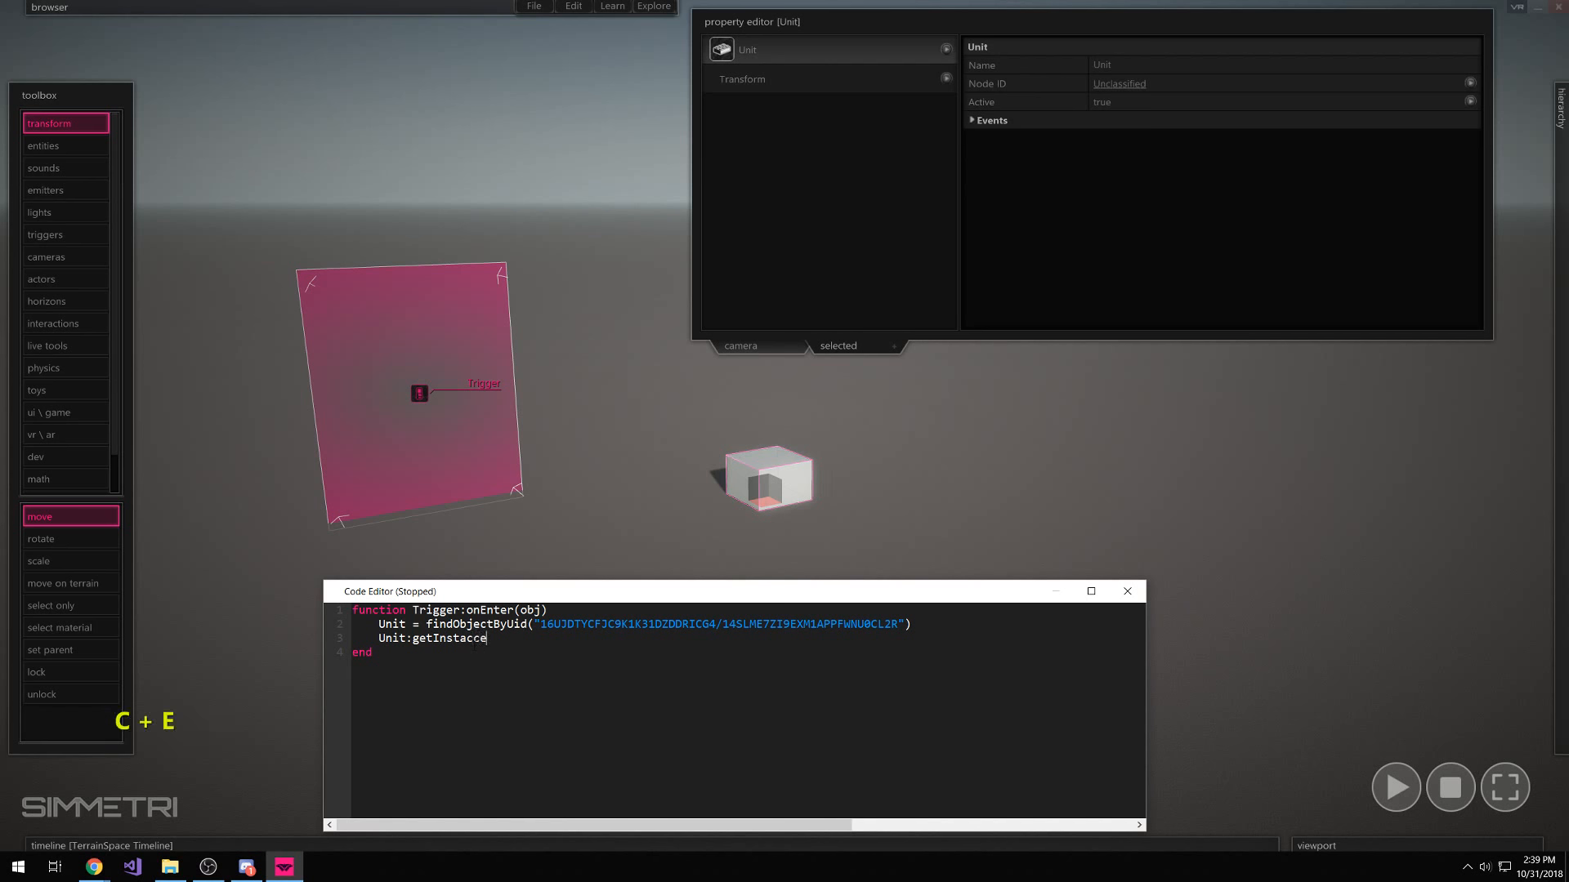
pyautogui.press('BackSpace')
pyautogui.press('BackSpace')
pyautogui.write('eLi')
pyautogui.press('BackSpace')
pyautogui.press('BackSpace')
pyautogui.press('BackSpace')
pyautogui.press('BackSpace')
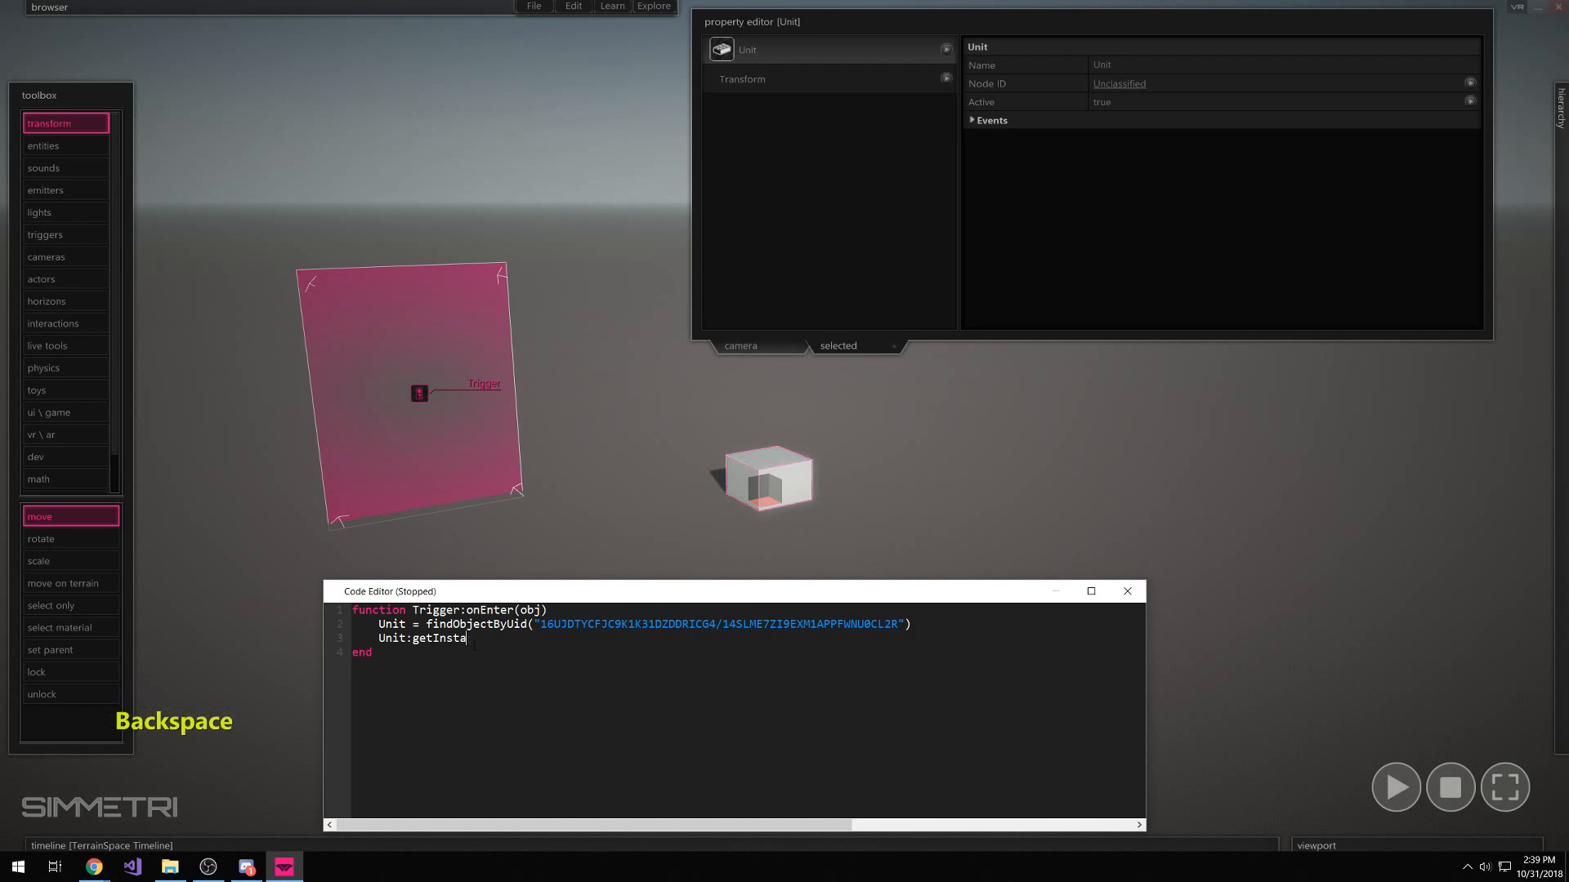
pyautogui.write('nceLibrar')
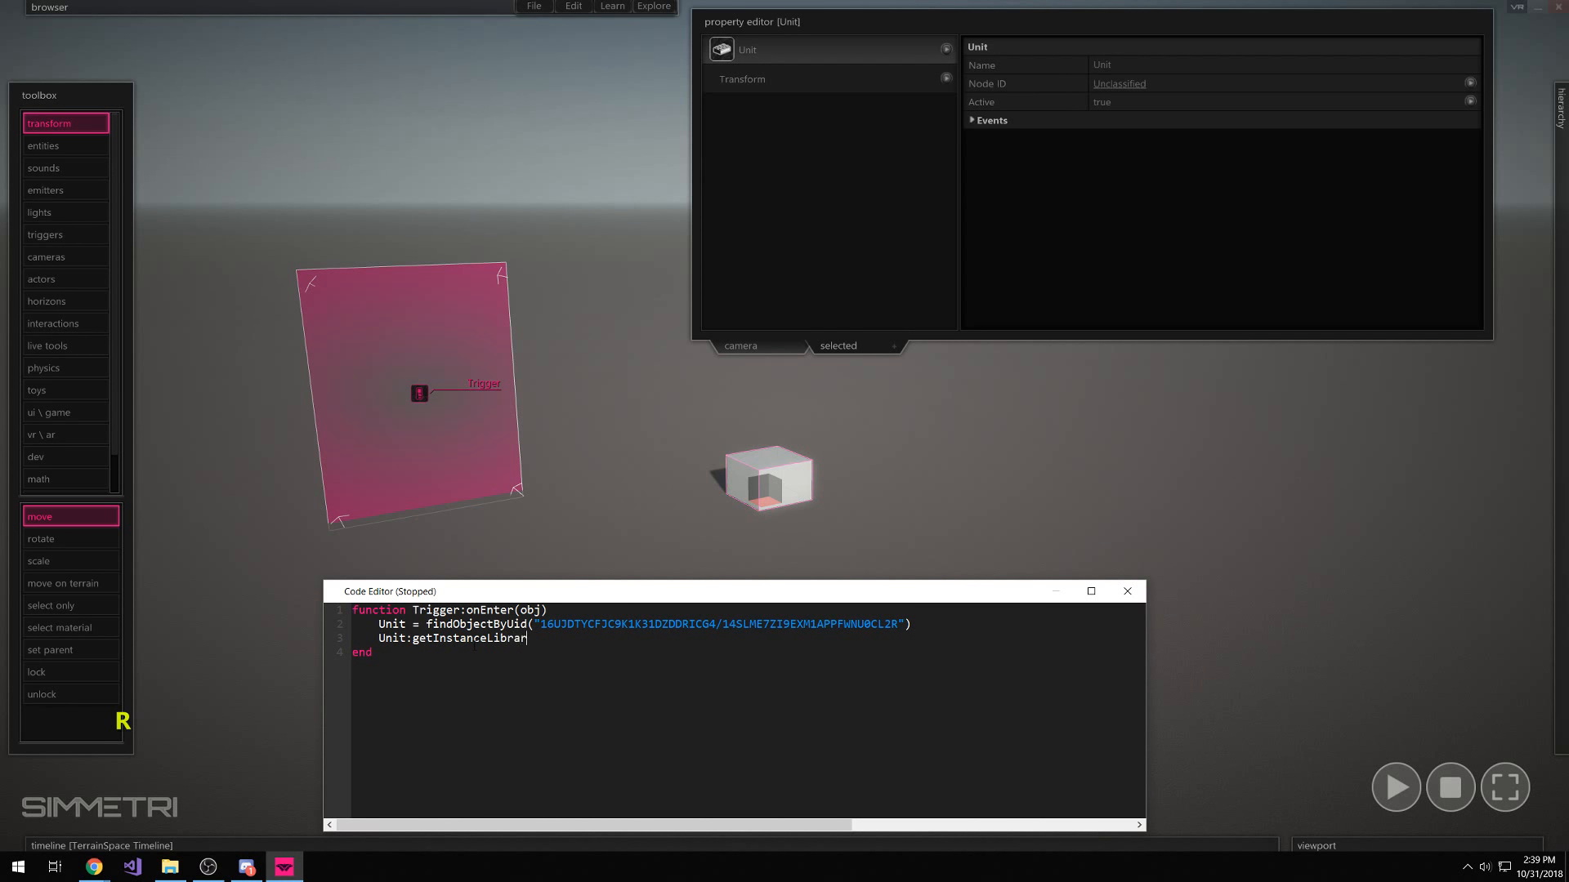
pyautogui.write('y():findObjectByName()')
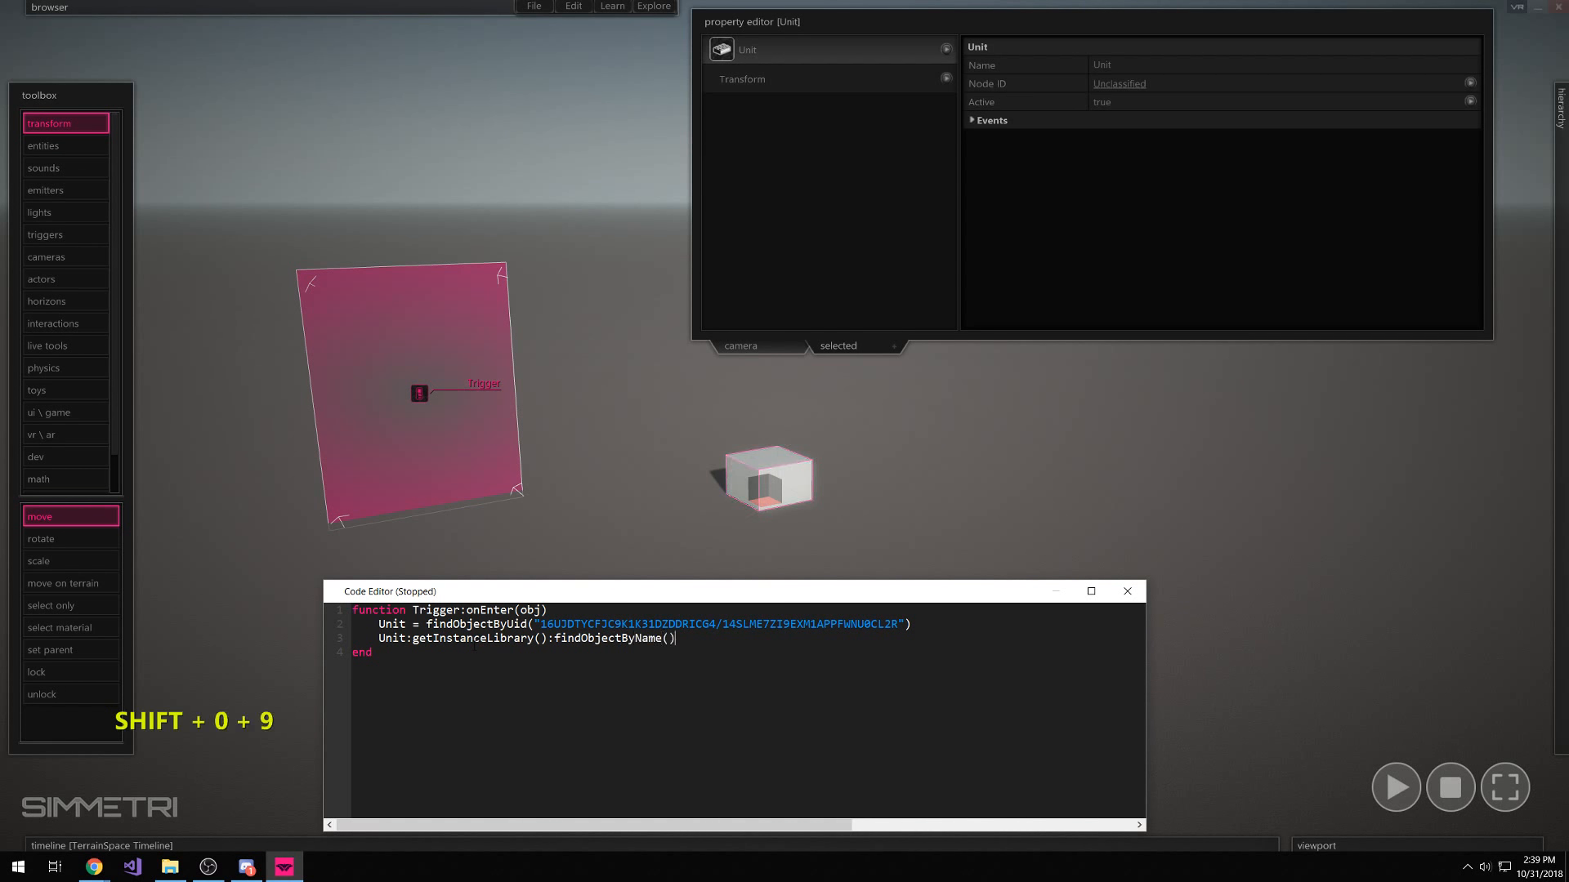
pyautogui.press('Left')
pyautogui.write('"Timeline')
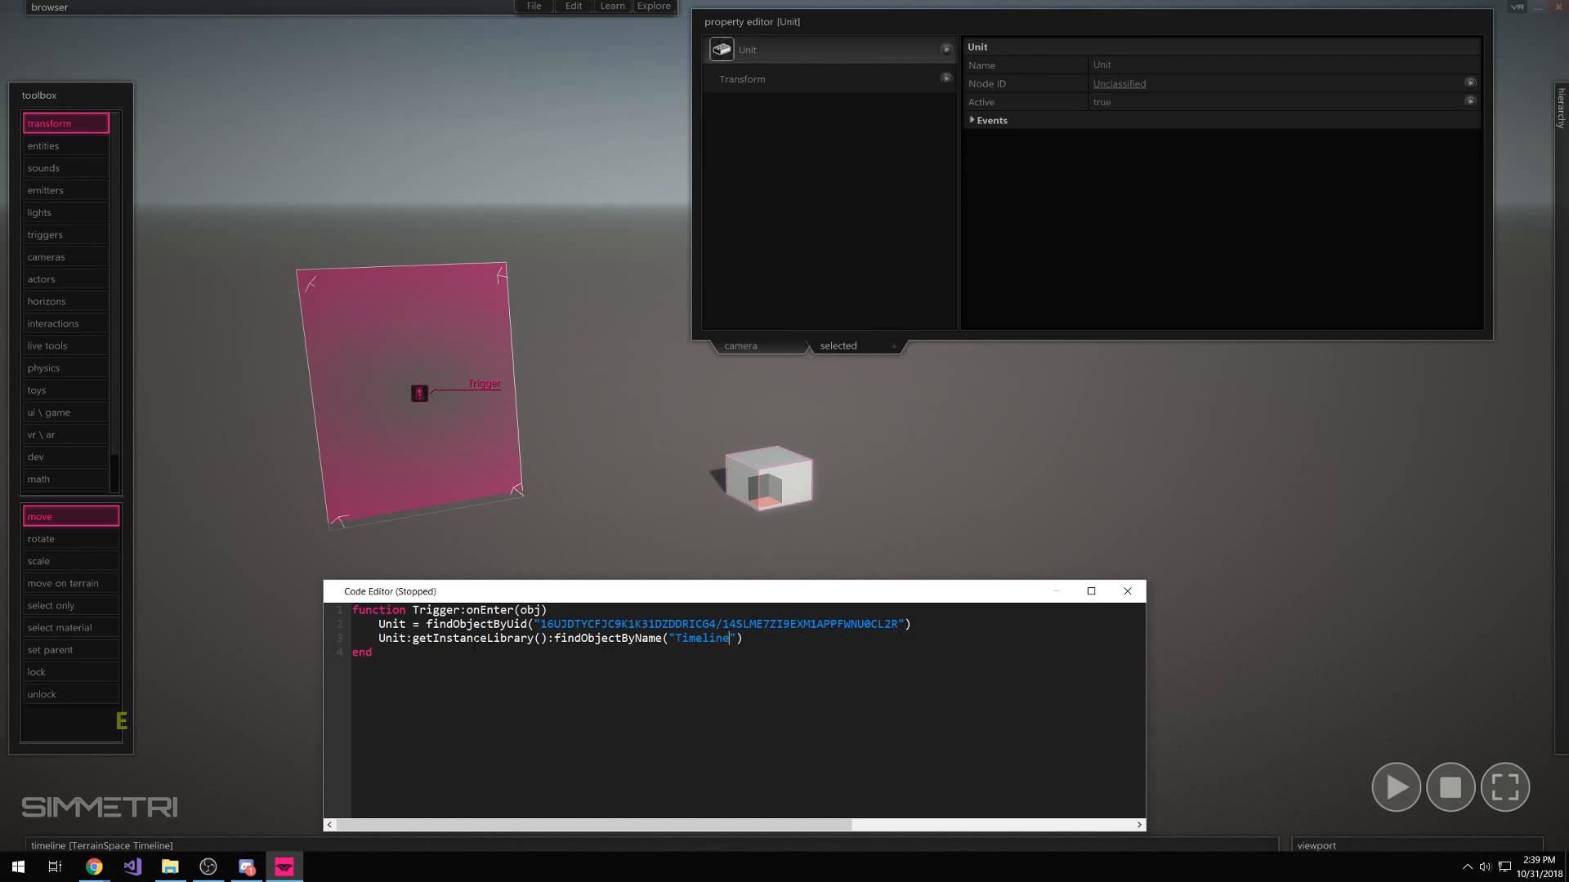
pyautogui.click(763, 481)
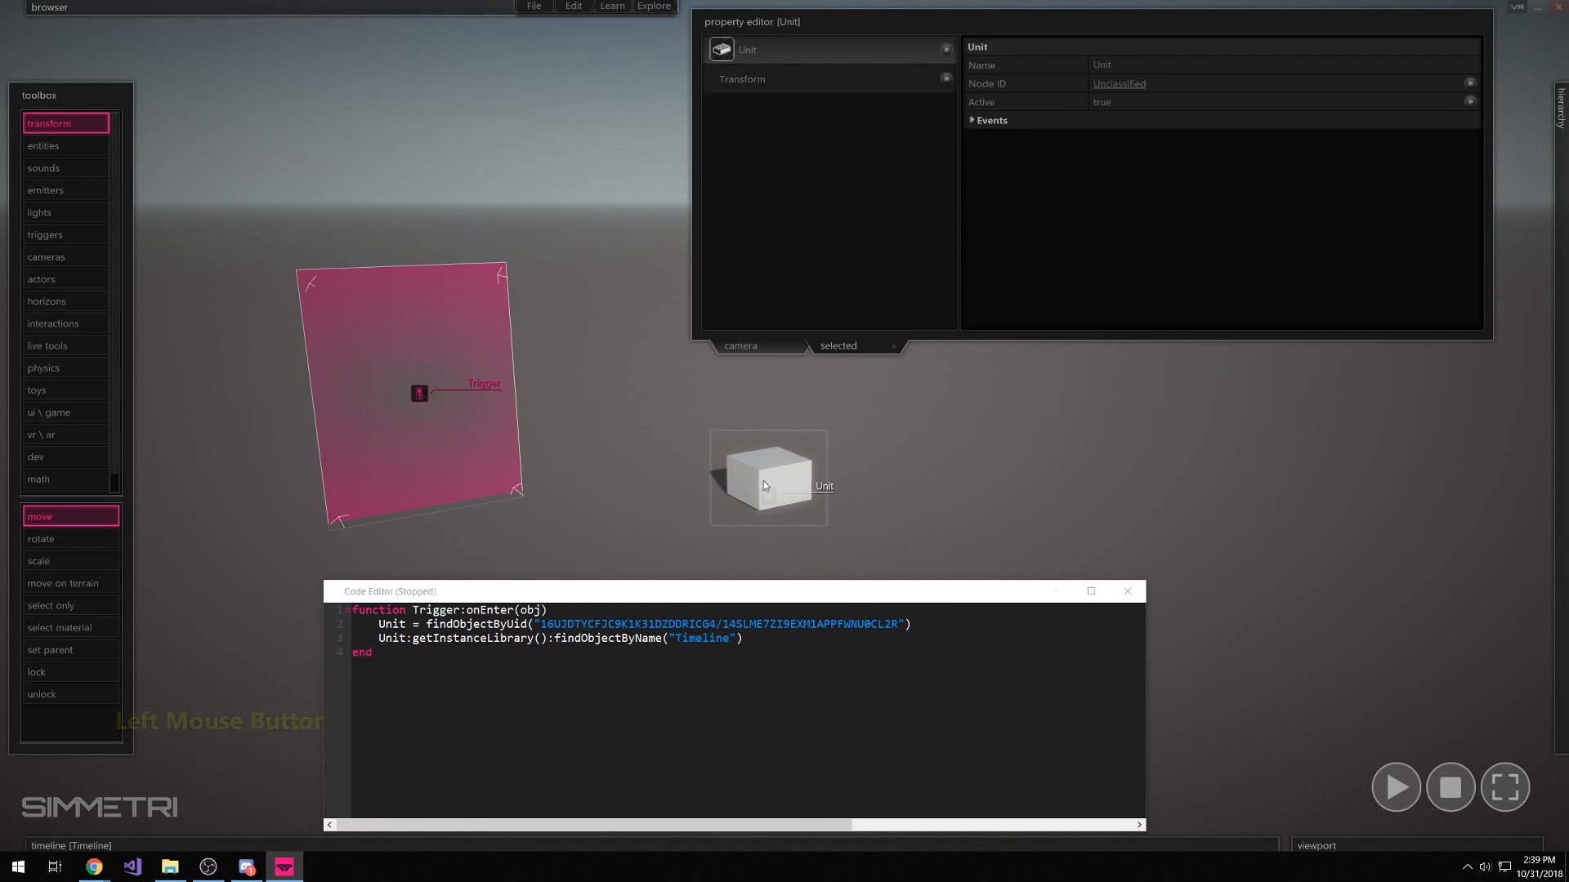
pyautogui.moveTo(322, 118)
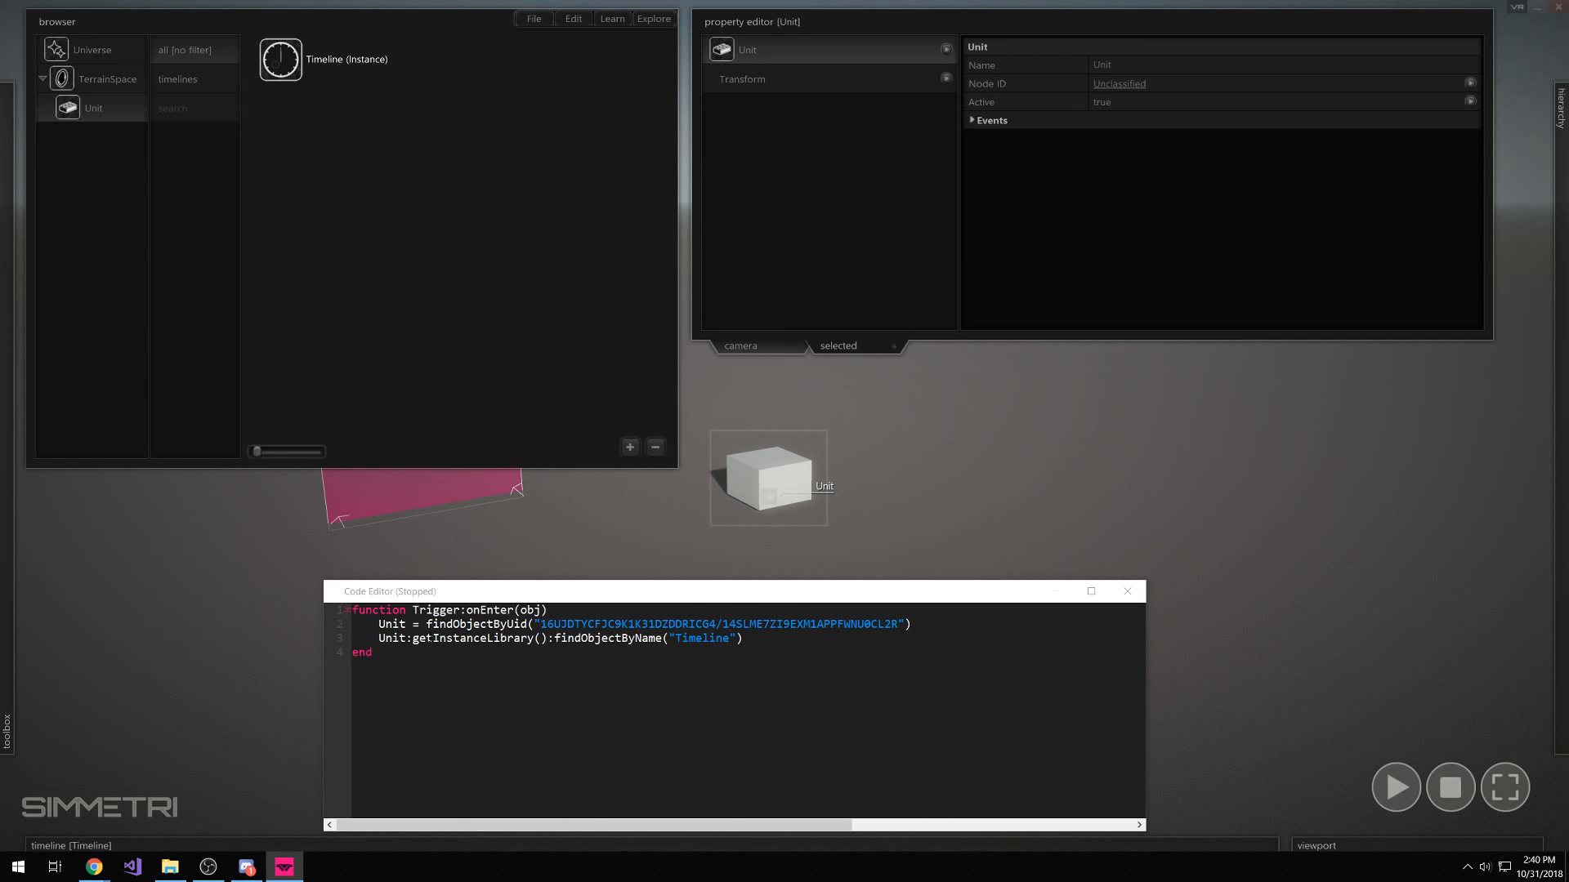
# Store line 3's Timeline lookup in a variable named timeline
pyautogui.moveTo(433, 639); pyautogui.dragTo(467, 638)
pyautogui.write('Shared')
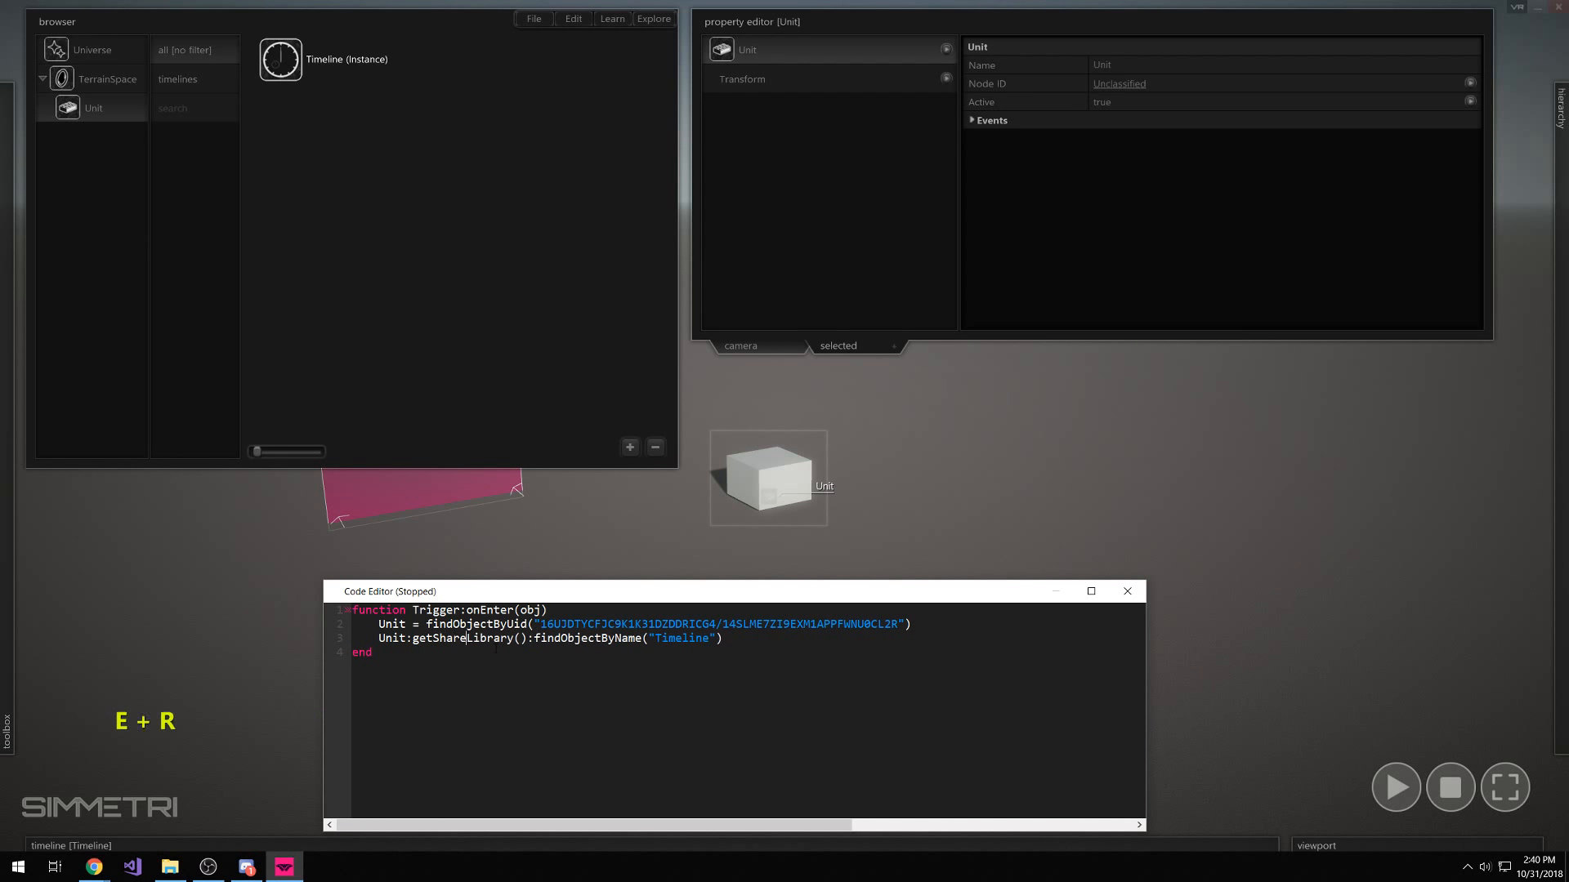
pyautogui.hotkey('ctrl', 'z')
pyautogui.hotkey('ctrl', 'z')
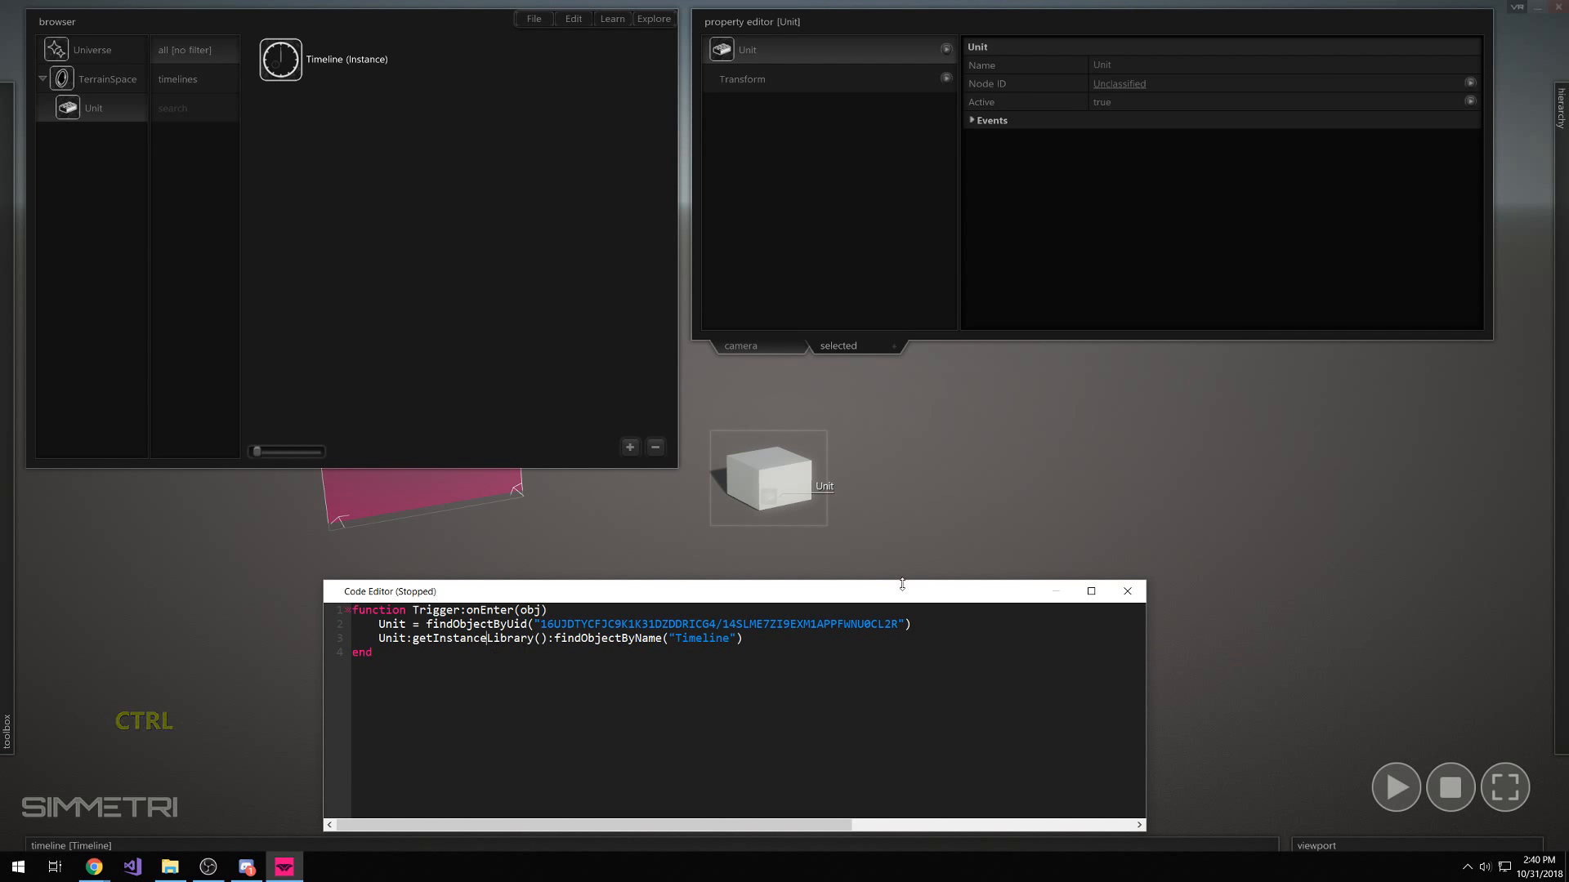
pyautogui.click(809, 498)
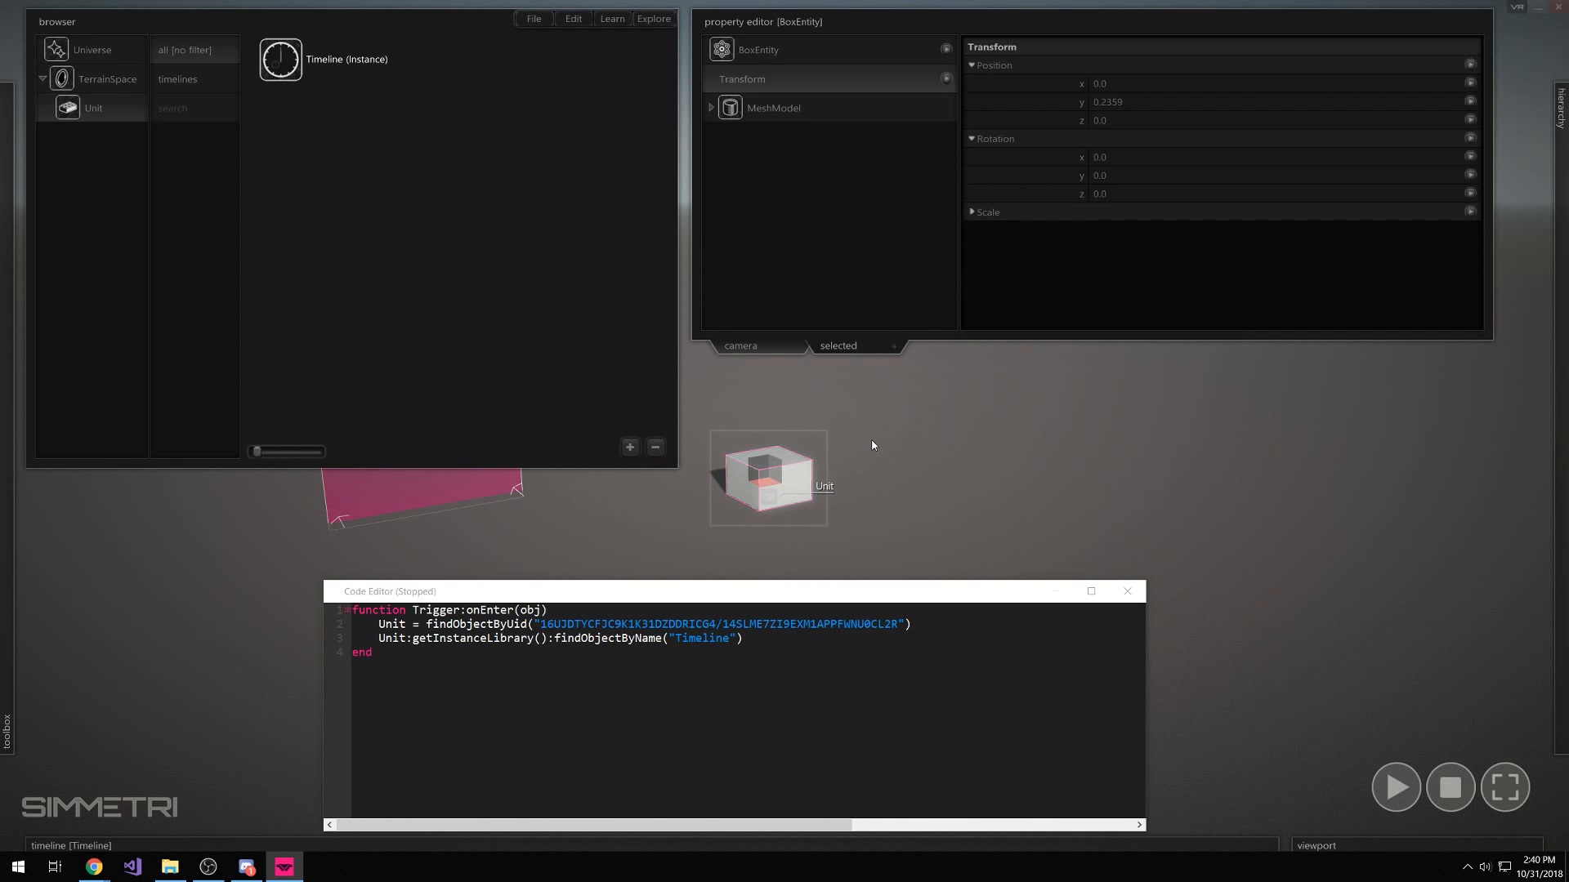
pyautogui.moveTo(433, 638); pyautogui.dragTo(493, 638)
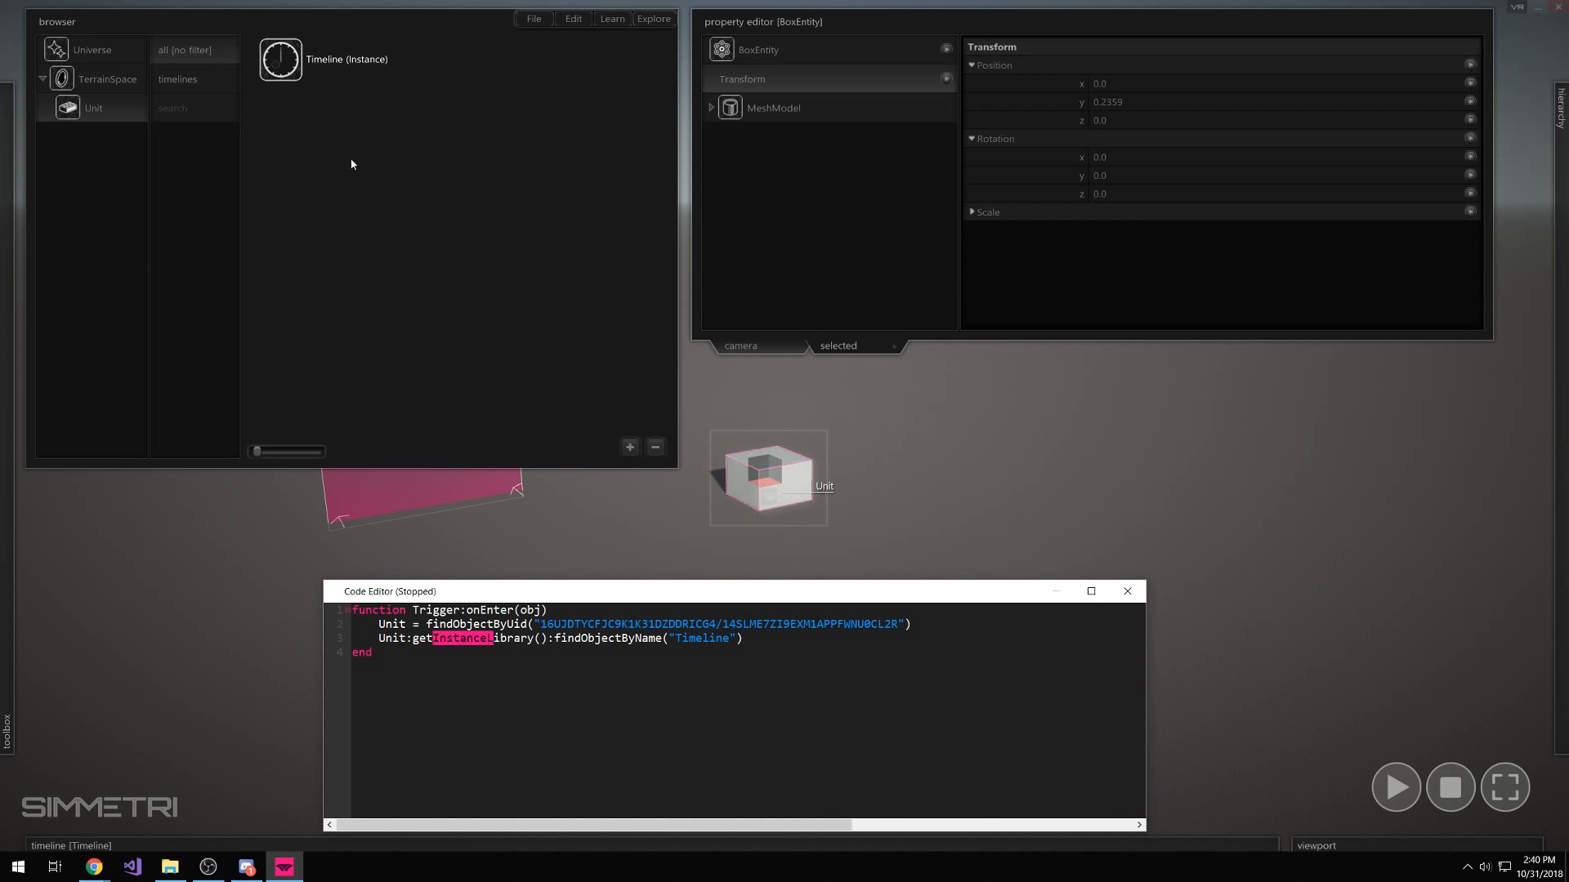
pyautogui.click(372, 652)
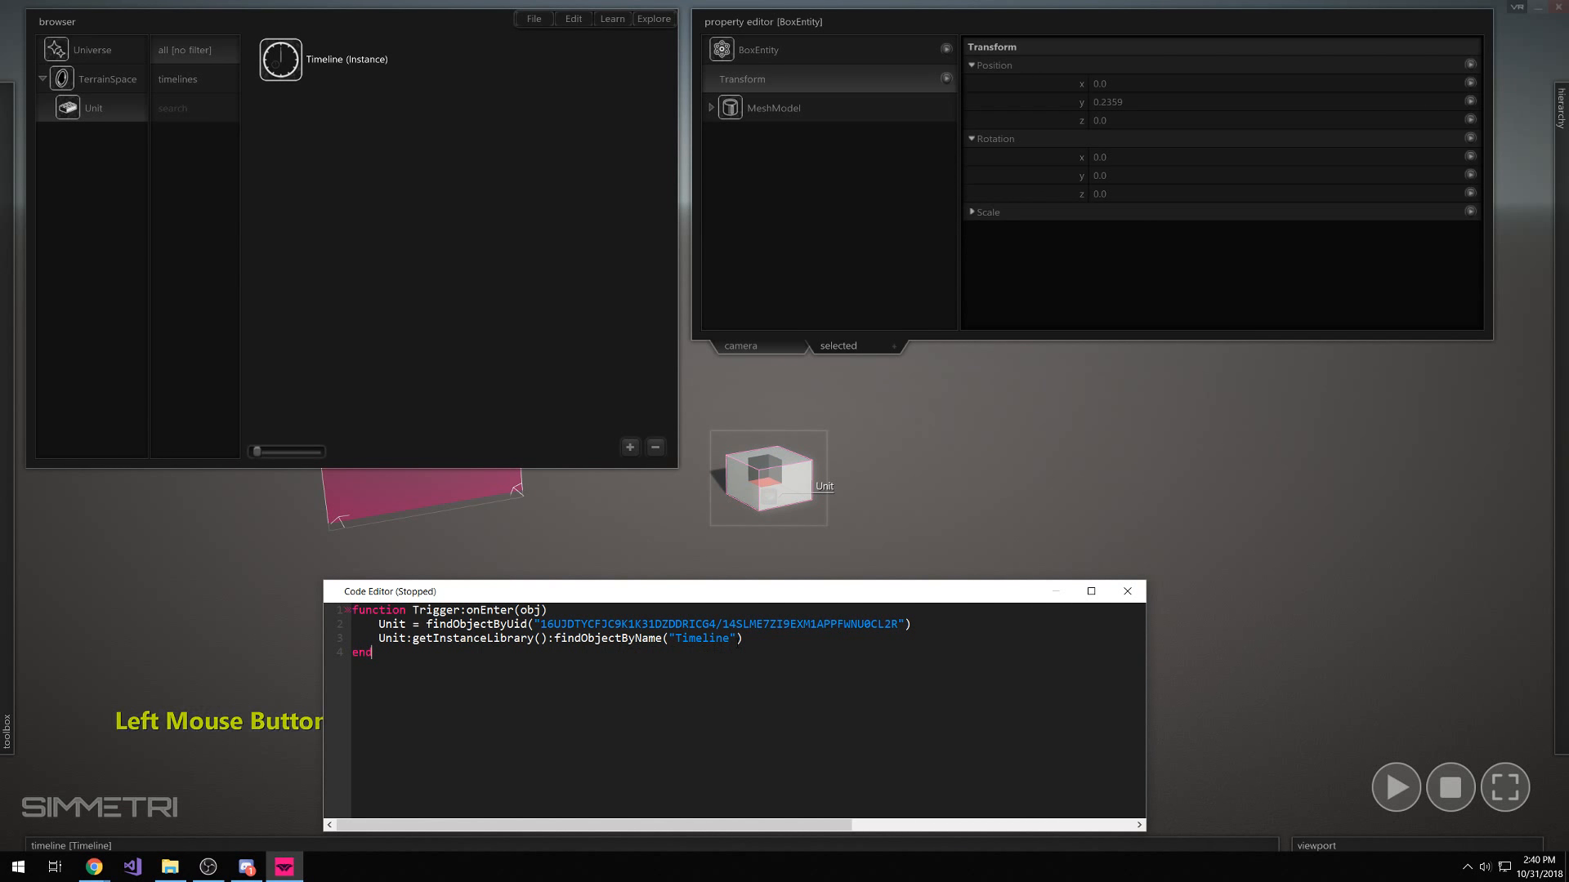
pyautogui.press('Up')
pyautogui.write('timeli')
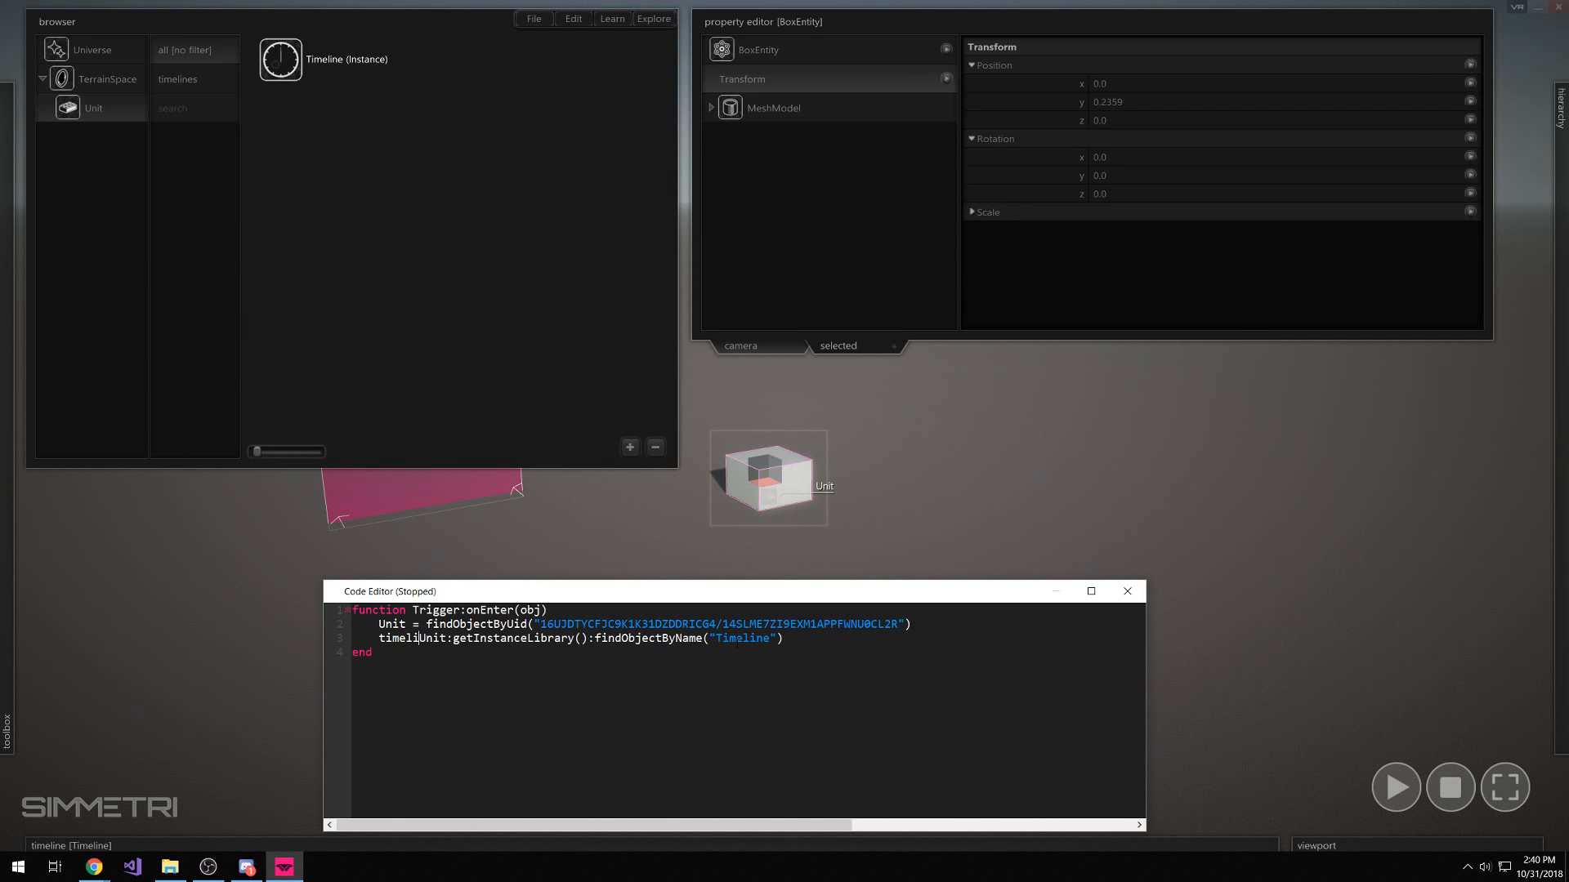
pyautogui.write('ne =')
pyautogui.press('BackSpace')
# Add a fourth line setting timeline.active = true
pyautogui.press('Left')
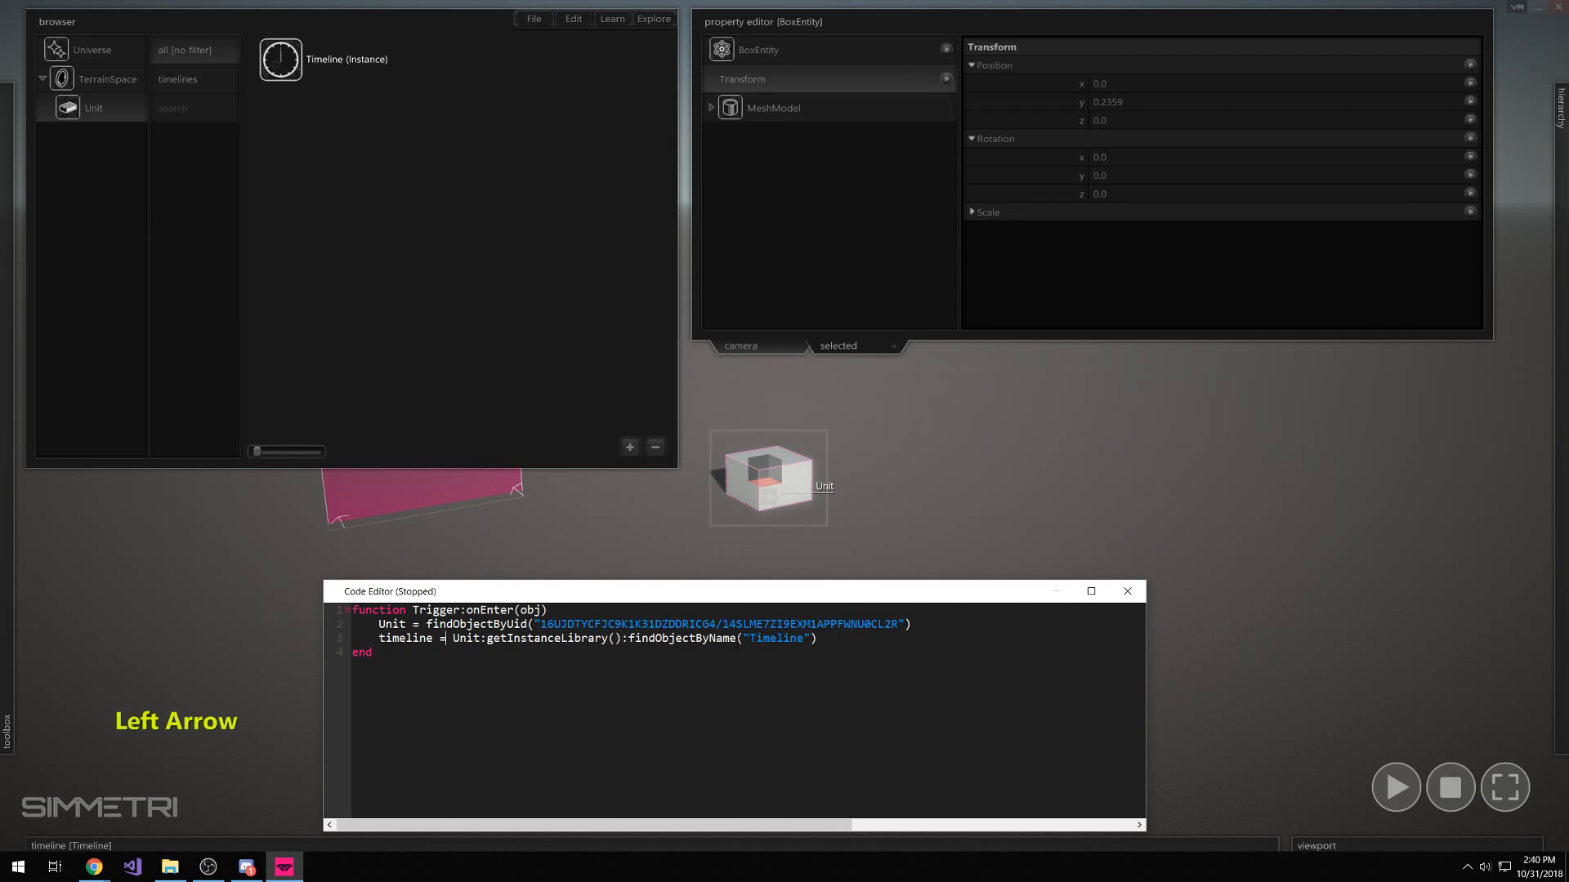
pyautogui.press('Left')
pyautogui.press('Left')
pyautogui.hotkey('ctrl', 'shift', 'Left')
pyautogui.hotkey('ctrl', 'c')
pyautogui.press('Down')
pyautogui.press('Left')
pyautogui.press('Left')
pyautogui.press('Left')
pyautogui.press('Left')
pyautogui.press('Return')
pyautogui.write('ac')
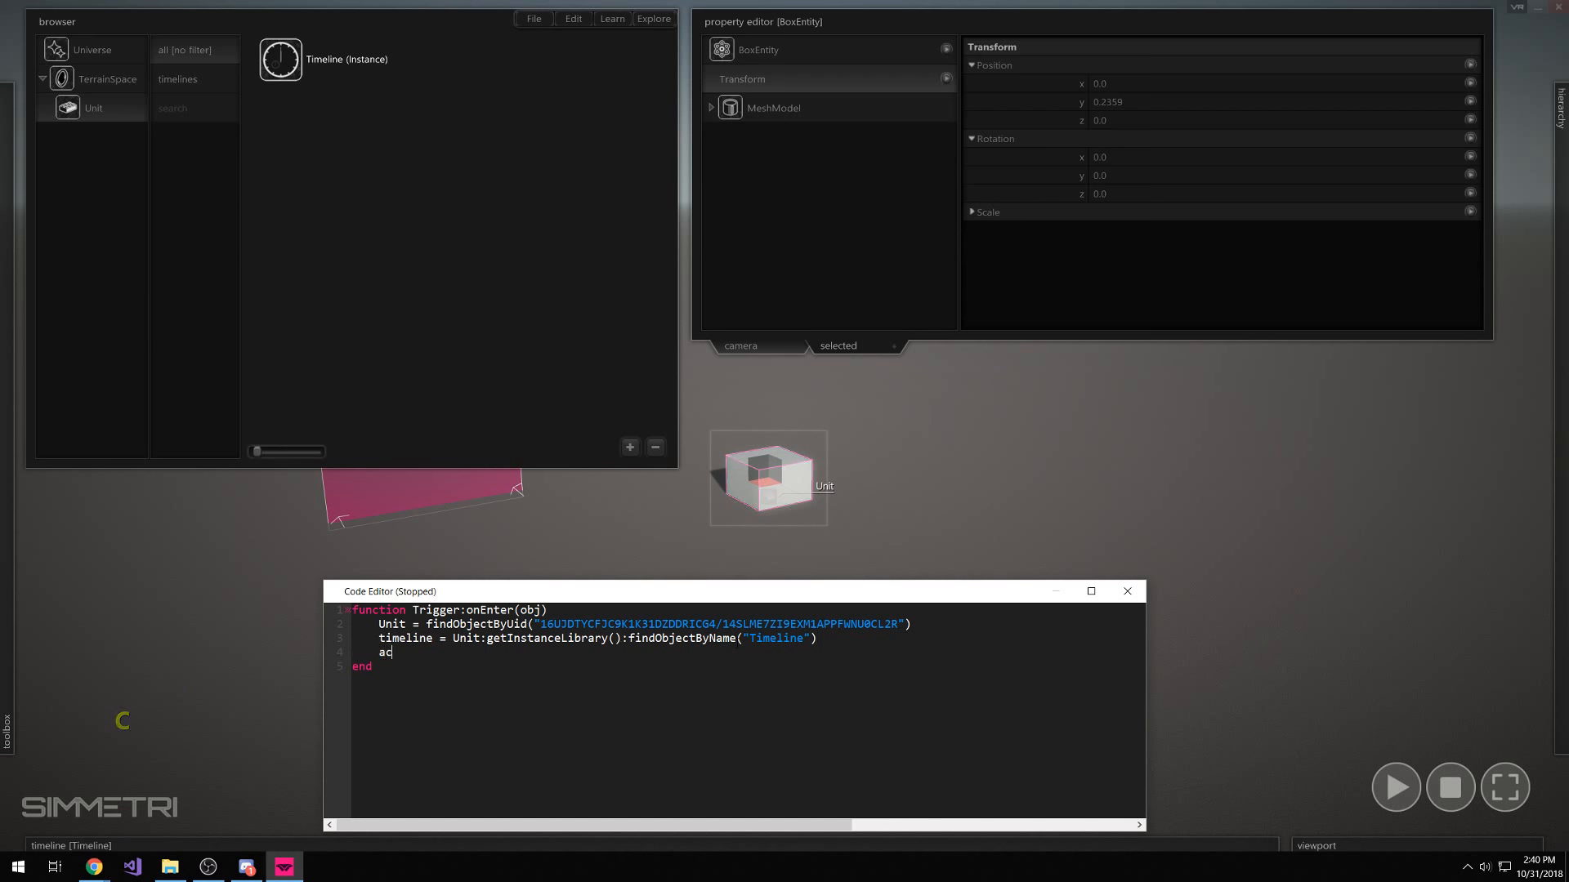
pyautogui.press('BackSpace')
pyautogui.press('BackSpace')
pyautogui.hotkey('ctrl', 'v')
pyautogui.write('.active = true')
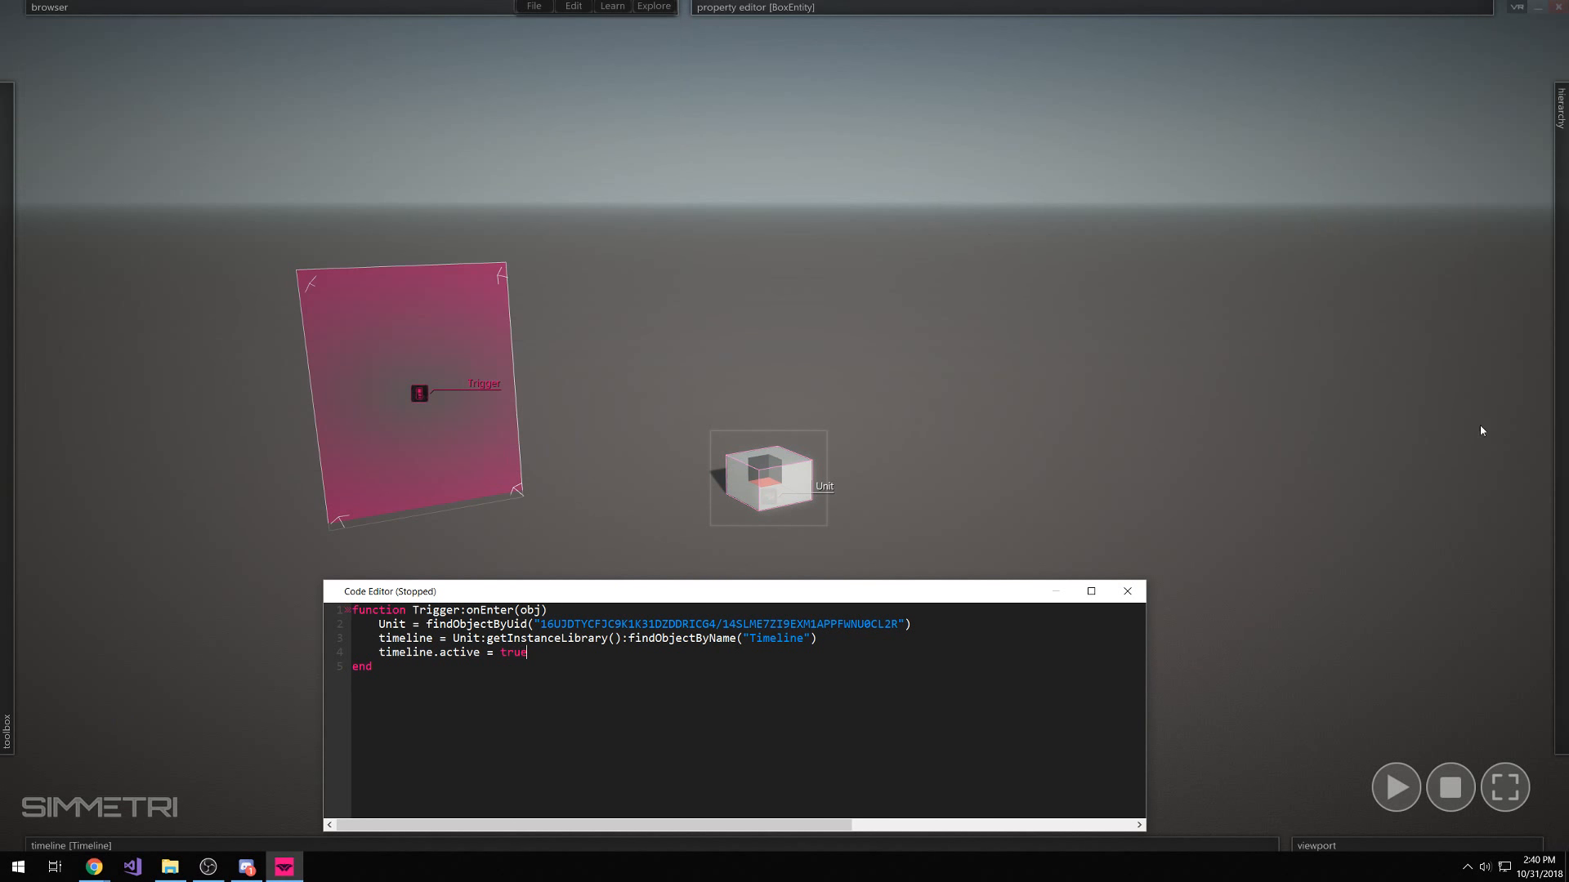
# Close the code editor and place a sphere near the trigger's base
pyautogui.click(985, 289)
pyautogui.click(1127, 591)
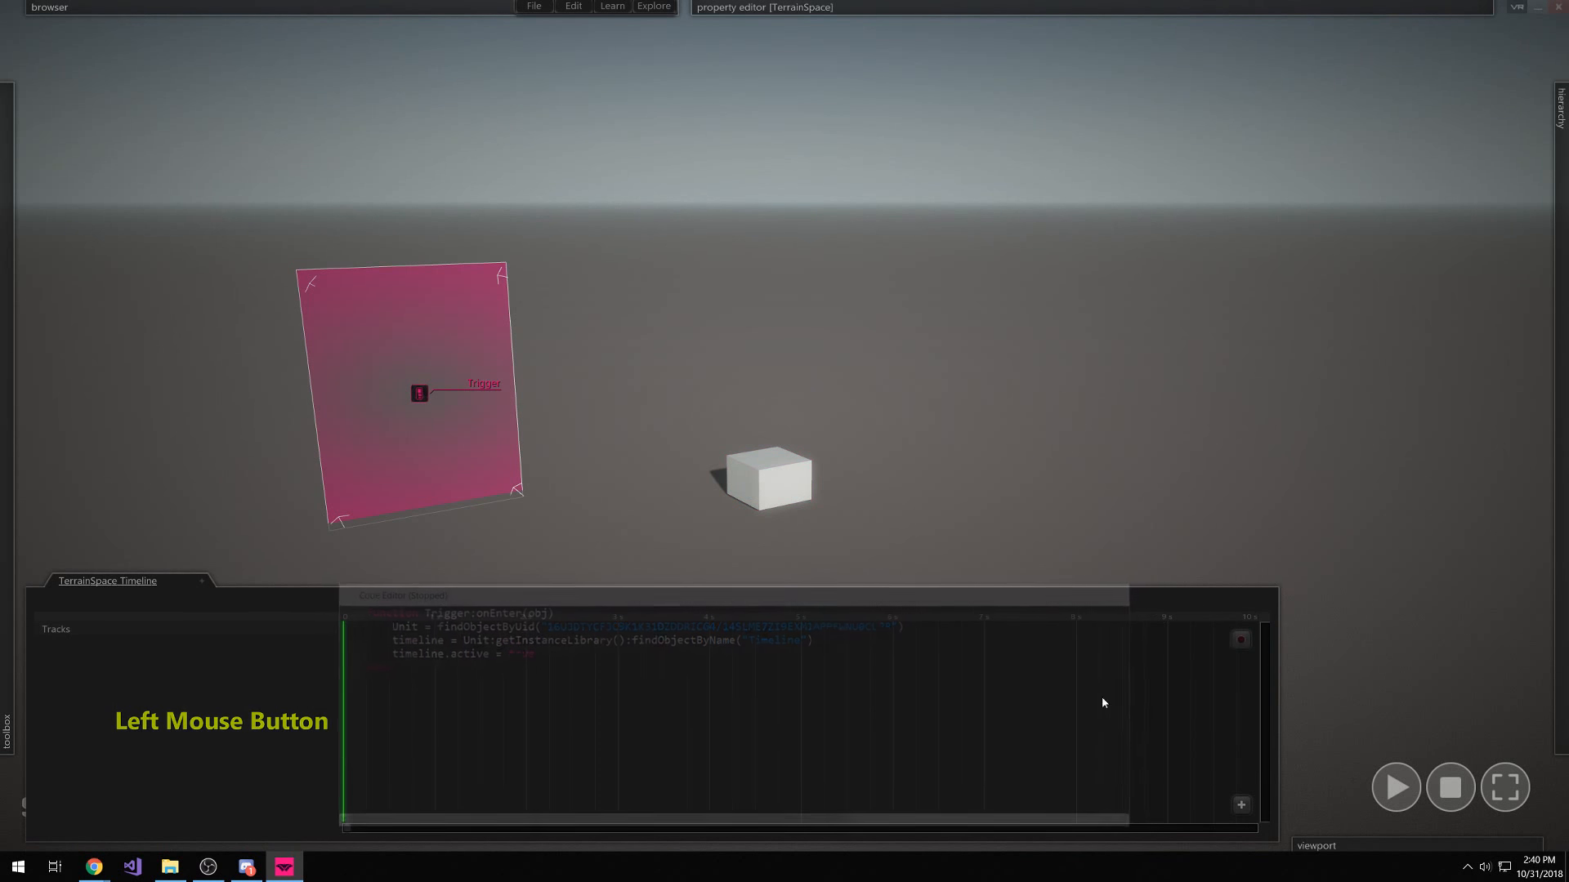
pyautogui.click(59, 144)
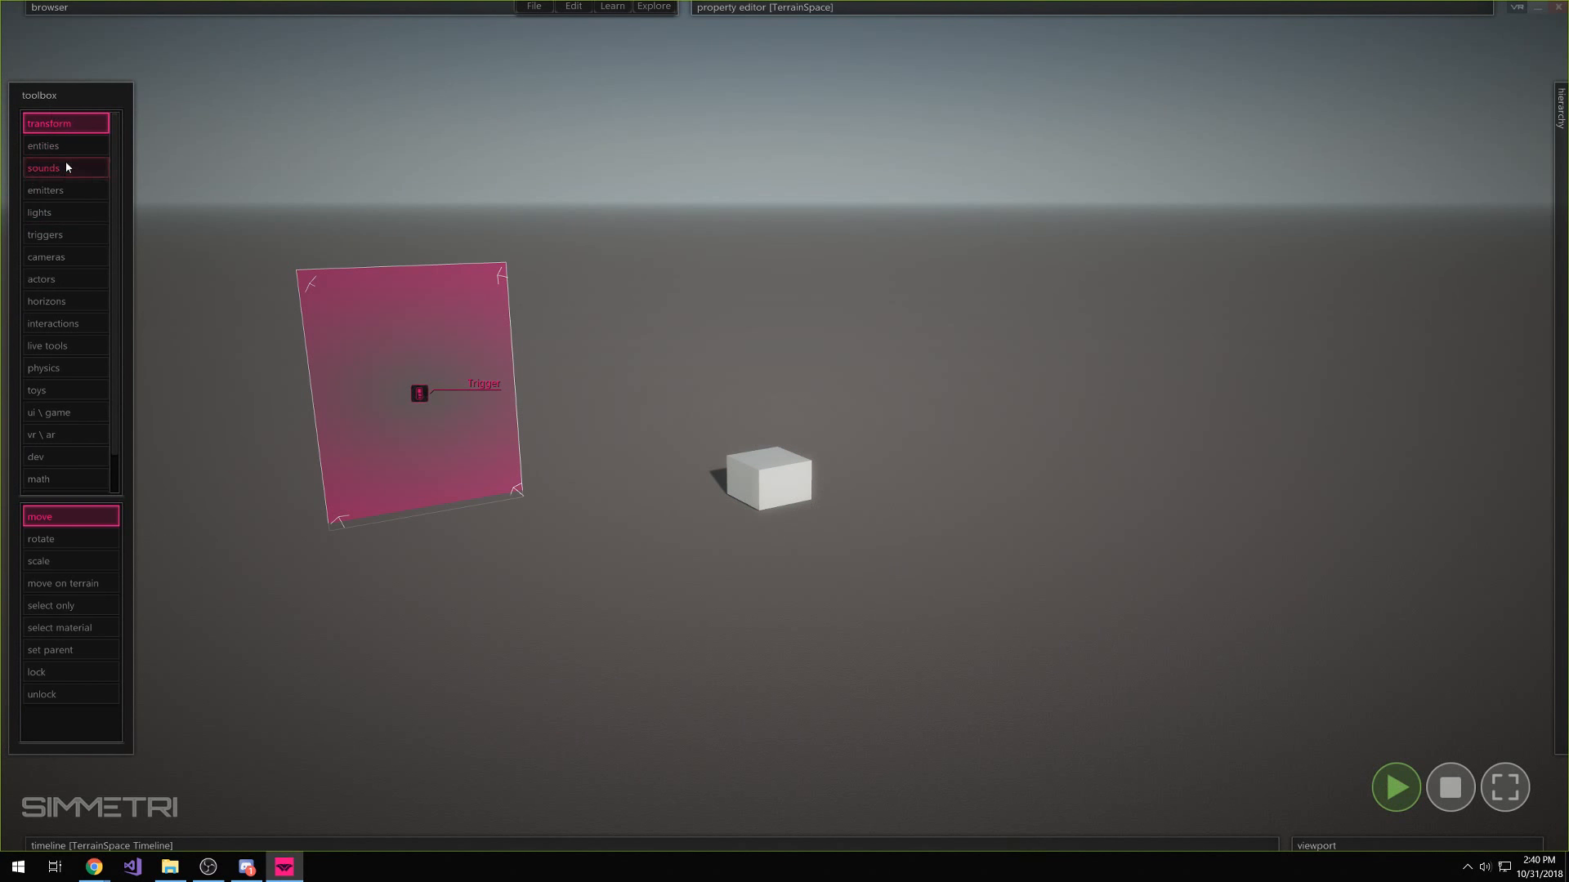
pyautogui.click(63, 562)
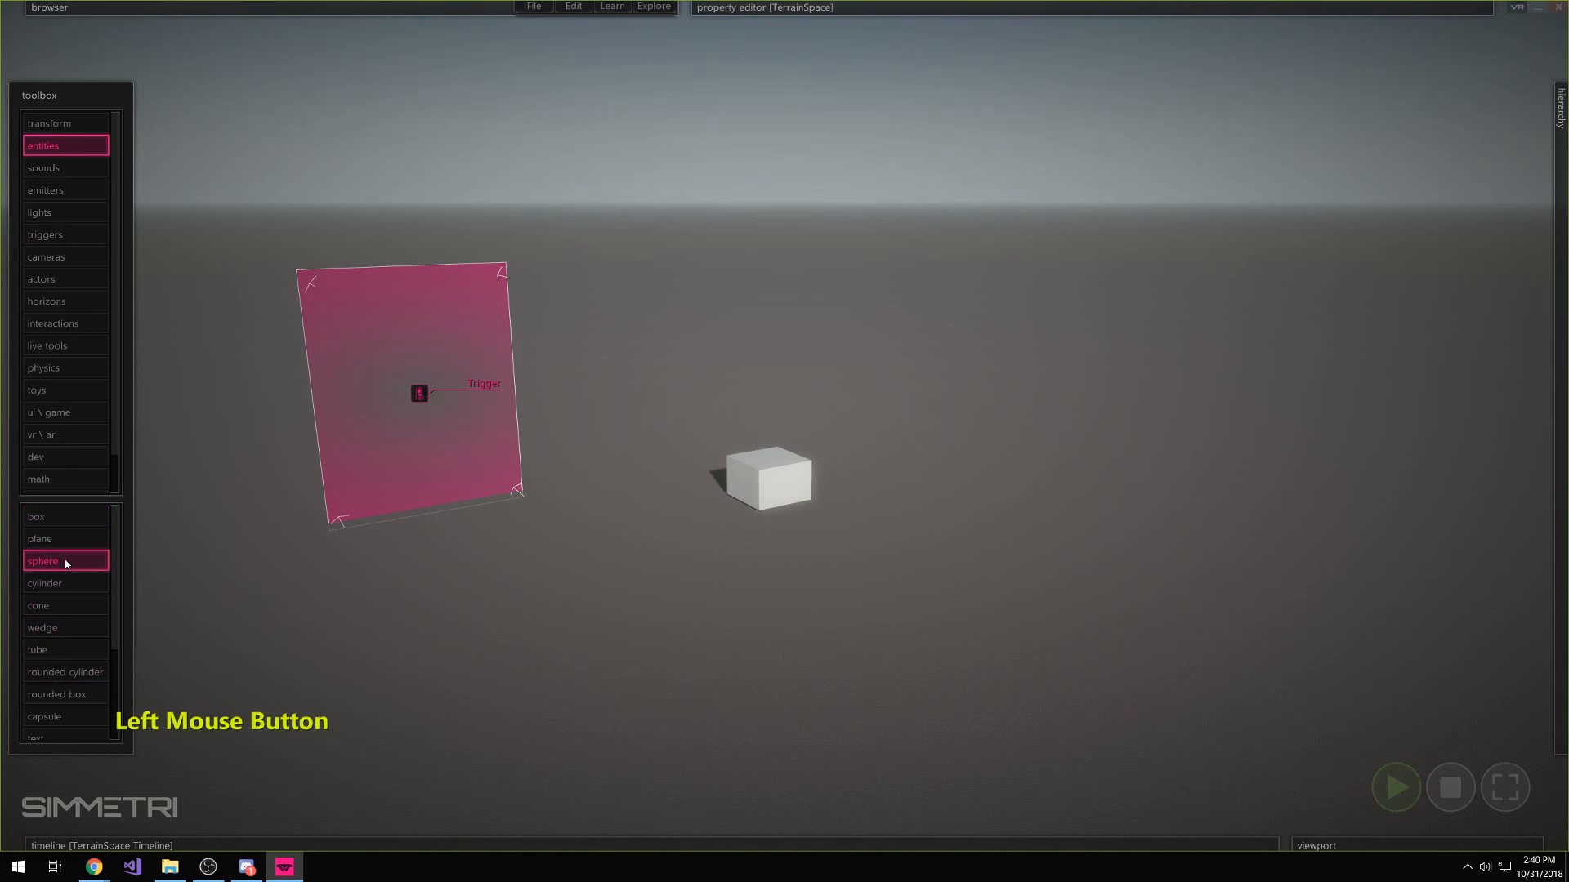
pyautogui.click(669, 691)
pyautogui.moveTo(657, 690); pyautogui.dragTo(541, 584)
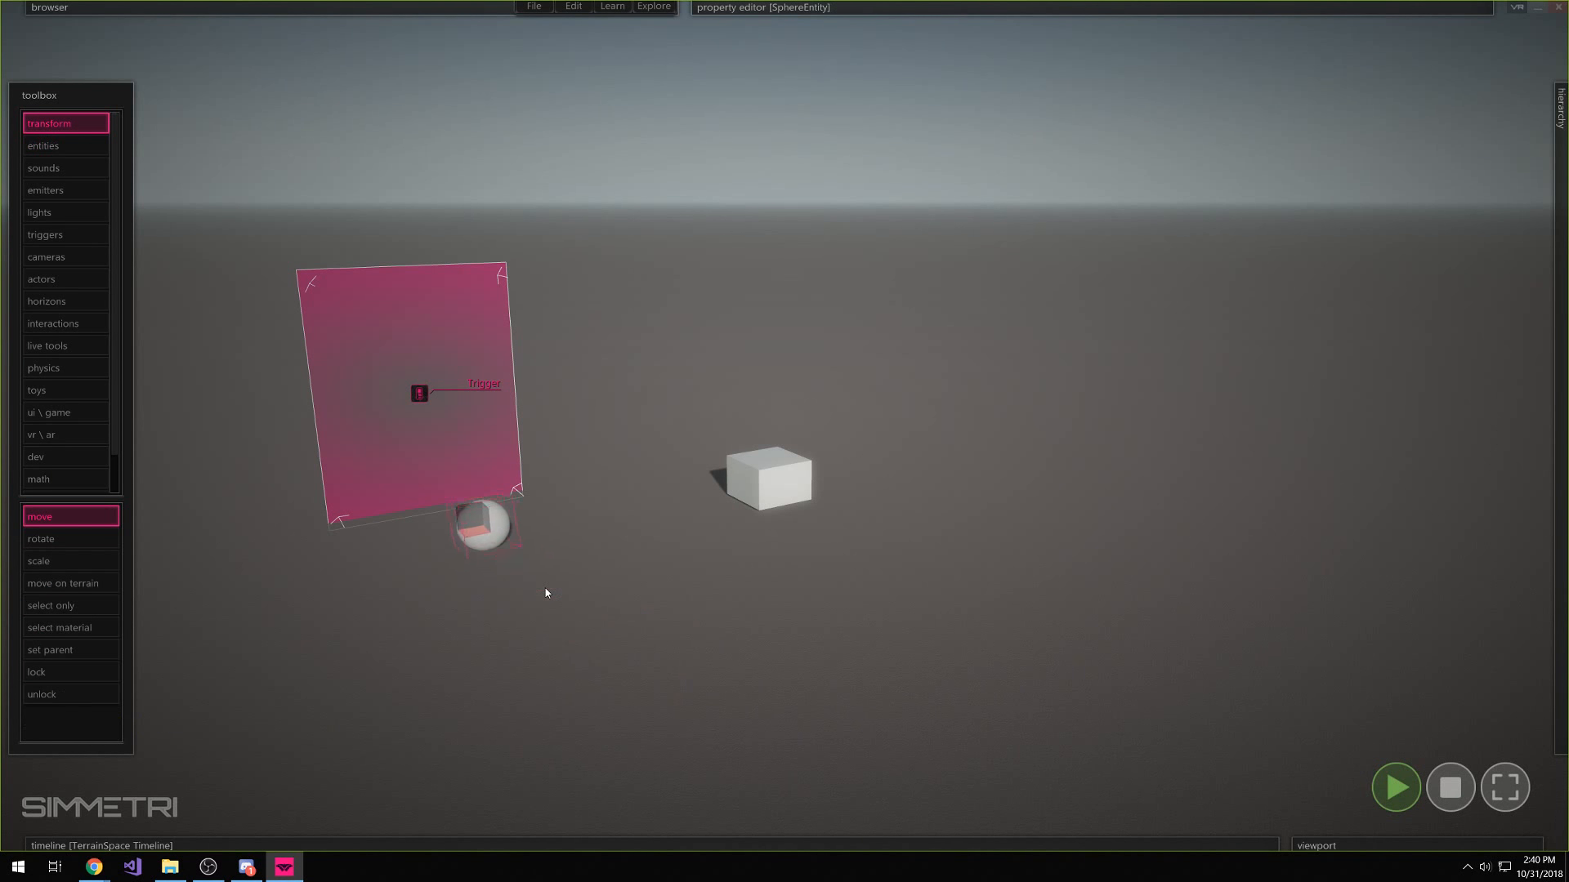
# Run the simulation, push the sphere into the trigger to lift the box, then stop
pyautogui.click(1450, 786)
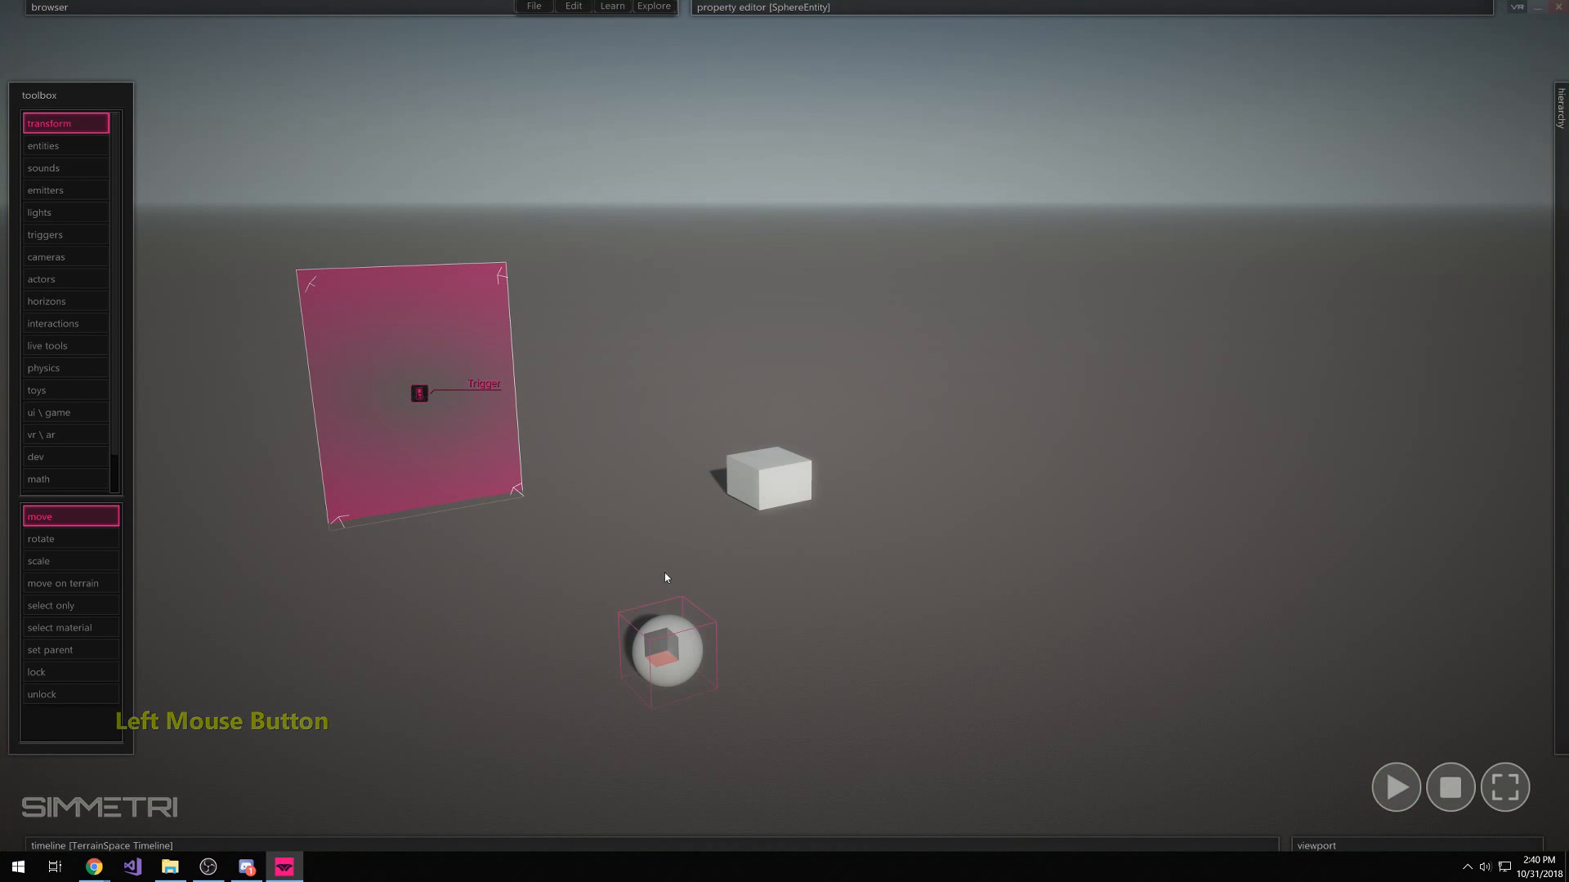
pyautogui.press('space')
pyautogui.moveTo(652, 650); pyautogui.dragTo(446, 564)
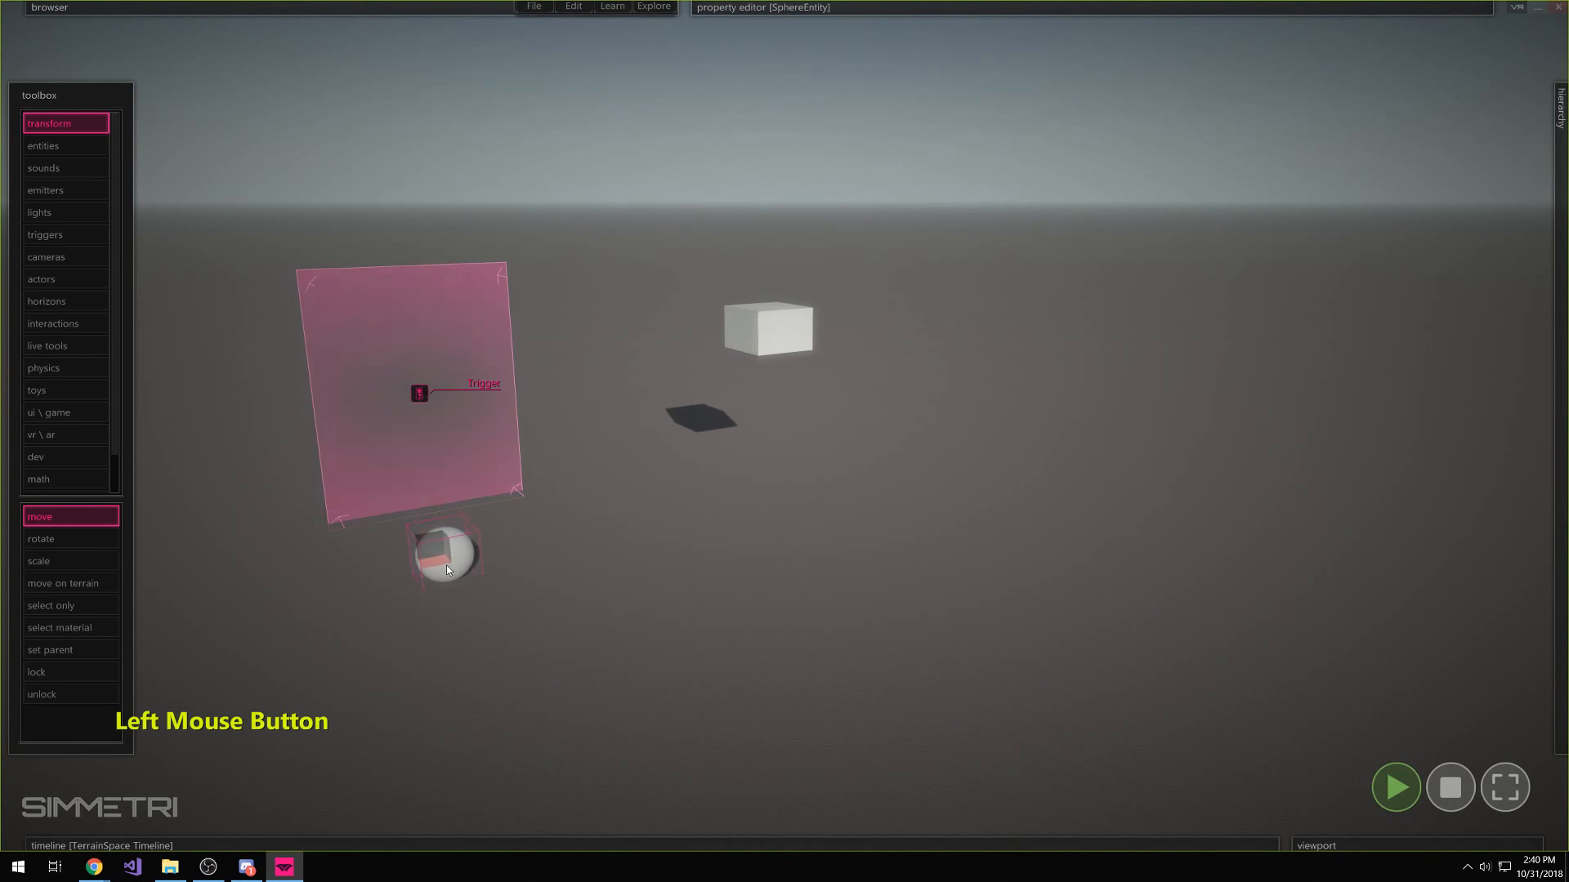
pyautogui.click(1448, 786)
pyautogui.moveTo(592, 767)
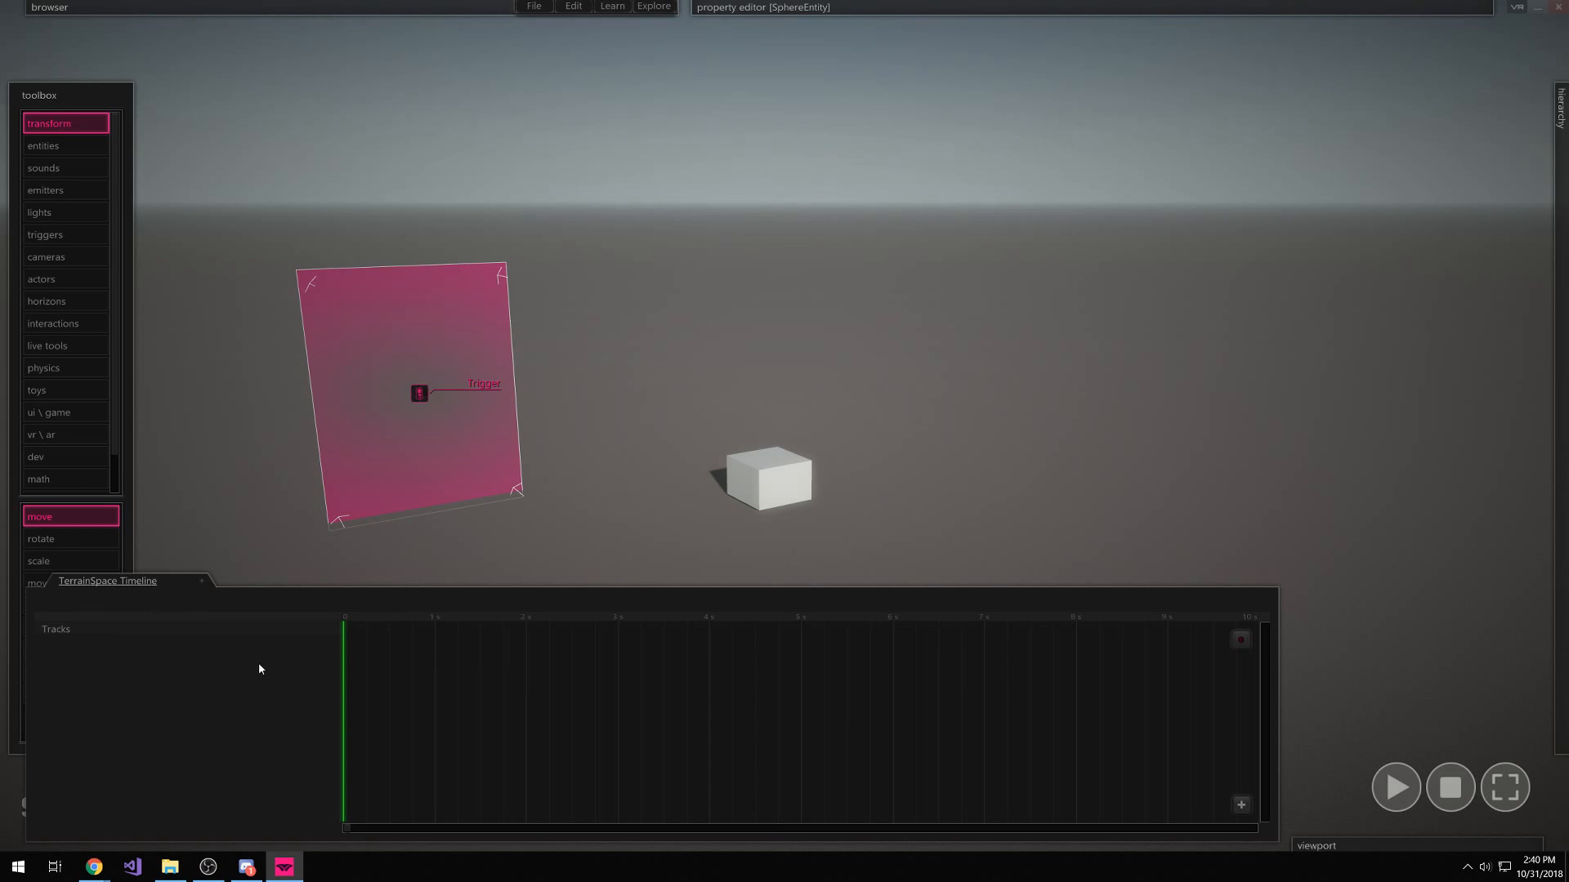
# Add a new script track to the scene timeline with a script event near 3 s
pyautogui.click(1241, 805)
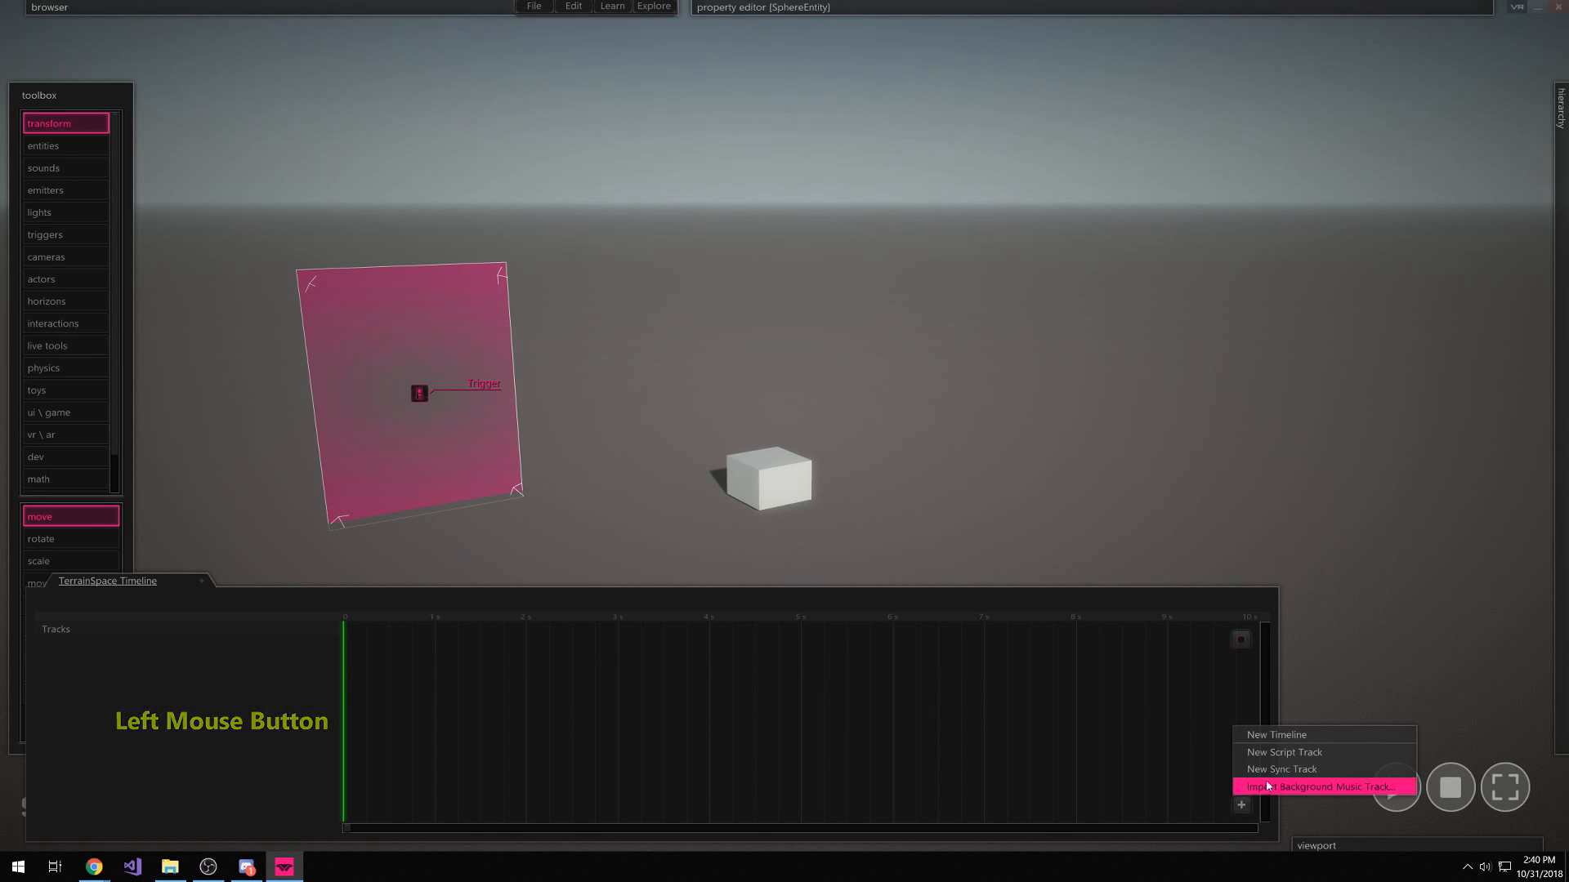
pyautogui.click(1326, 755)
pyautogui.click(616, 629)
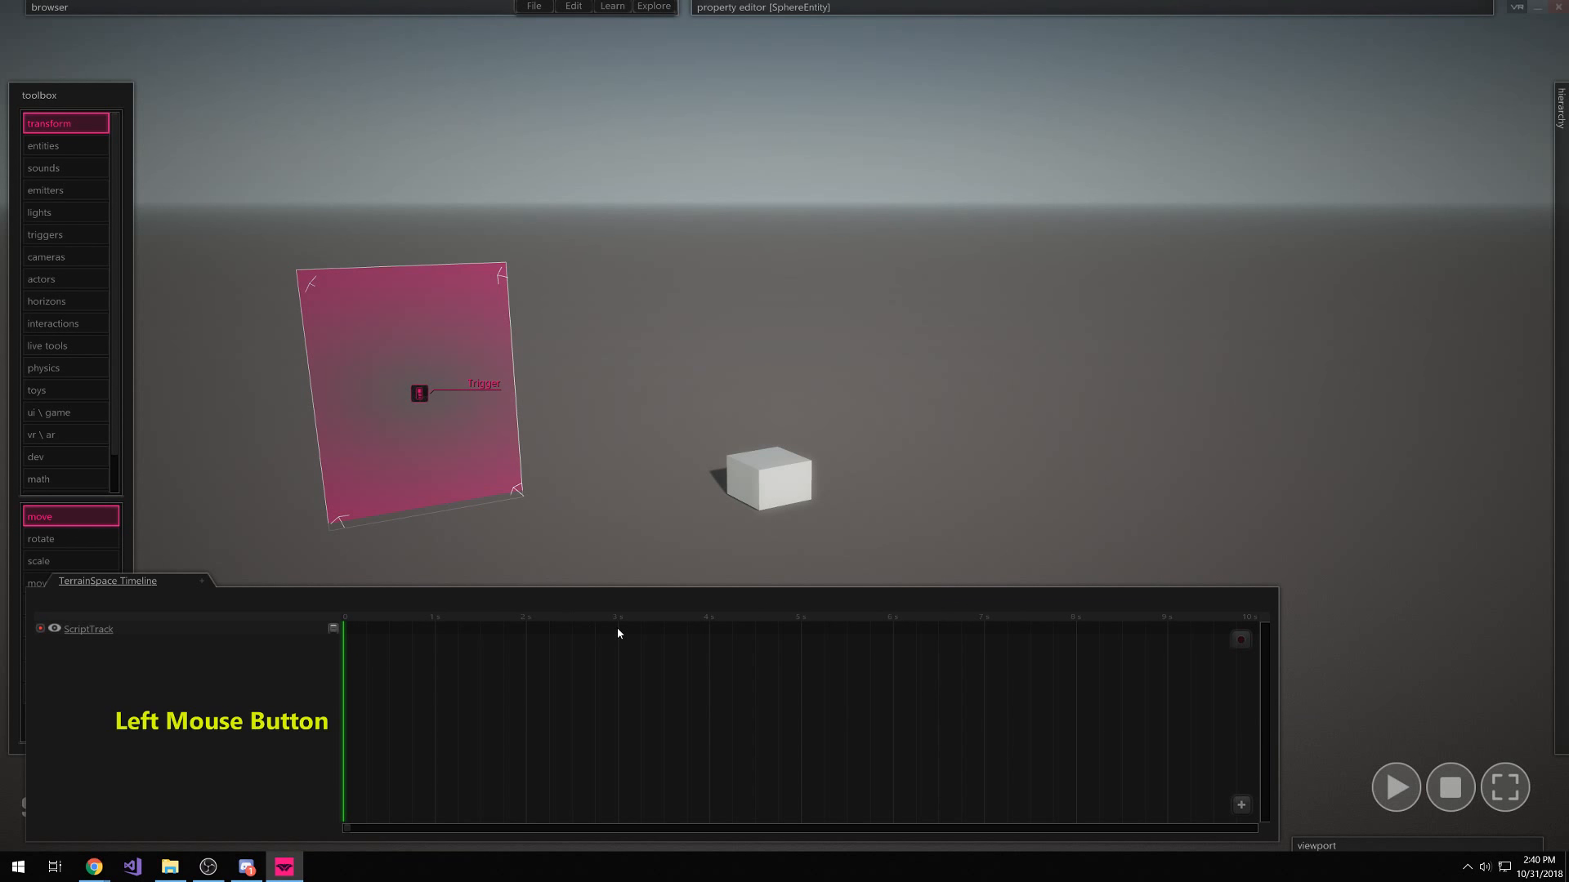
pyautogui.doubleClick(617, 629)
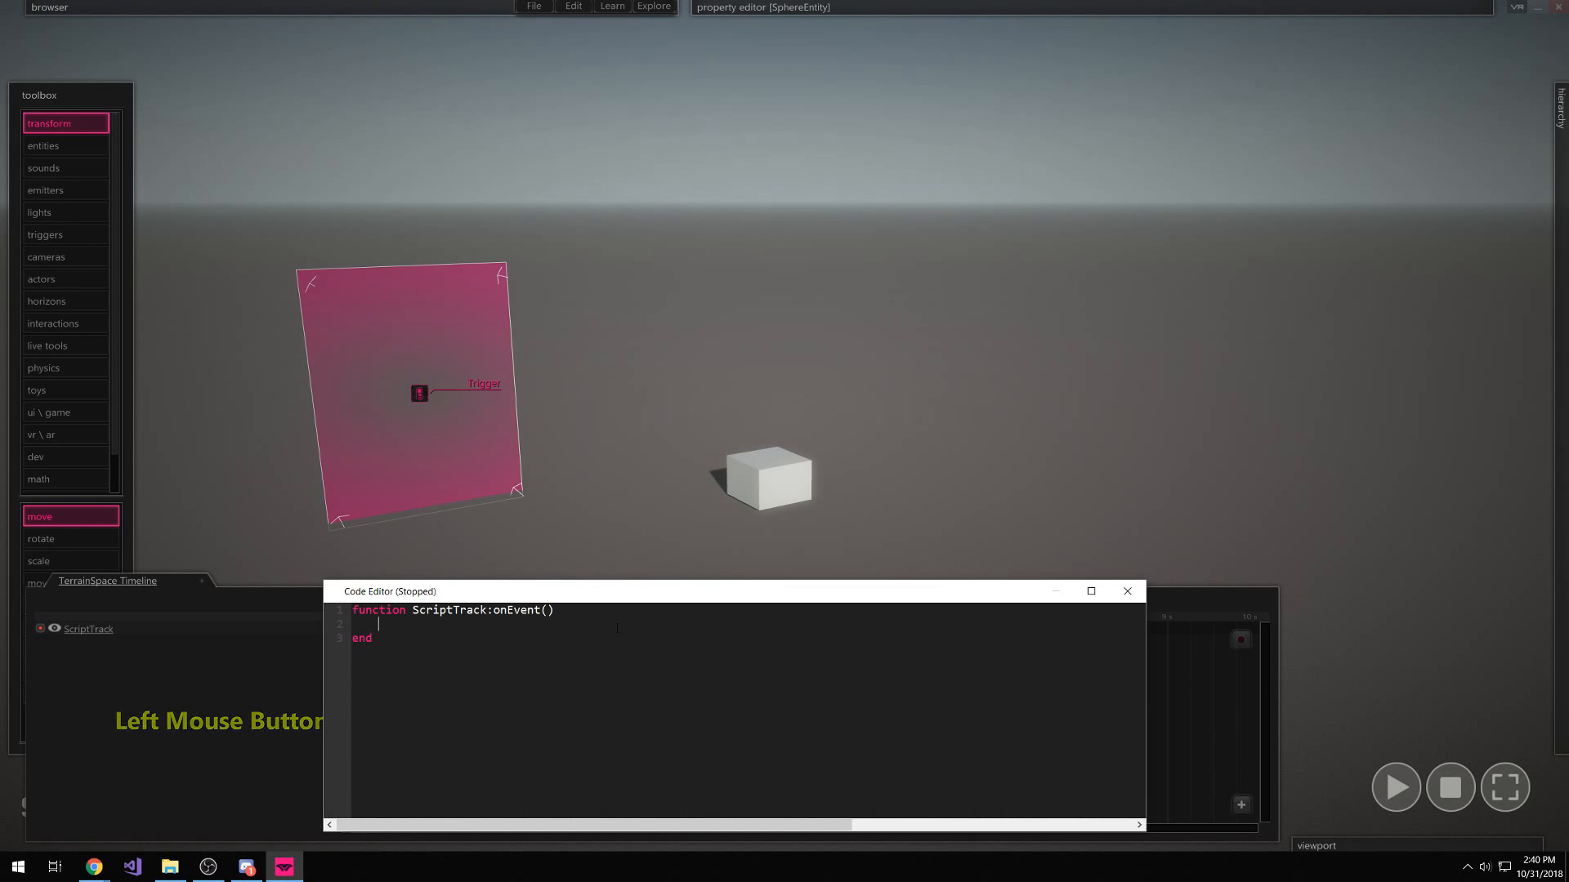
# Copy the three timeline-activation lines from the trigger code into the 3 s event's onEvent
pyautogui.moveTo(629, 585); pyautogui.dragTo(628, 637)
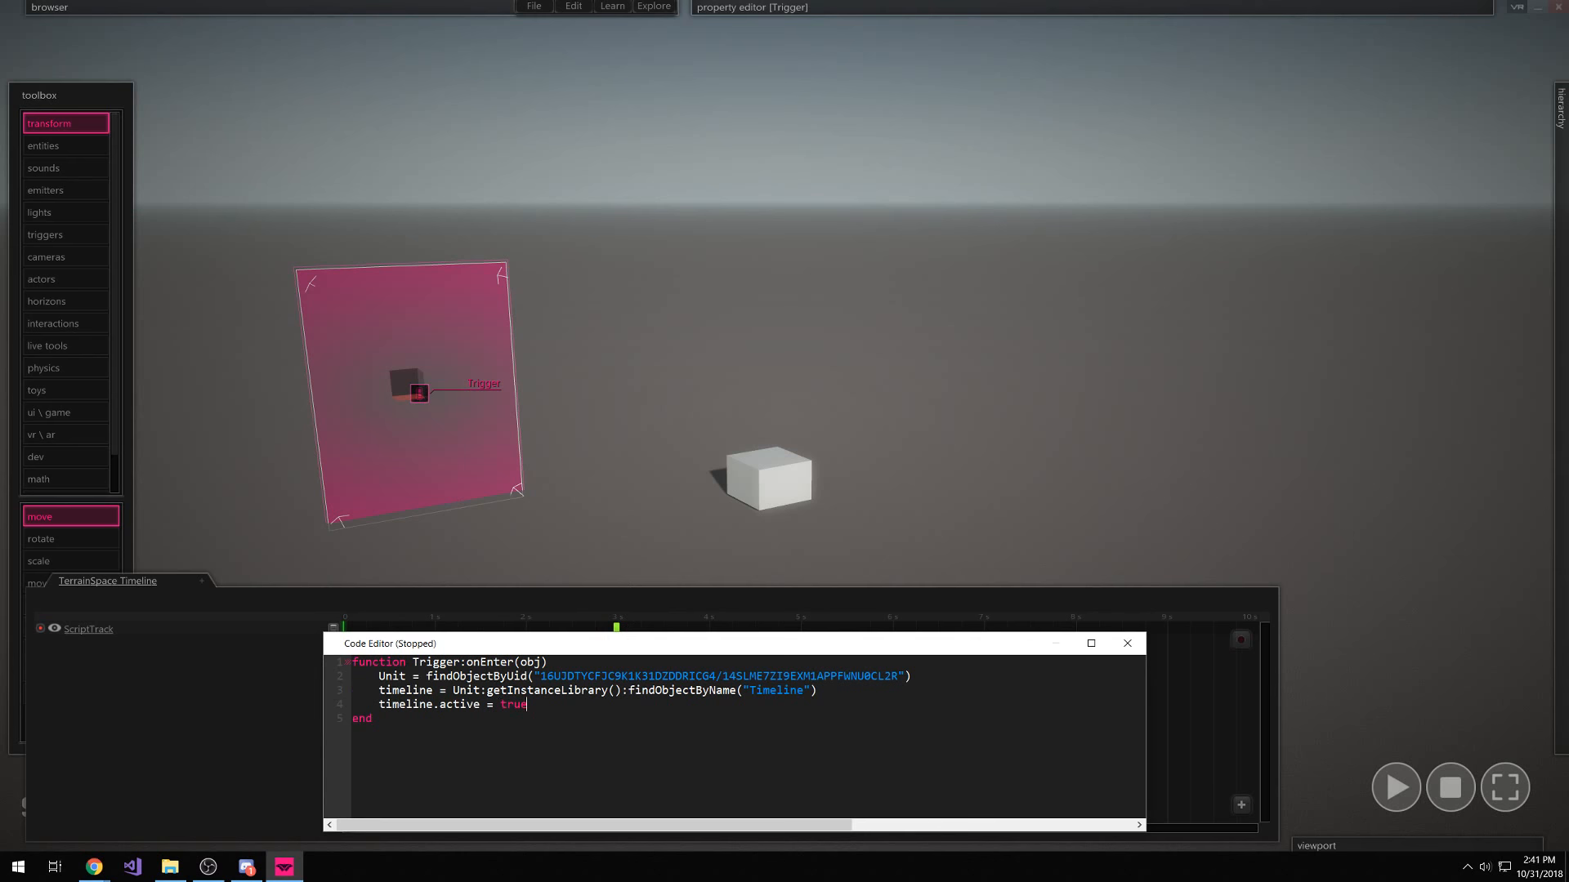
pyautogui.hotkey('ctrl', 'a')
pyautogui.hotkey('ctrl', 'c')
pyautogui.moveTo(279, 653); pyautogui.dragTo(340, 704)
pyautogui.click(1127, 643)
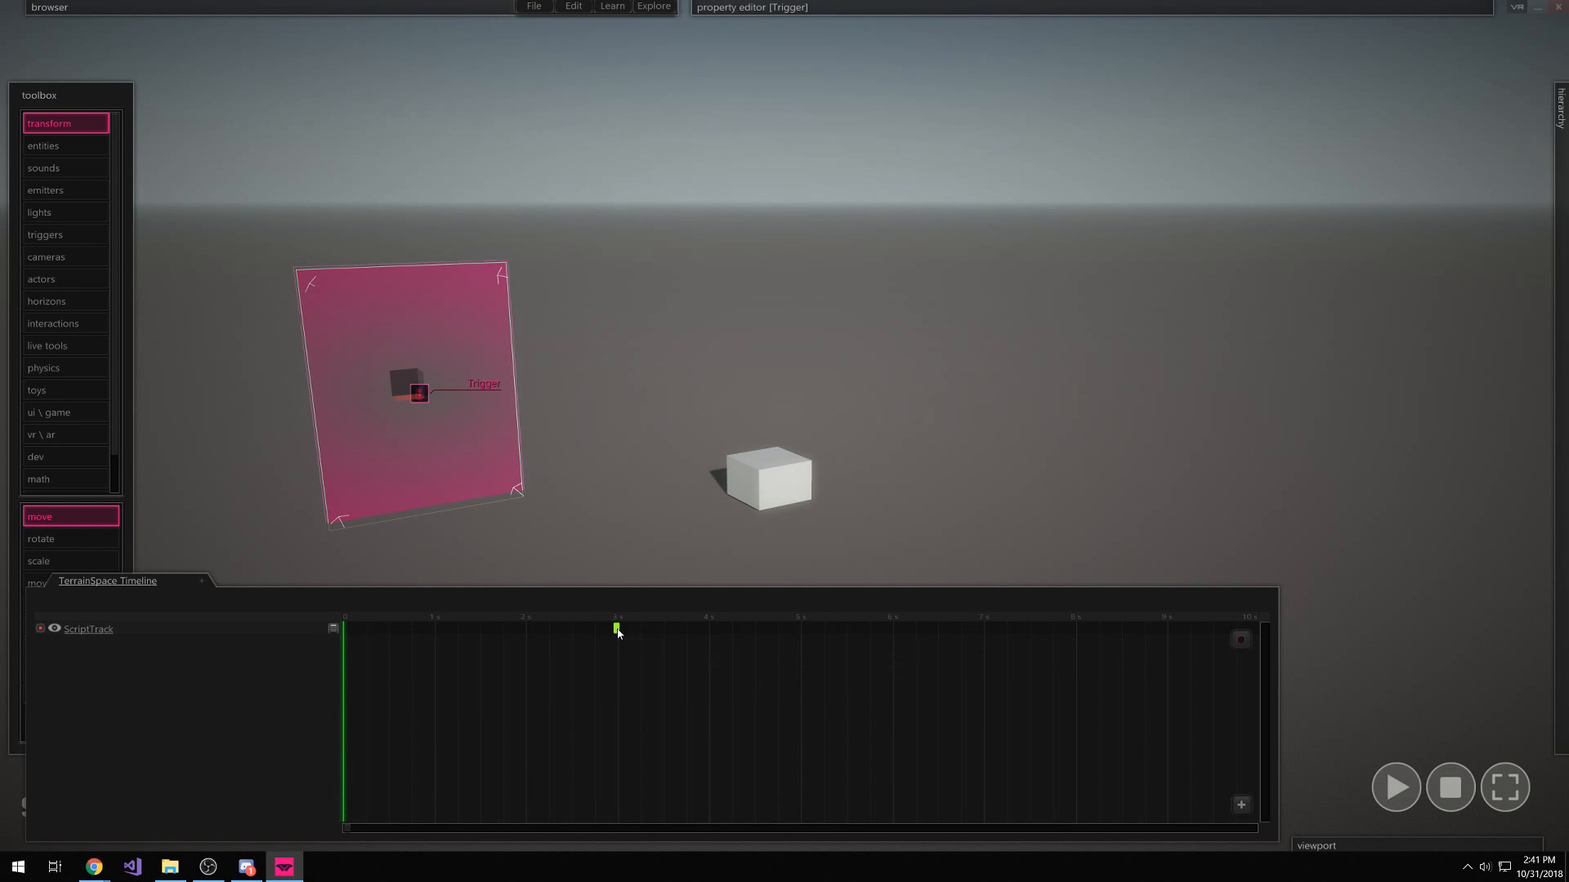
pyautogui.doubleClick(617, 629)
pyautogui.hotkey('ctrl', 'v')
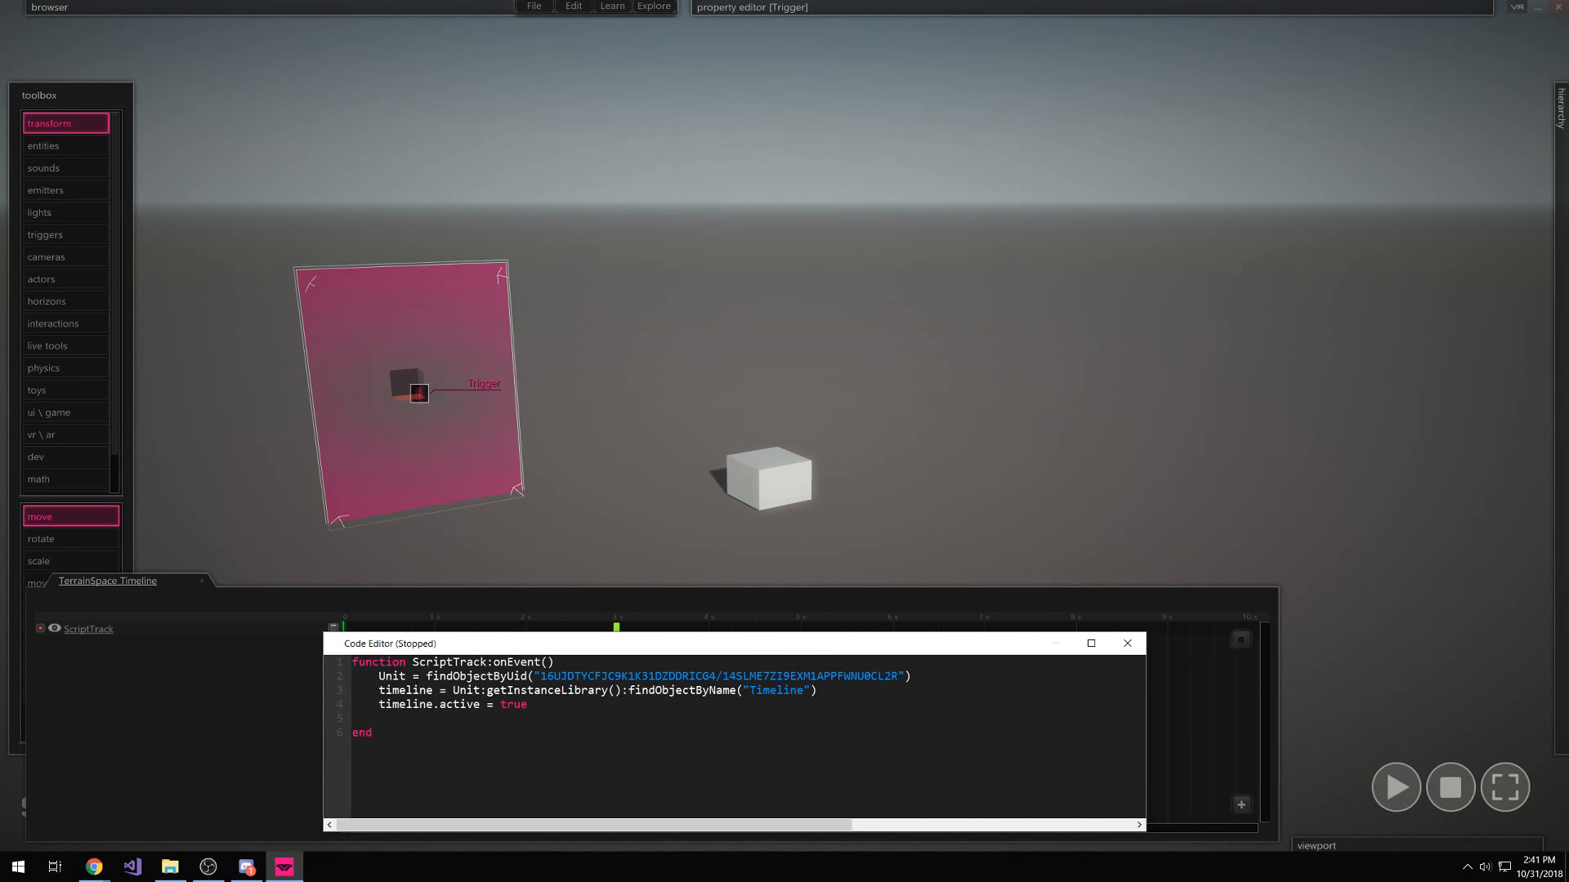
# Test the script event with Play and Stop, then close the code editor and collapse the timeline
pyautogui.click(1396, 787)
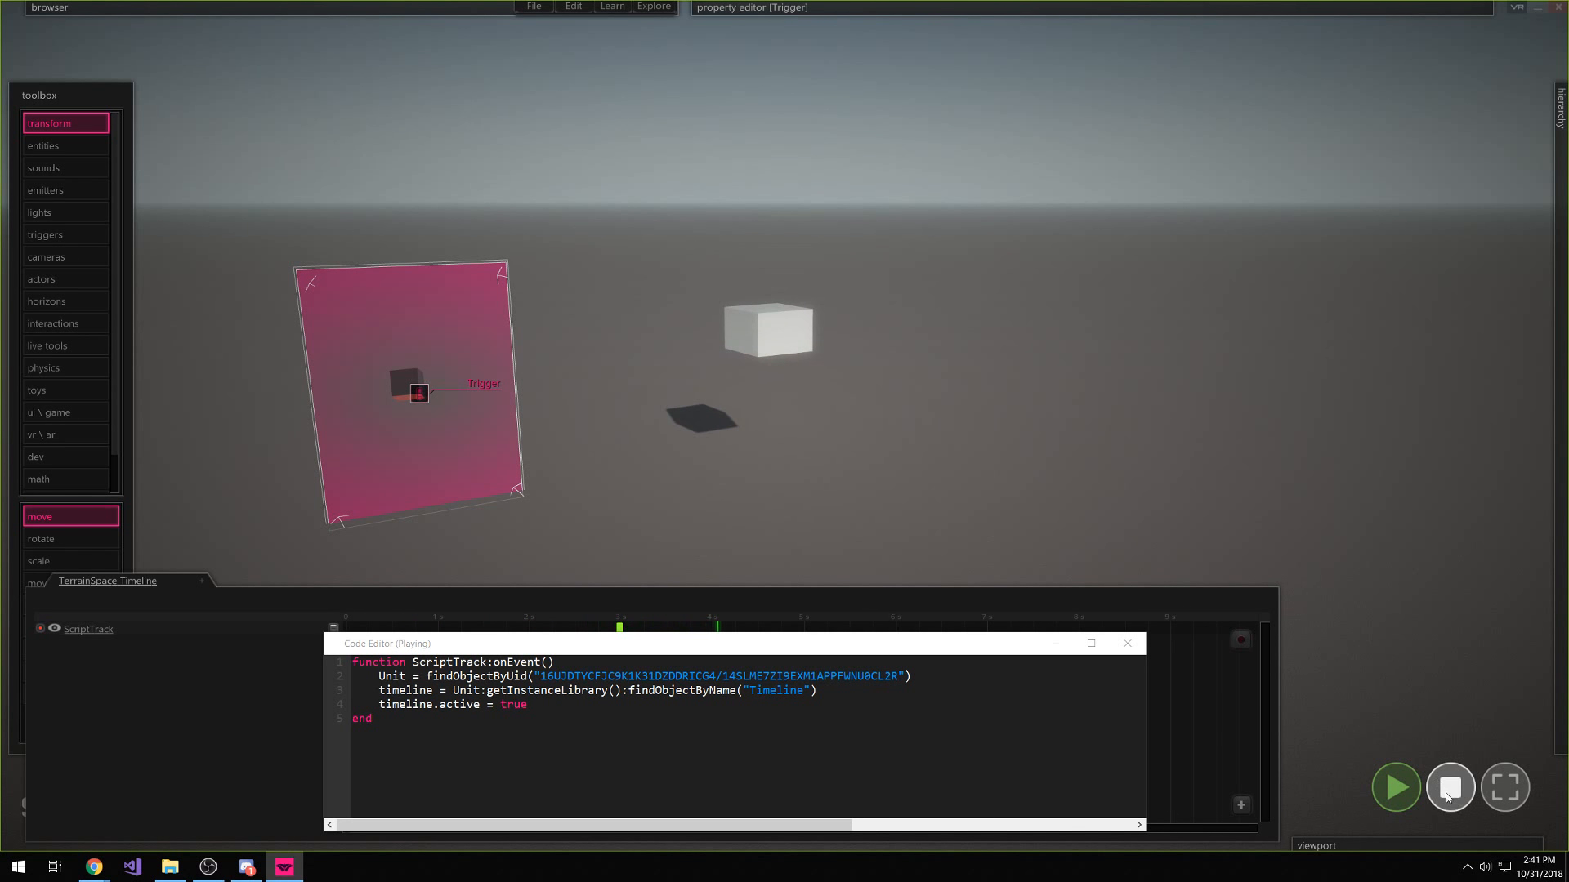
pyautogui.click(1450, 787)
pyautogui.click(1396, 787)
pyautogui.click(1395, 787)
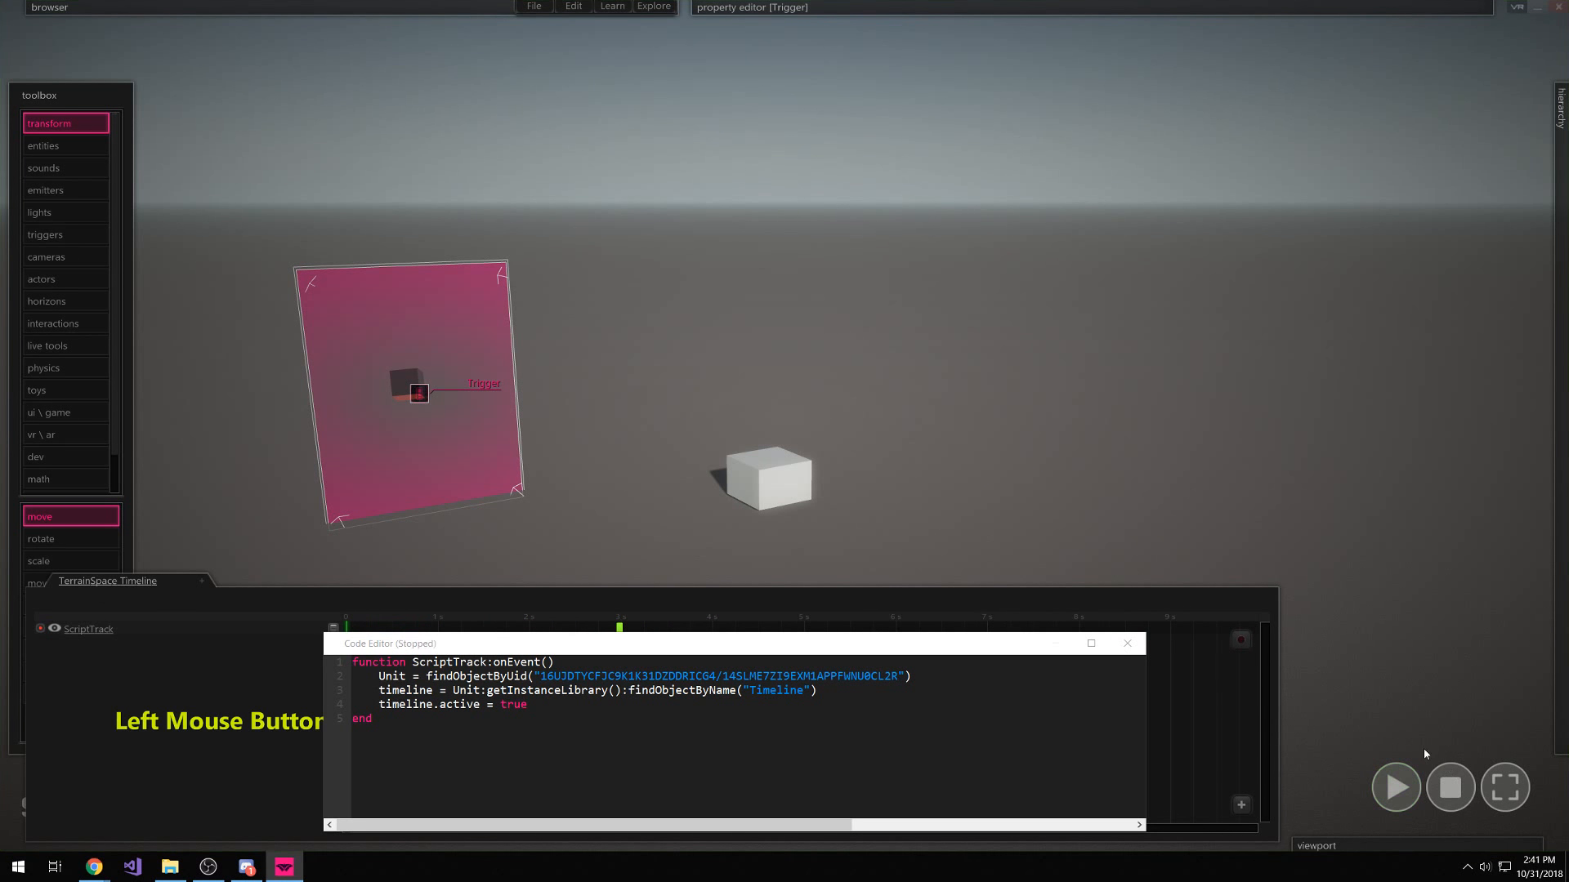
pyautogui.click(1128, 643)
pyautogui.click(574, 841)
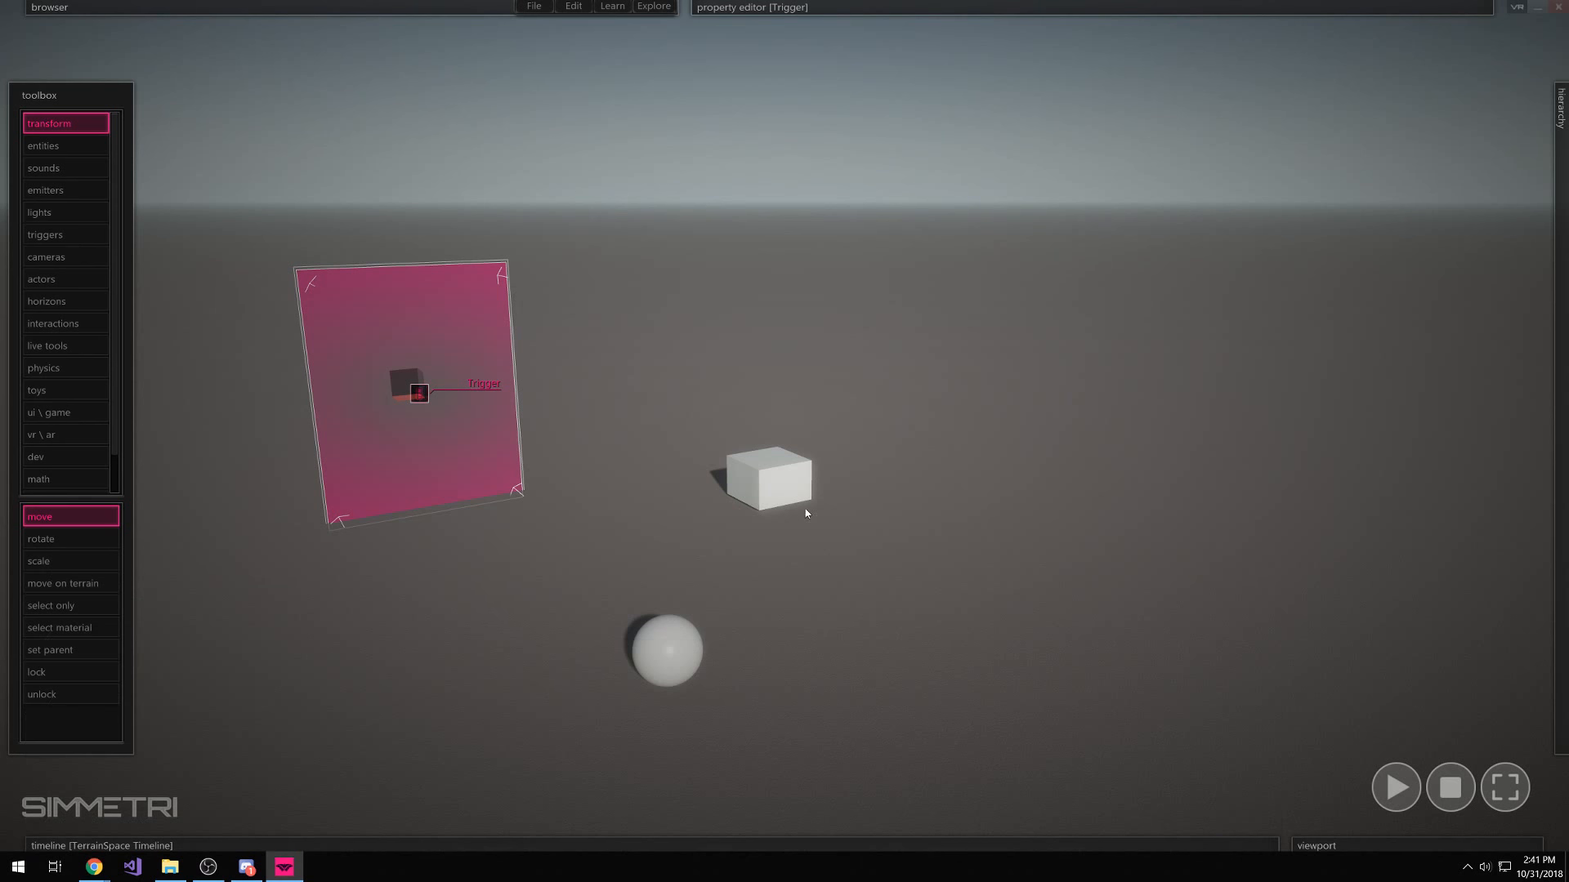
# Place a node emitter in the scene to the right of the box
pyautogui.click(94, 190)
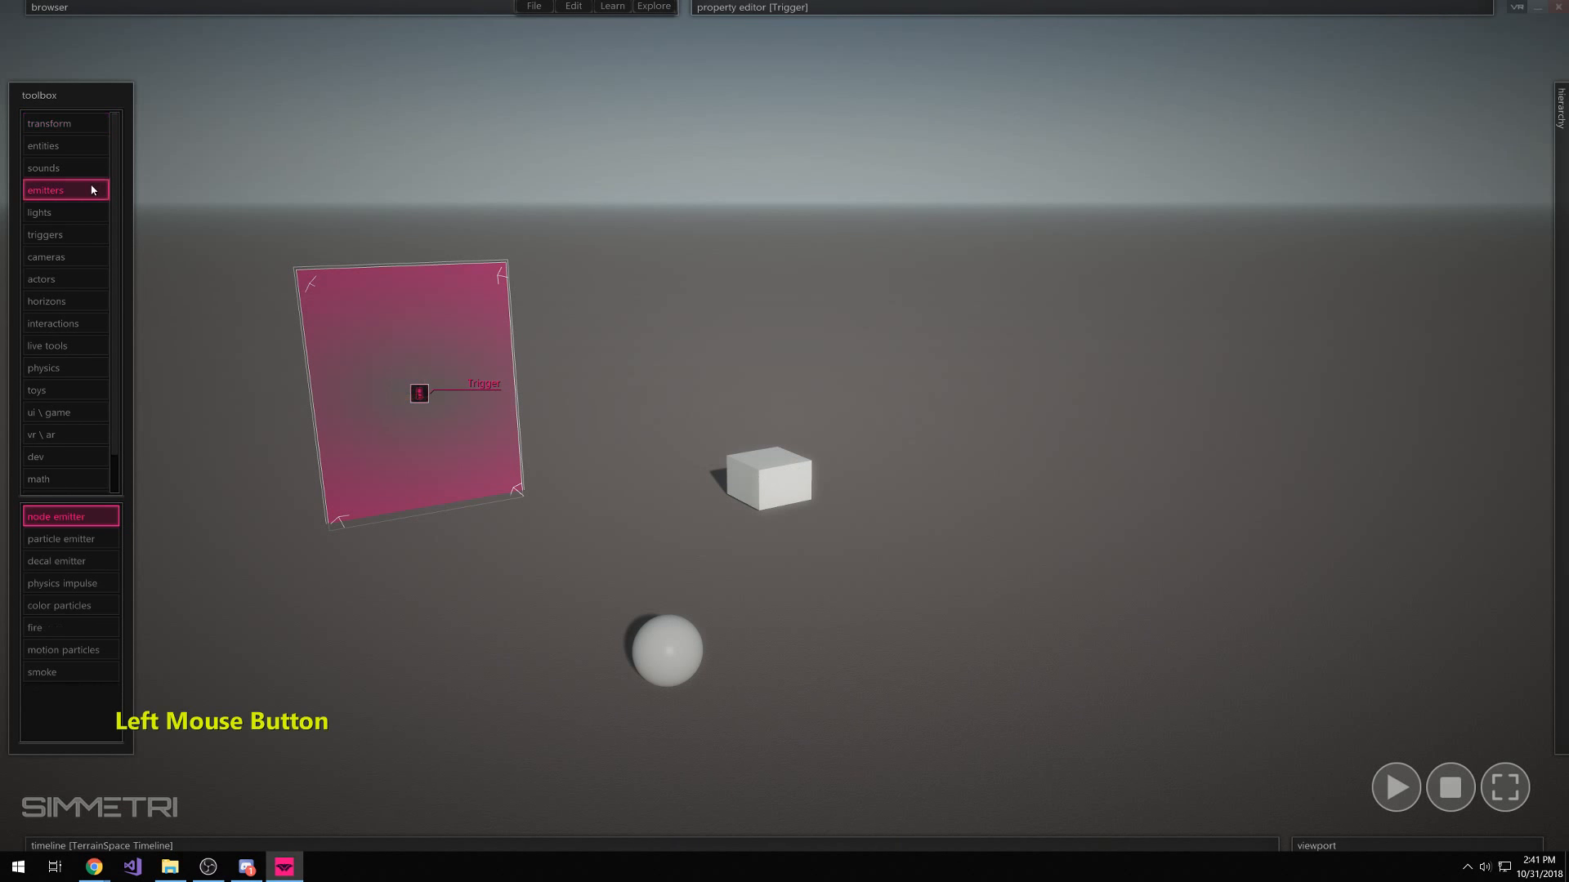
pyautogui.click(1095, 554)
pyautogui.rightClick(1095, 553)
# Raise the node emitter's ConstantPulse frequency to about 2.0333
pyautogui.moveTo(1054, 6)
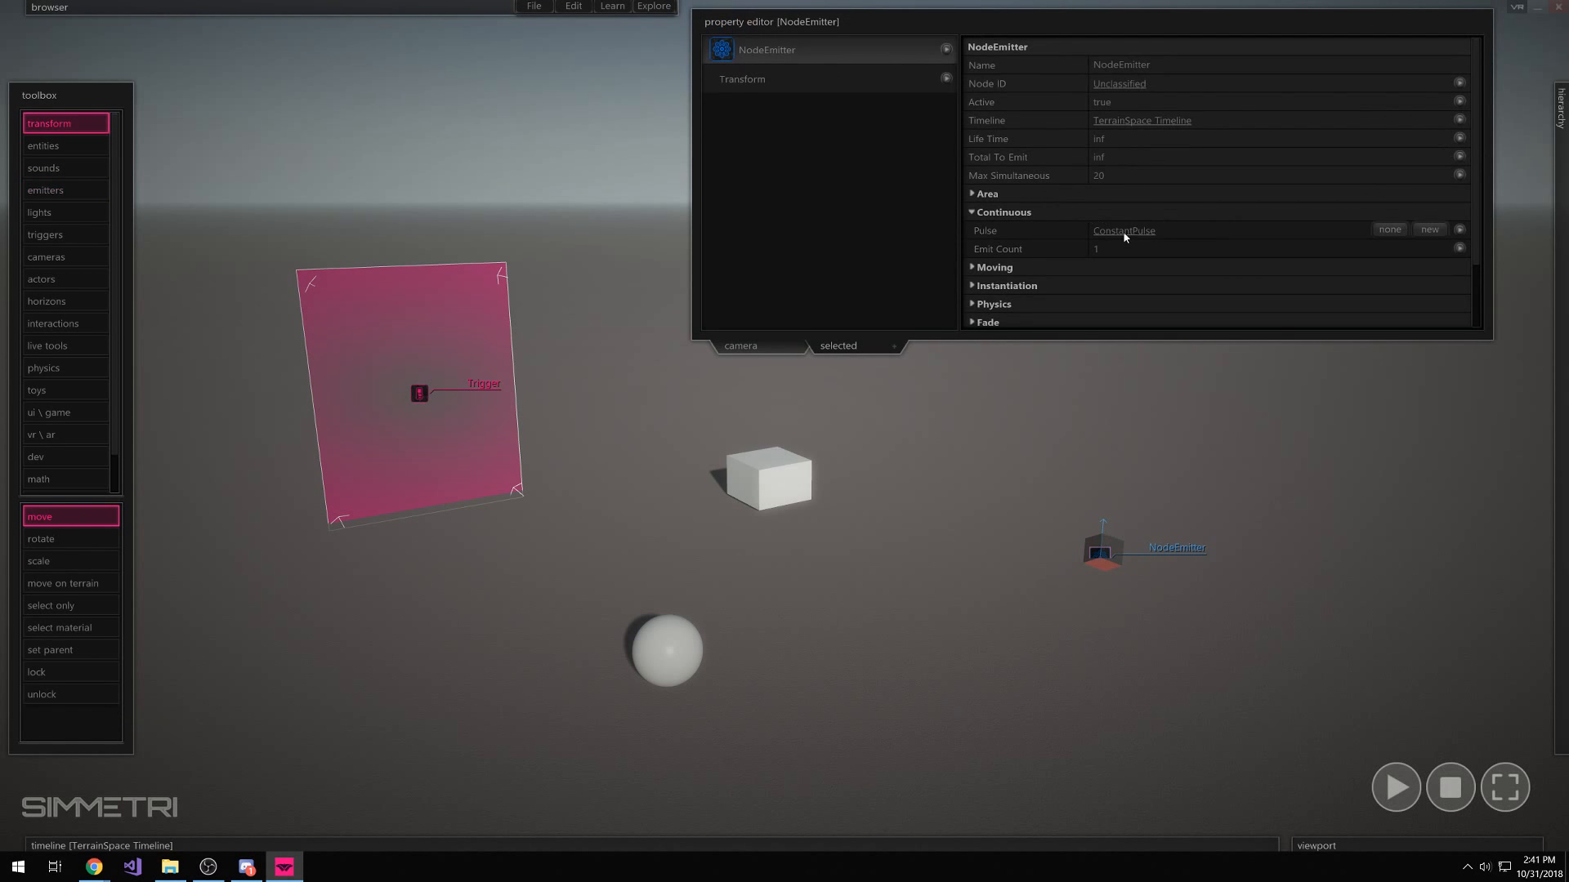
pyautogui.moveTo(1561, 278)
pyautogui.moveTo(1355, 242); pyautogui.dragTo(1086, 266)
pyautogui.scroll(-2, 1051, 222)
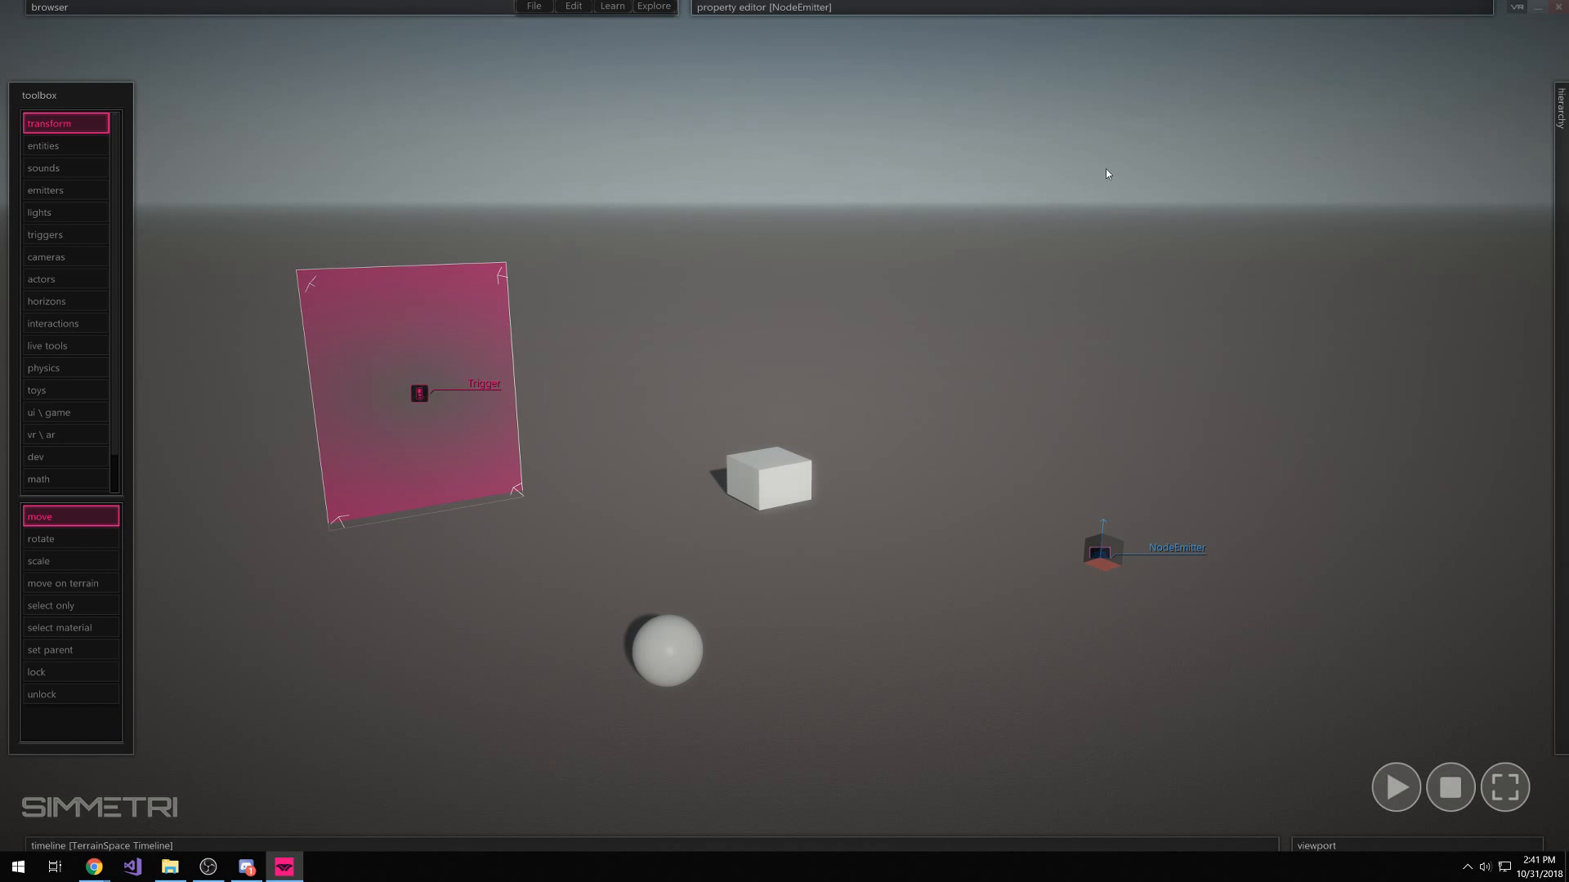
pyautogui.click(1124, 154)
pyautogui.moveTo(1179, 107); pyautogui.dragTo(1215, 113)
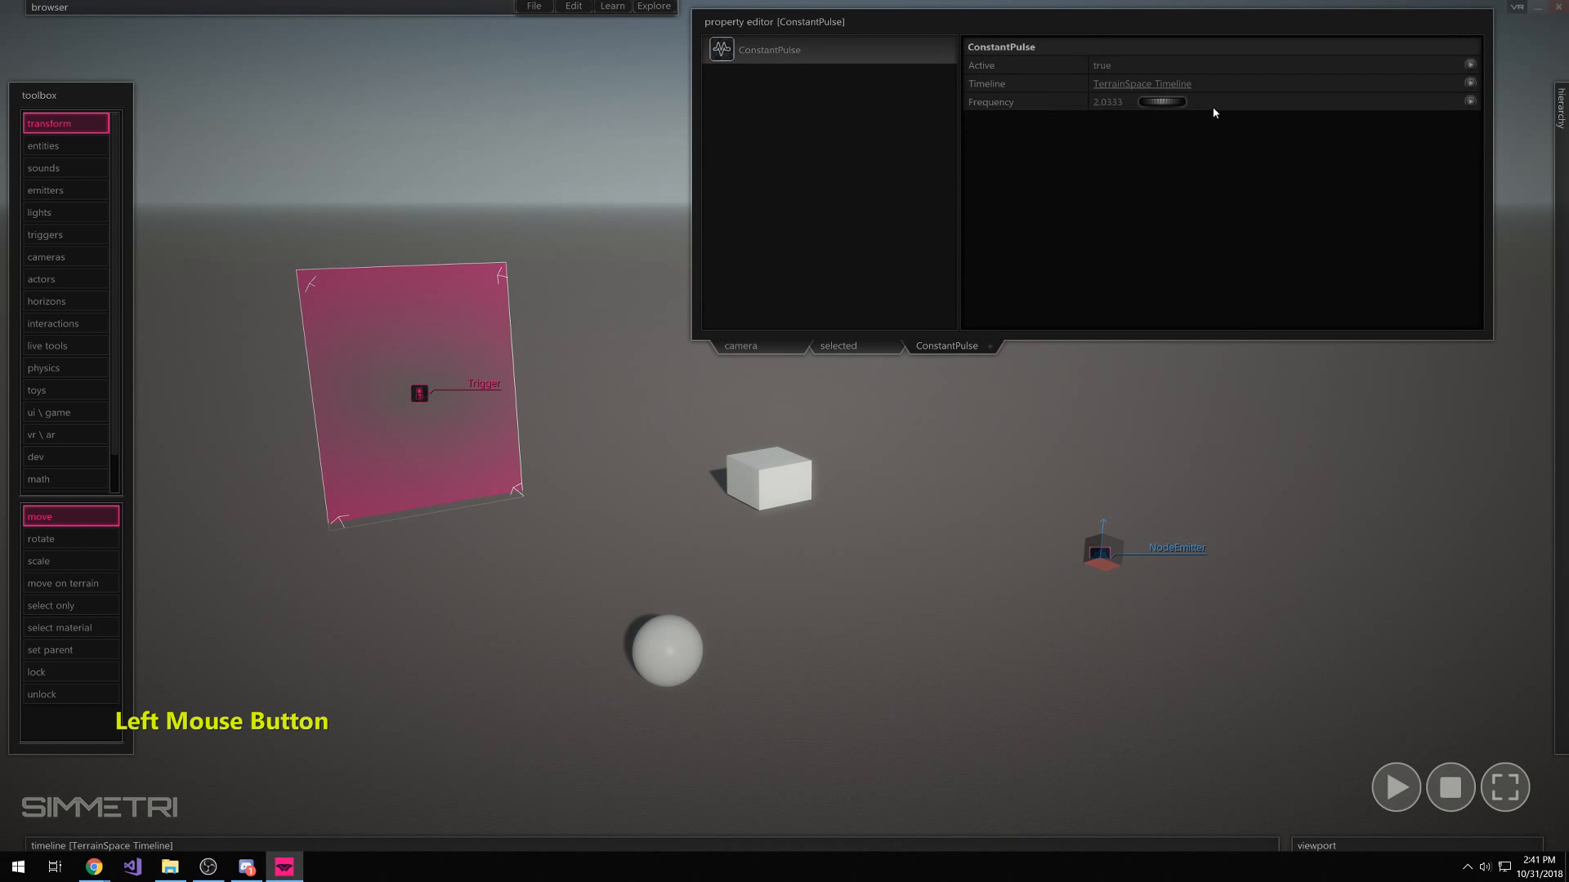
# Play the scene, move the emitter further back and the sphere beside the trigger, then stop
pyautogui.press('space')
pyautogui.moveTo(1101, 554); pyautogui.dragTo(1148, 517)
pyautogui.moveTo(673, 665); pyautogui.dragTo(481, 605)
pyautogui.click(1450, 786)
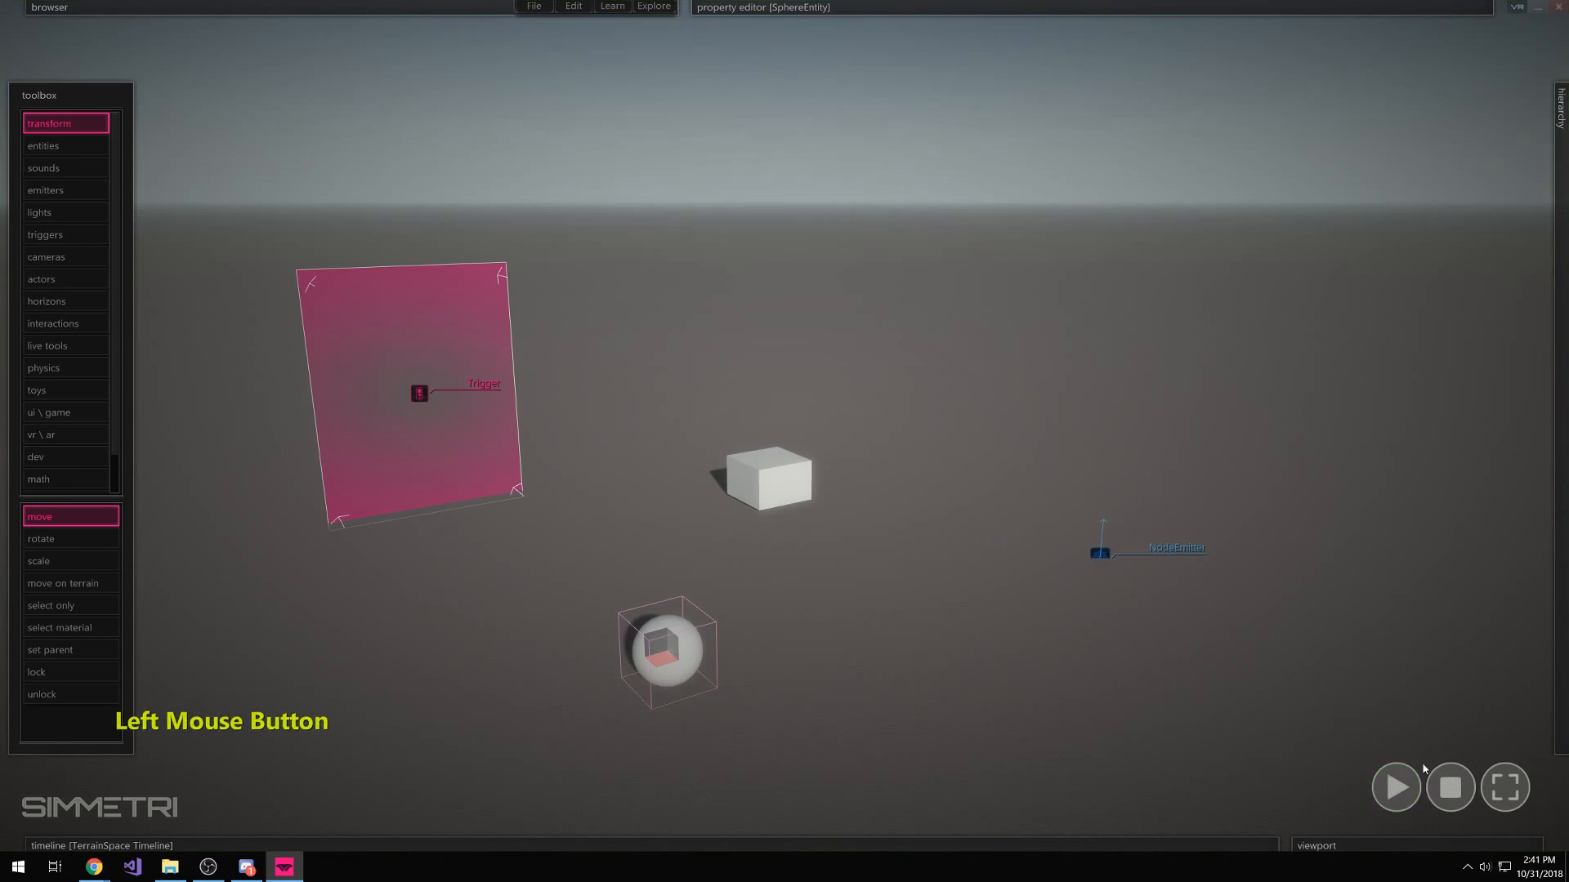
pyautogui.click(1103, 552)
pyautogui.press('z')
pyautogui.rightClick(1411, 392)
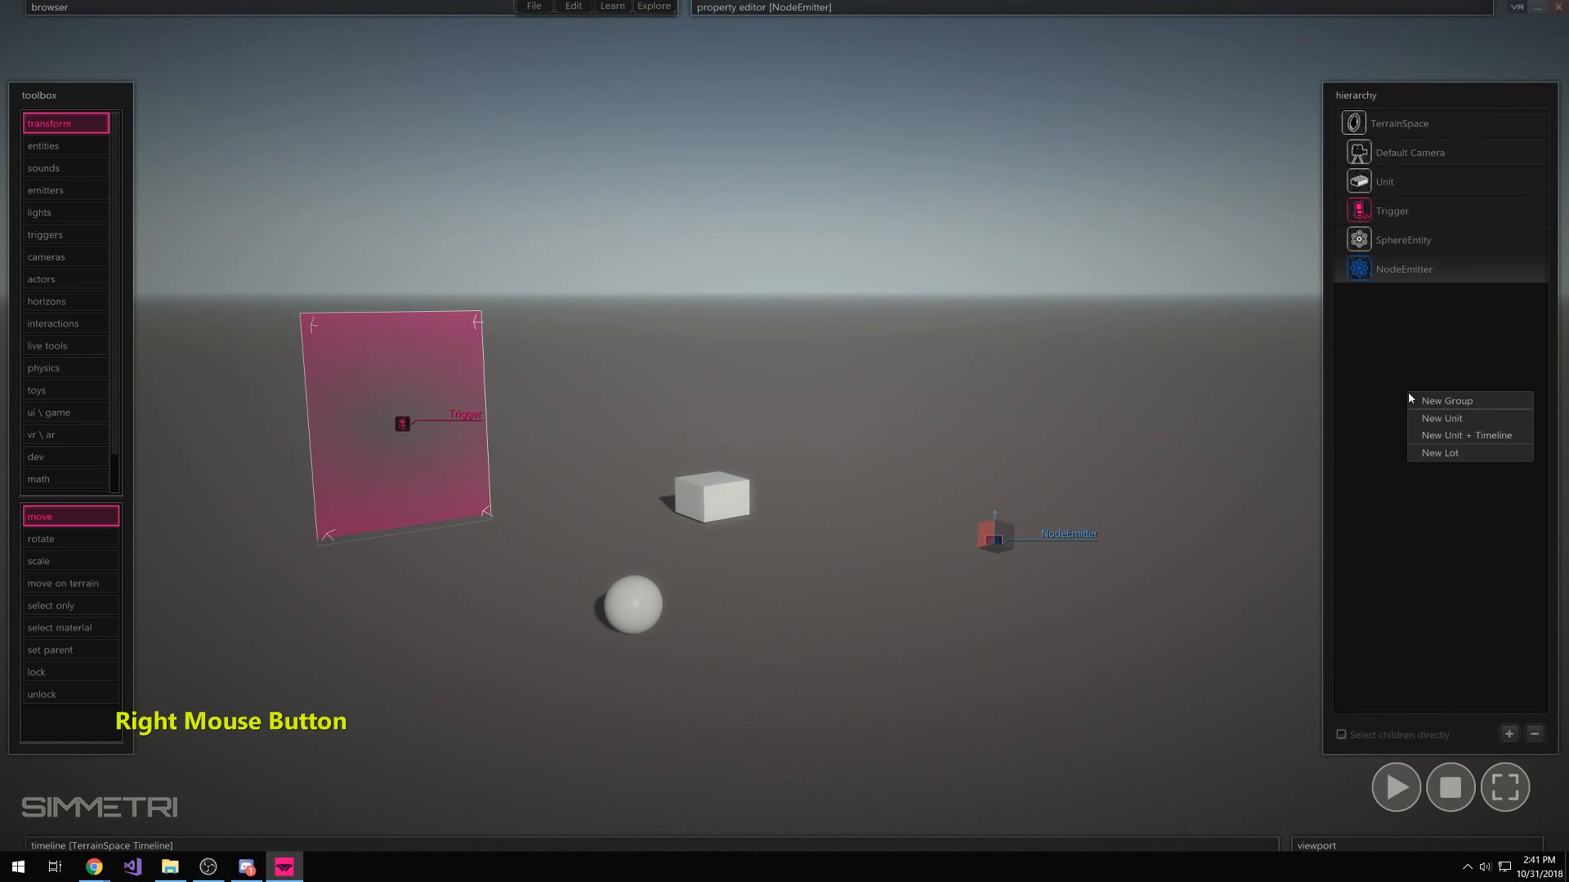
pyautogui.click(1462, 438)
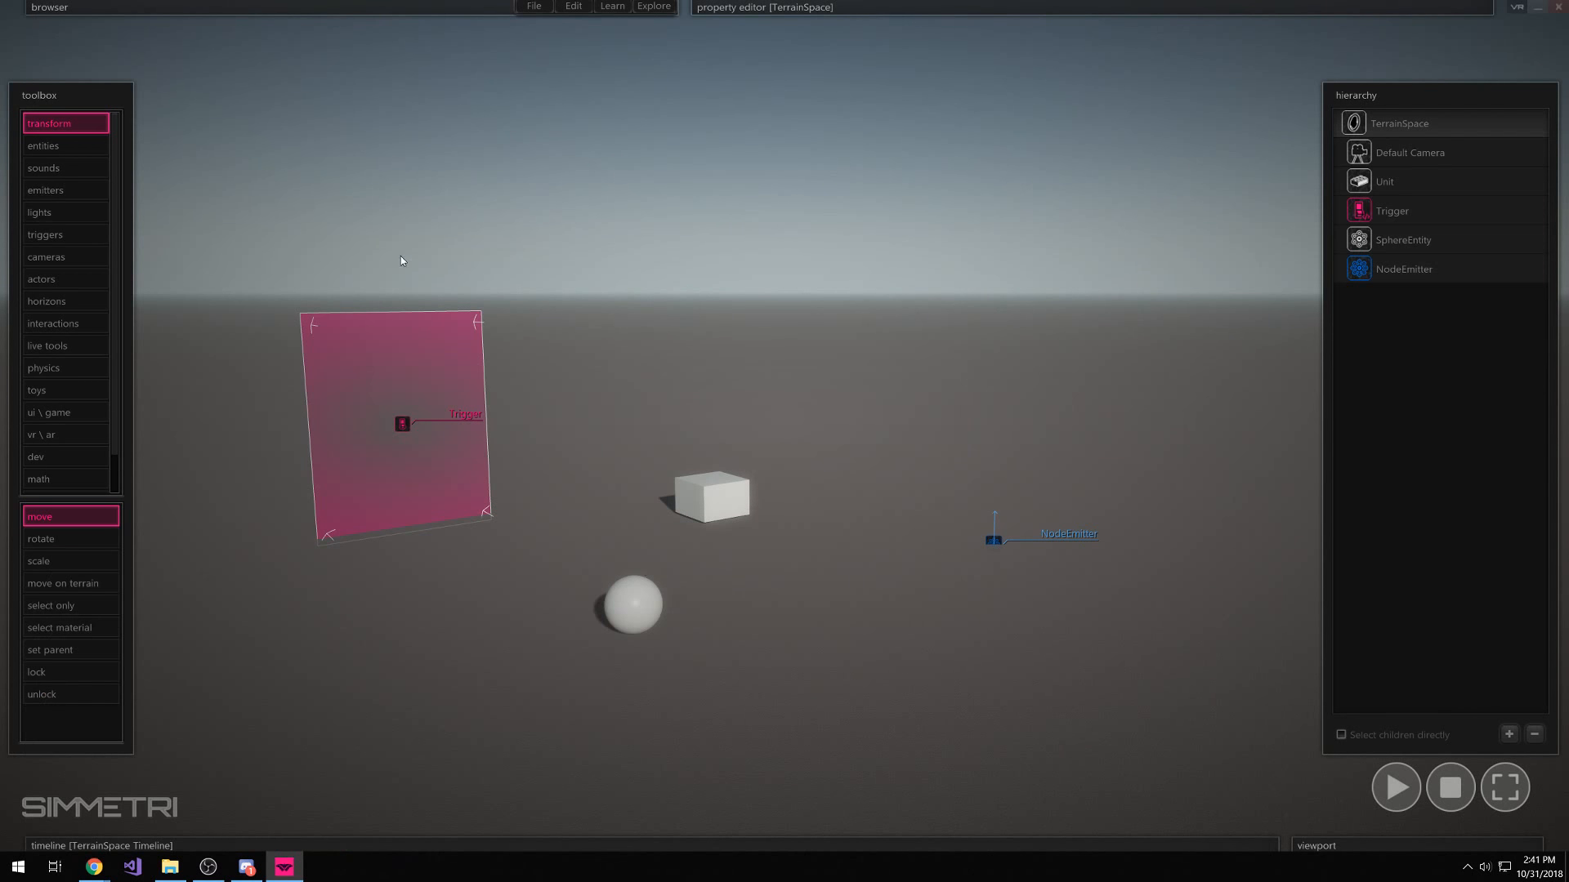
pyautogui.hotkey('alt', 'Tab')
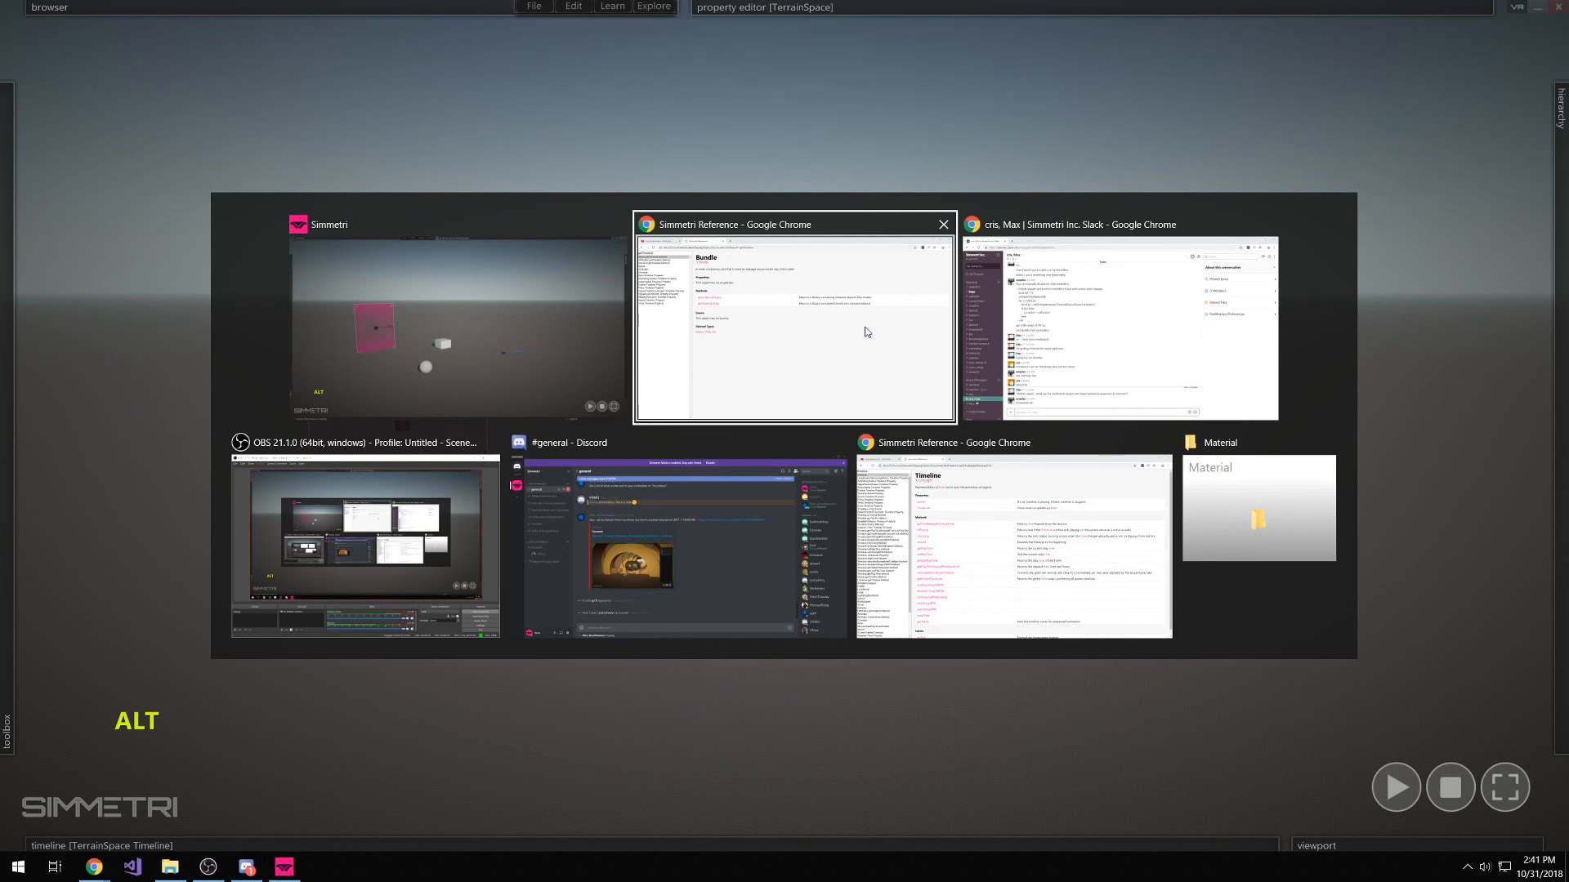
pyautogui.hotkey('alt', 'Tab')
pyautogui.hotkey('alt', 'Tab')
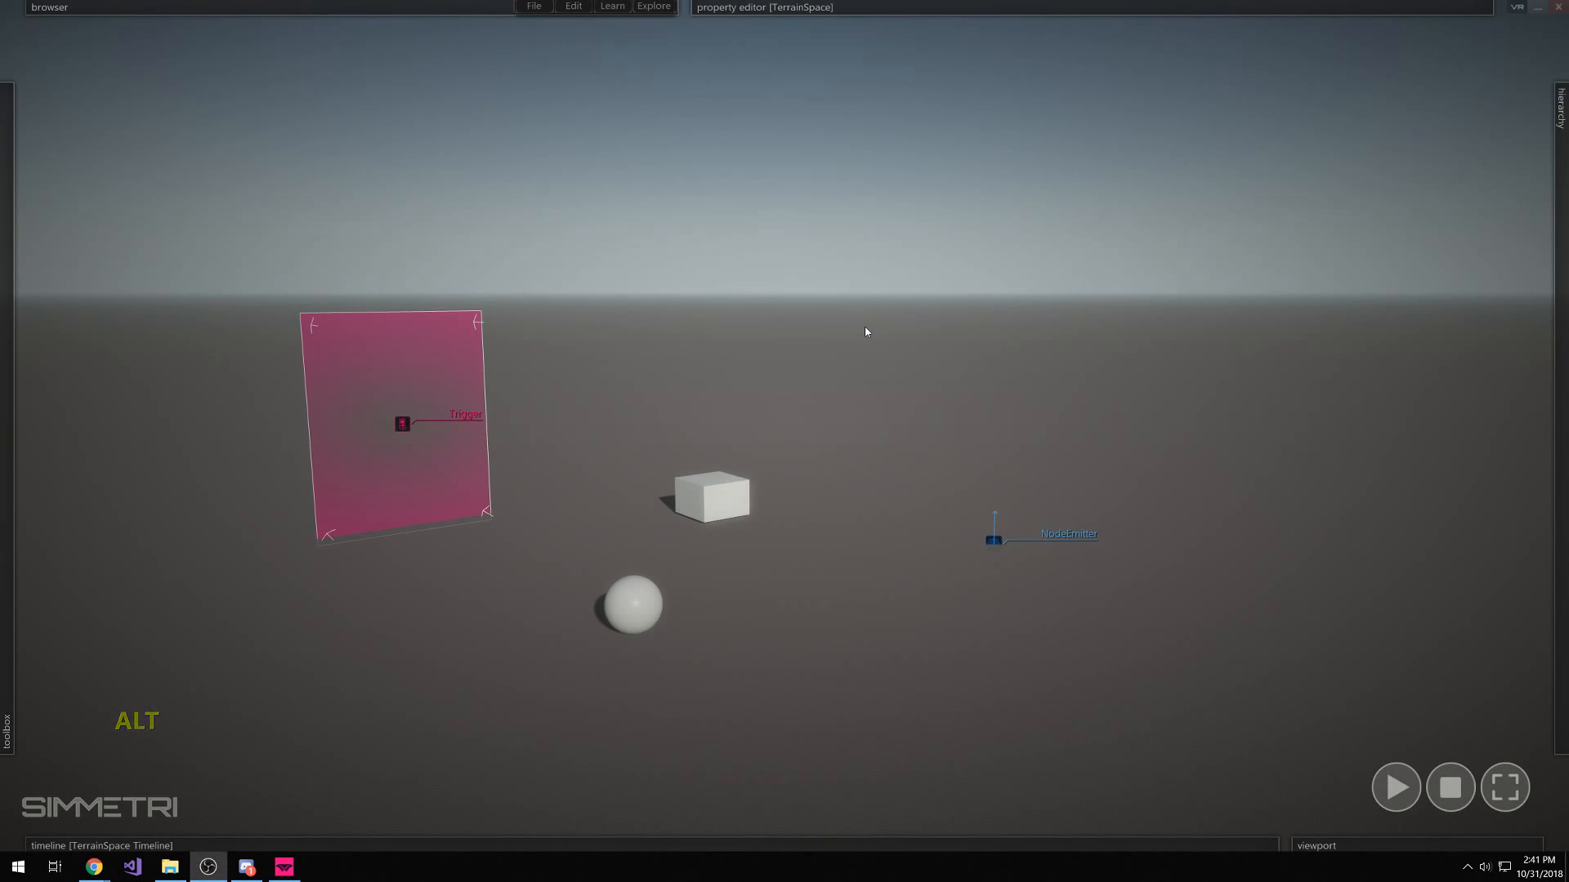